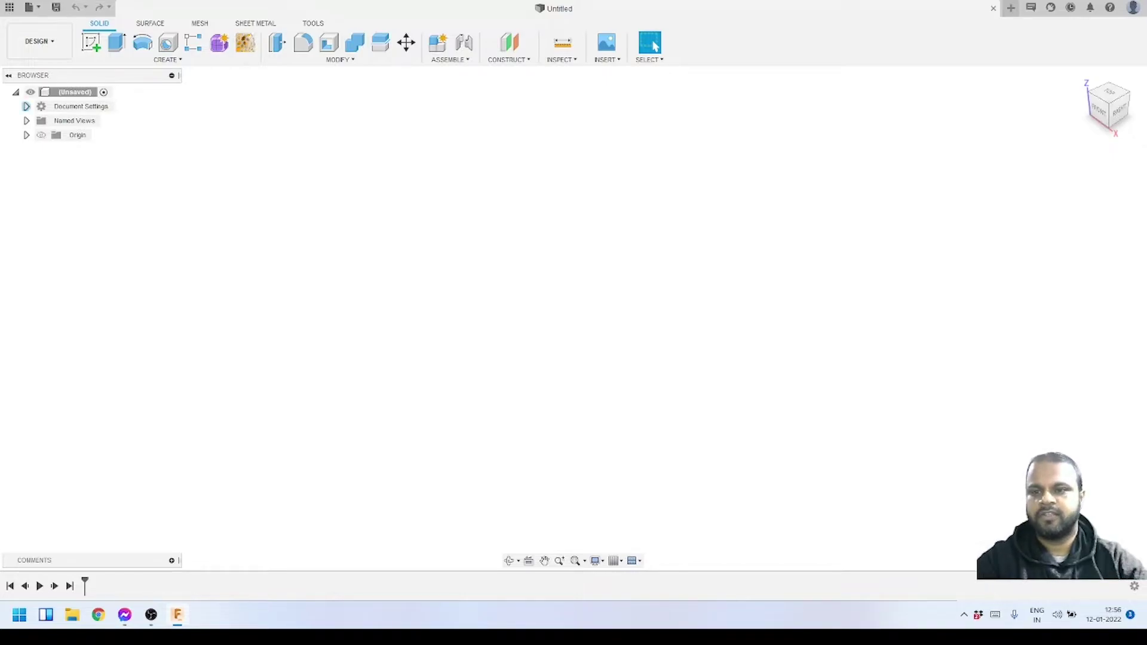
# Step: Check the unit setting of the new document
pyautogui.click(26, 106)
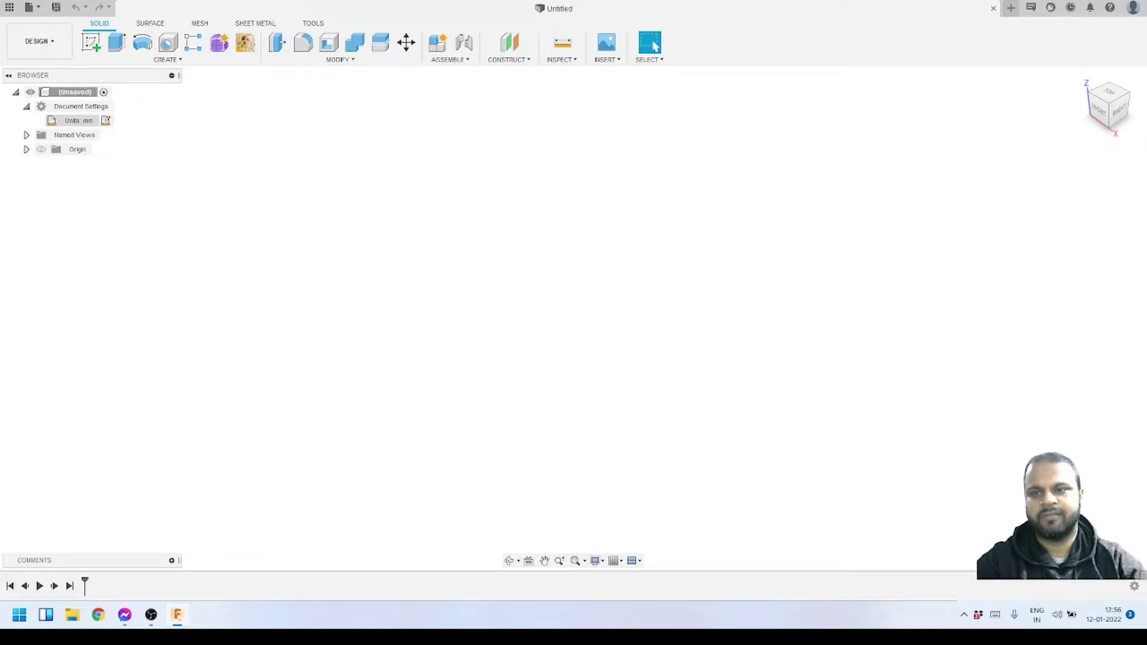
pyautogui.click(26, 106)
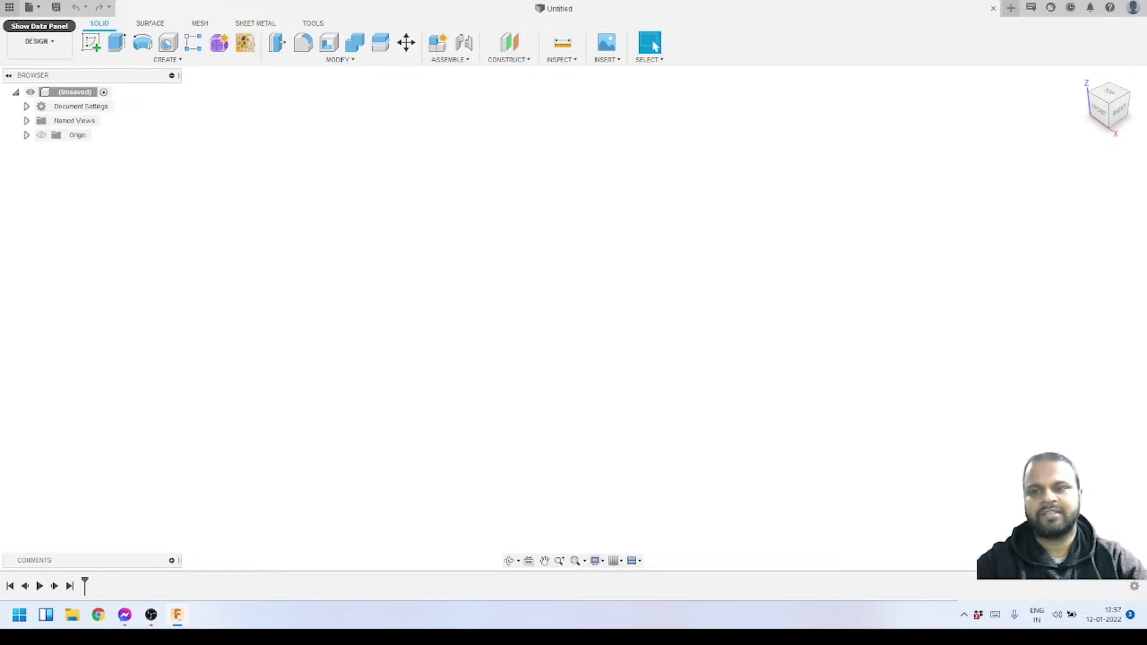
# Step: Save the new design as "3D printable thread" in the YouTube 3Diest project
pyautogui.click(10, 7)
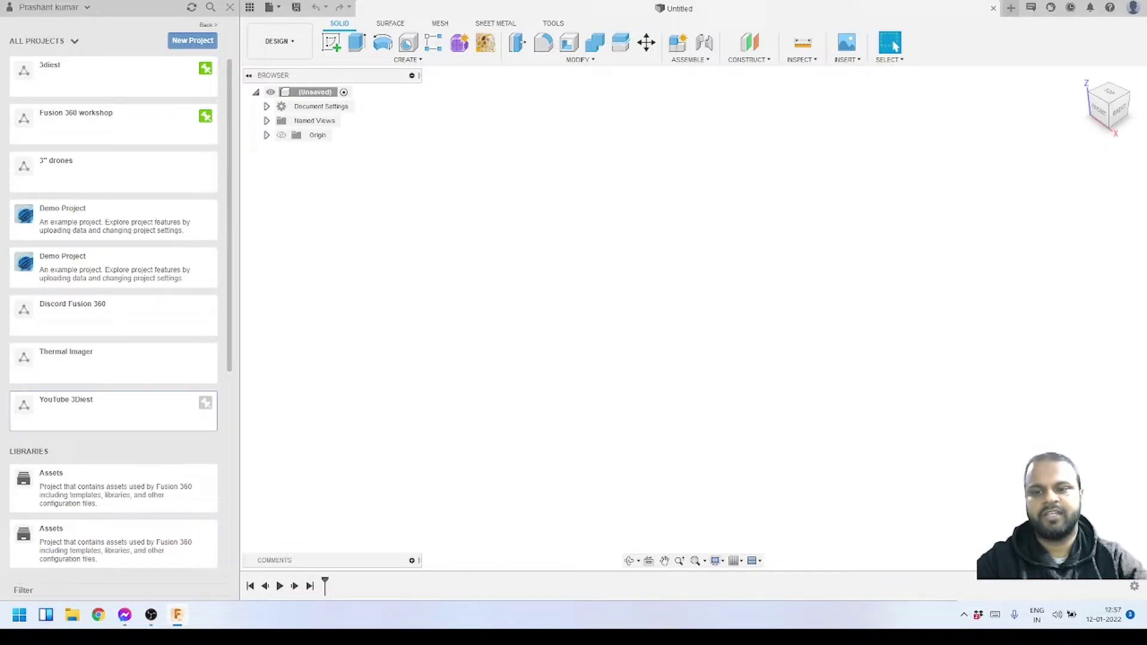
pyautogui.doubleClick(113, 410)
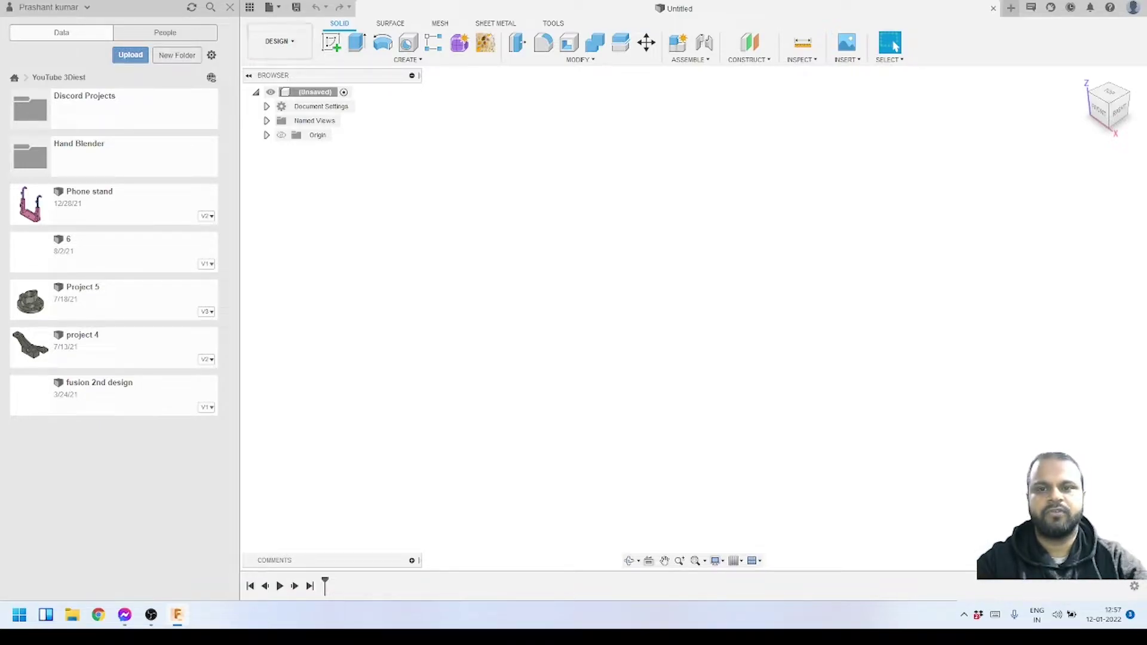
pyautogui.hotkey('ctrl', 's')
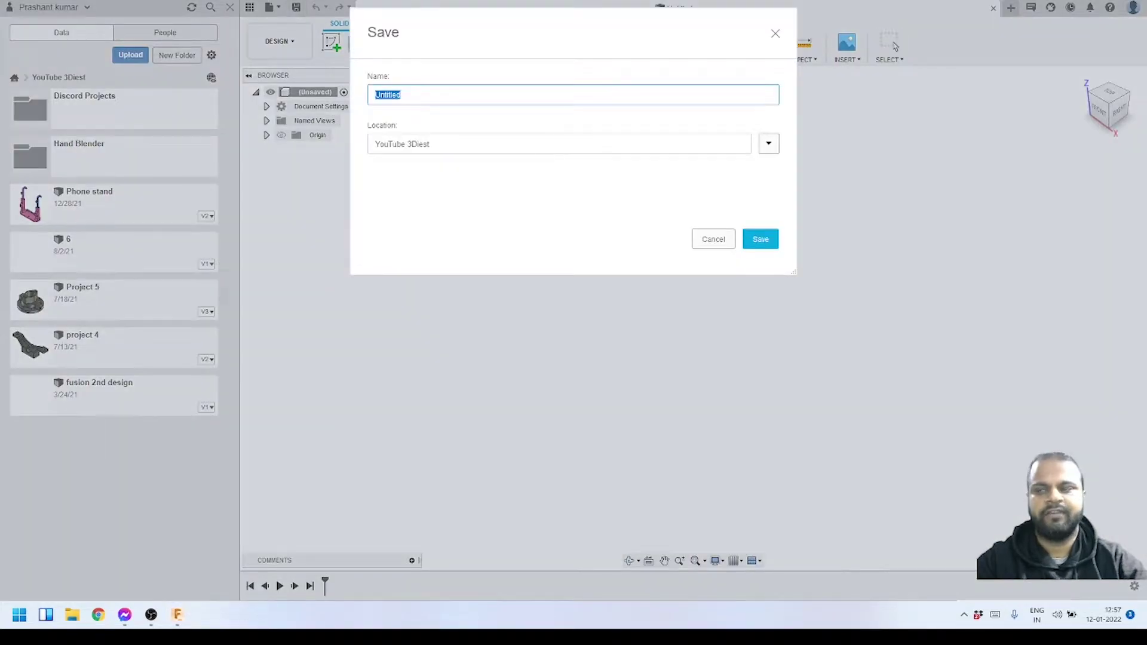
pyautogui.write('3')
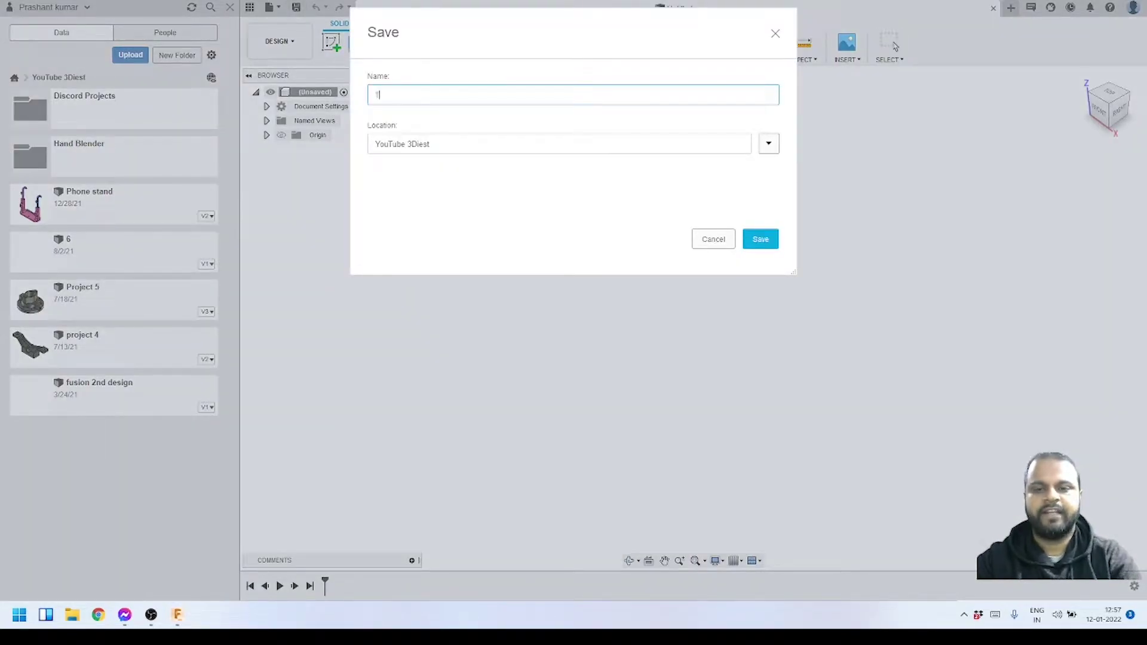
pyautogui.press('BackSpace')
pyautogui.write('3D prin')
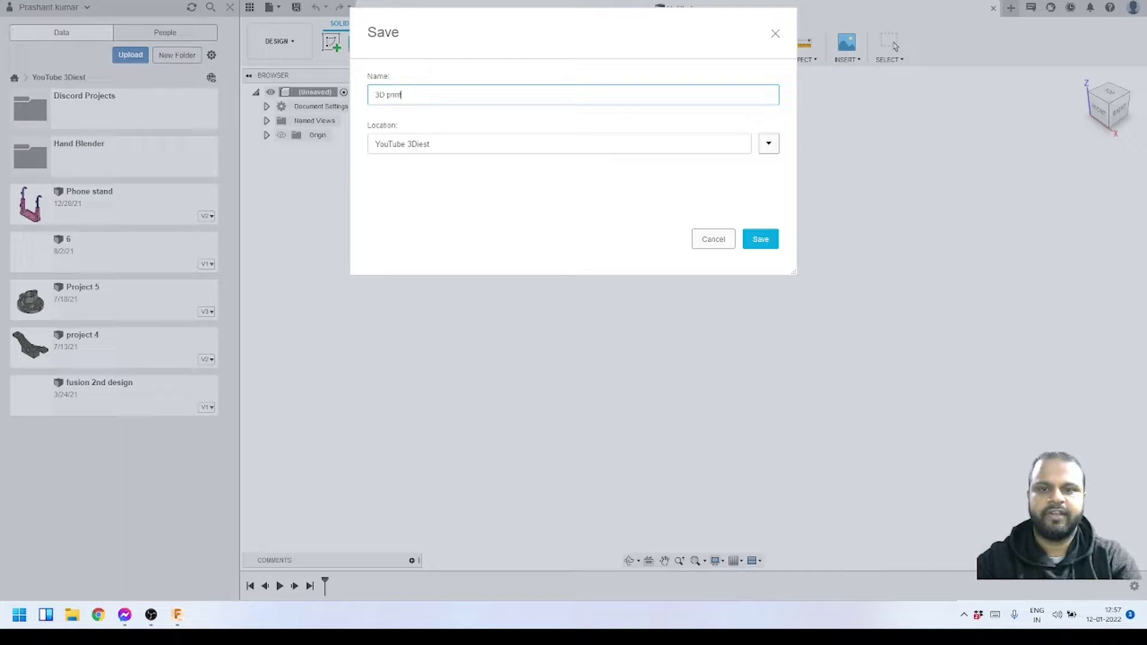
pyautogui.write('table t')
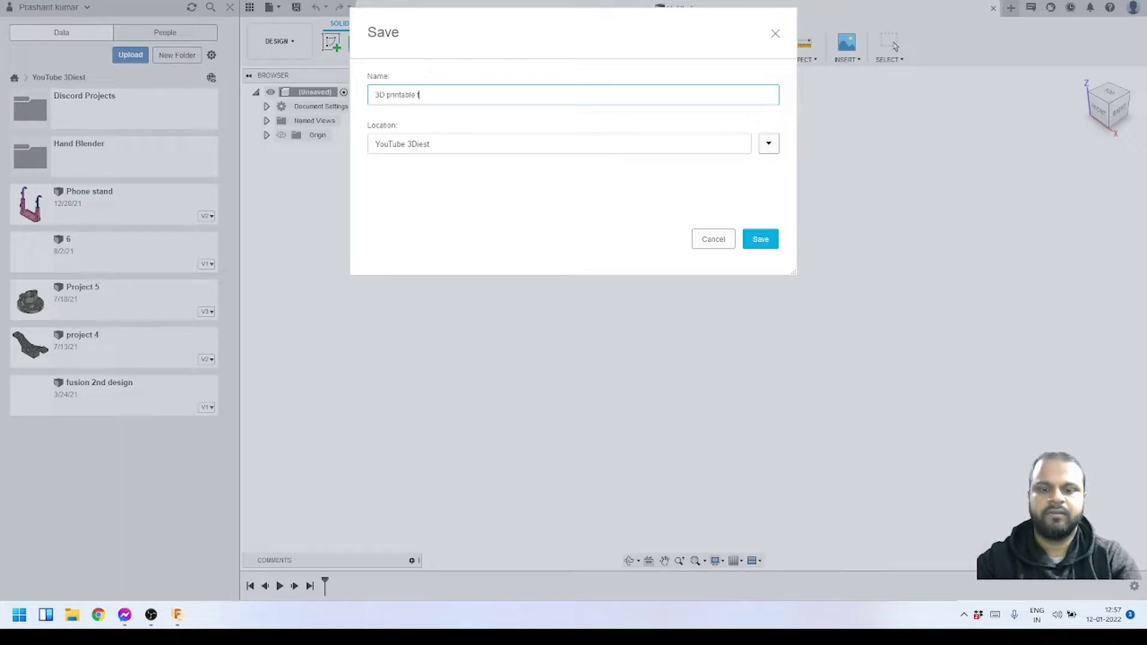
pyautogui.write('hiead')
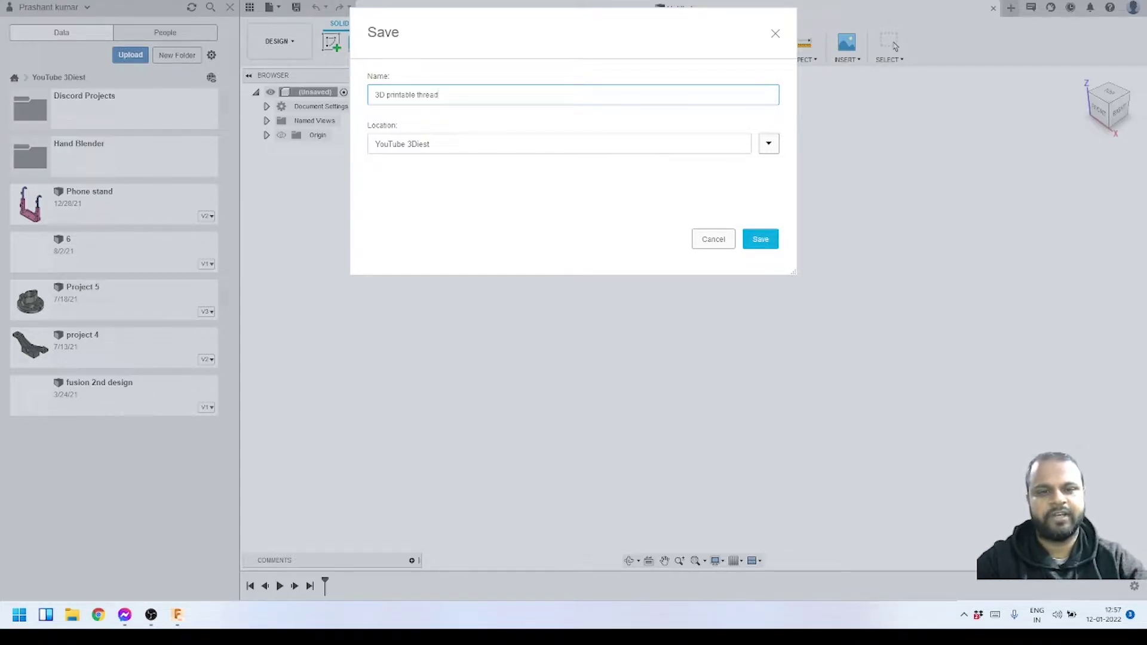
pyautogui.press('Return')
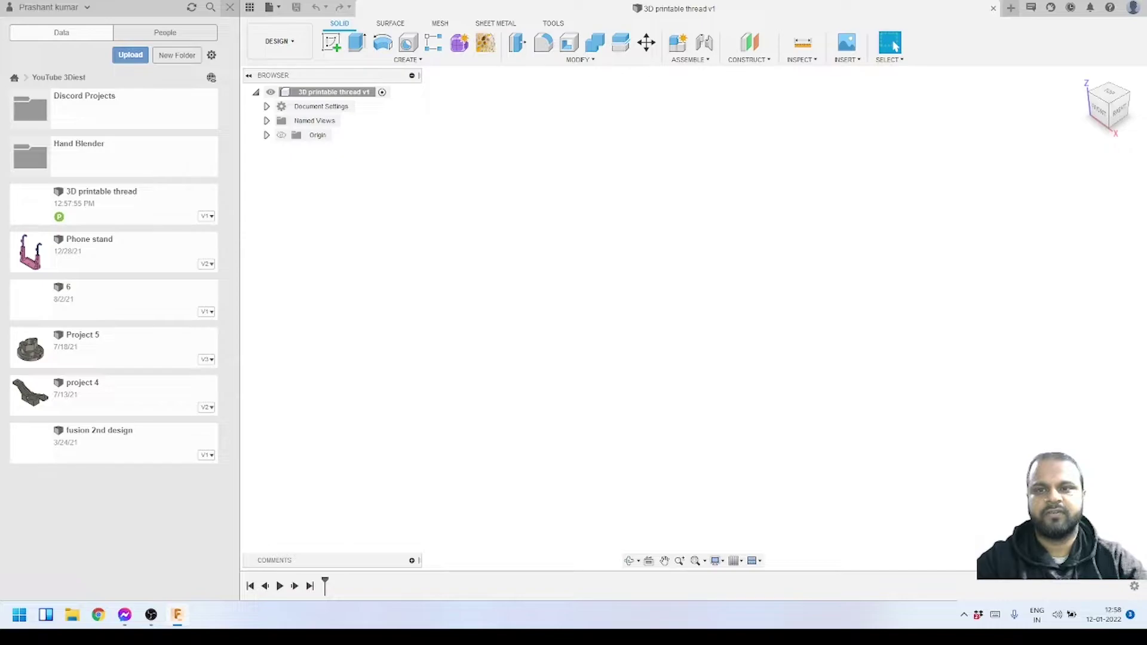
pyautogui.click(229, 7)
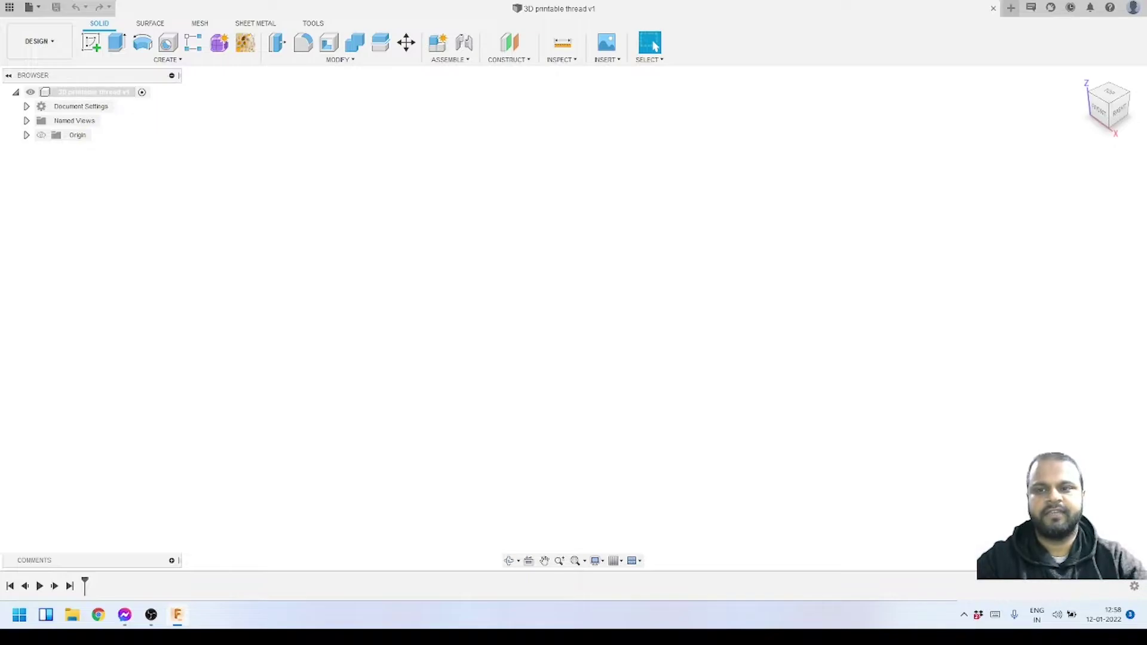
# Step: Start a sketch on the front plane and draw a 7 mm diameter circle centred on the origin
pyautogui.click(91, 42)
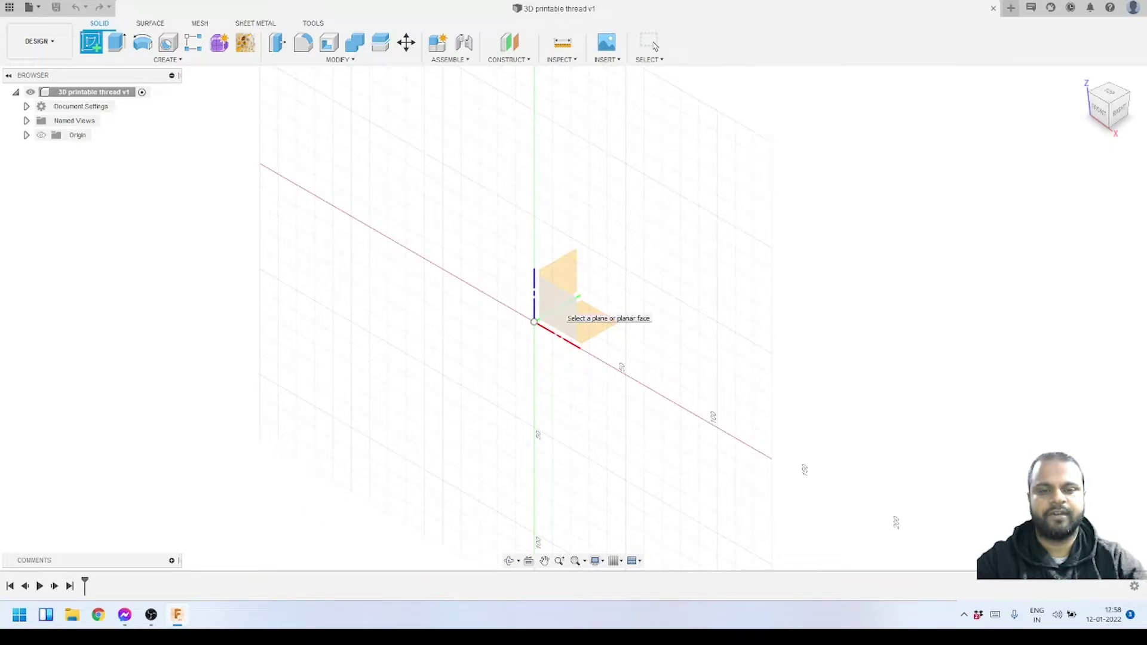
pyautogui.click(563, 311)
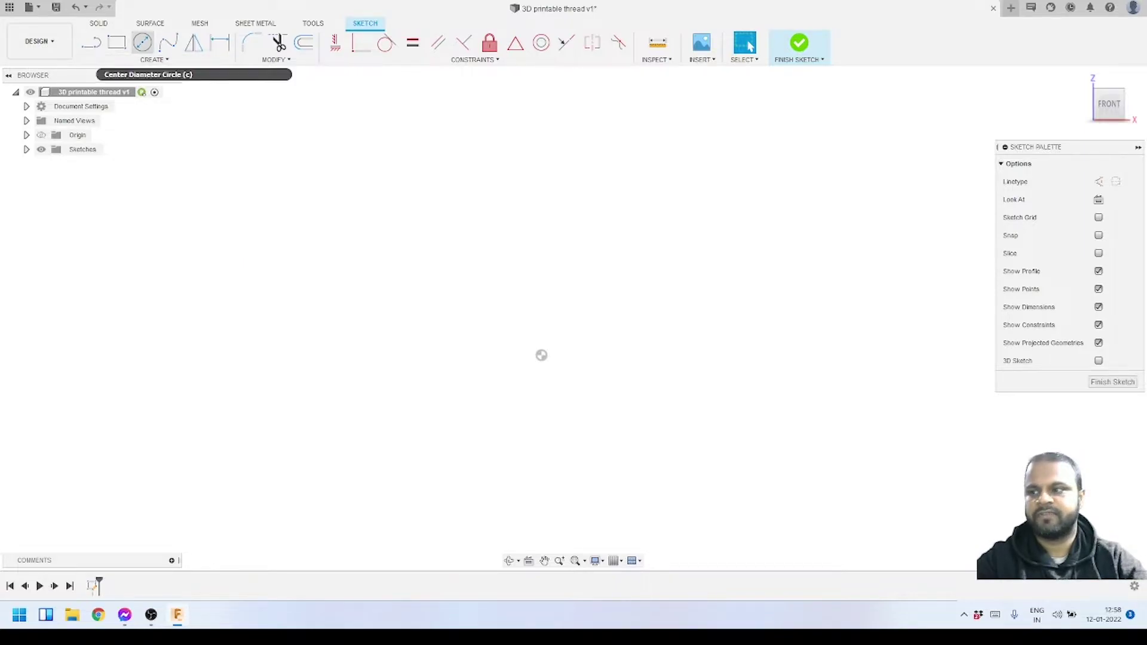
pyautogui.click(142, 42)
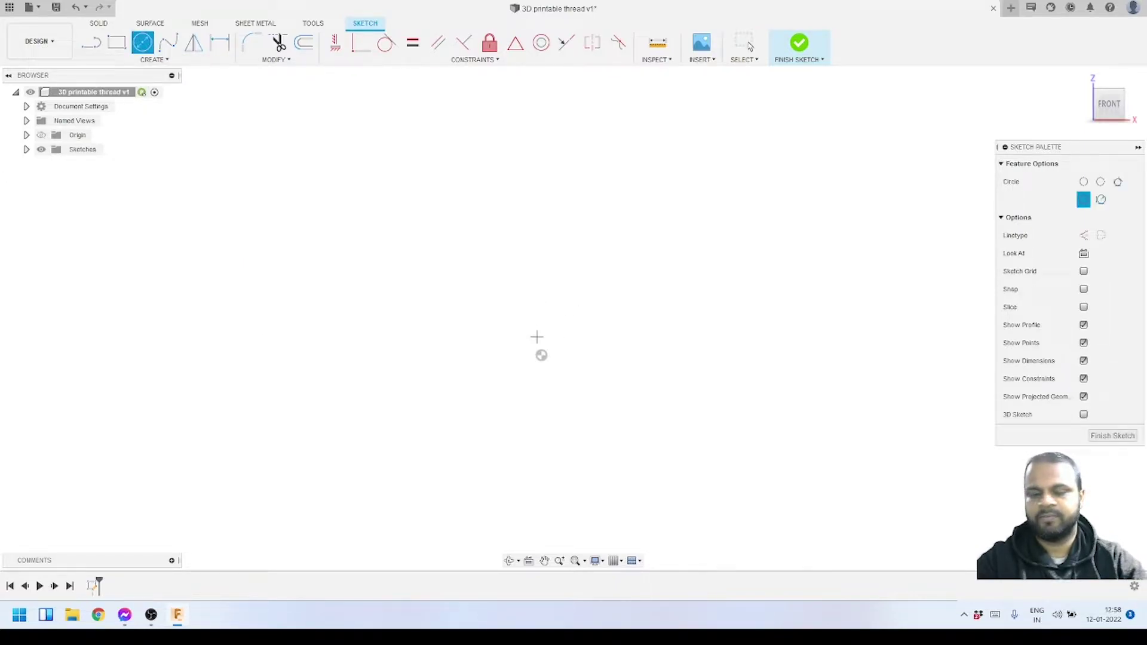
pyautogui.click(542, 355)
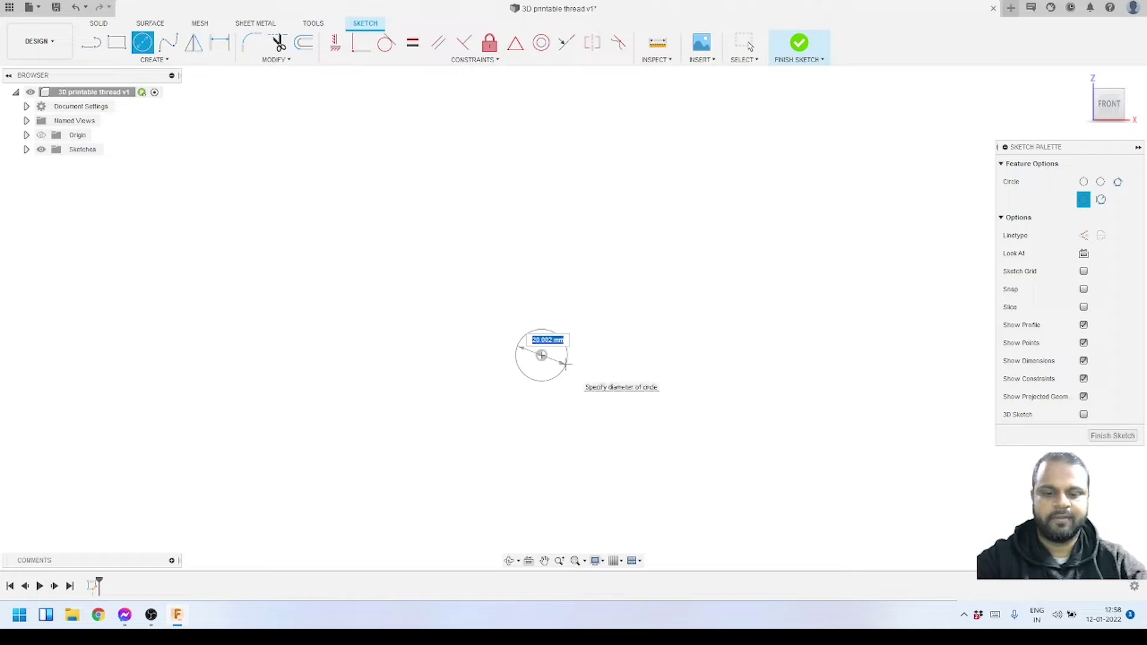
pyautogui.write('7')
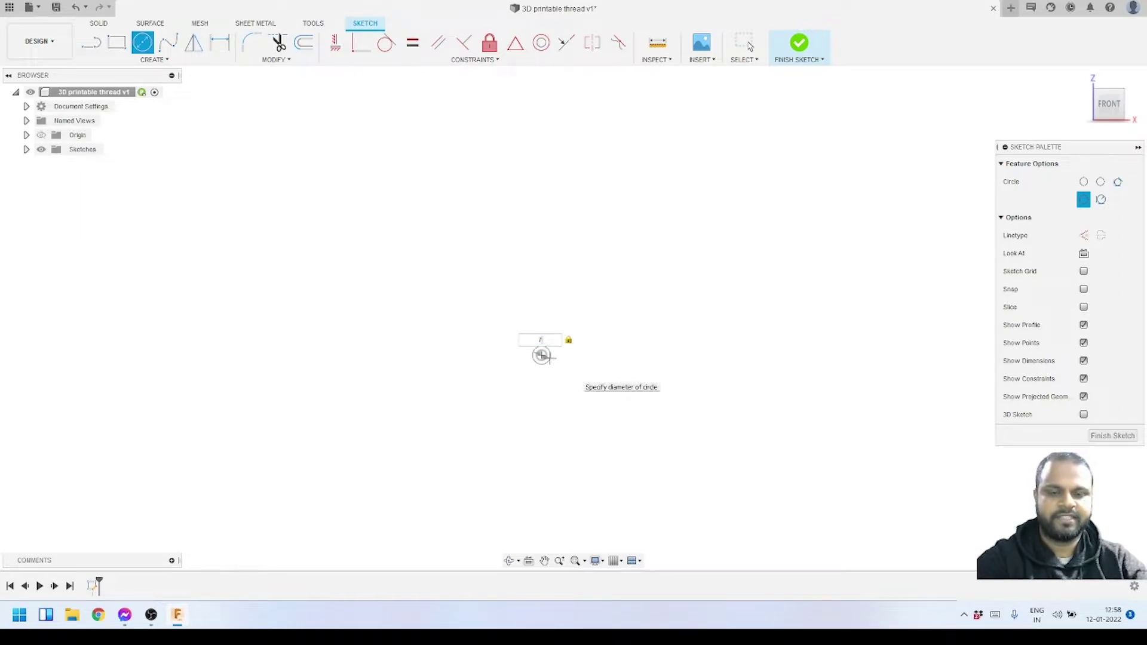
pyautogui.press('Return')
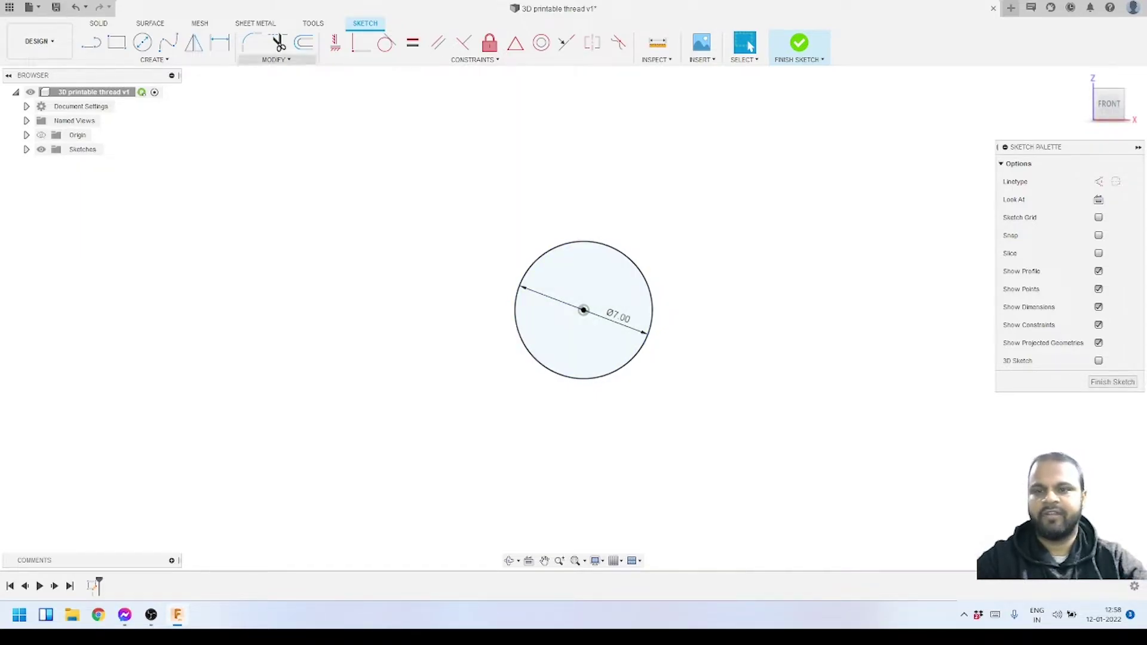
# Step: Draw a concentric 18 mm diameter circle centred on the origin
pyautogui.press('c')
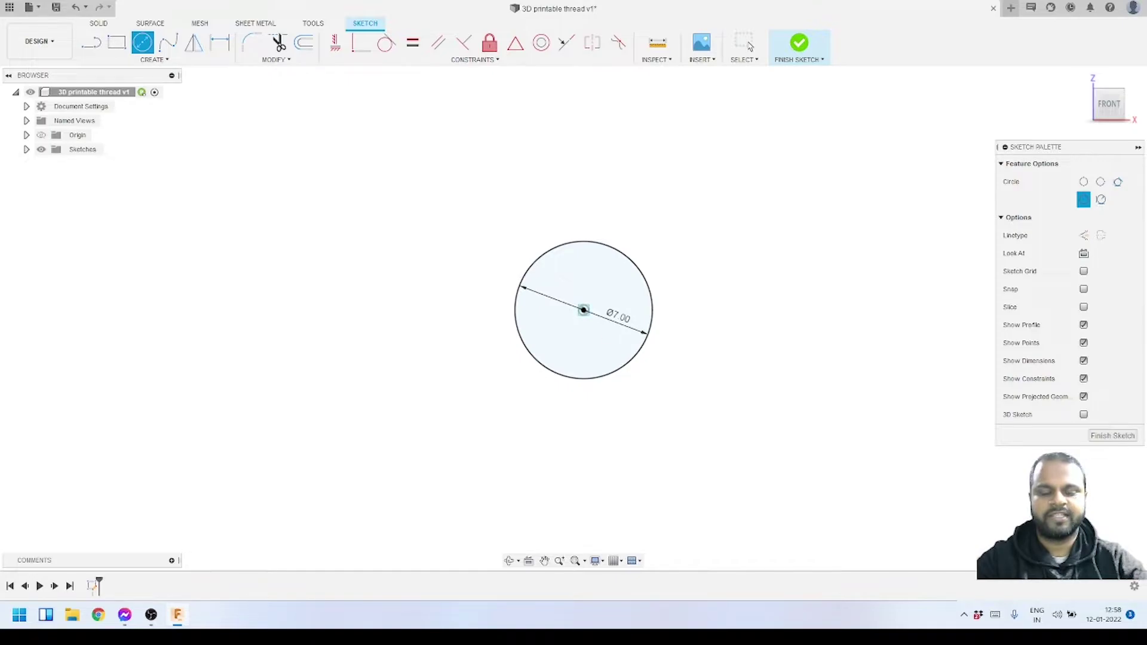
pyautogui.click(584, 310)
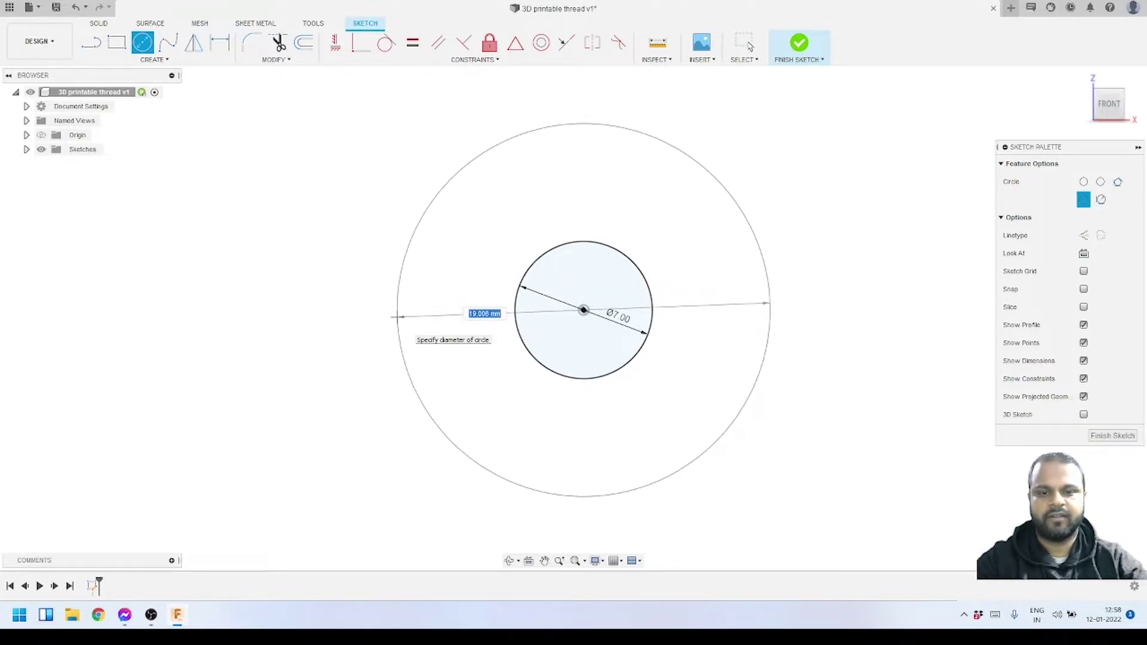
pyautogui.write('18')
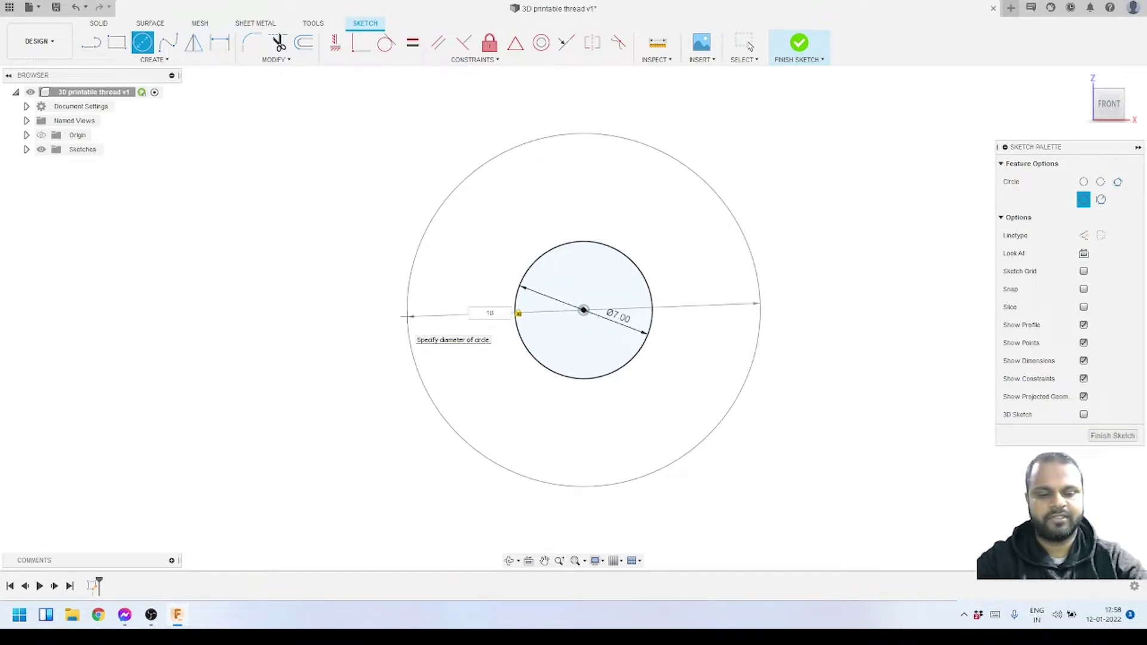
pyautogui.press('Return')
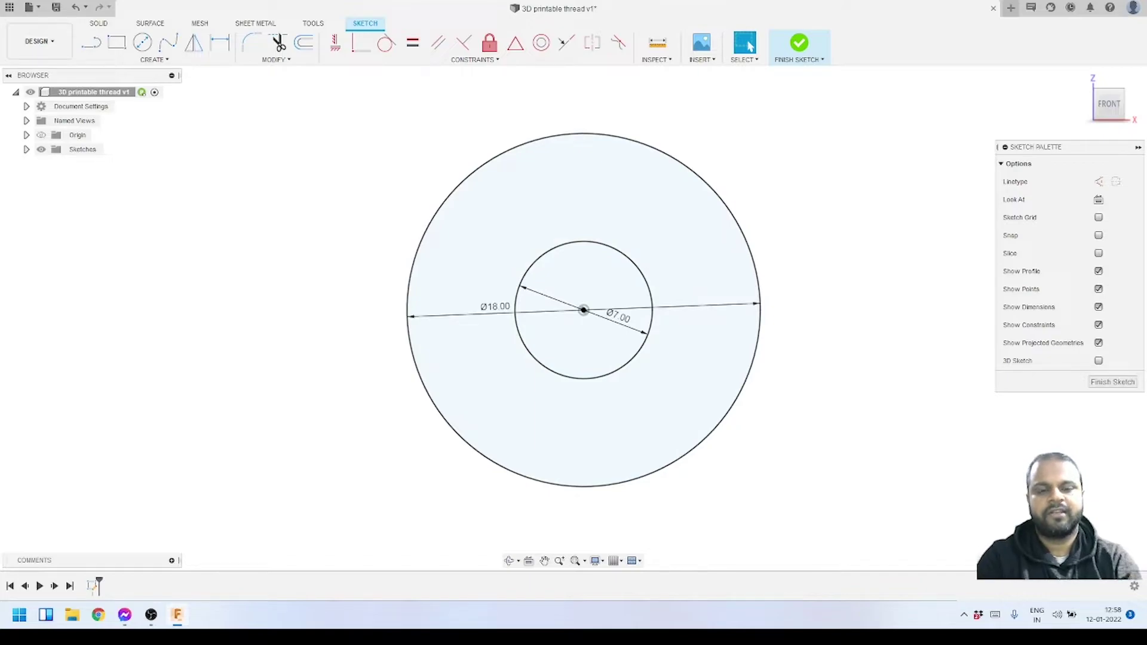
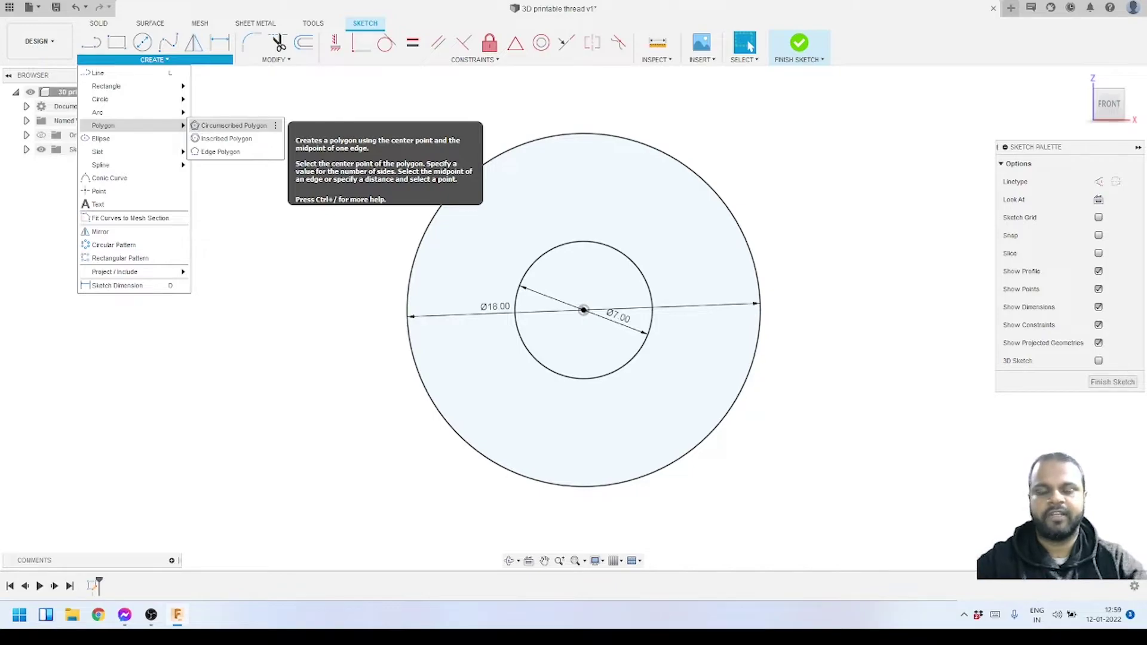
# Step: Draw a six-sided circumscribed polygon centred on the origin around the 18 mm circle
pyautogui.click(236, 126)
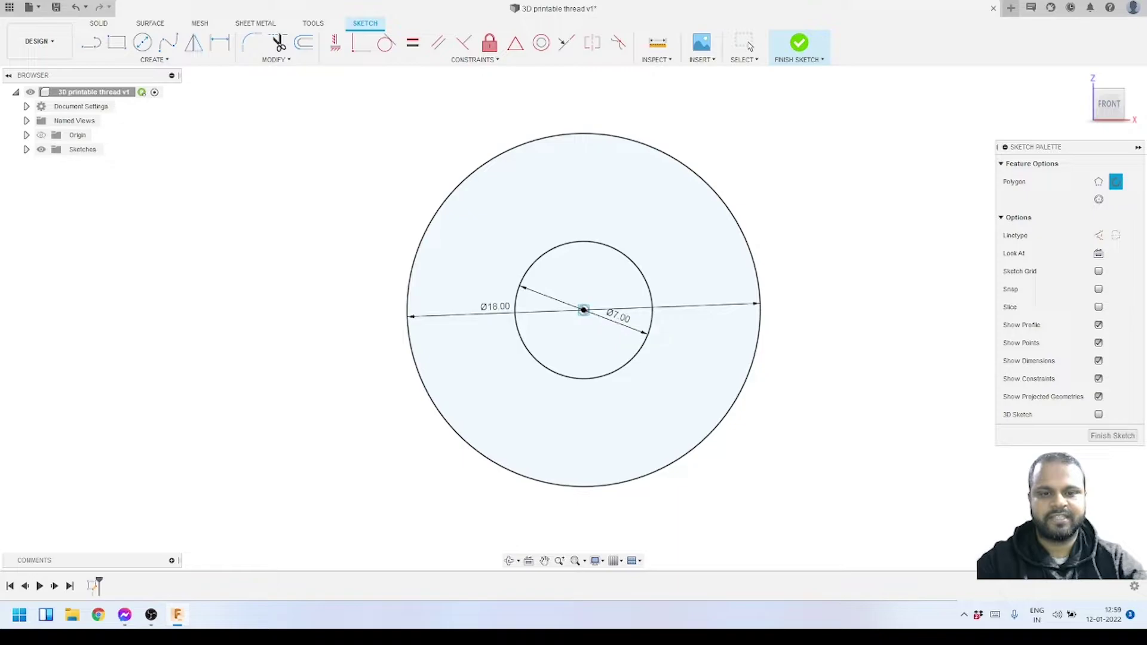
pyautogui.click(583, 310)
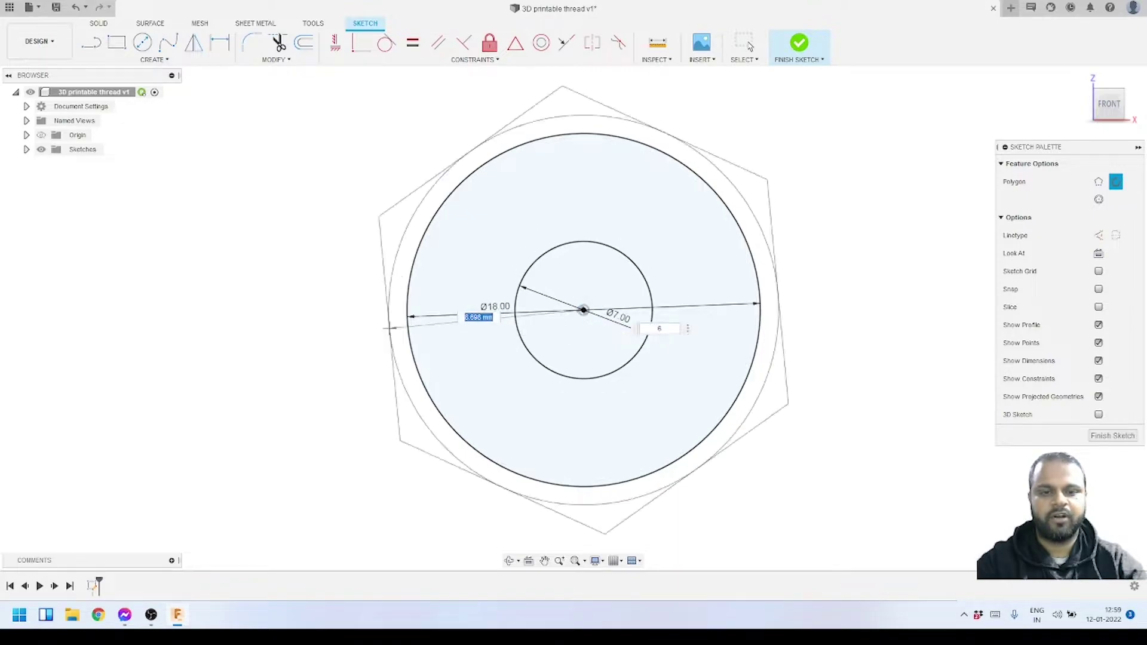
pyautogui.click(410, 287)
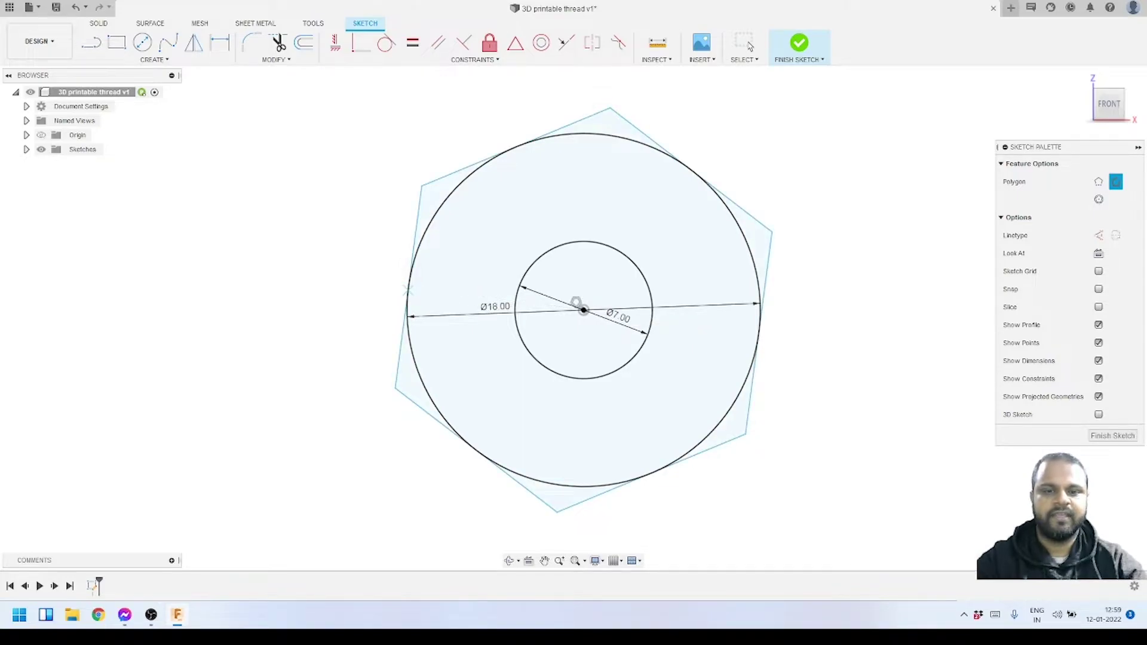
pyautogui.press('Escape')
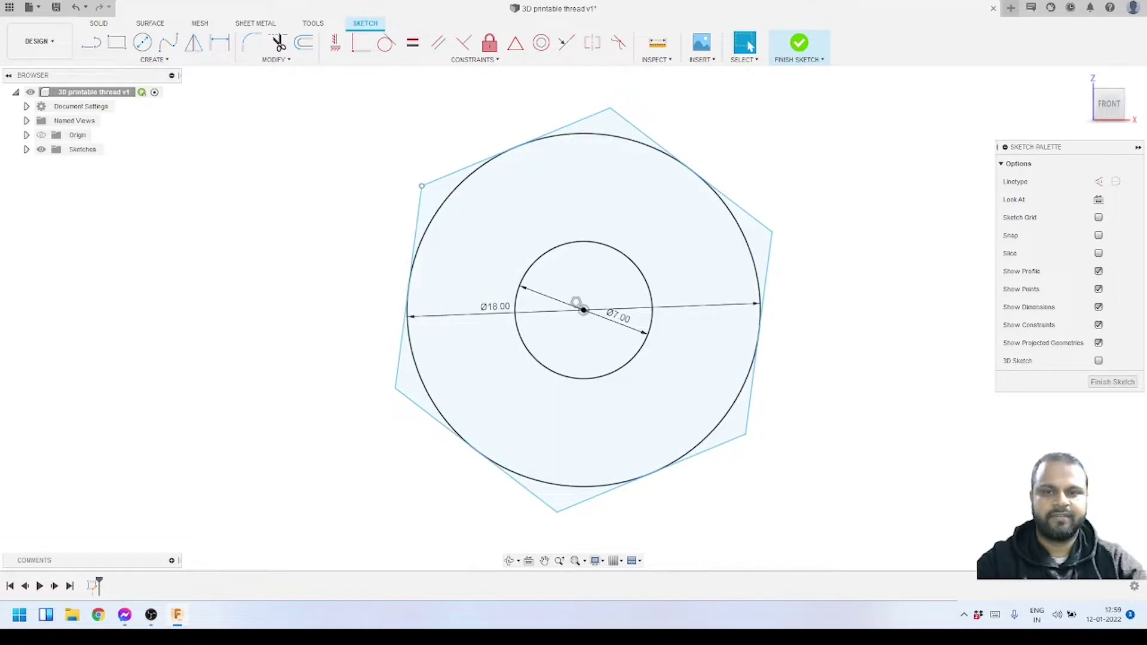
# Step: Align the hexagon's uppermost and lowermost corners vertically with a Horizontal/Vertical constraint
pyautogui.click(610, 108)
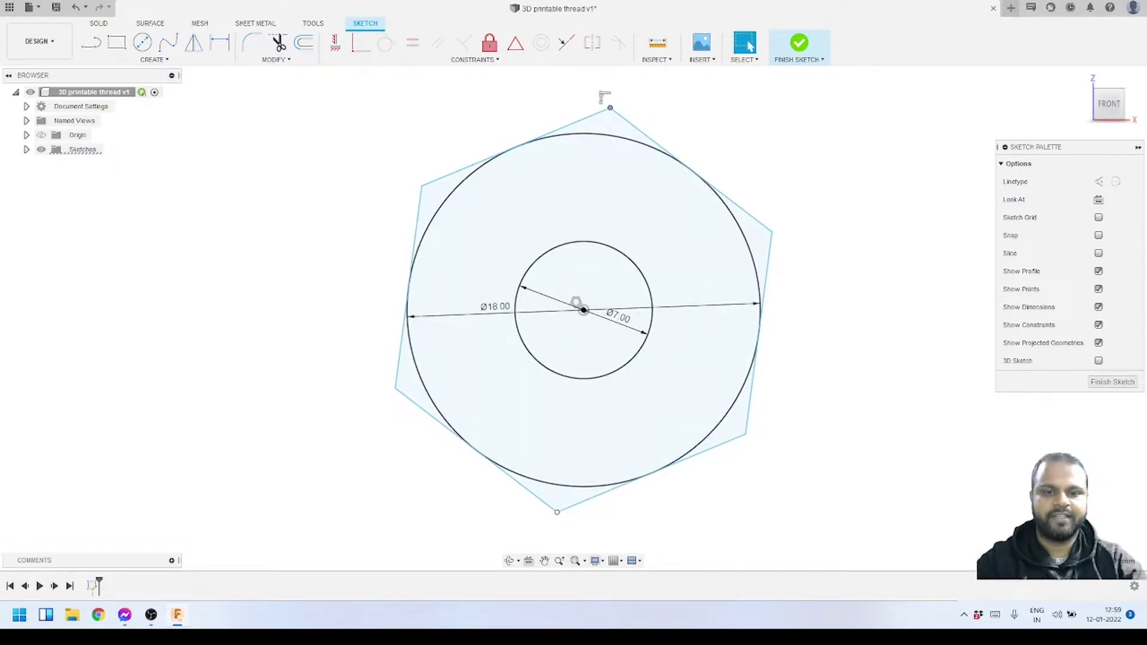
pyautogui.keyDown('ctrl'); pyautogui.click(557, 512); pyautogui.keyUp('ctrl')
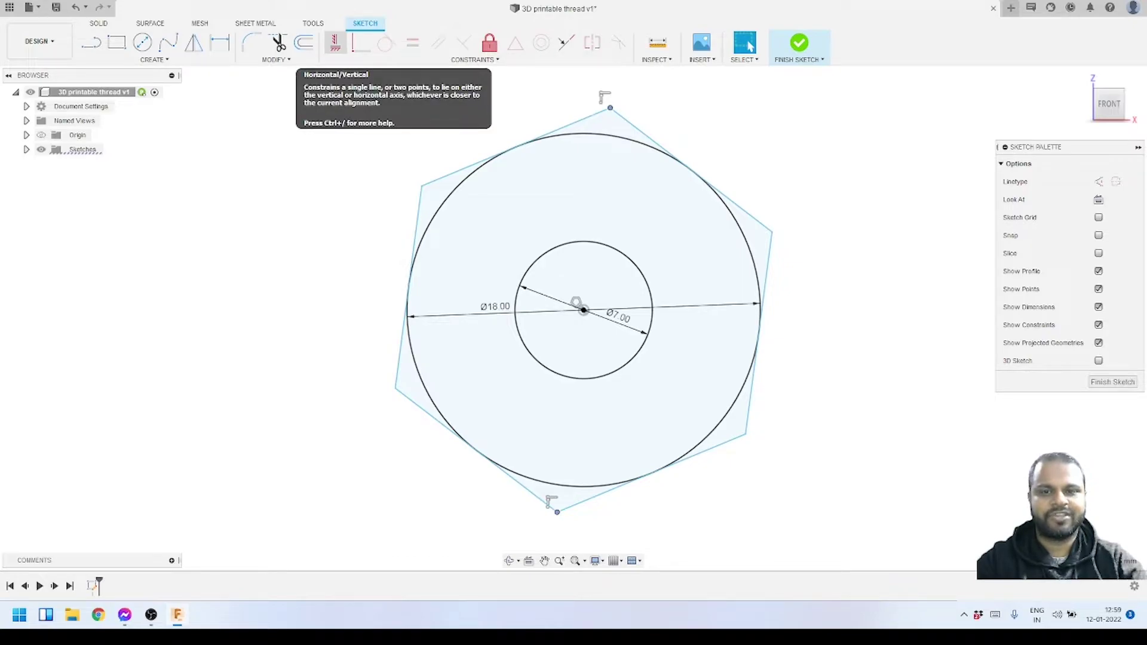
pyautogui.click(336, 42)
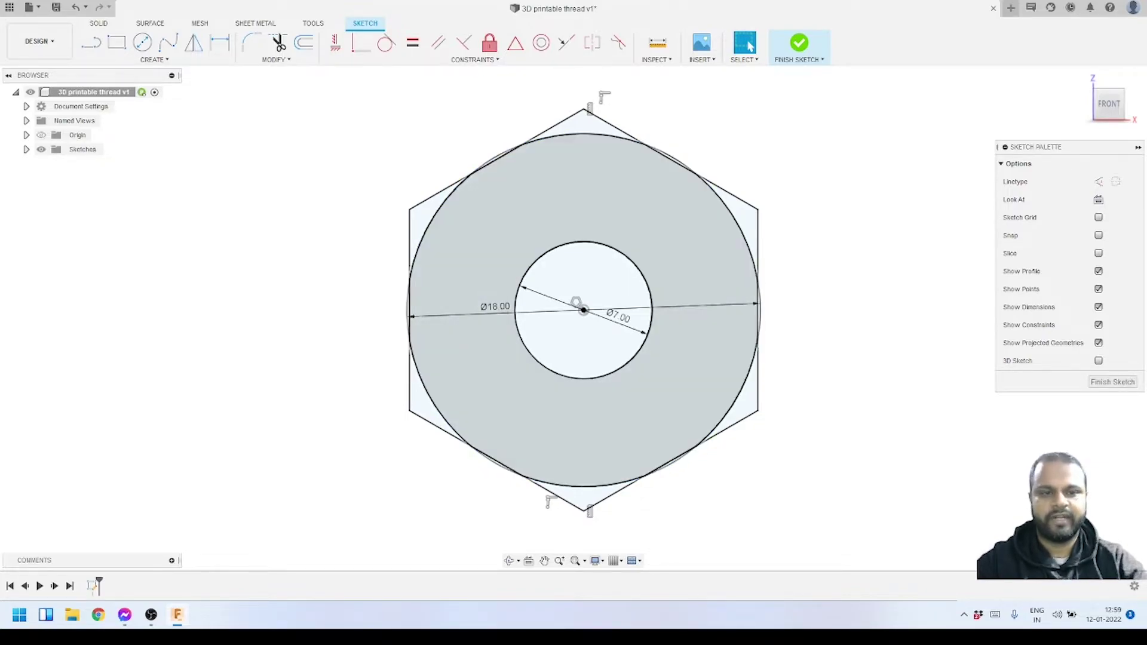
# Step: Enlarge the hexagon by pulling its right vertical side outward until it clears the 18 mm circle
pyautogui.scroll(2, 684, 337)
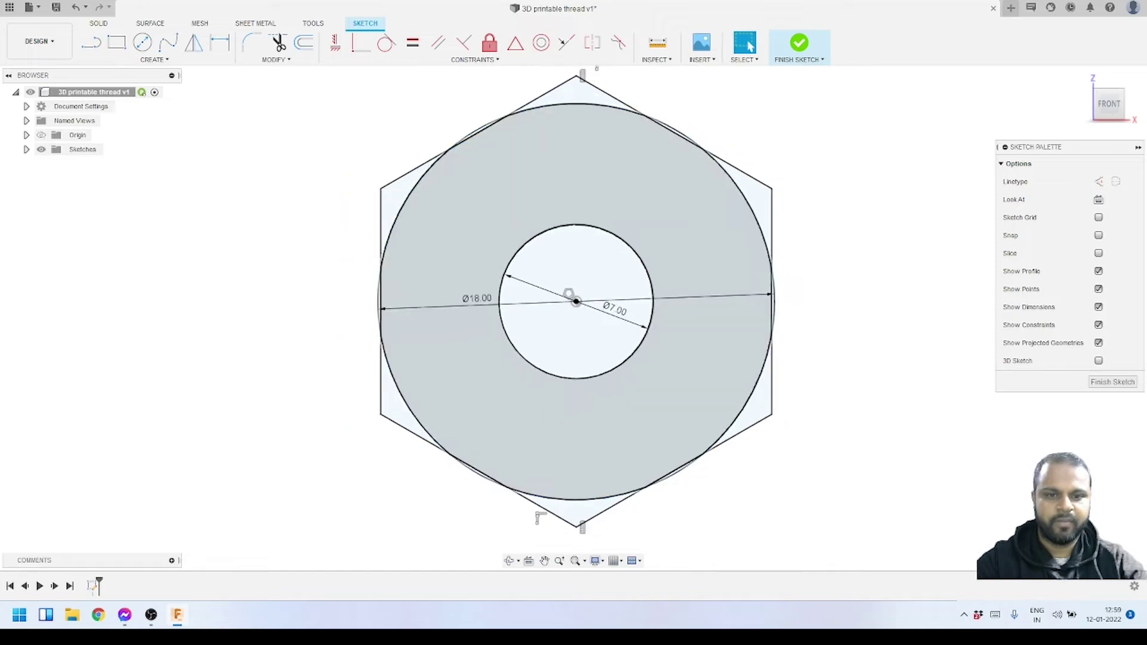
pyautogui.scroll(3, 768, 344)
pyautogui.moveTo(785, 335)
pyautogui.mouseDown()
pyautogui.moveTo(855, 332)
pyautogui.moveTo(832, 330)
pyautogui.mouseUp()
pyautogui.scroll(-5, 765, 299)
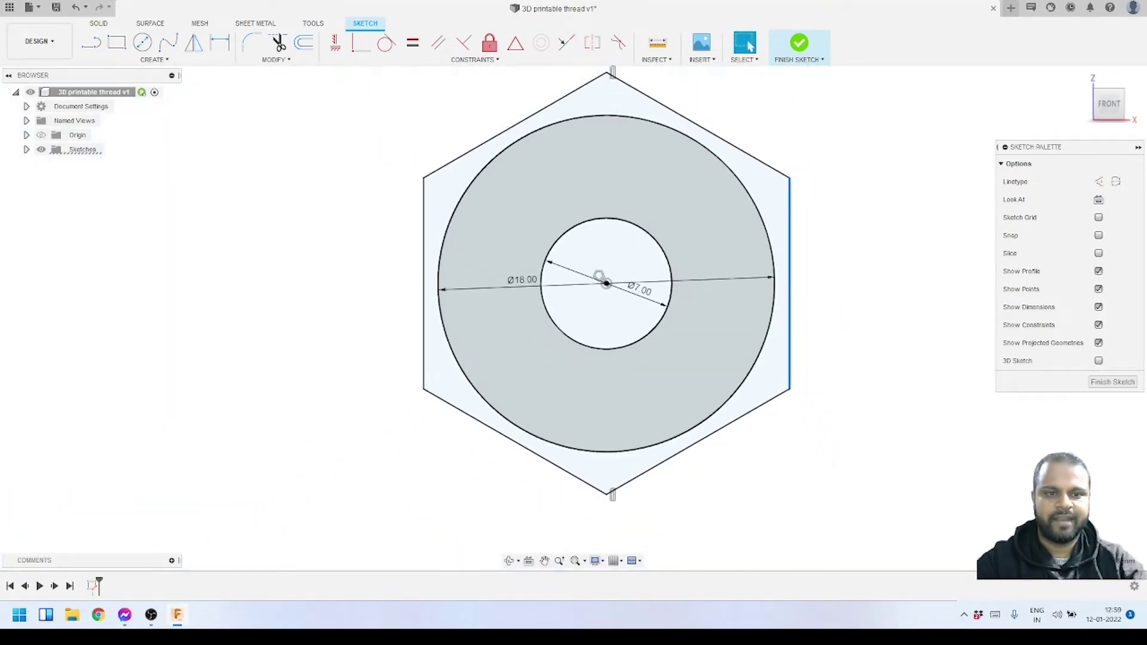
pyautogui.press('Escape')
pyautogui.scroll(1, 789, 263)
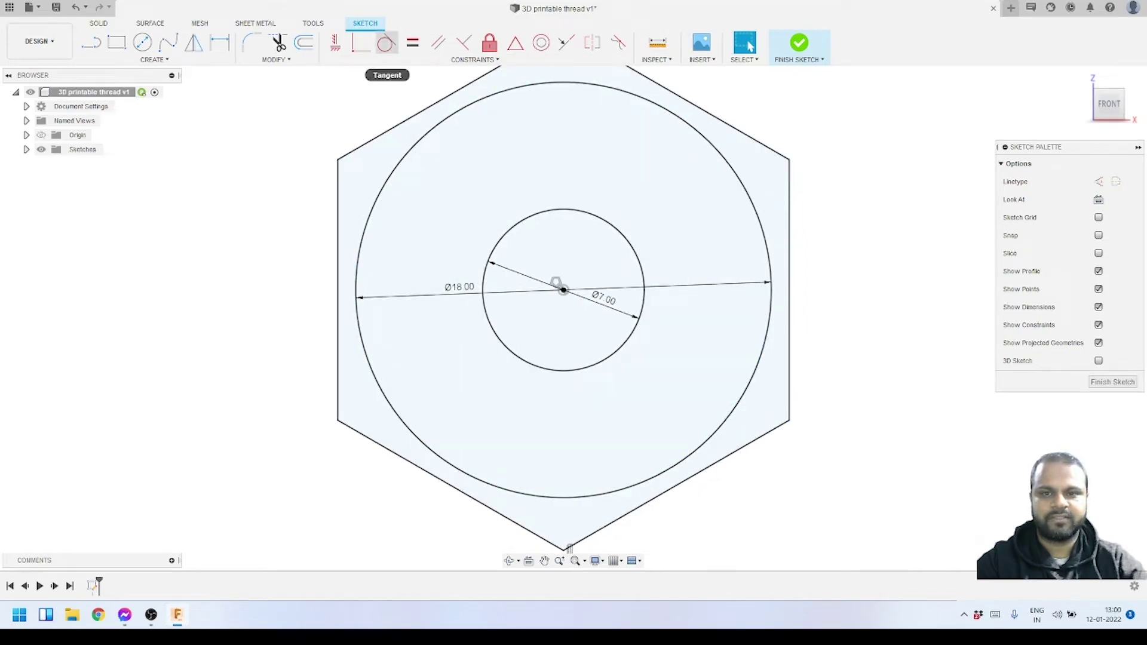
# Step: Apply a Tangent constraint between the 18 mm circle and the hexagon's right vertical side
pyautogui.click(386, 43)
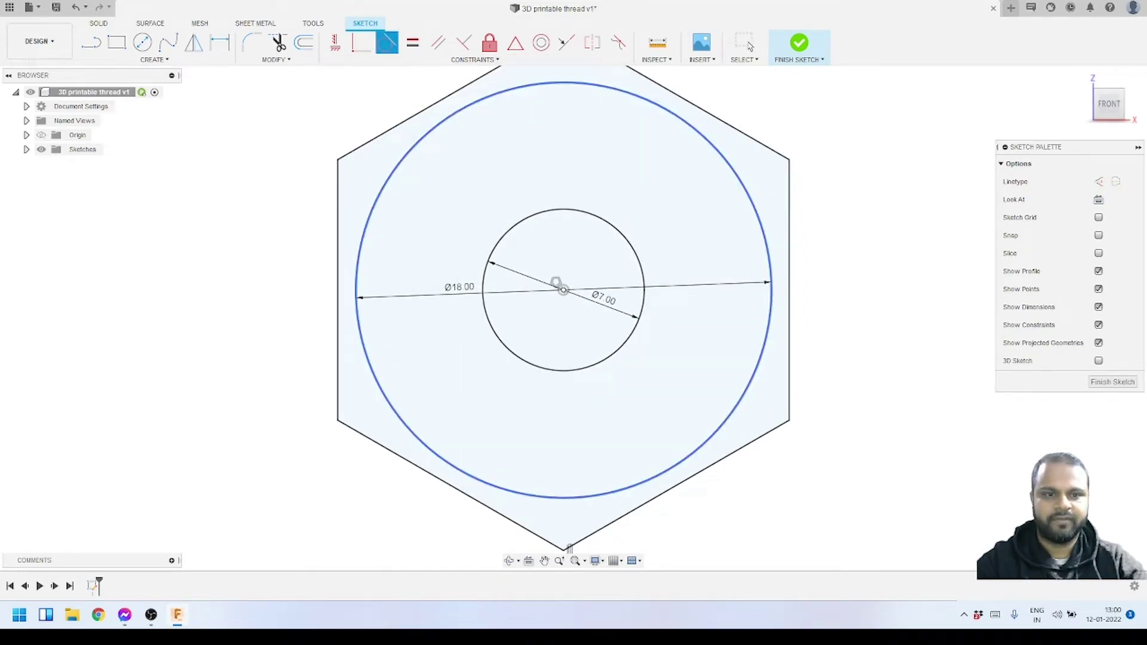
pyautogui.click(769, 254)
pyautogui.click(789, 273)
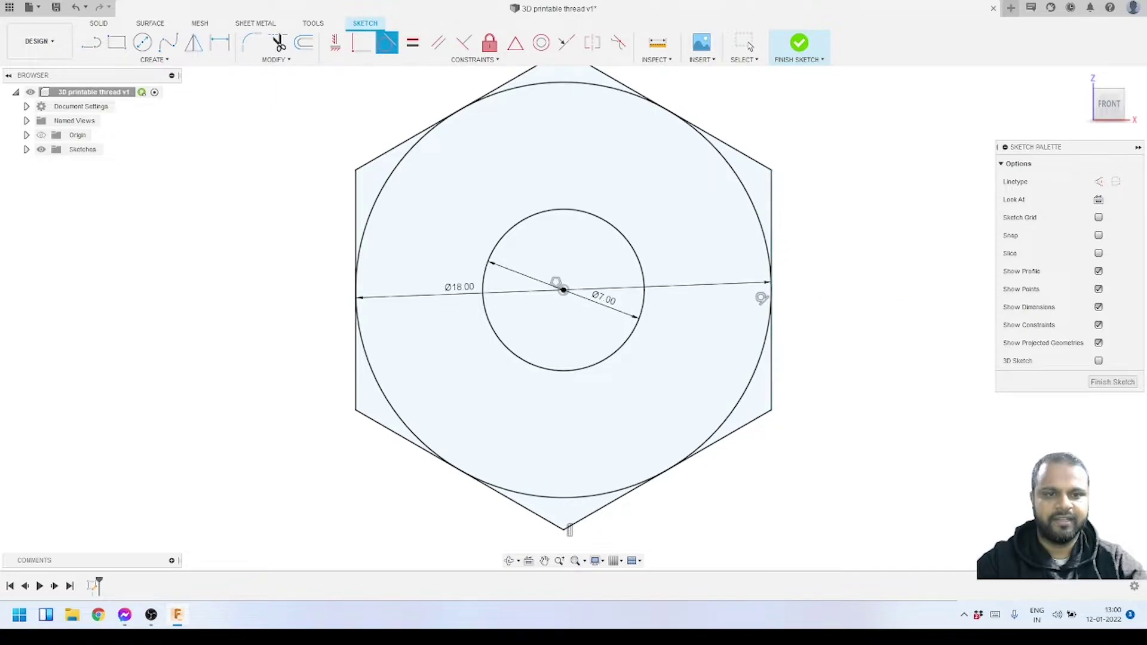
pyautogui.press('Escape')
pyautogui.scroll(-3, 691, 308)
pyautogui.scroll(1, 720, 200)
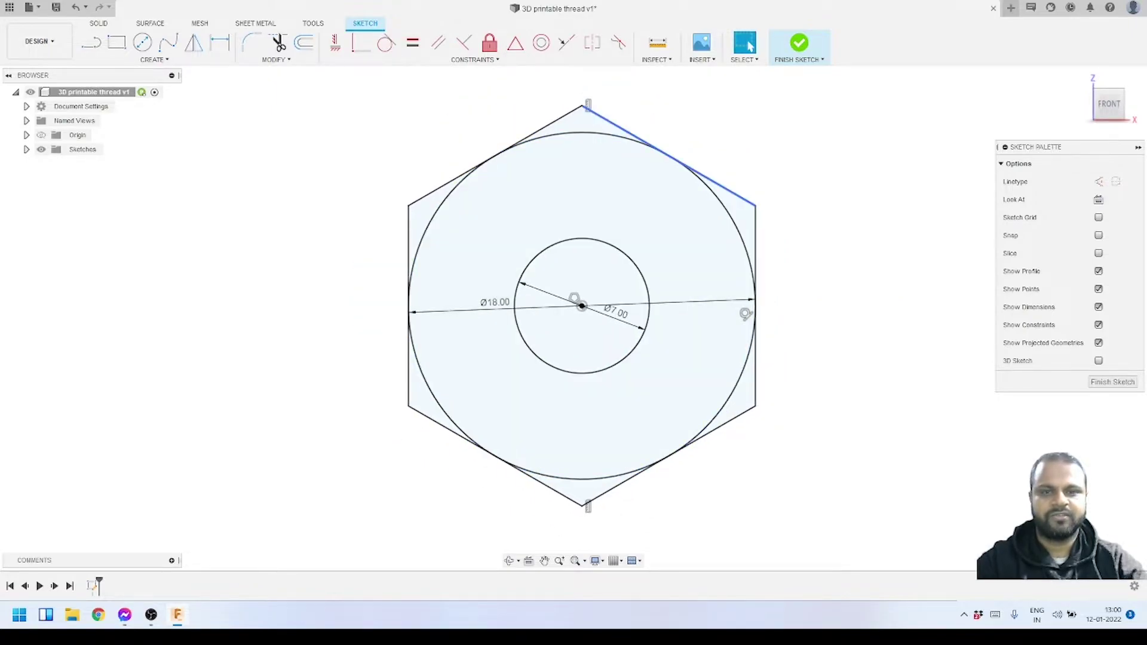
# Step: Clear the selection of the hexagon's edge and finish the head sketch
pyautogui.click(711, 180)
pyautogui.press('Escape')
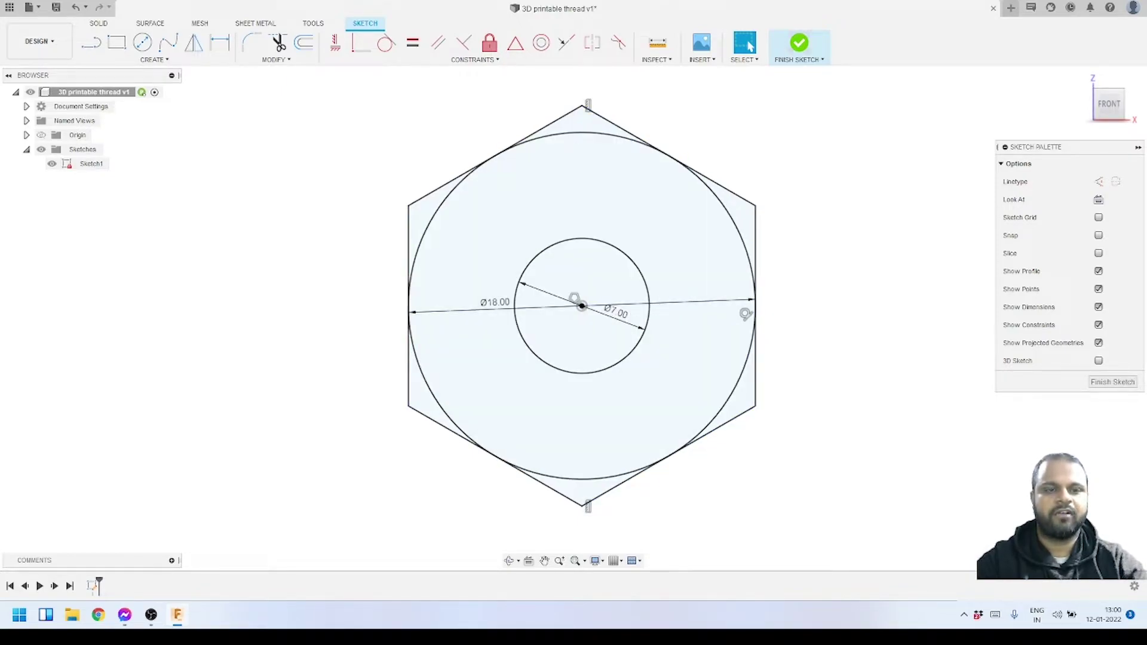
pyautogui.click(800, 43)
# Step: Extrude the ring around the 7 mm circle and the six hexagon corner profiles 2.4 mm as a new body
pyautogui.scroll(-3, 680, 280)
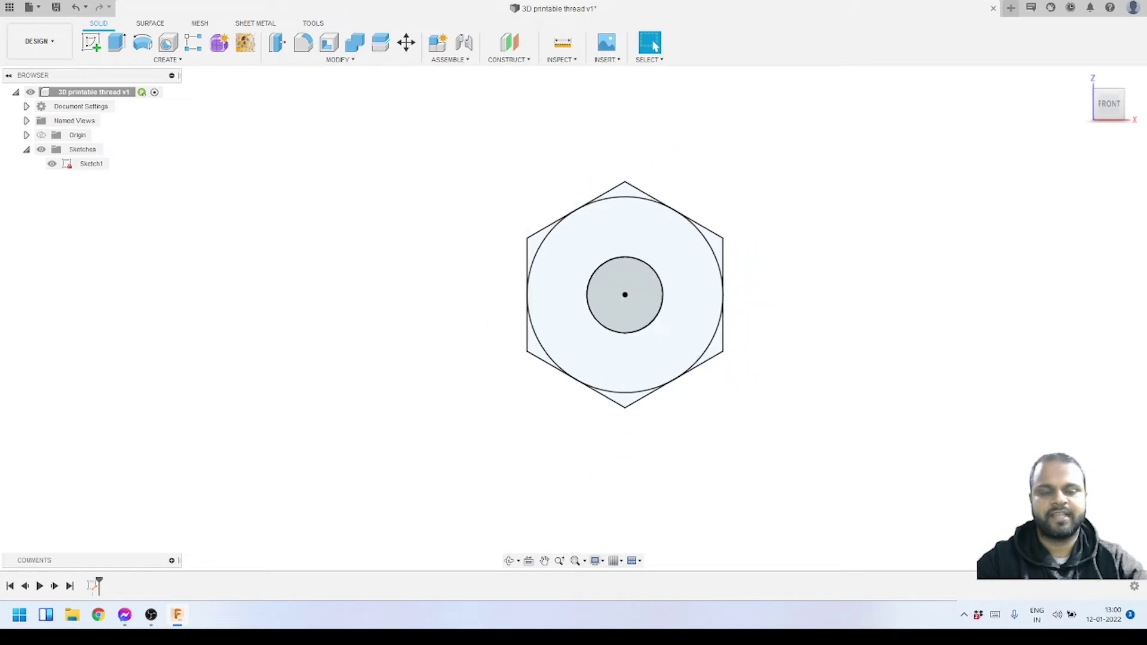
pyautogui.keyDown('shift'); pyautogui.moveTo(638, 286); pyautogui.dragTo(570, 305, button='middle'); pyautogui.keyUp('shift')
pyautogui.scroll(2, 779, 272)
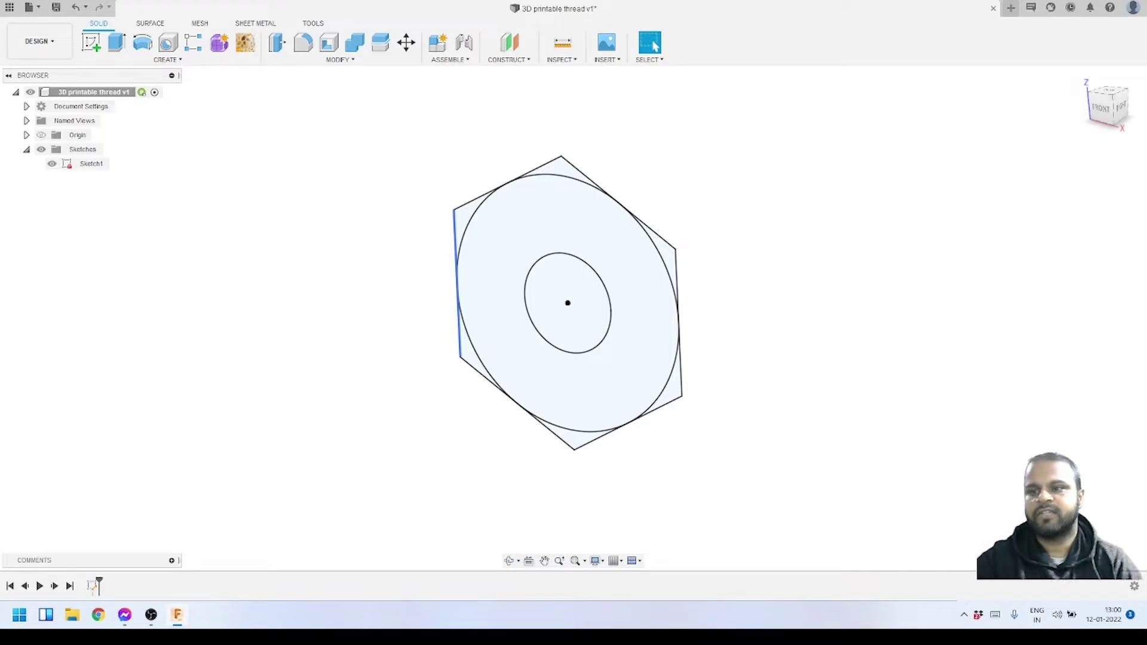
pyautogui.scroll(-2, 585, 282)
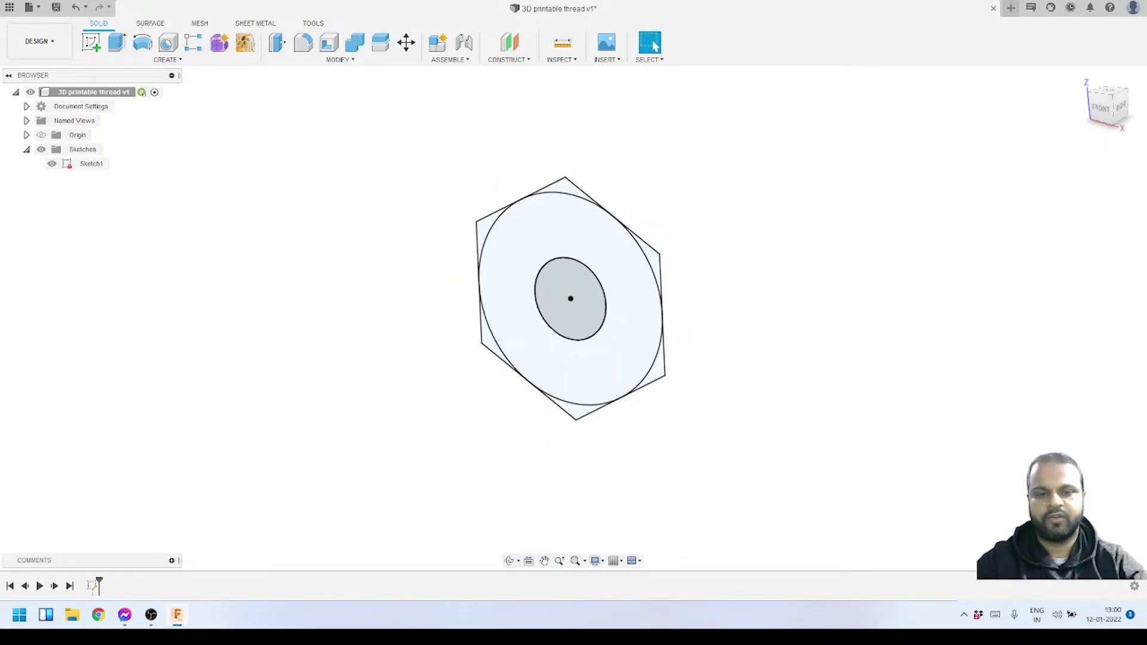
pyautogui.scroll(2, 707, 294)
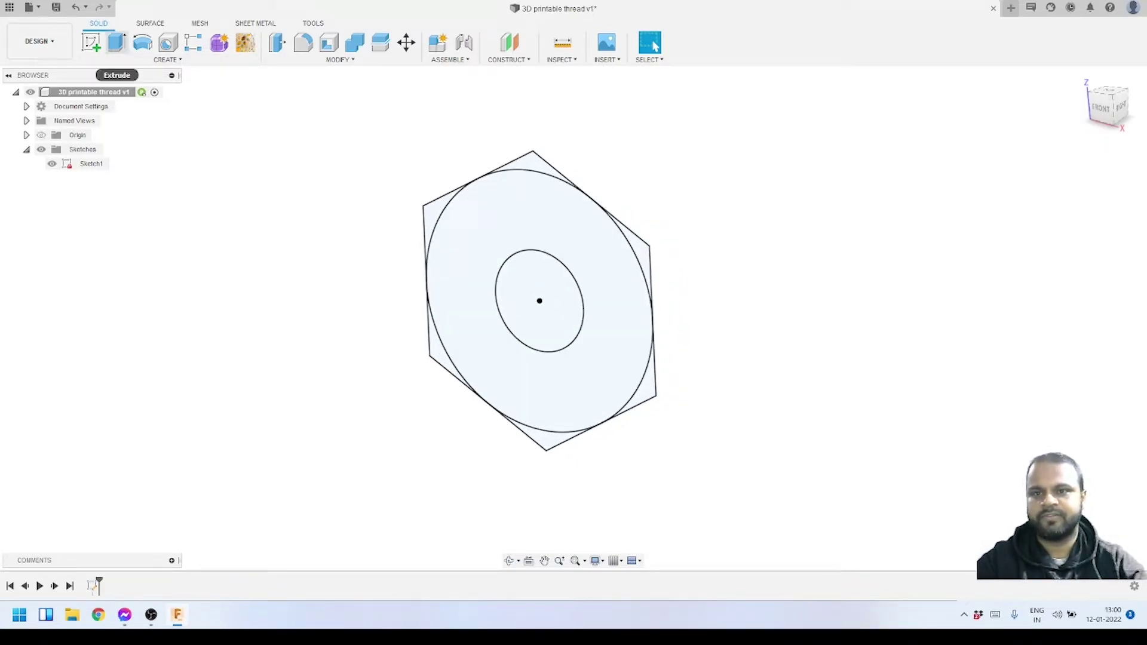
pyautogui.press('e')
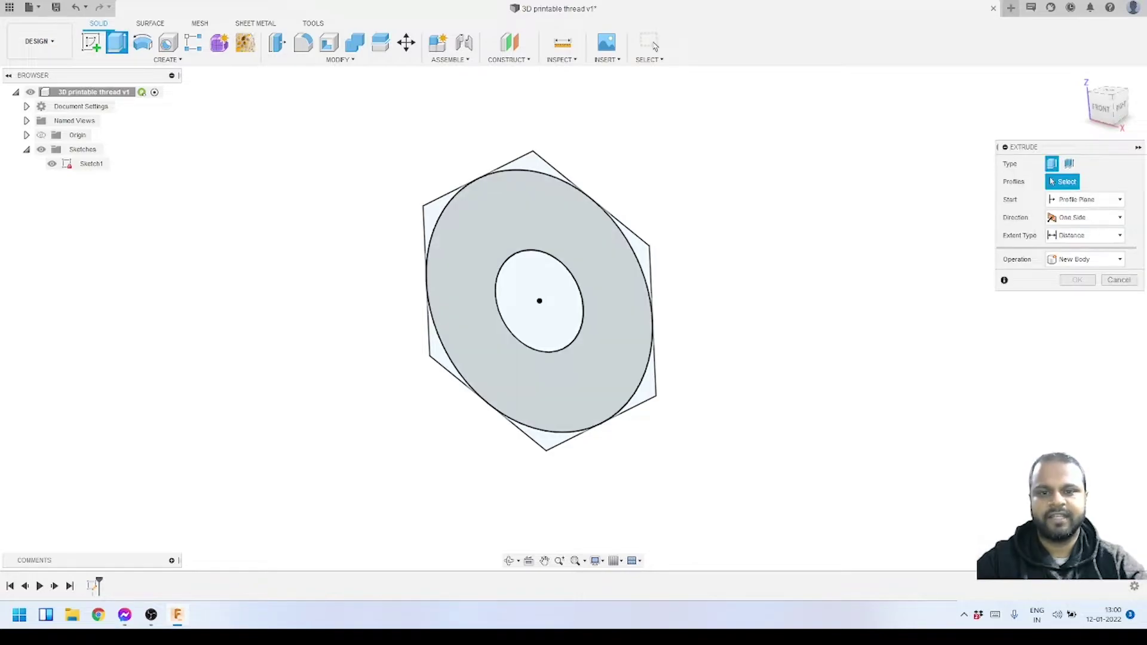
pyautogui.click(589, 302)
pyautogui.click(447, 210)
pyautogui.click(539, 164)
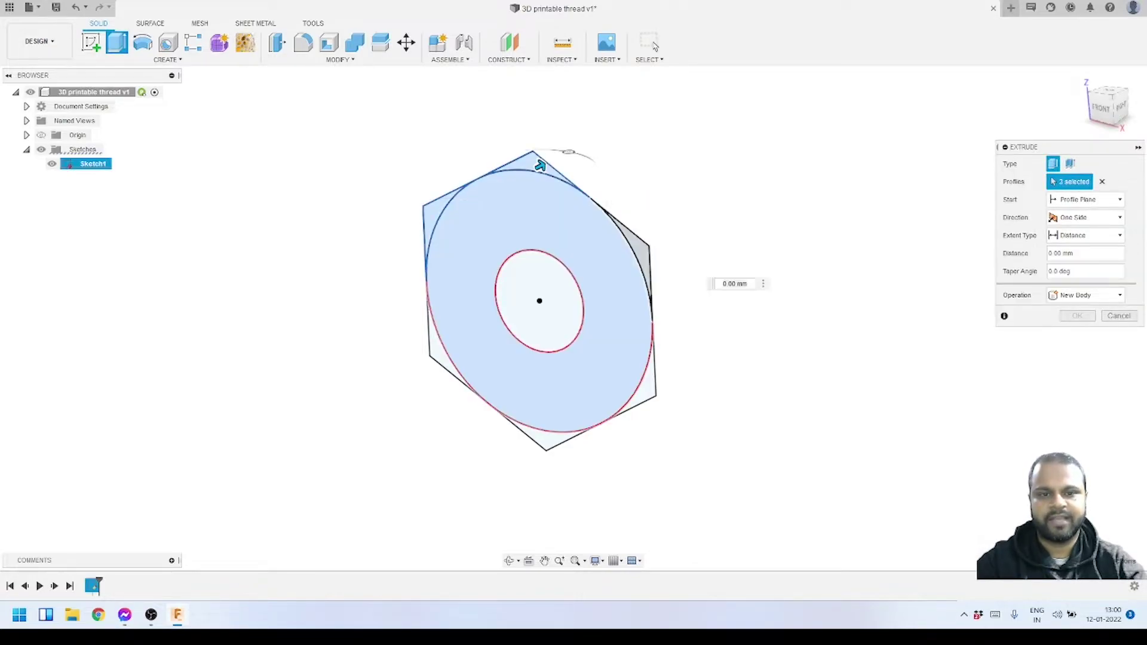
pyautogui.click(637, 251)
pyautogui.click(645, 384)
pyautogui.click(547, 436)
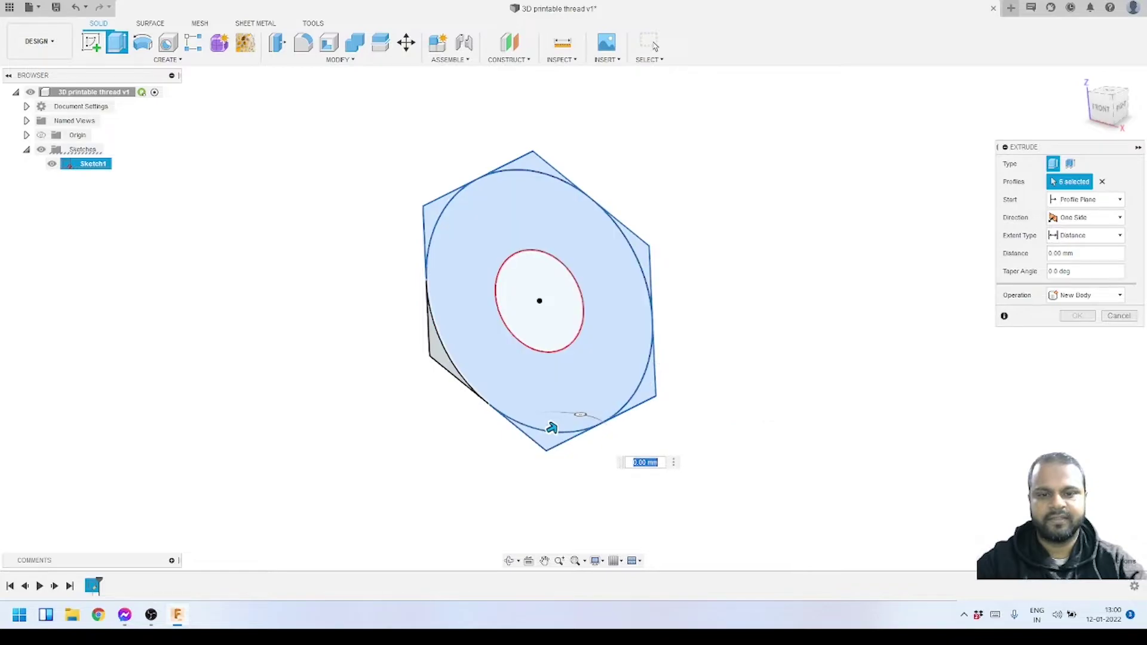
pyautogui.click(448, 340)
pyautogui.write('3')
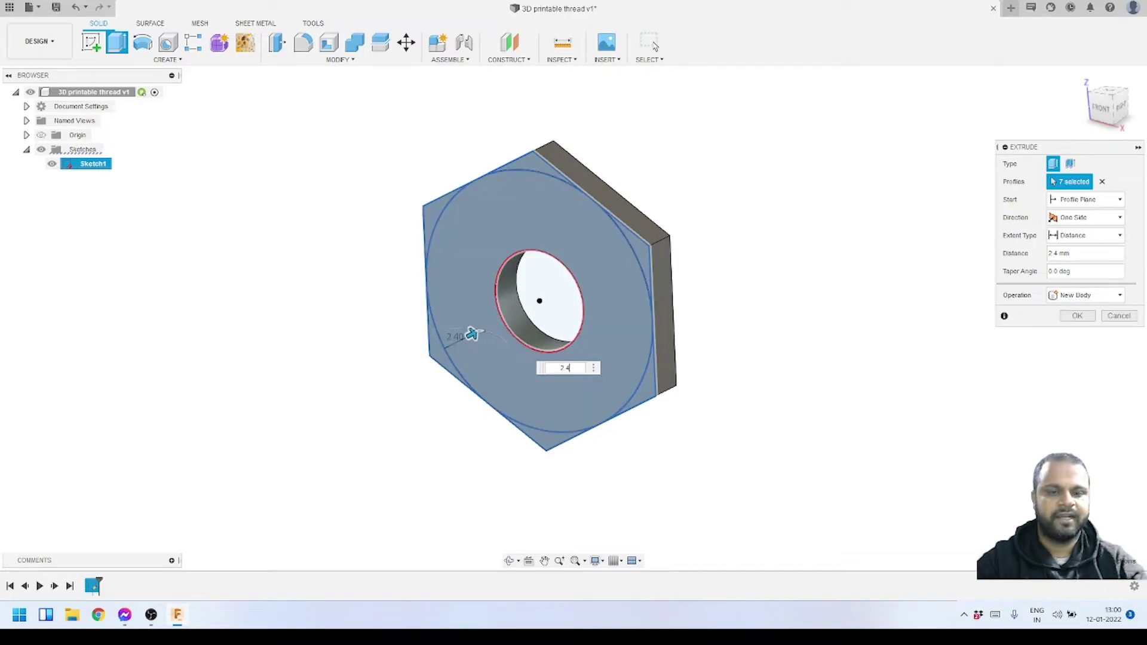
pyautogui.press('Return')
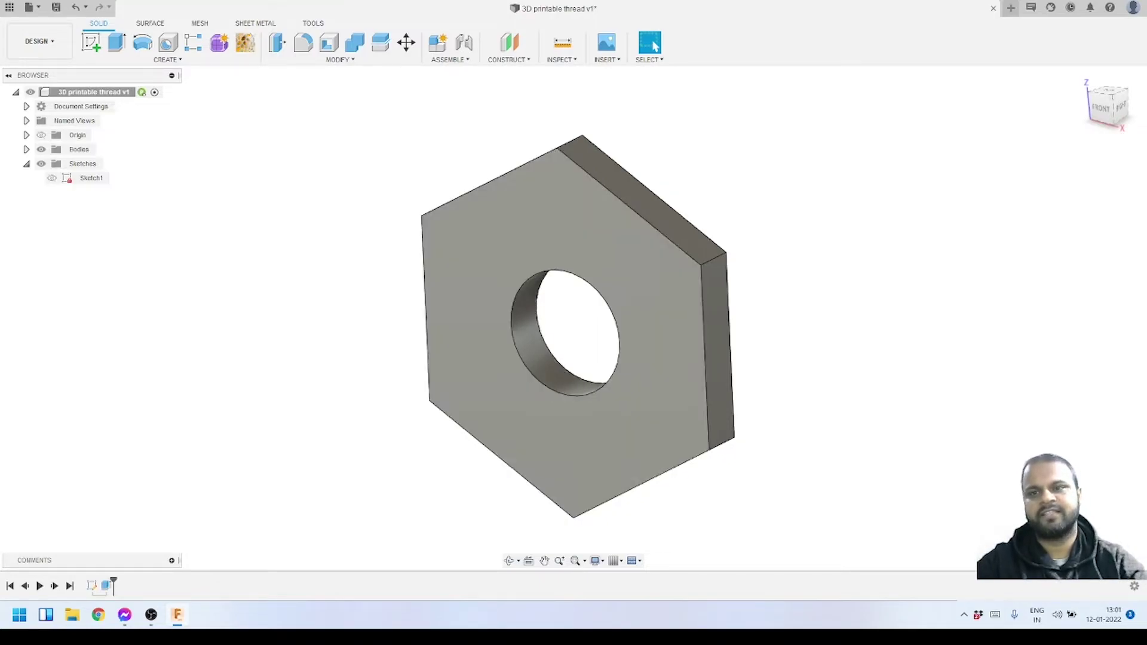
# Step: Create a new sketch on the hexagonal plate's front face and view it at an angle
pyautogui.click(91, 42)
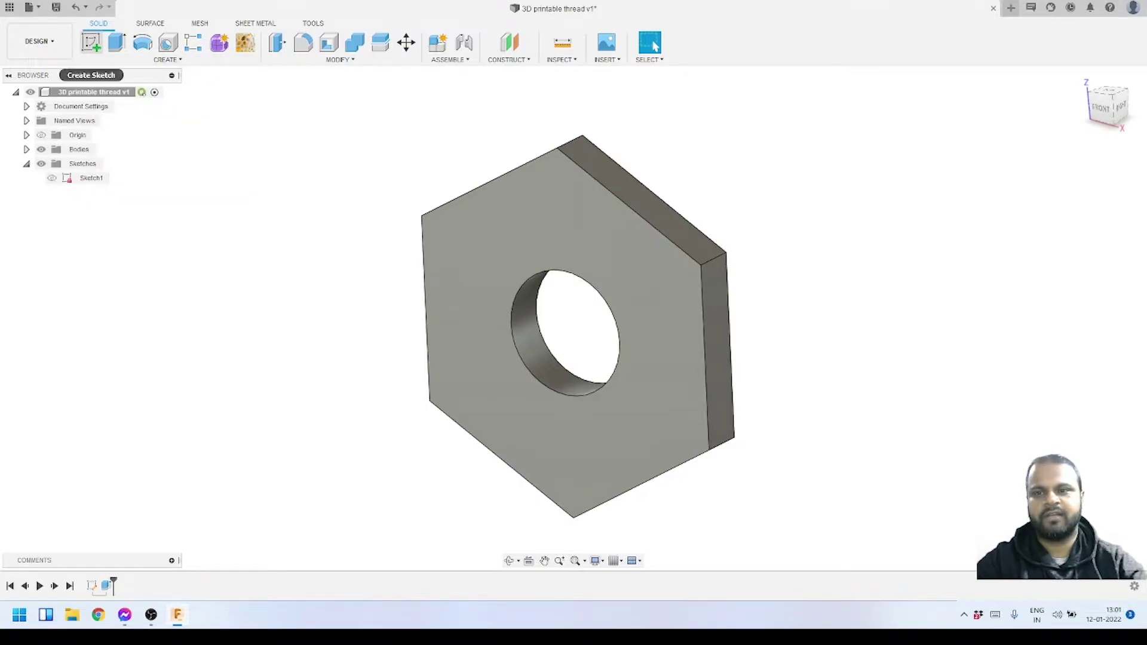
pyautogui.click(91, 42)
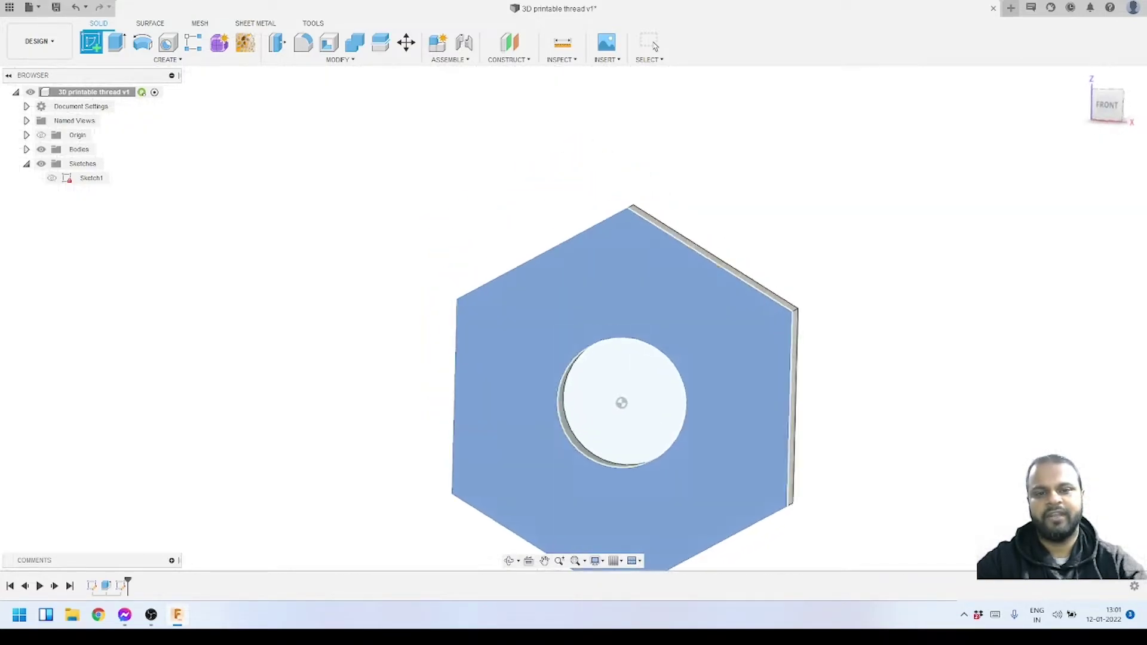
pyautogui.scroll(-2, 595, 282)
pyautogui.keyDown('shift'); pyautogui.moveTo(595, 282); pyautogui.dragTo(612, 317, button='middle'); pyautogui.keyUp('shift')
pyautogui.scroll(1, 591, 338)
pyautogui.keyDown('shift'); pyautogui.moveTo(660, 269); pyautogui.dragTo(627, 293, button='middle'); pyautogui.keyUp('shift')
pyautogui.scroll(2, 624, 274)
pyautogui.scroll(-2, 562, 353)
pyautogui.scroll(2, 526, 435)
pyautogui.scroll(-2, 595, 278)
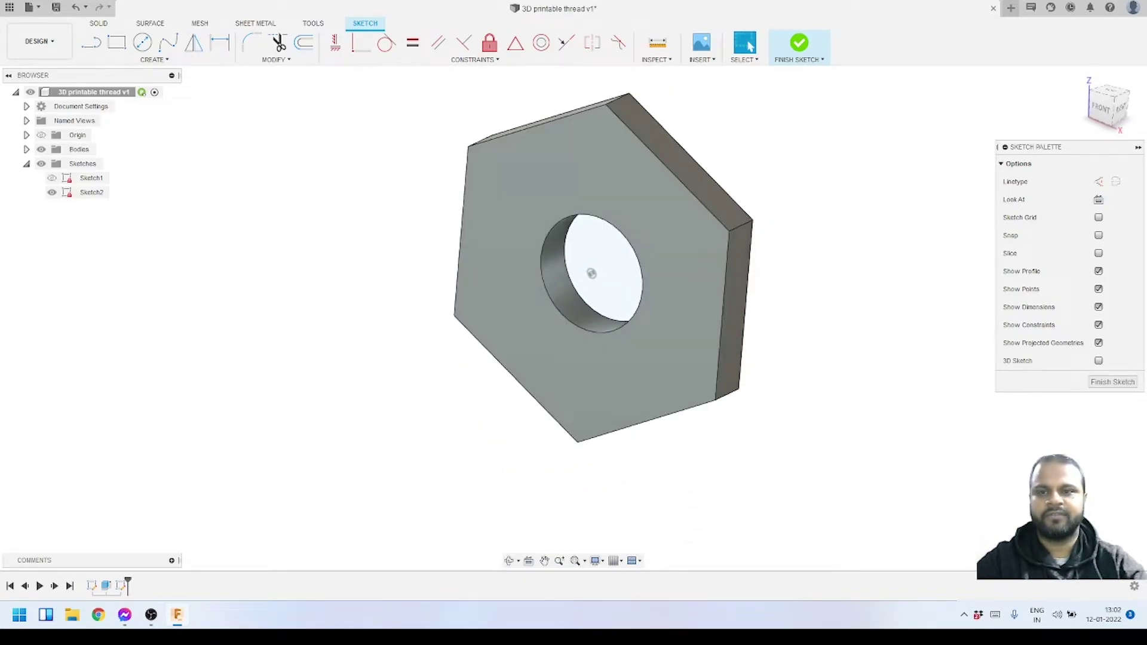
# Step: Draw a circle about 13 mm in diameter on the plate's face, centred on the origin
pyautogui.press('c')
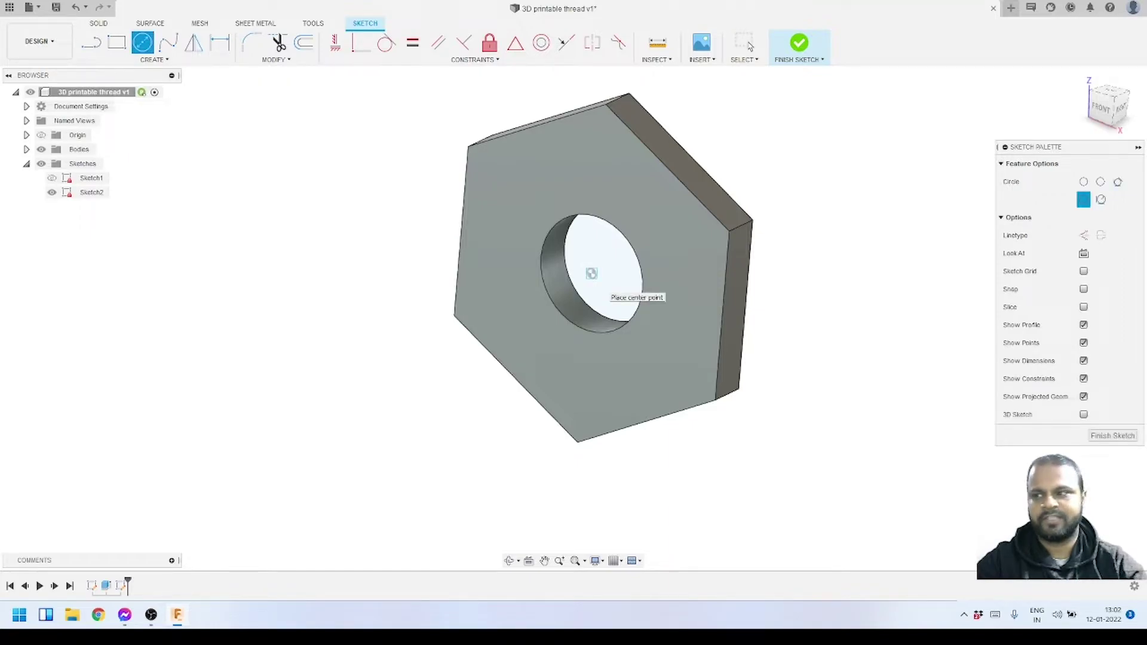
pyautogui.click(591, 273)
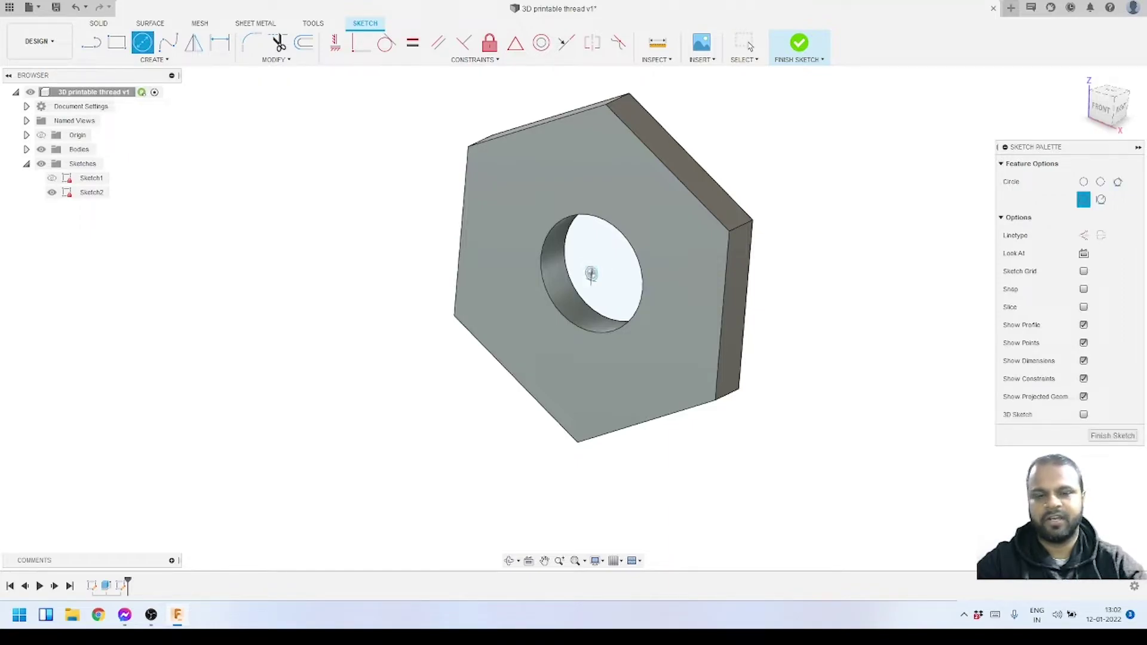
pyautogui.click(506, 302)
pyautogui.press('Escape')
# Step: Dimension the circle's diameter at 14 mm and finish the sketch
pyautogui.press('d')
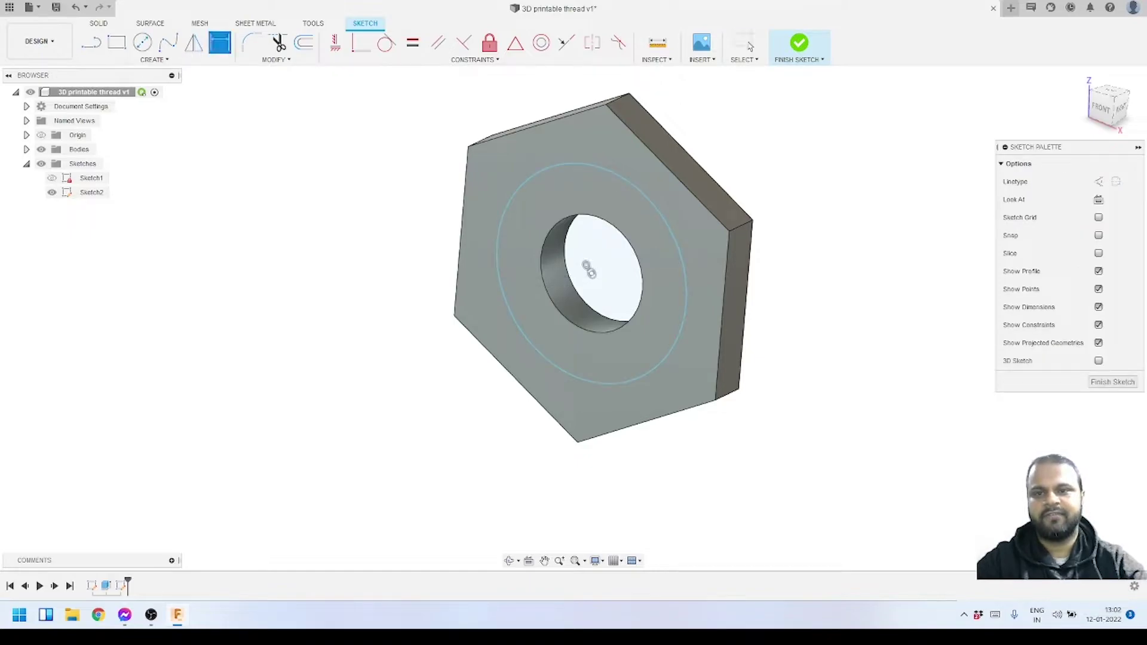
pyautogui.click(651, 365)
pyautogui.click(726, 463)
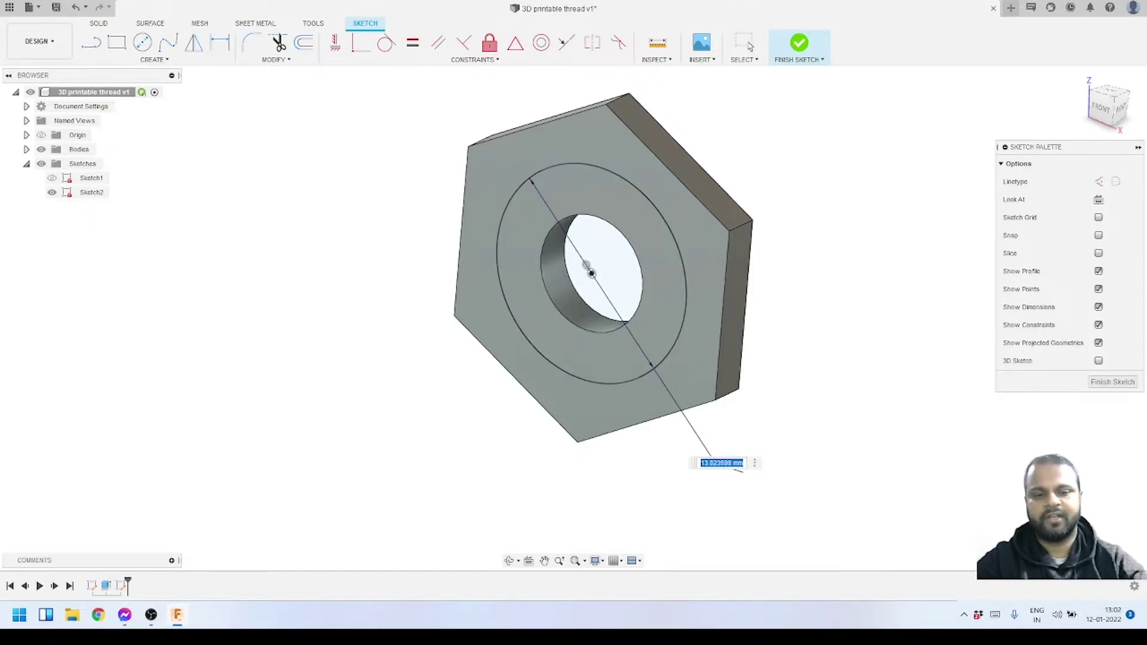
pyautogui.write('14')
pyautogui.press('Return')
pyautogui.press('Escape')
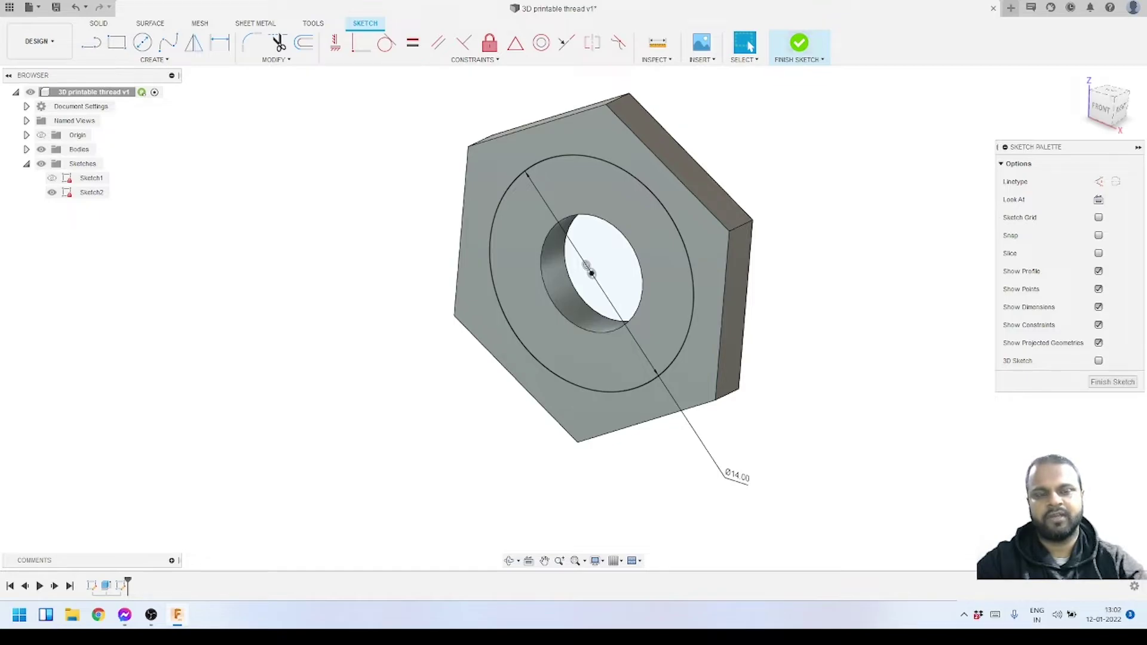
pyautogui.click(799, 45)
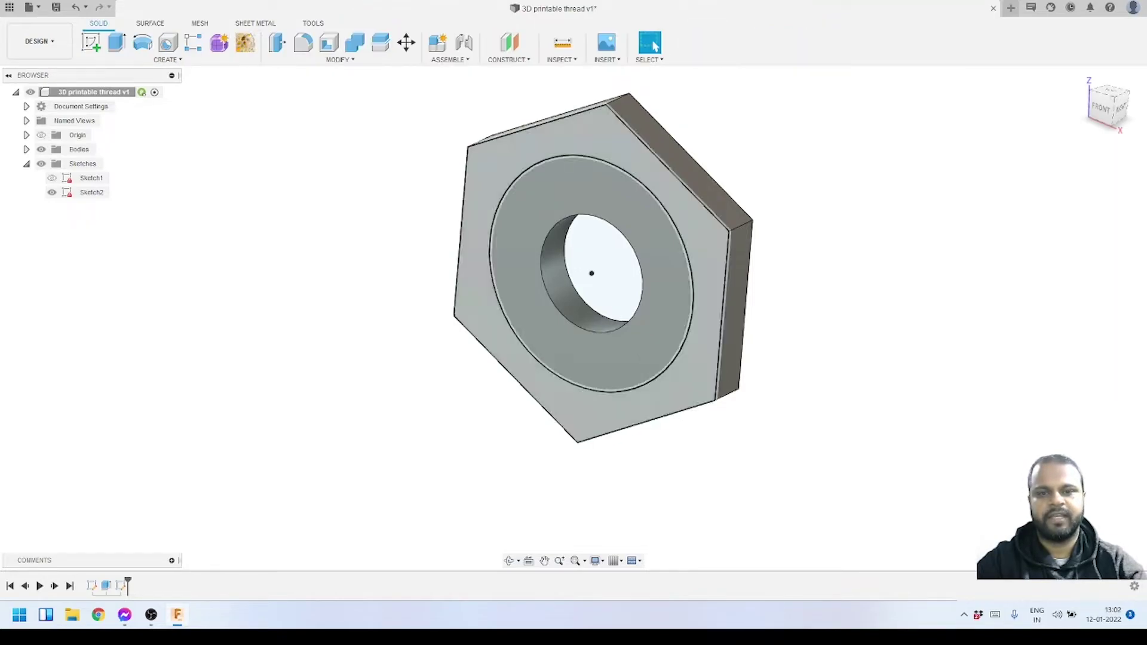
# Step: Extrude the ring between the hole and the 14 mm circle 20 mm outward, joined to the hexagonal head
pyautogui.click(117, 42)
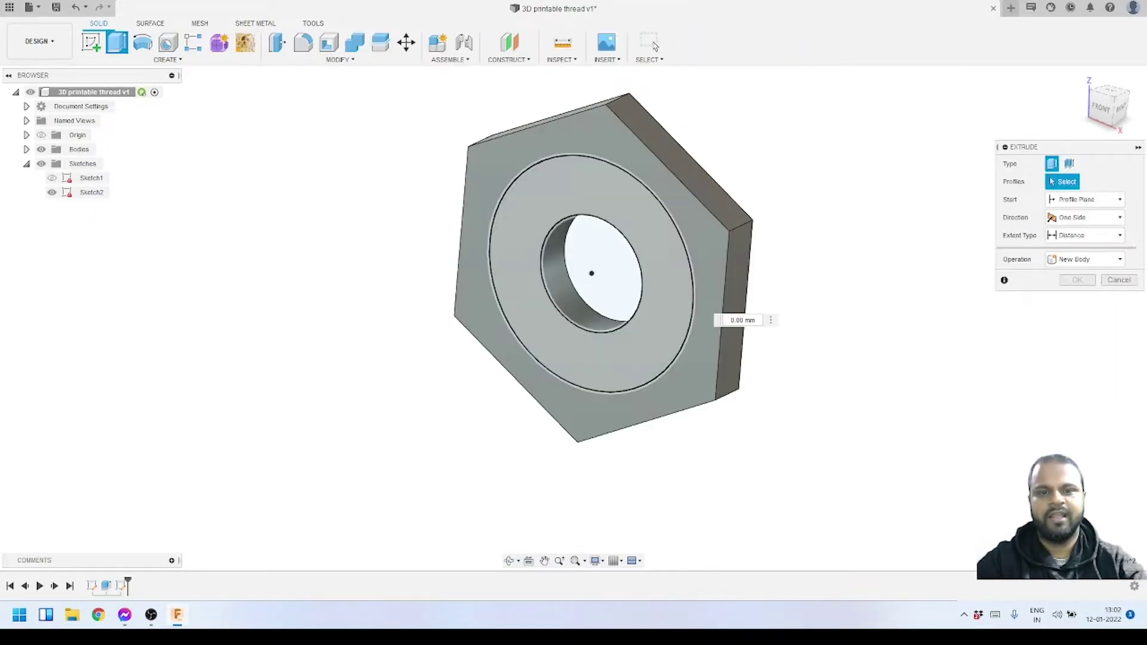
pyautogui.moveTo(634, 284); pyautogui.dragTo(496, 350)
pyautogui.write('20')
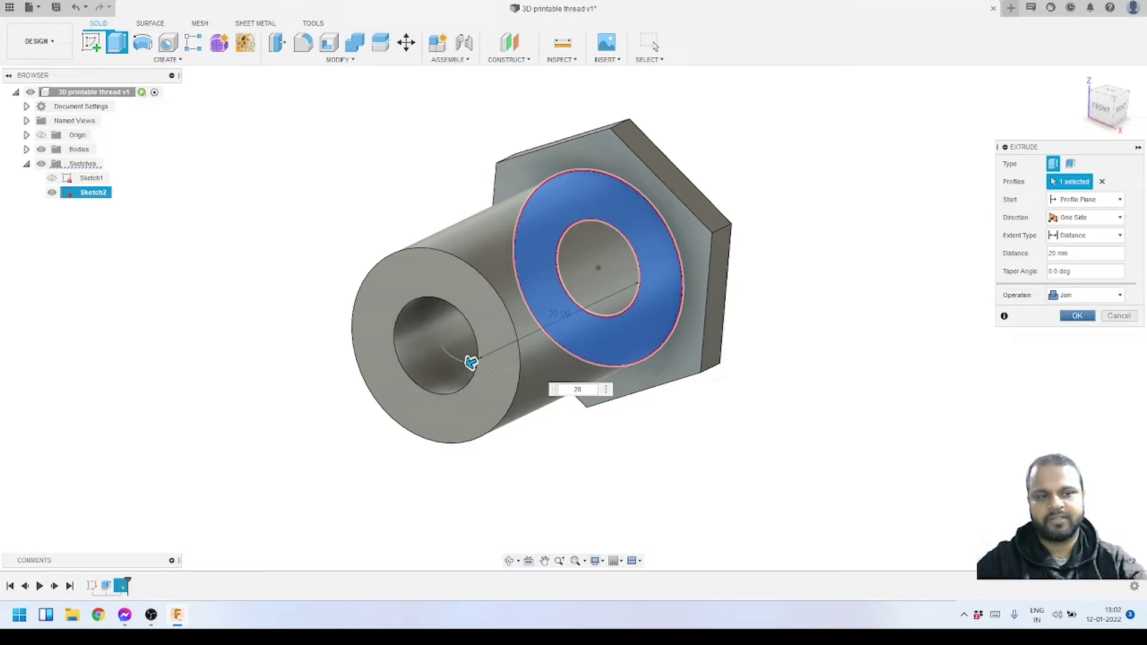
pyautogui.press('Return')
# Step: Examine the hollow cylindrical shank and the hexagonal head from several angles
pyautogui.click(510, 561)
pyautogui.scroll(-1, 648, 298)
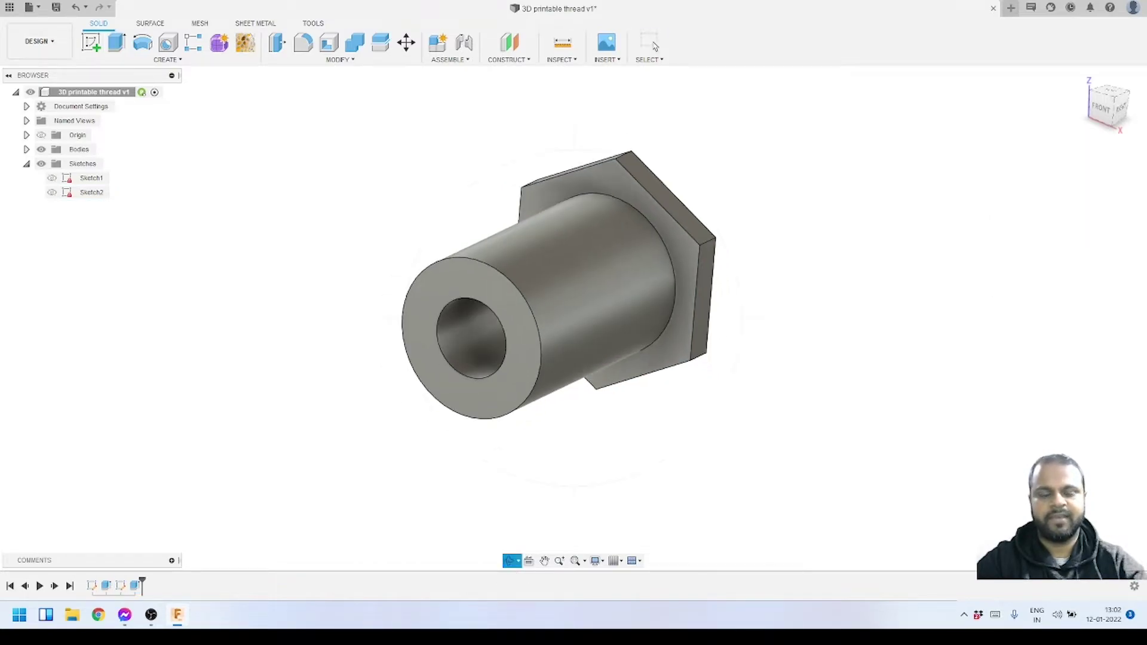
pyautogui.moveTo(649, 299); pyautogui.dragTo(777, 268)
pyautogui.keyDown('shift'); pyautogui.moveTo(655, 46); pyautogui.dragTo(655, 47, button='middle'); pyautogui.keyUp('shift')
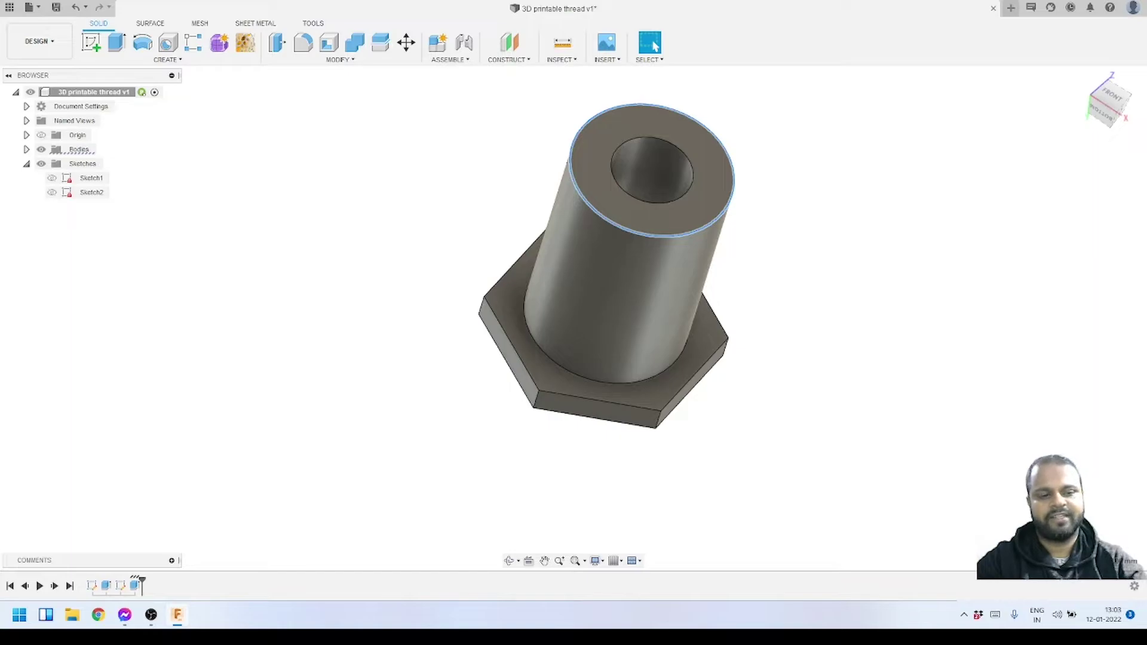
pyautogui.click(509, 560)
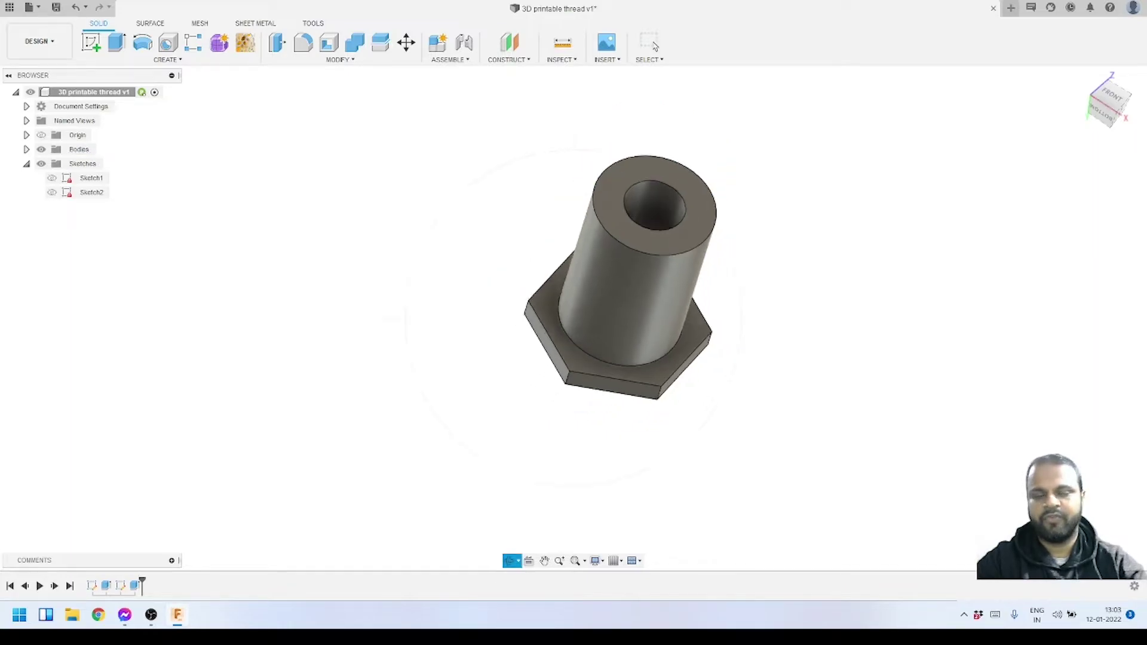
pyautogui.scroll(2, 680, 237)
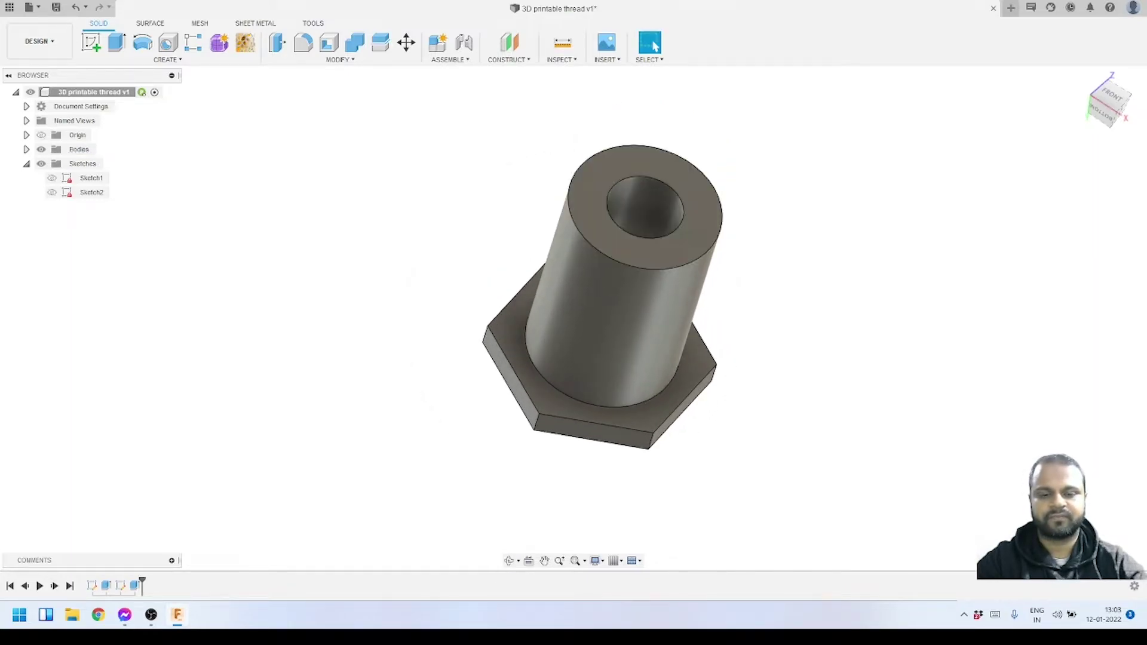
pyautogui.scroll(-2, 608, 272)
pyautogui.moveTo(608, 271); pyautogui.dragTo(489, 391)
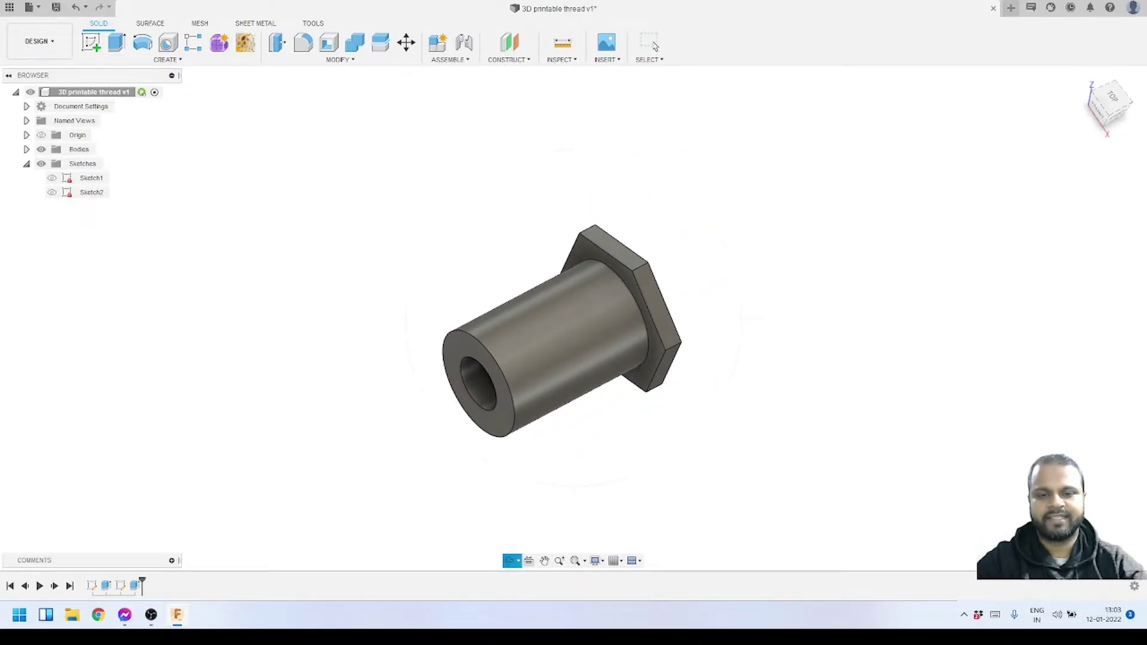
pyautogui.scroll(-2, 759, 264)
pyautogui.click(656, 46)
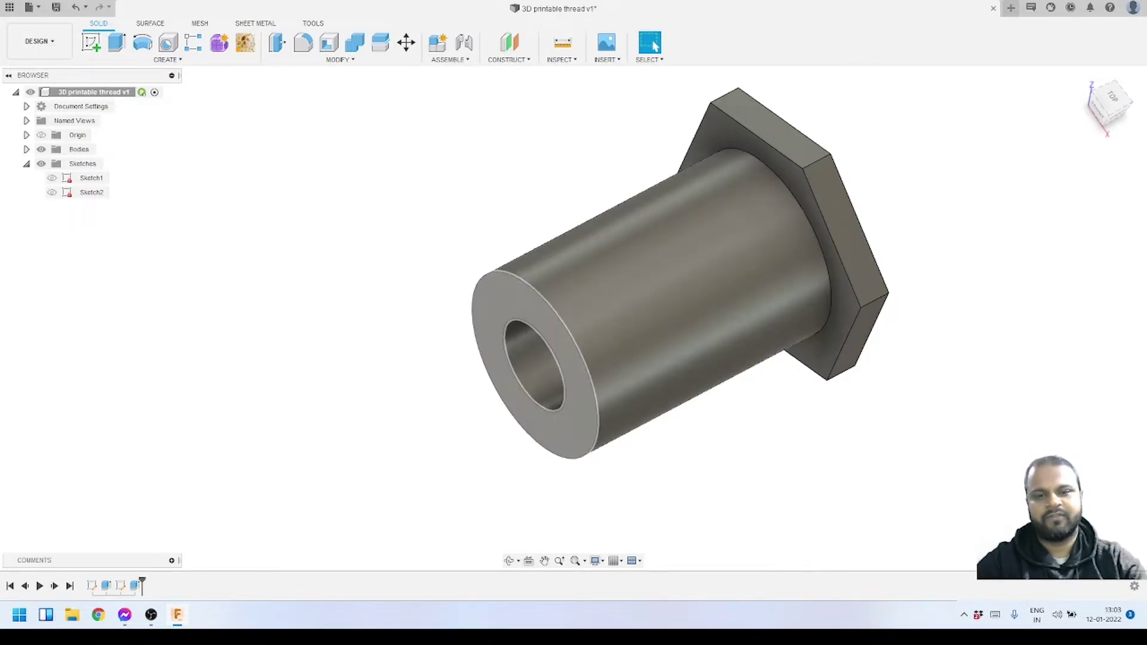
# Step: Create a new sketch on the shank's free end face and orbit to an angled view of it
pyautogui.click(91, 41)
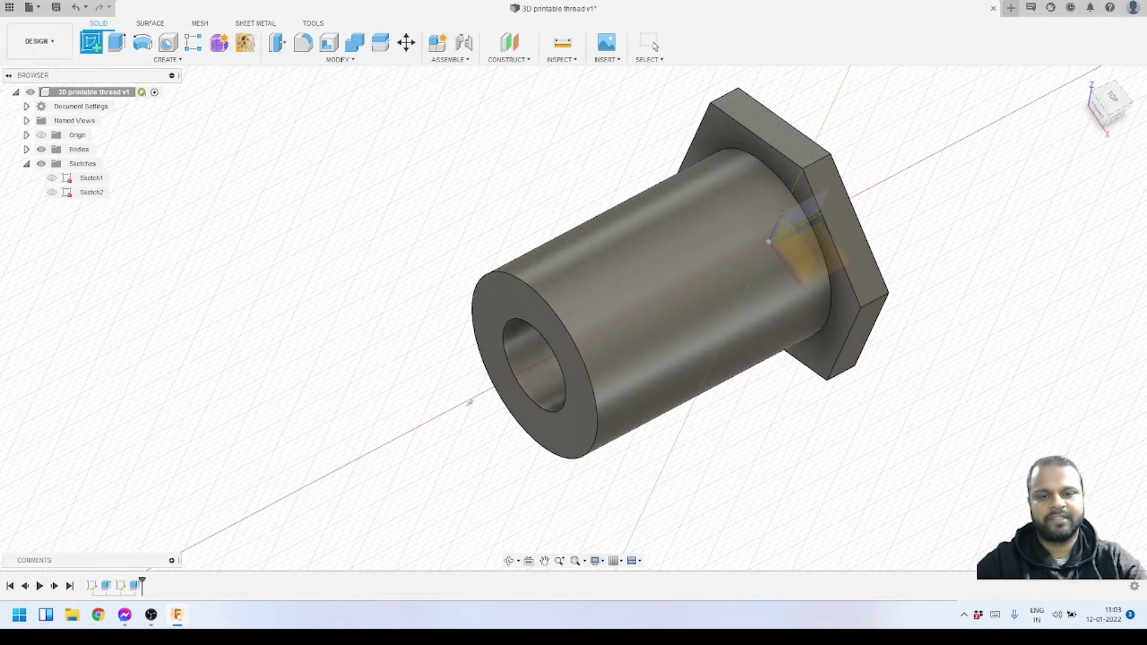
pyautogui.click(489, 359)
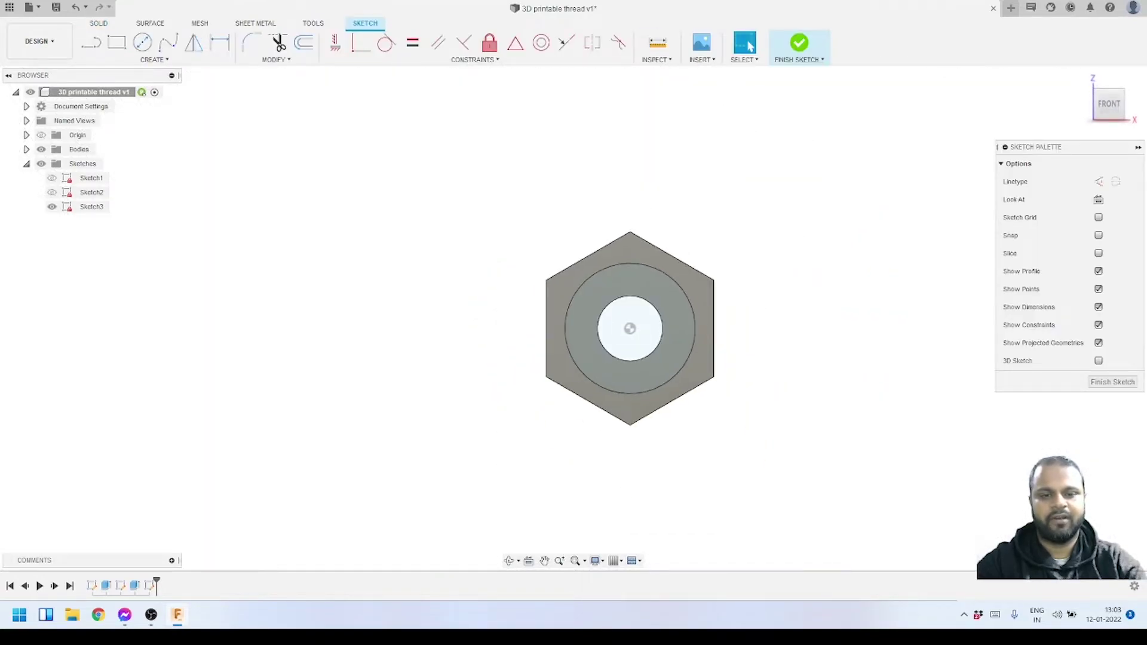
pyautogui.click(517, 561)
pyautogui.click(531, 576)
pyautogui.moveTo(630, 328); pyautogui.dragTo(561, 371)
pyautogui.scroll(2, 629, 292)
pyautogui.press('Escape')
pyautogui.scroll(2, 603, 382)
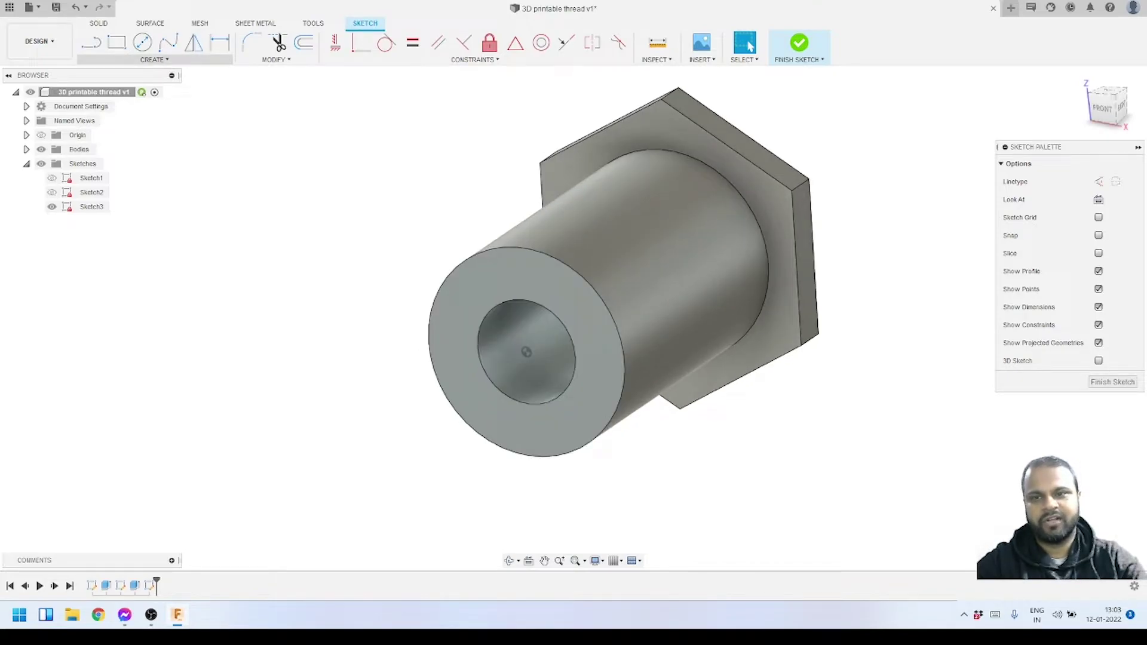
# Step: Draw a six-sided circumscribed polygon centred on the origin around the shank's end, about 10.2 mm from centre to edge
pyautogui.click(154, 59)
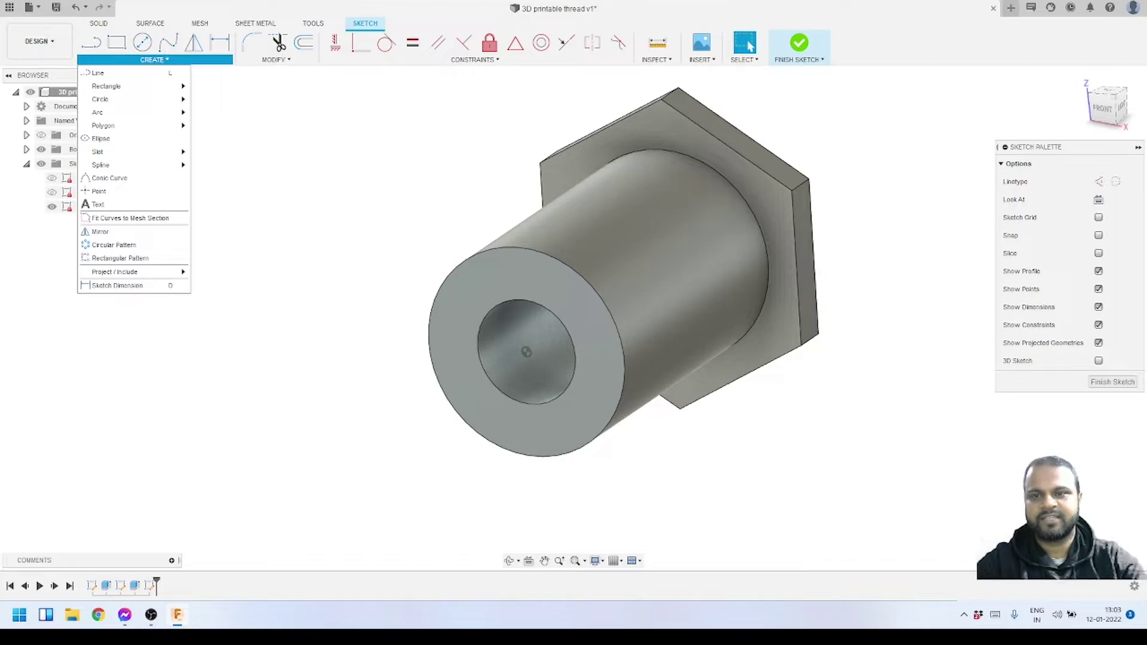
pyautogui.moveTo(119, 125)
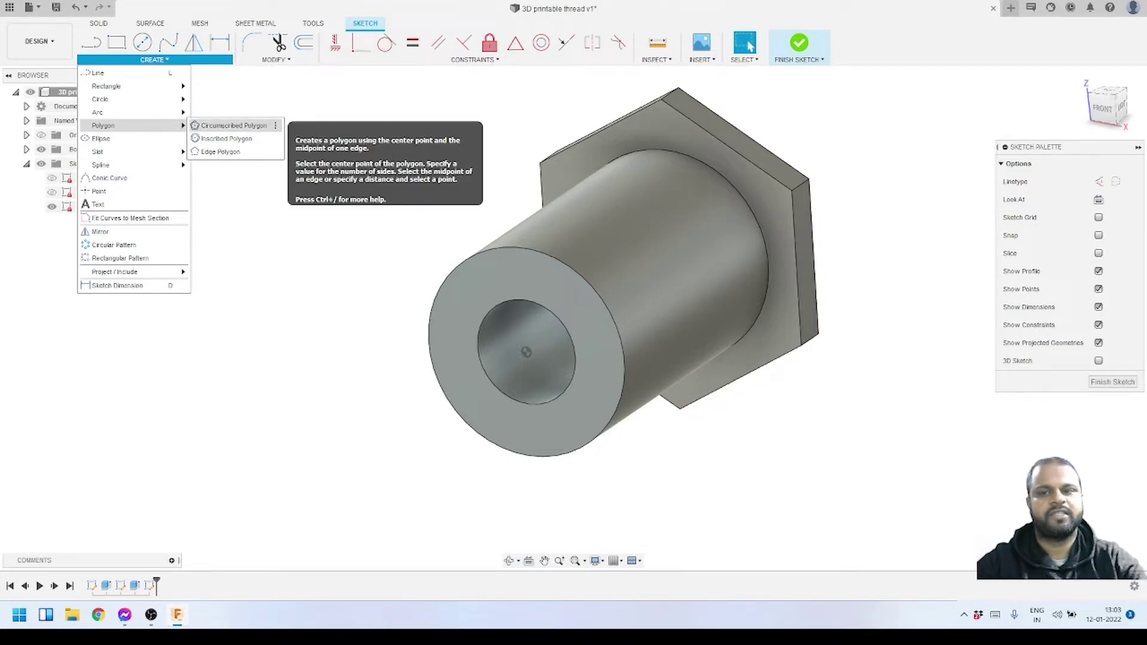
pyautogui.click(233, 126)
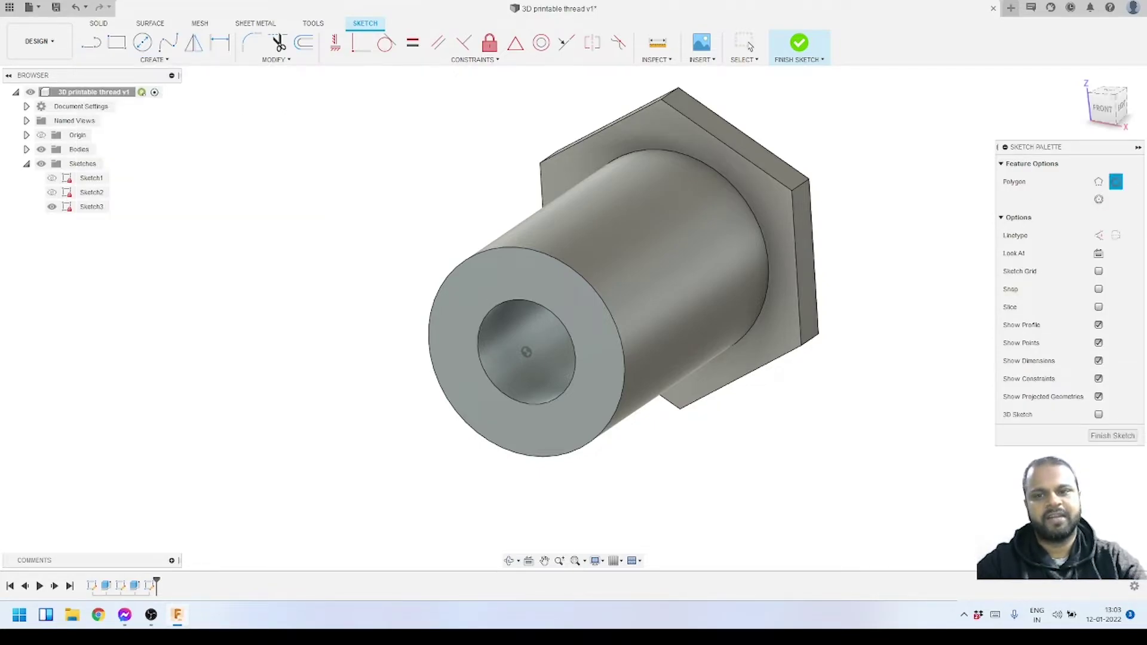
pyautogui.click(525, 352)
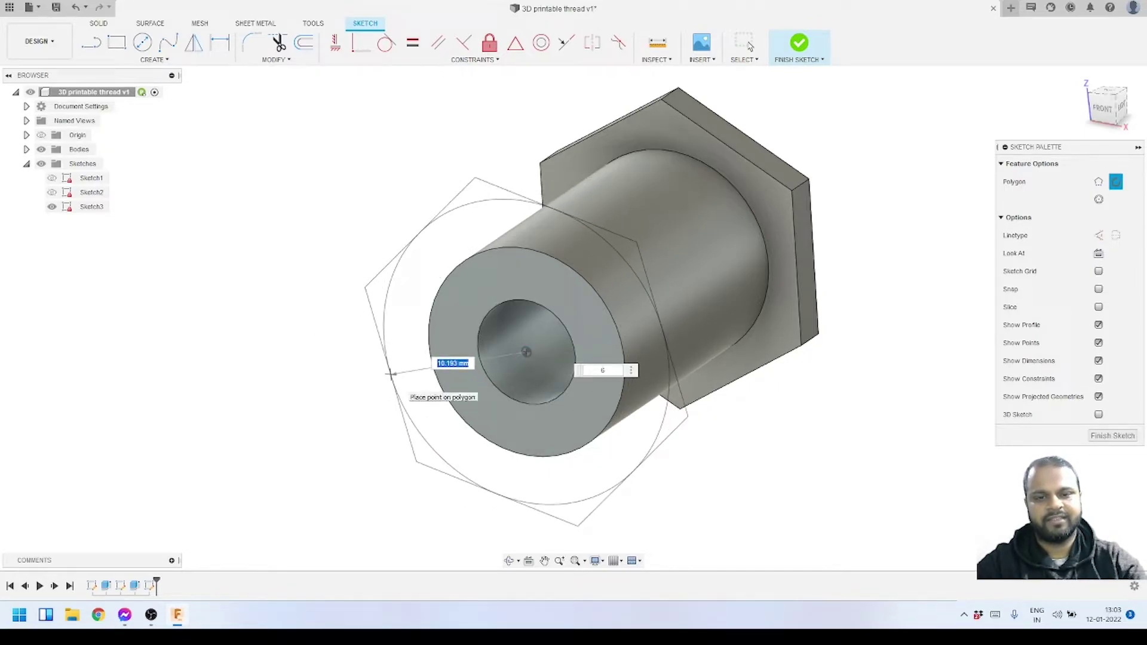
pyautogui.click(390, 374)
pyautogui.press('Escape')
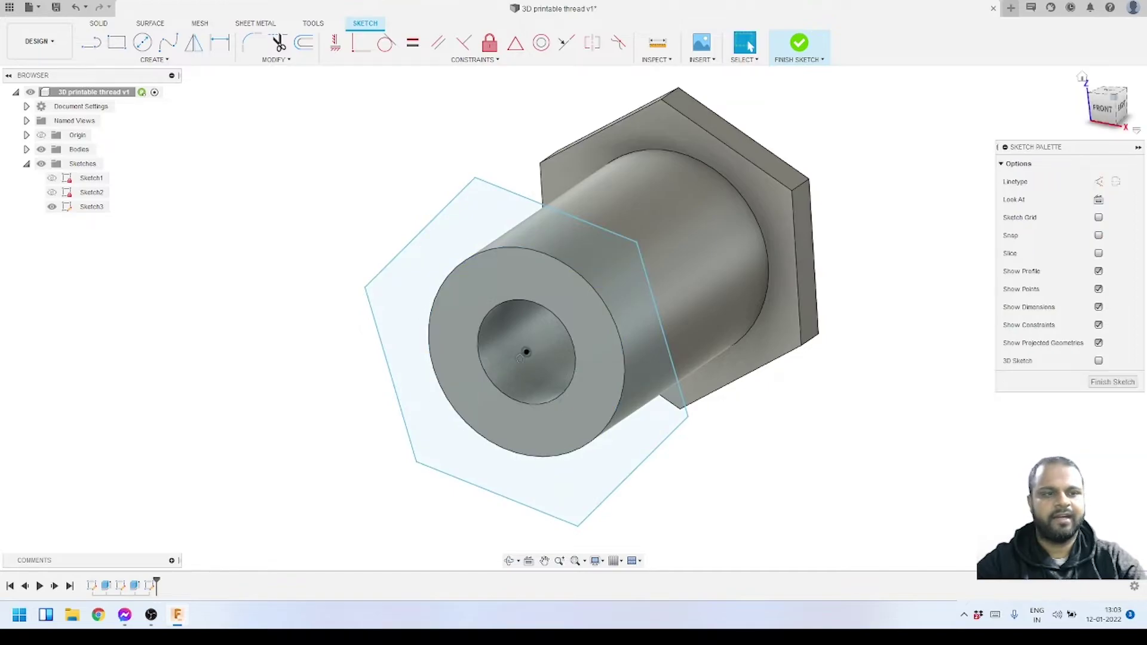
# Step: Align two opposite corners of the new hexagon vertically with a Horizontal/Vertical constraint, working in the front view
pyautogui.click(1103, 109)
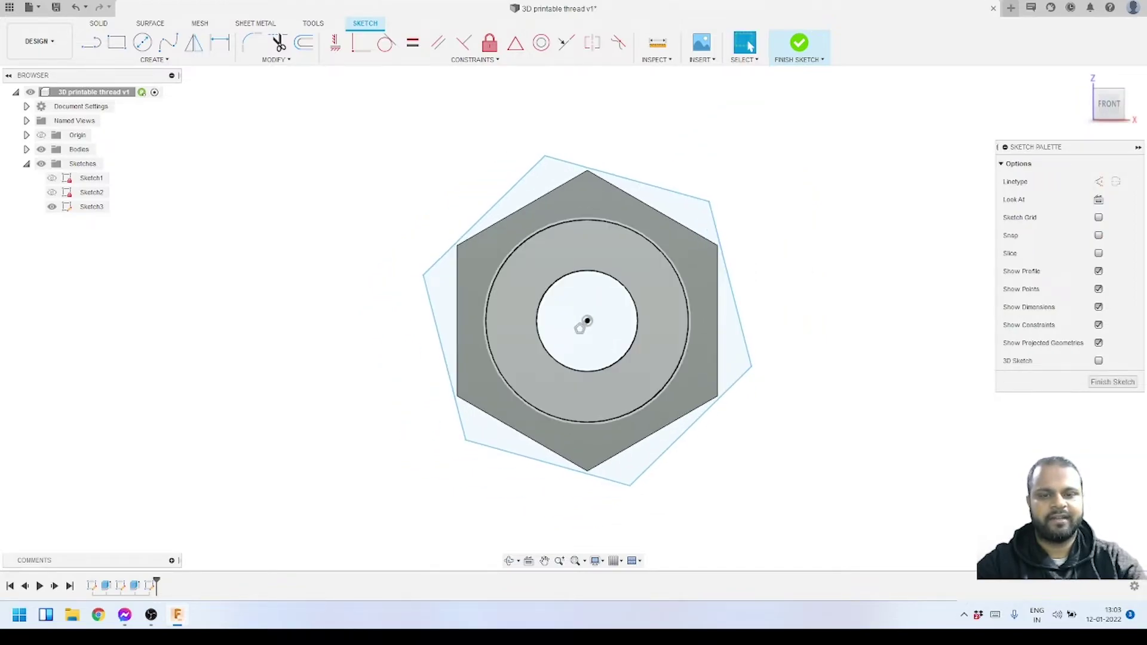
pyautogui.scroll(1, 568, 177)
pyautogui.scroll(-2, 777, 188)
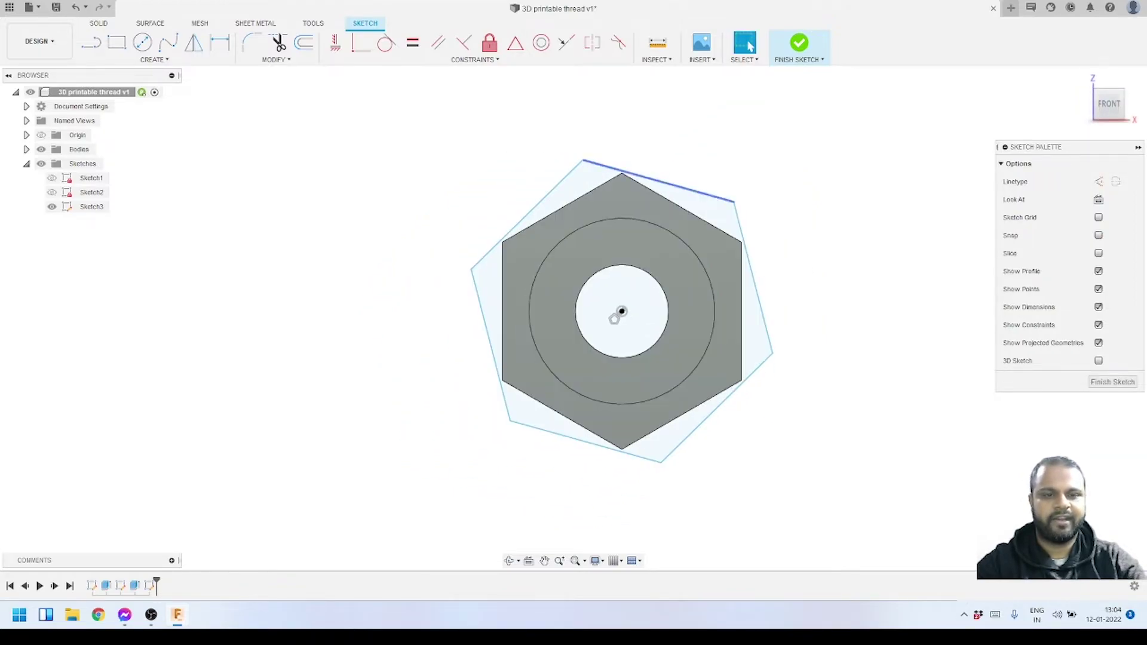
pyautogui.click(582, 160)
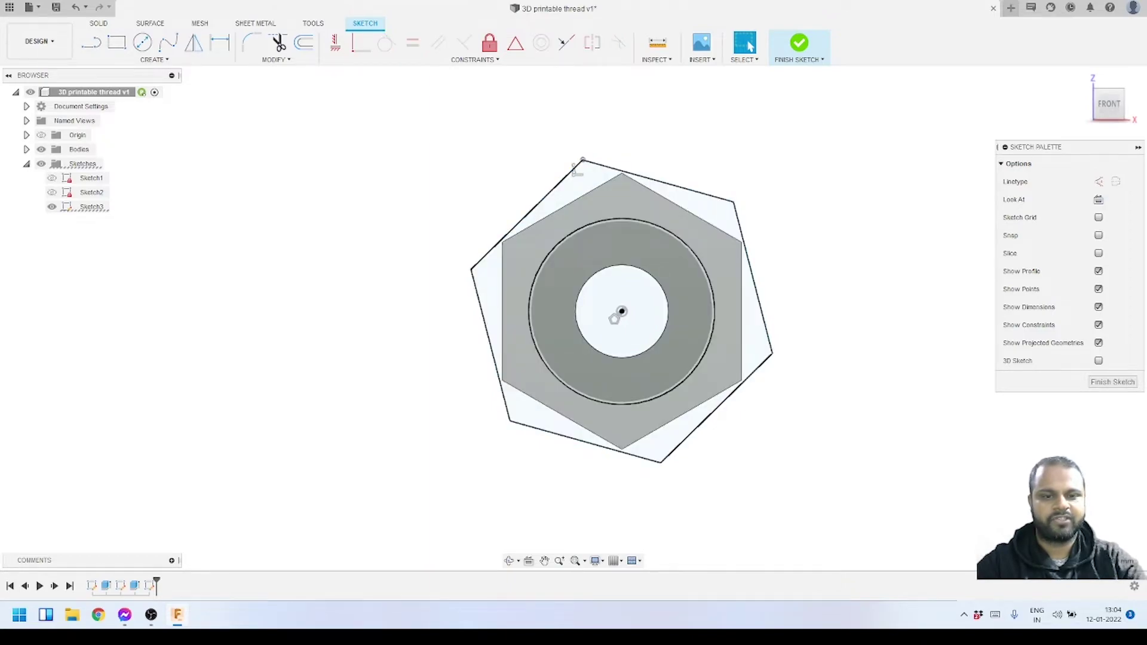
pyautogui.keyDown('ctrl'); pyautogui.click(660, 462); pyautogui.keyUp('ctrl')
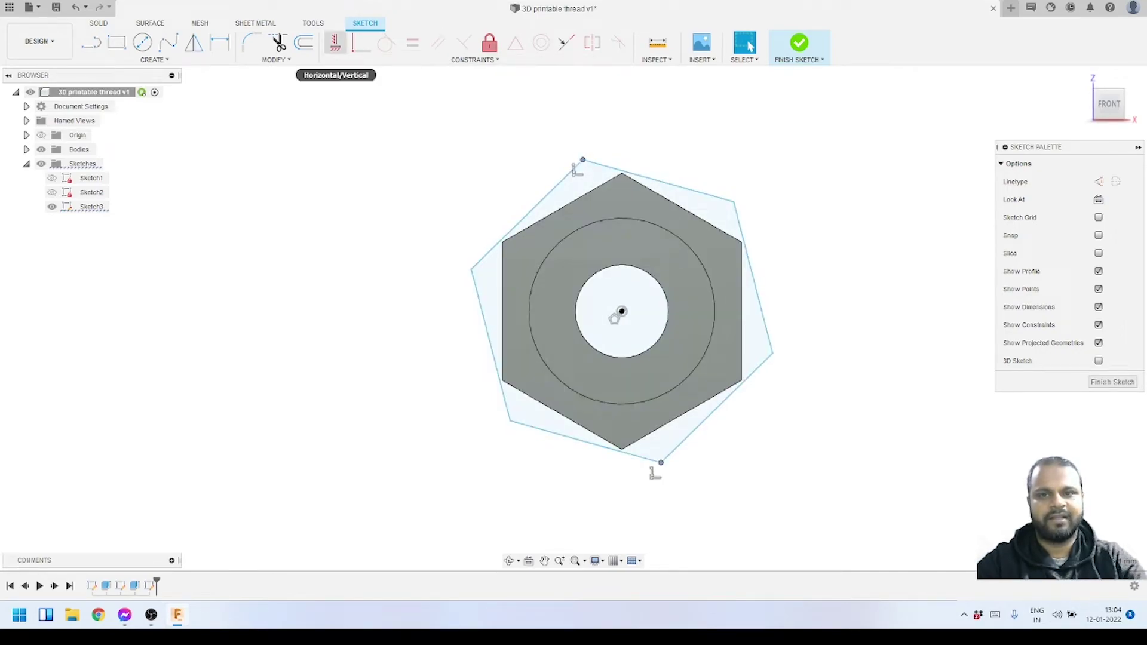
pyautogui.click(335, 43)
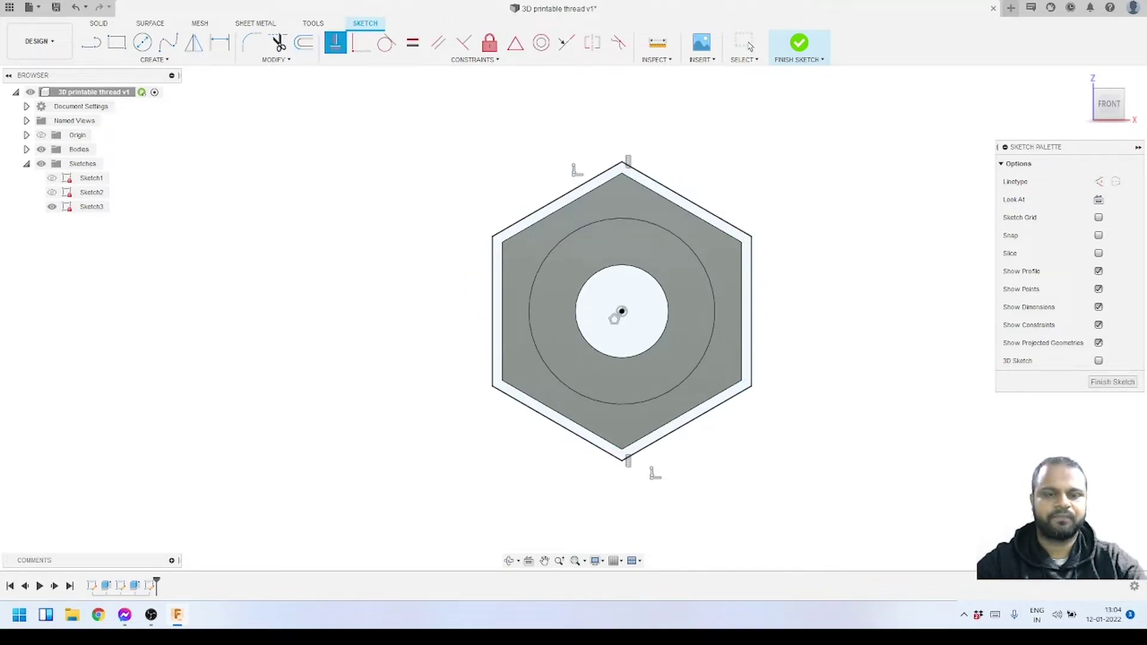
pyautogui.scroll(1, 669, 385)
pyautogui.press('Escape')
pyautogui.scroll(3, 637, 170)
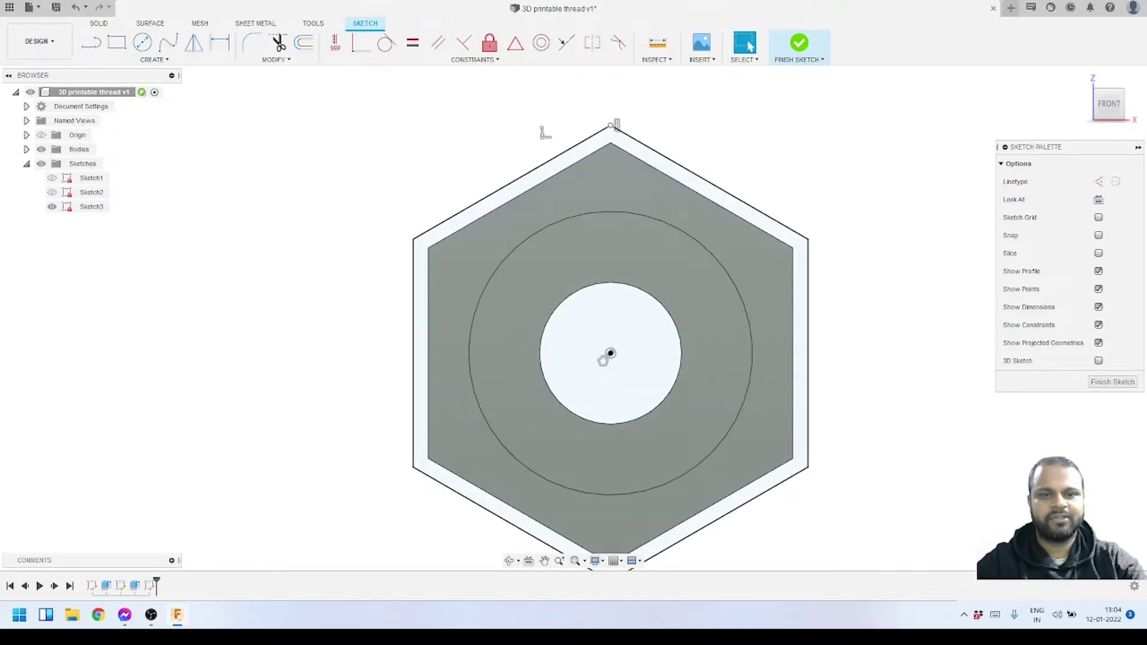
# Step: Make a corner of the sketched hexagon coincident with the matching corner of the hexagonal head, and orbit to an angled view
pyautogui.click(750, 46)
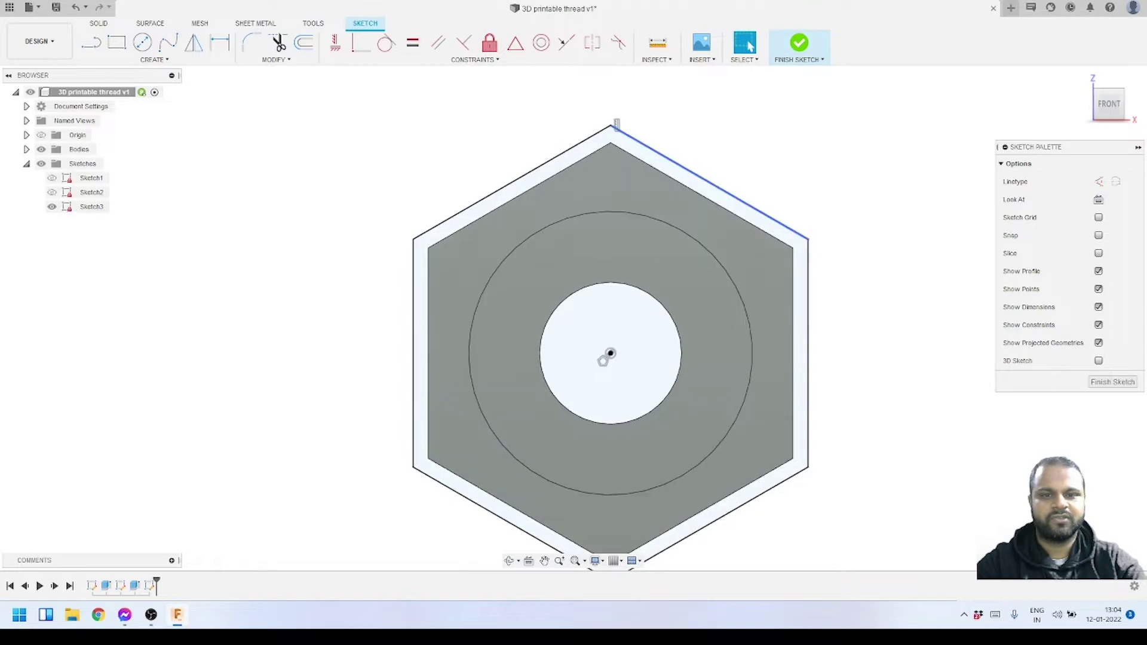
pyautogui.scroll(2, 622, 125)
pyautogui.scroll(-4, 607, 156)
pyautogui.scroll(3, 747, 266)
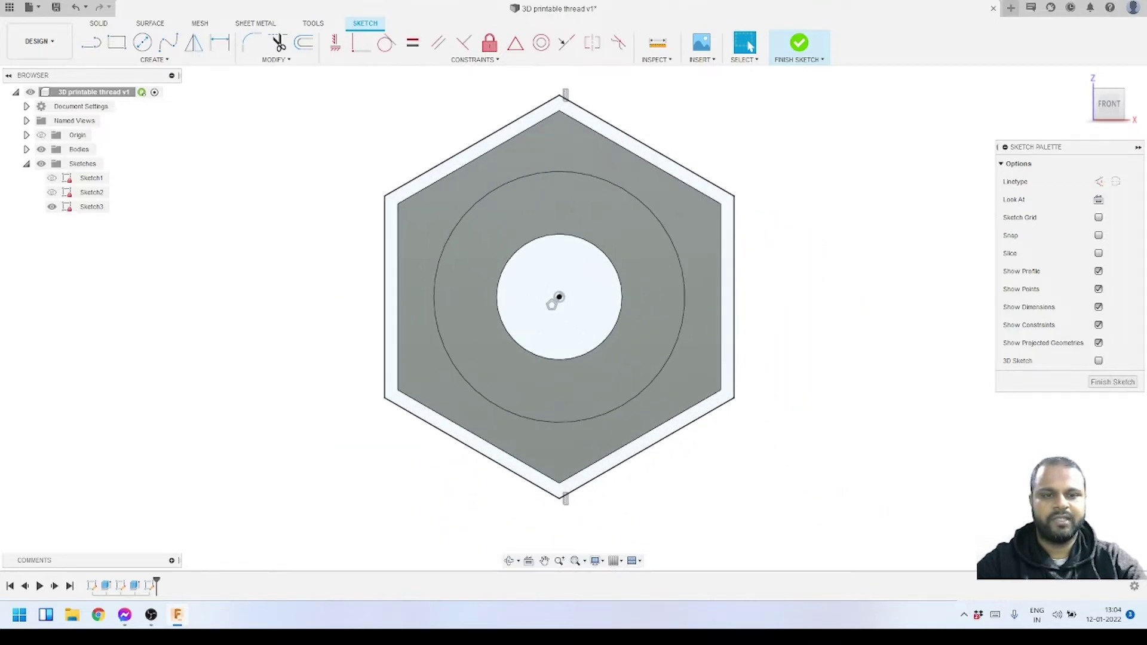
pyautogui.scroll(-2, 616, 331)
pyautogui.scroll(-1, 621, 335)
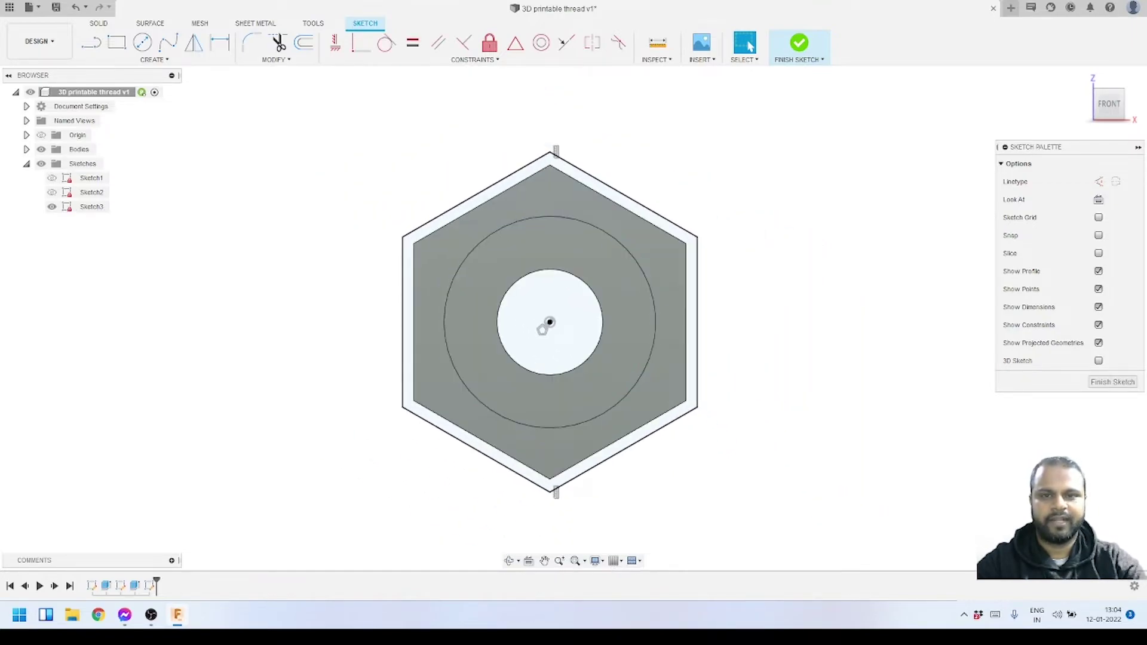
pyautogui.click(361, 43)
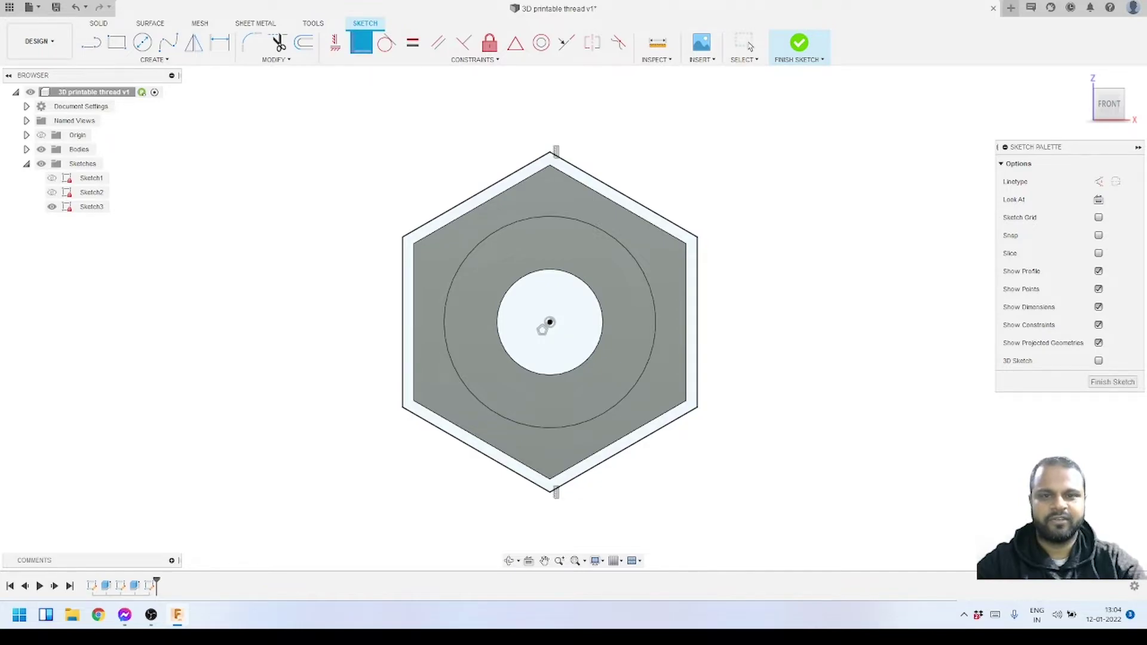
pyautogui.scroll(2, 741, 275)
pyautogui.click(675, 239)
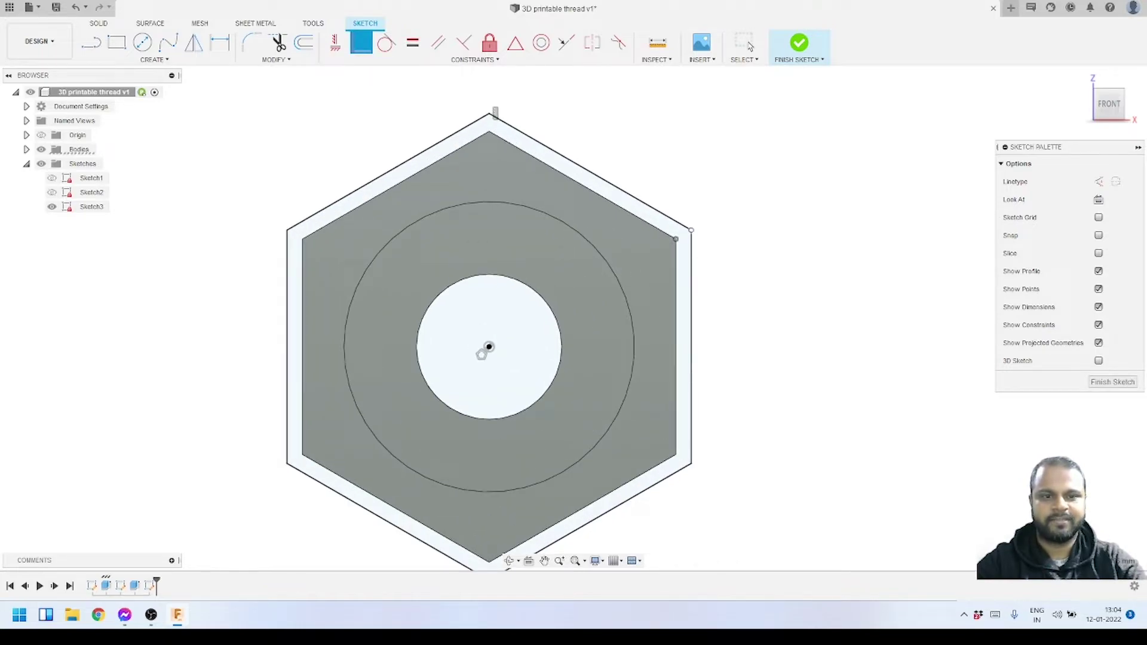
pyautogui.click(691, 230)
pyautogui.press('Escape')
pyautogui.scroll(-2, 671, 283)
pyautogui.keyDown('shift'); pyautogui.moveTo(670, 283); pyautogui.dragTo(621, 307, button='middle'); pyautogui.keyUp('shift')
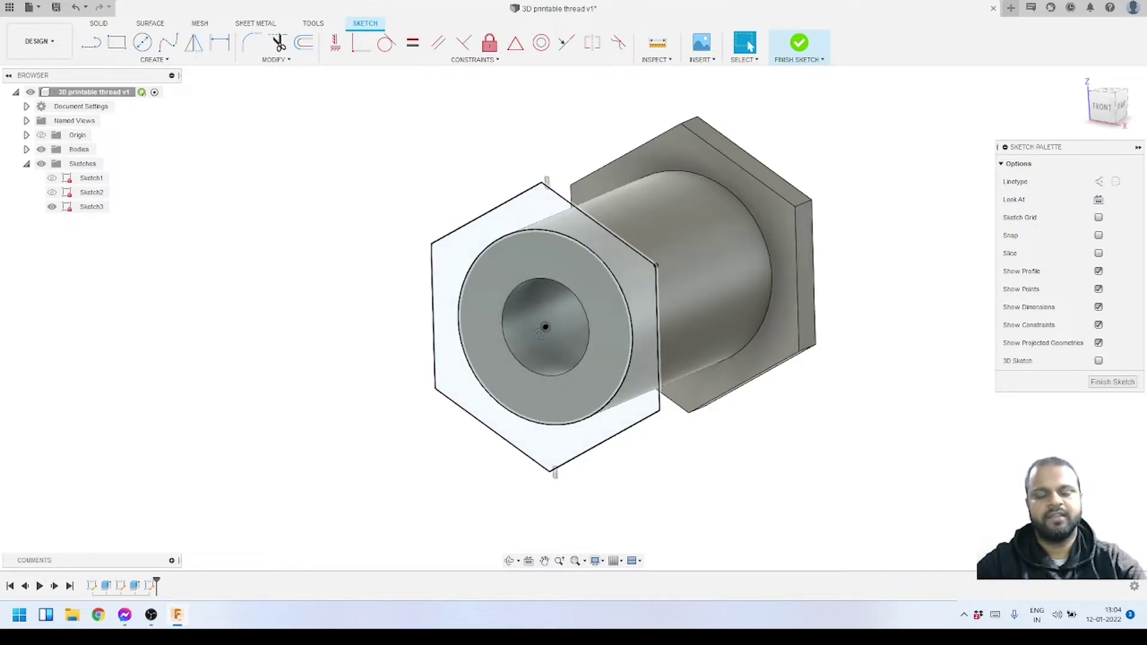
pyautogui.scroll(2, 539, 333)
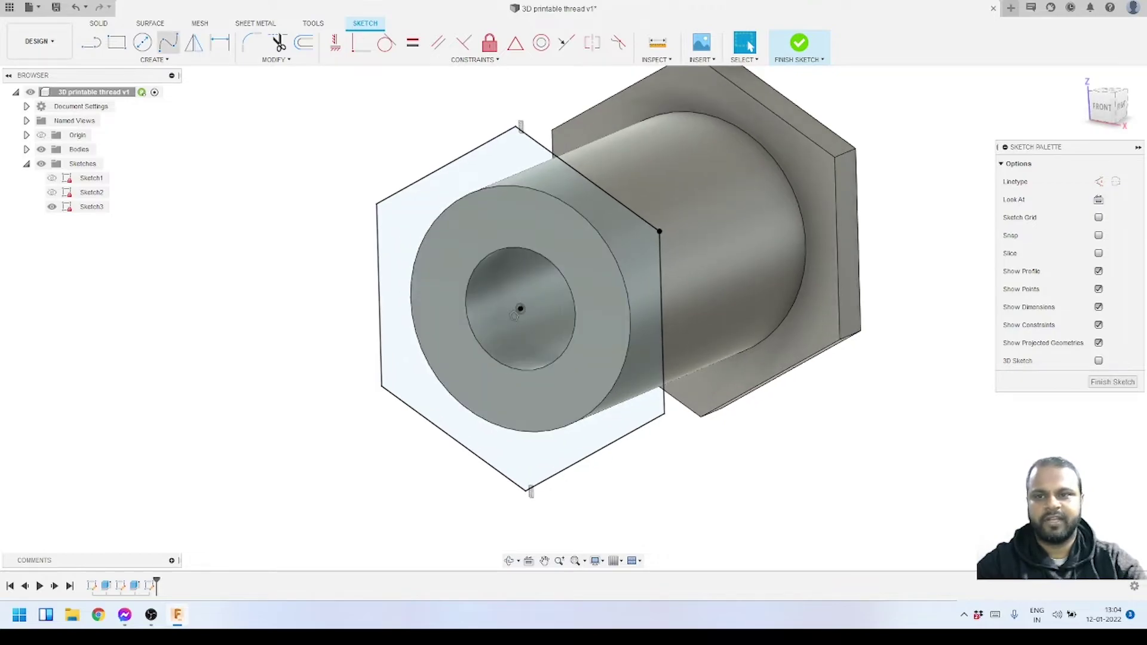
# Step: Offset the shank's outer circular edge outward by 0.4 mm in the sketch, working in the front view
pyautogui.press('c')
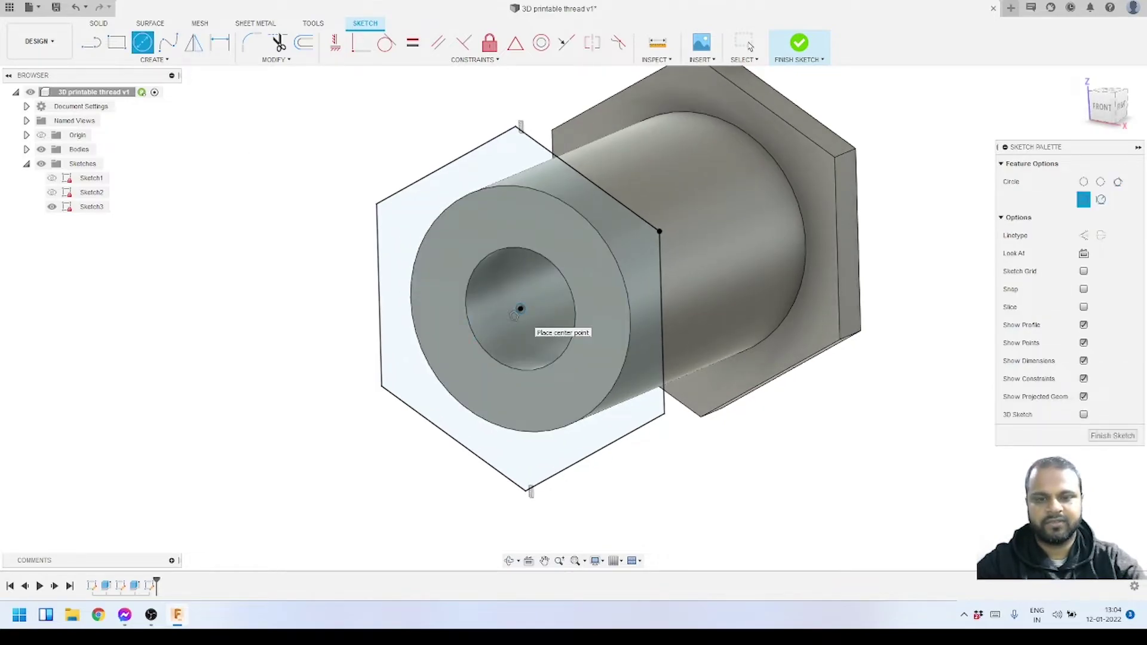
pyautogui.click(747, 43)
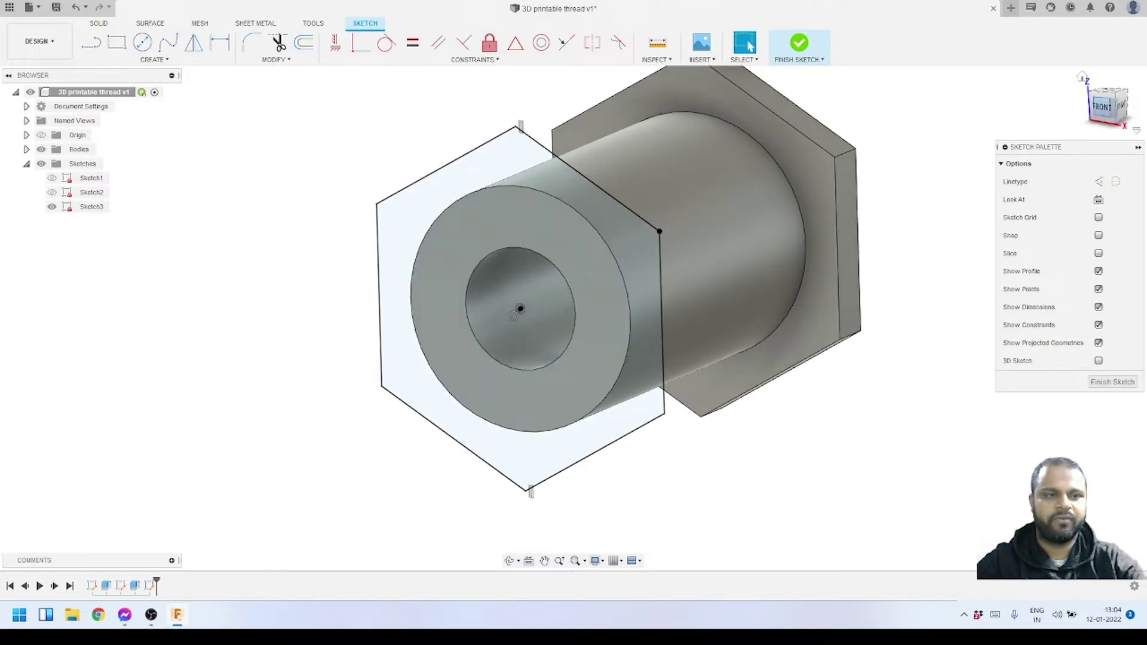
pyautogui.click(1102, 107)
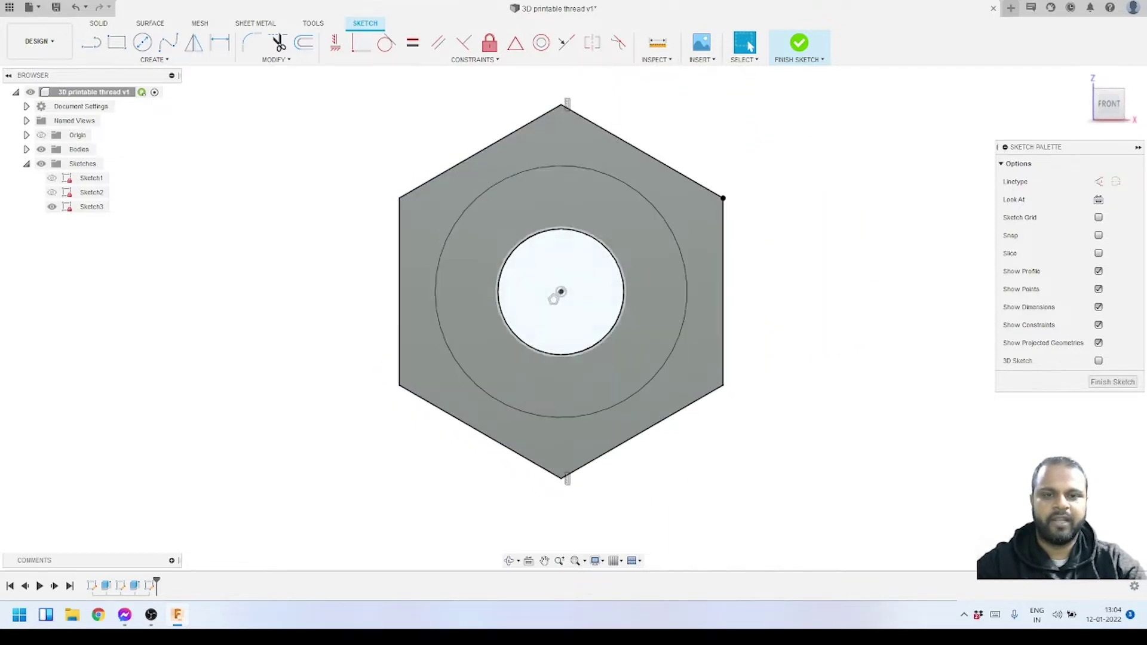
pyautogui.press('o')
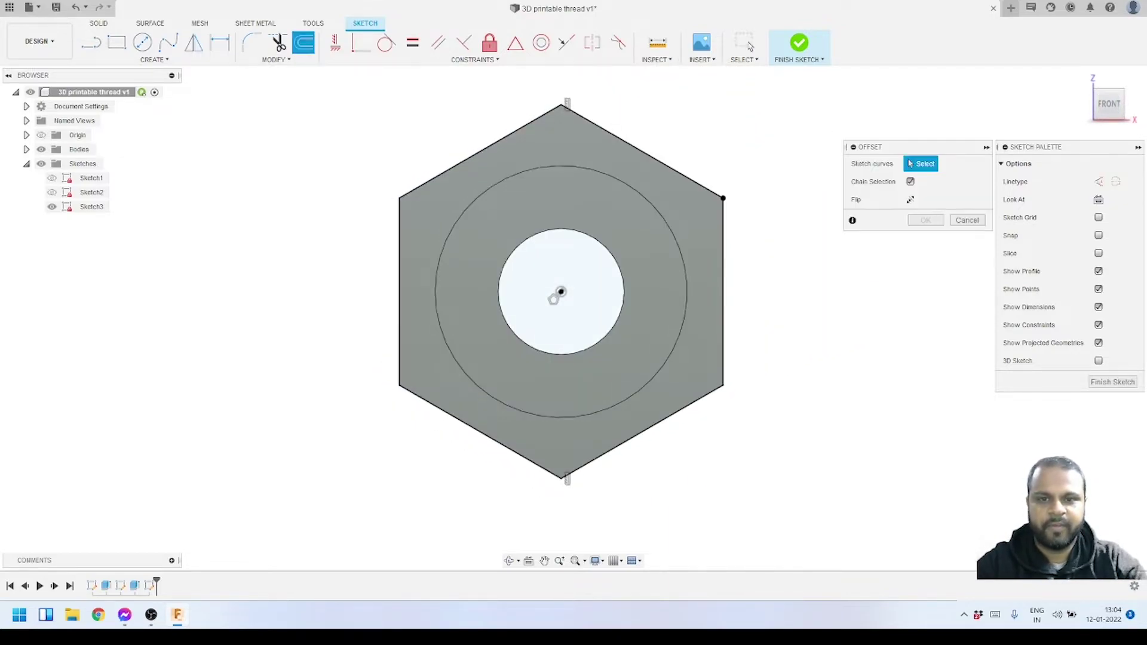
pyautogui.click(450, 235)
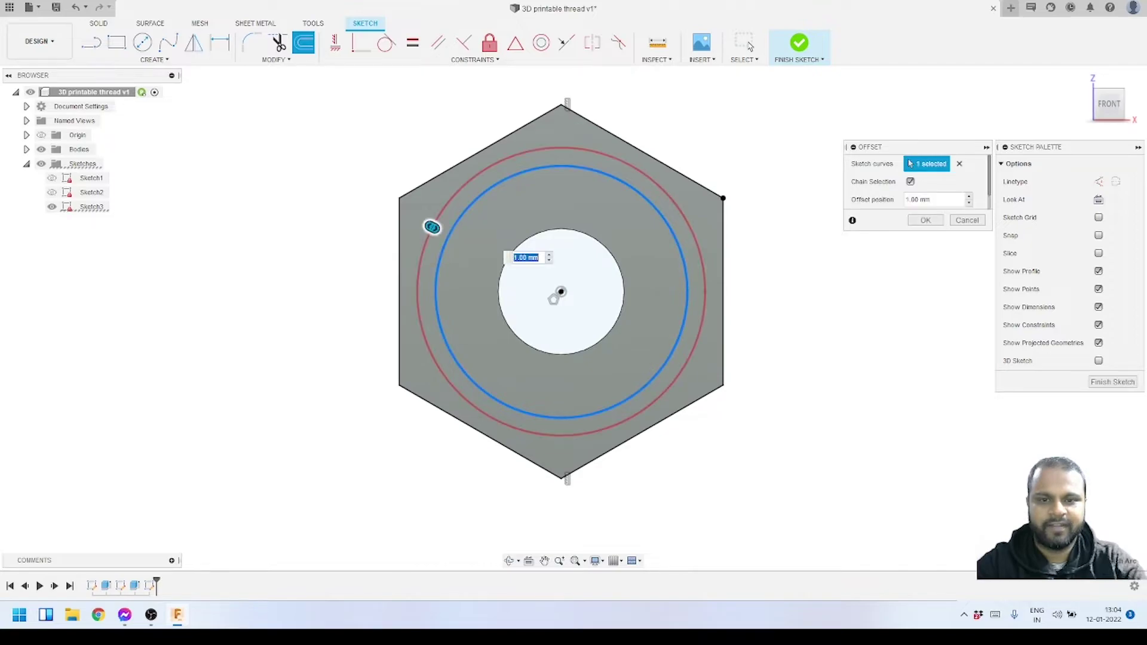
pyautogui.scroll(2, 472, 234)
pyautogui.scroll(2, 471, 232)
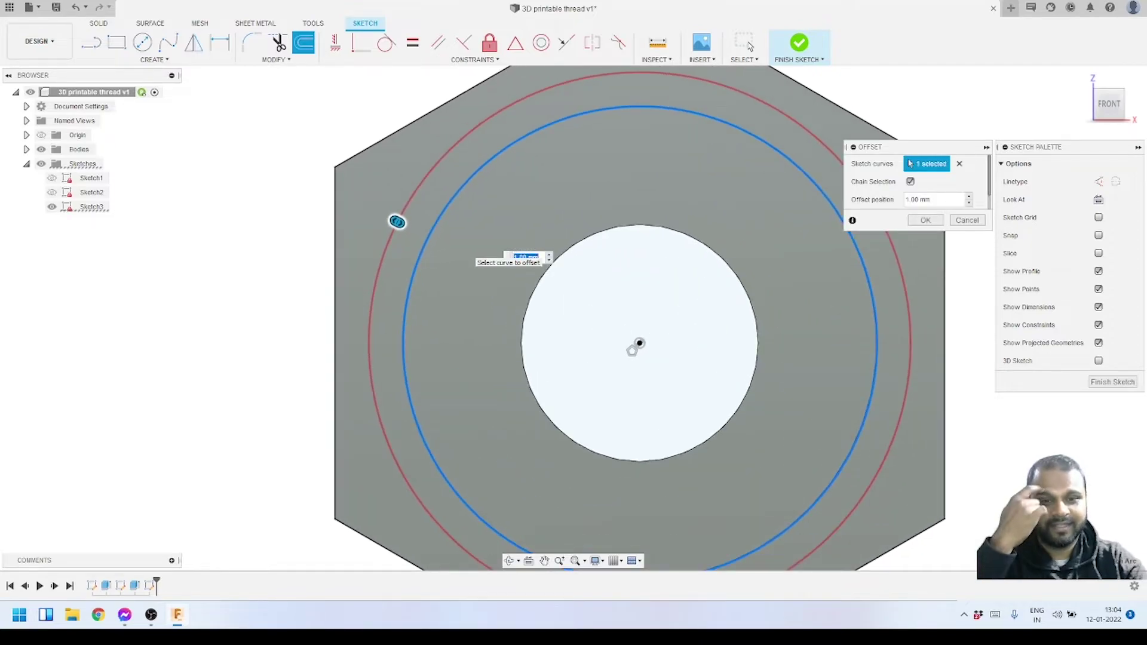
pyautogui.write('0.4')
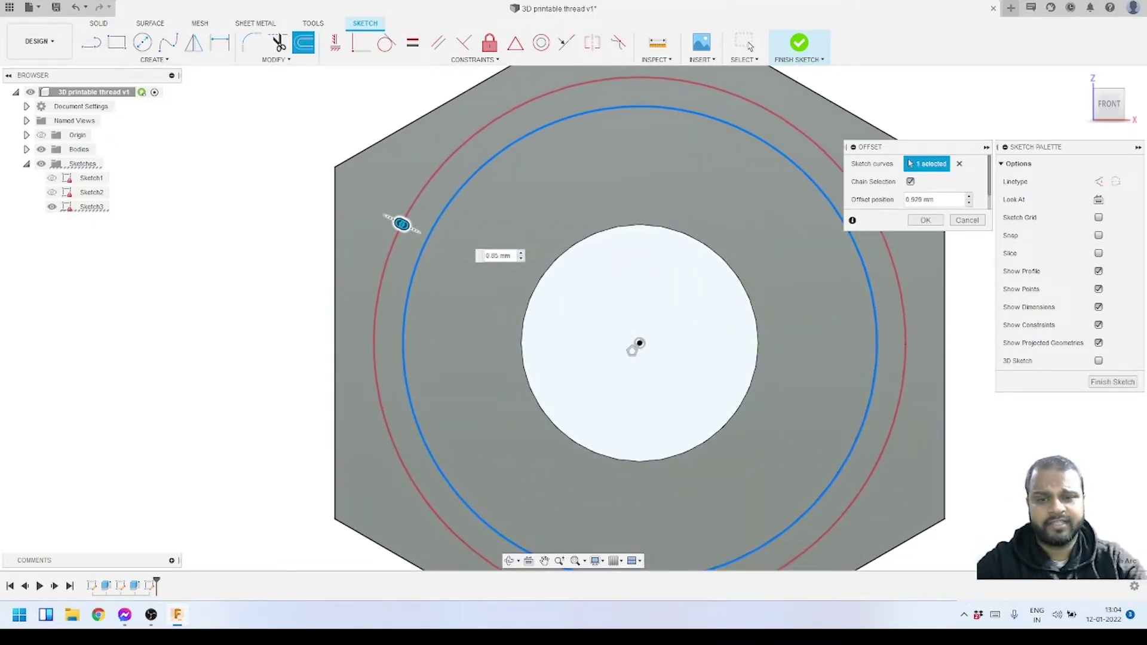
pyautogui.press('Return')
pyautogui.moveTo(415, 231); pyautogui.dragTo(418, 231)
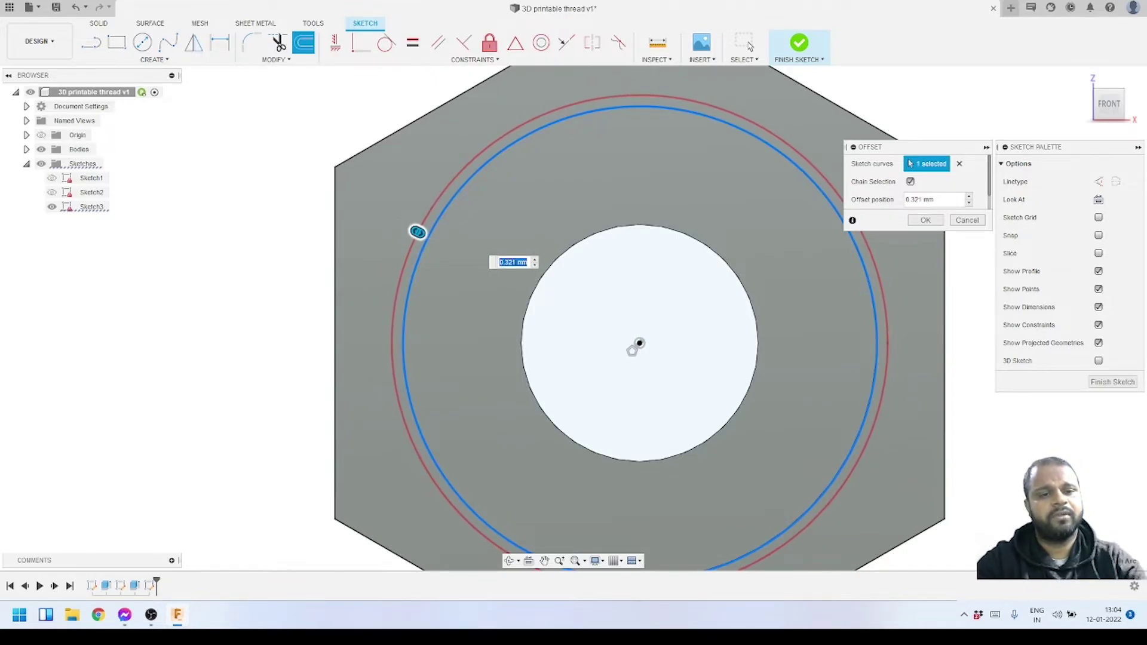
pyautogui.scroll(-3, 691, 334)
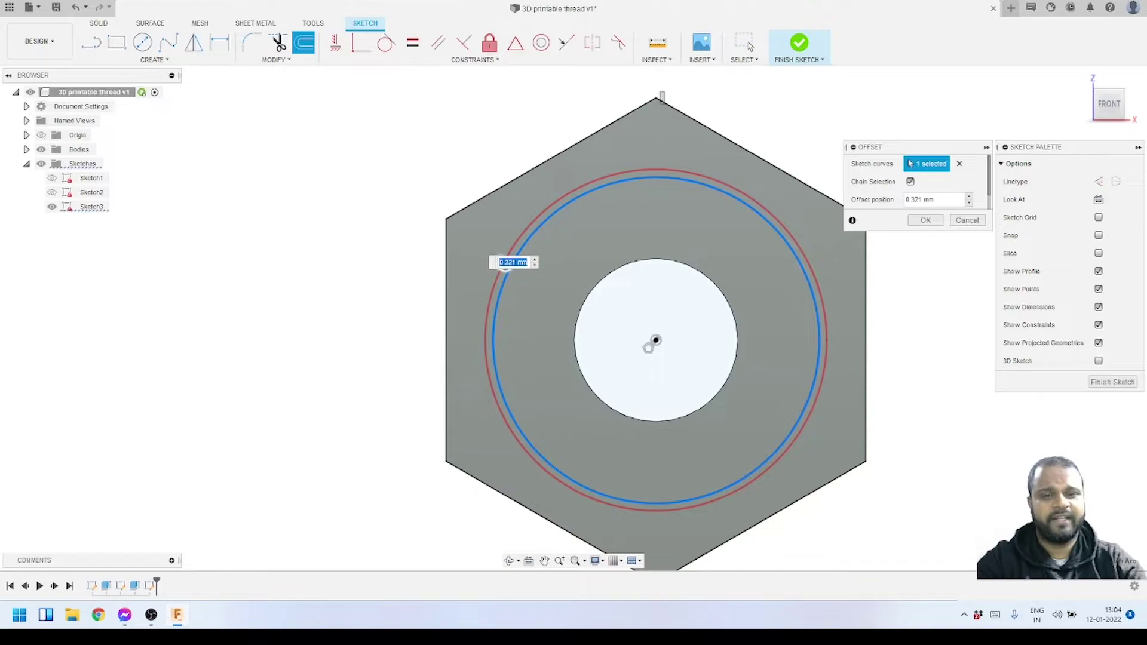
pyautogui.scroll(3, 655, 341)
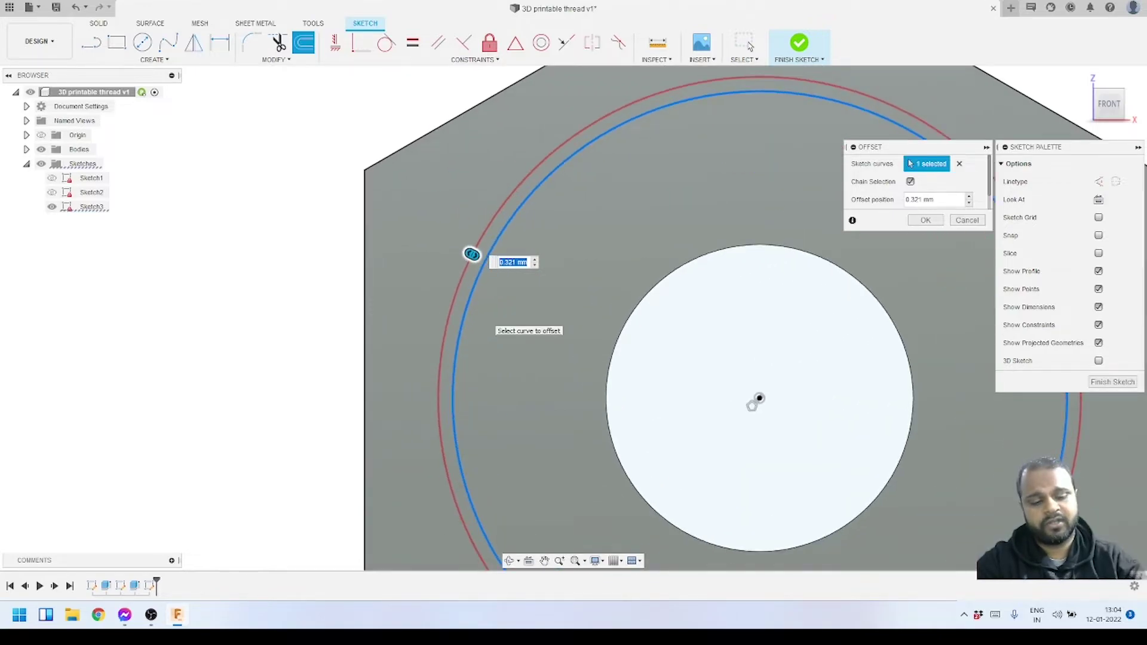
pyautogui.write('.4')
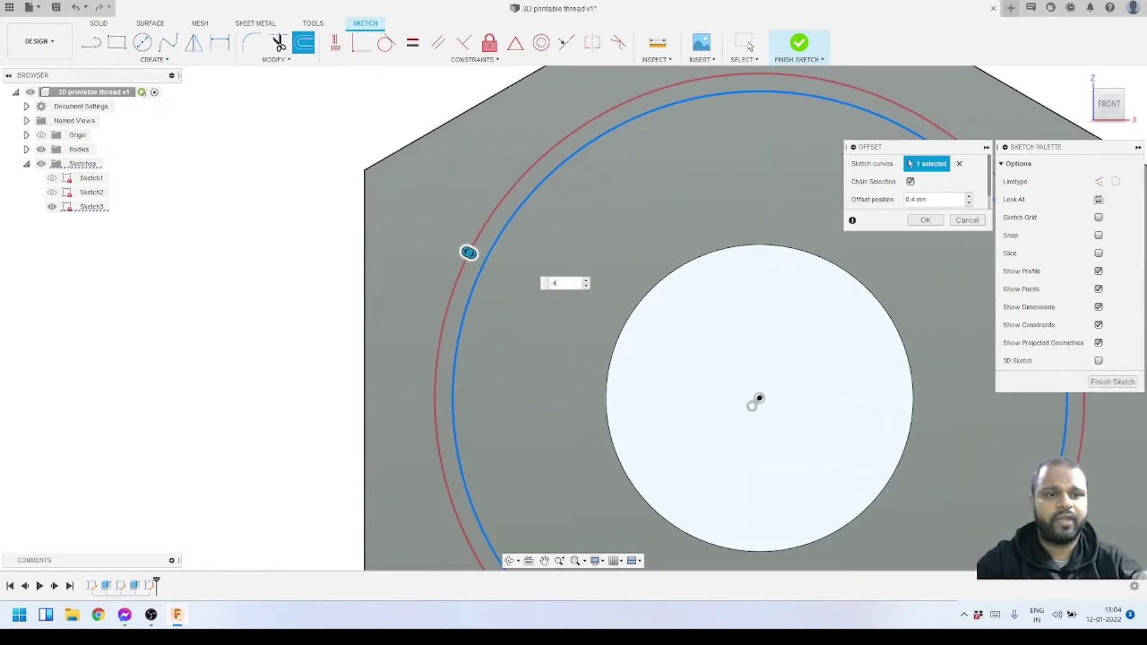
pyautogui.press('Return')
pyautogui.scroll(-5, 720, 343)
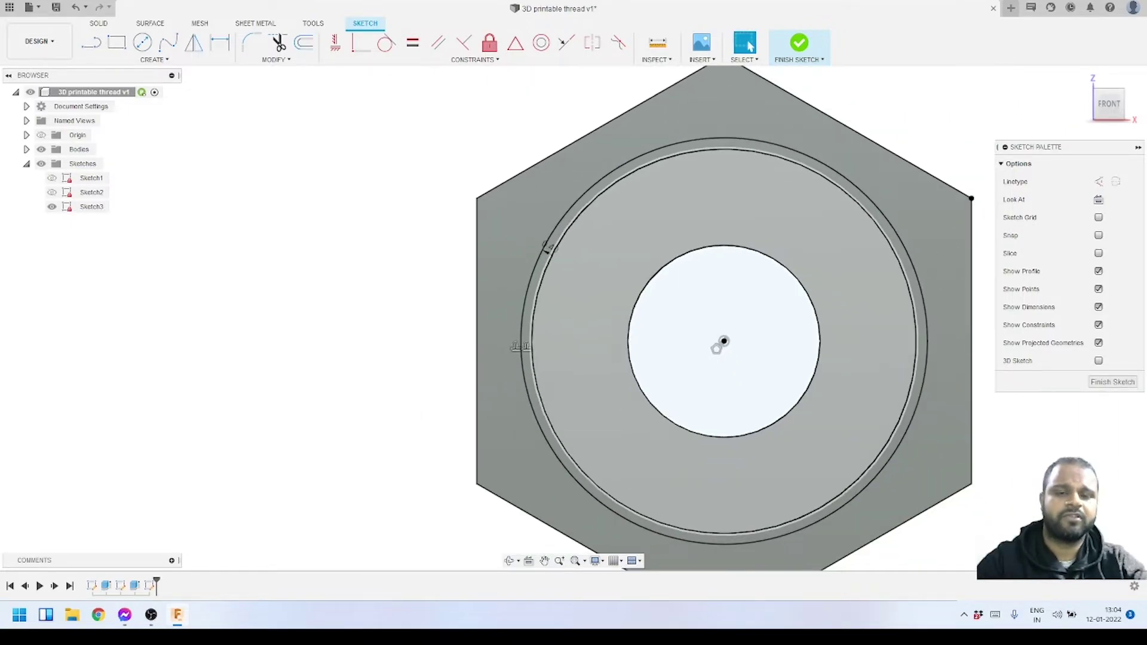
# Step: Examine the gap between the shank's edge and the offset circle from an angled view, close up and from farther away
pyautogui.moveTo(719, 343)
pyautogui.keyDown('shift'); pyautogui.mouseDown(button='middle')
pyautogui.moveTo(628, 376)
pyautogui.moveTo(651, 367)
pyautogui.mouseUp(button='middle'); pyautogui.keyUp('shift')
pyautogui.scroll(2, 836, 274)
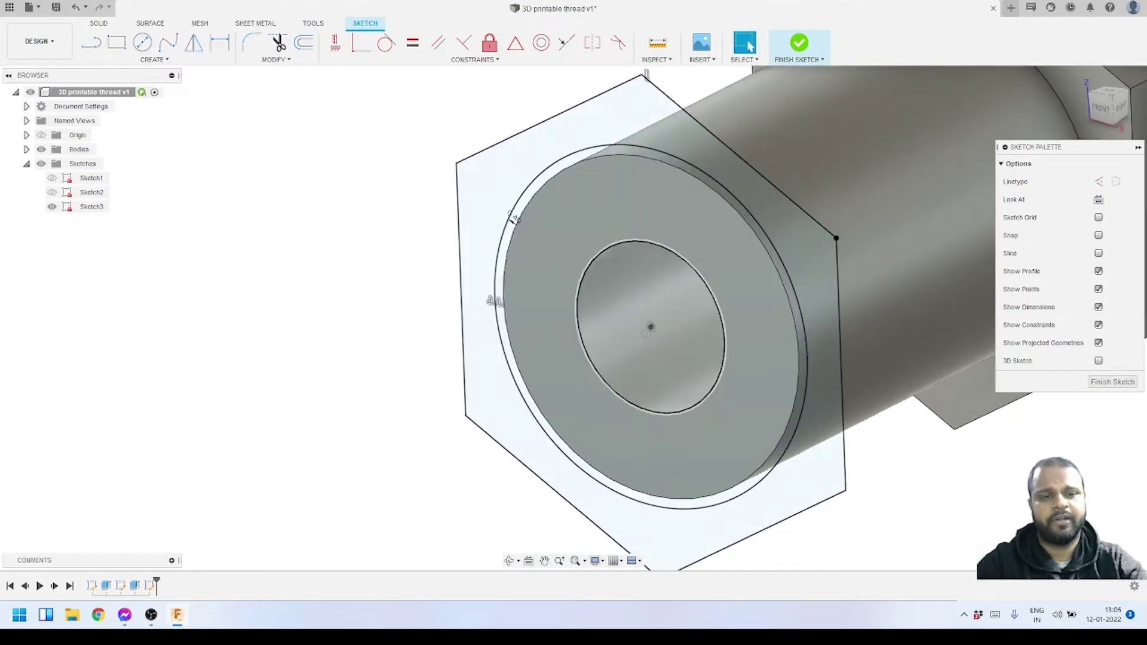
pyautogui.scroll(-2, 520, 286)
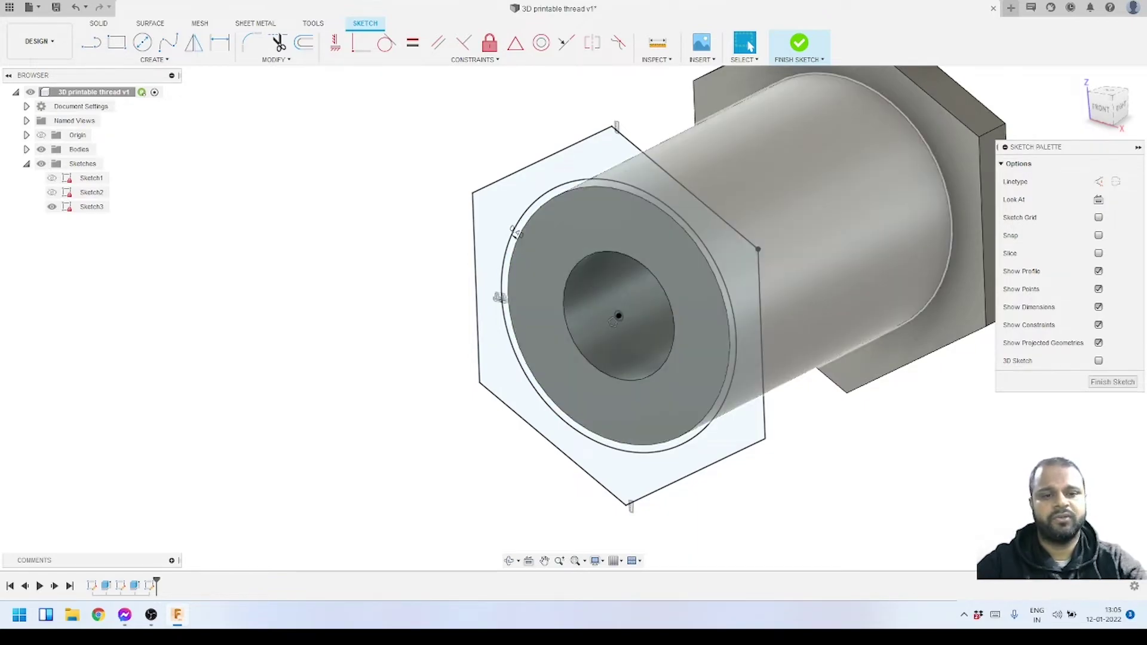
pyautogui.scroll(1, 757, 284)
pyautogui.scroll(5, 493, 239)
pyautogui.keyDown('shift'); pyautogui.moveTo(748, 427); pyautogui.dragTo(810, 472, button='middle'); pyautogui.keyUp('shift')
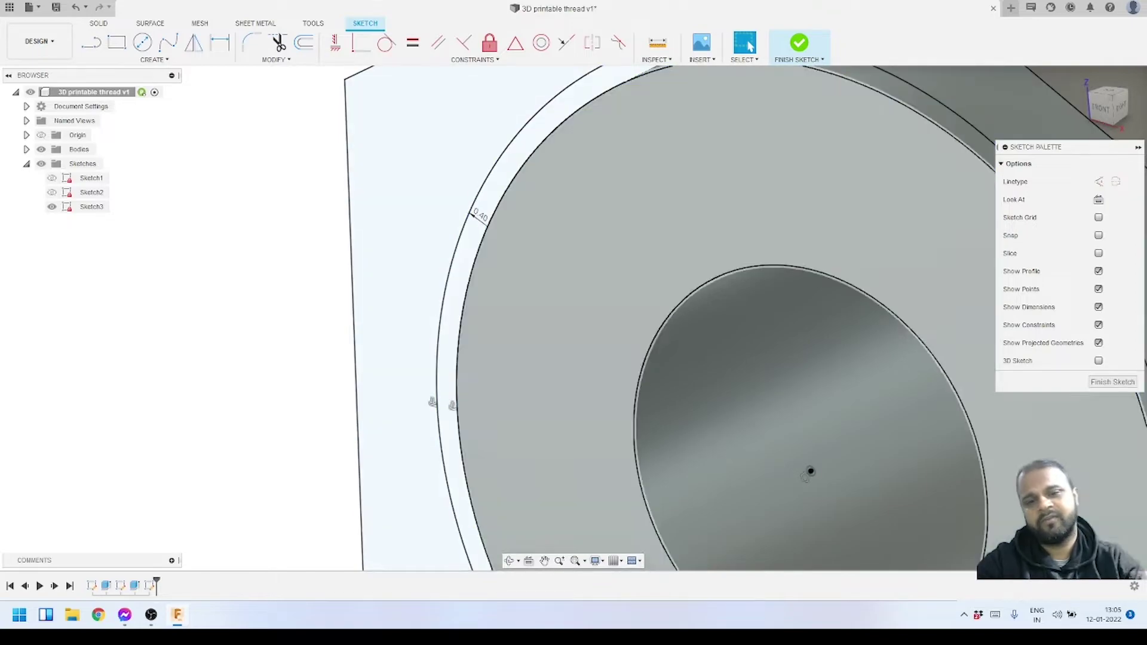
pyautogui.scroll(-5, 470, 236)
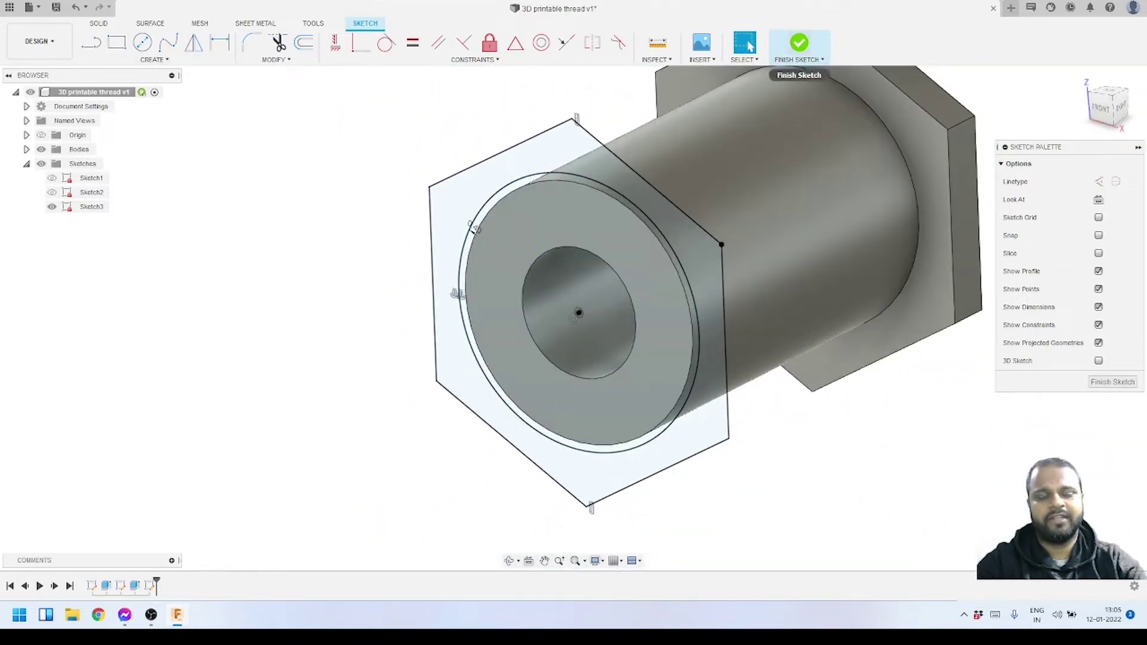
# Step: Finish the sketch and extrude the hexagonal profile outside the offset circle by -4.8 mm, back along the shank, as a new body
pyautogui.click(799, 48)
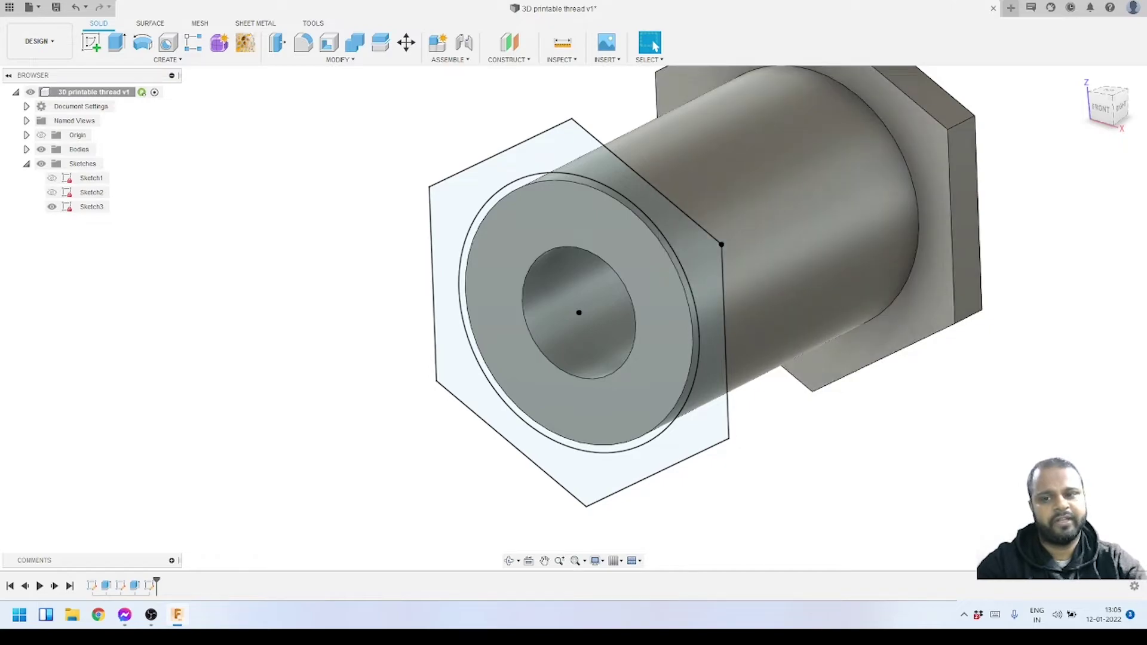
pyautogui.press('e')
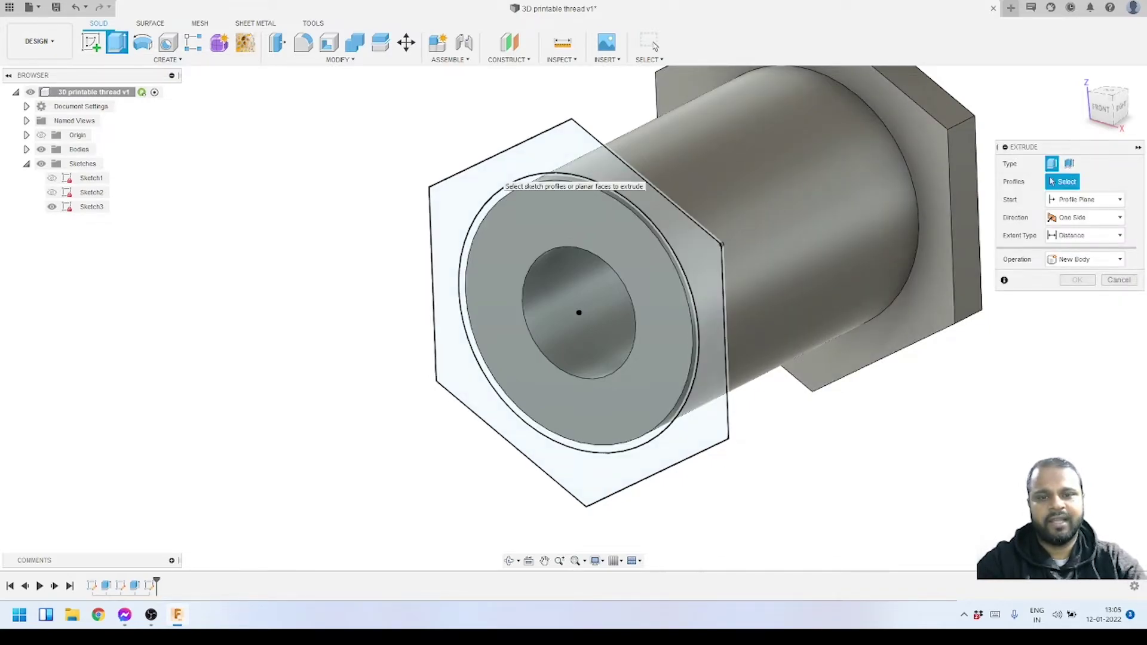
pyautogui.click(691, 340)
pyautogui.moveTo(697, 335); pyautogui.dragTo(766, 301)
pyautogui.press('BackSpace')
pyautogui.write('-4')
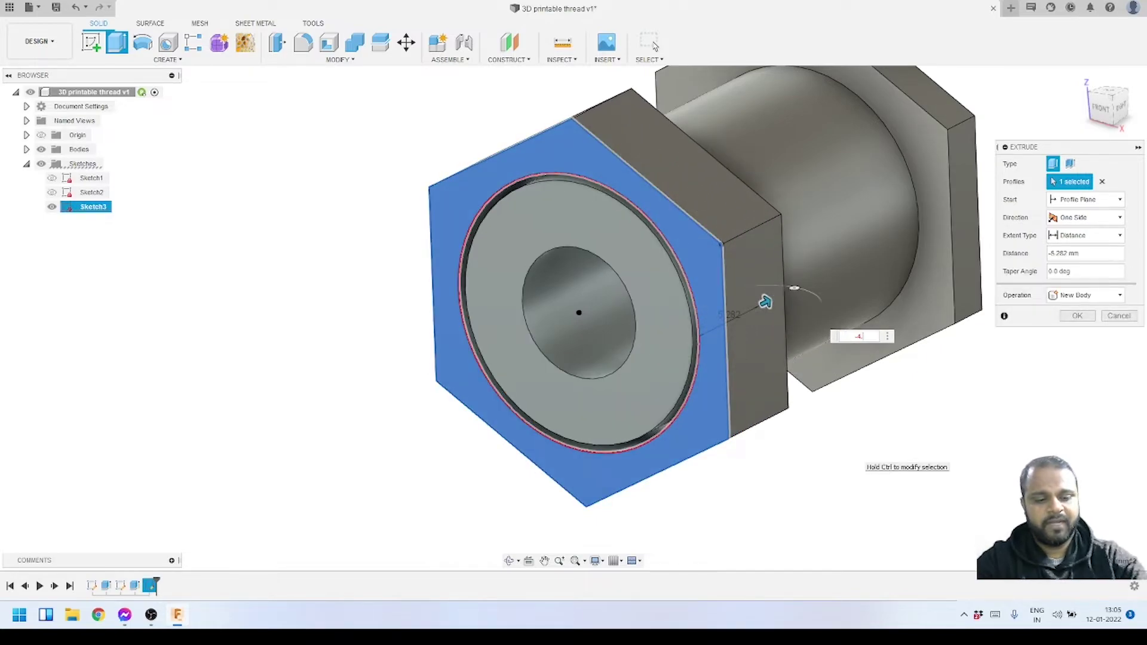
pyautogui.write('.8')
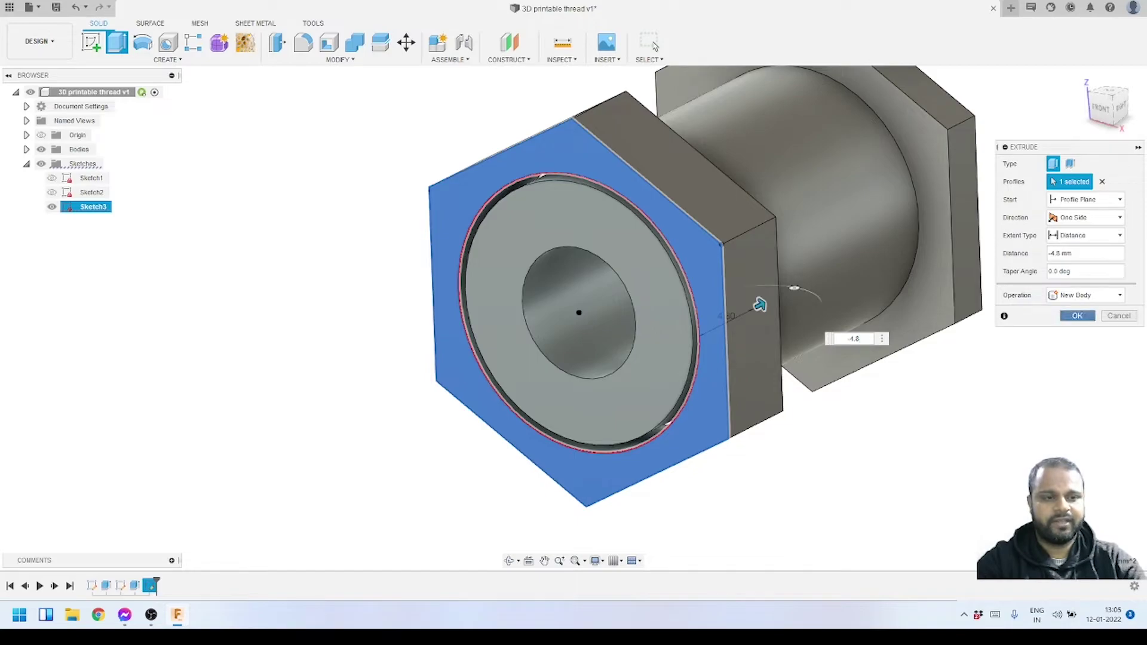
pyautogui.press('Return')
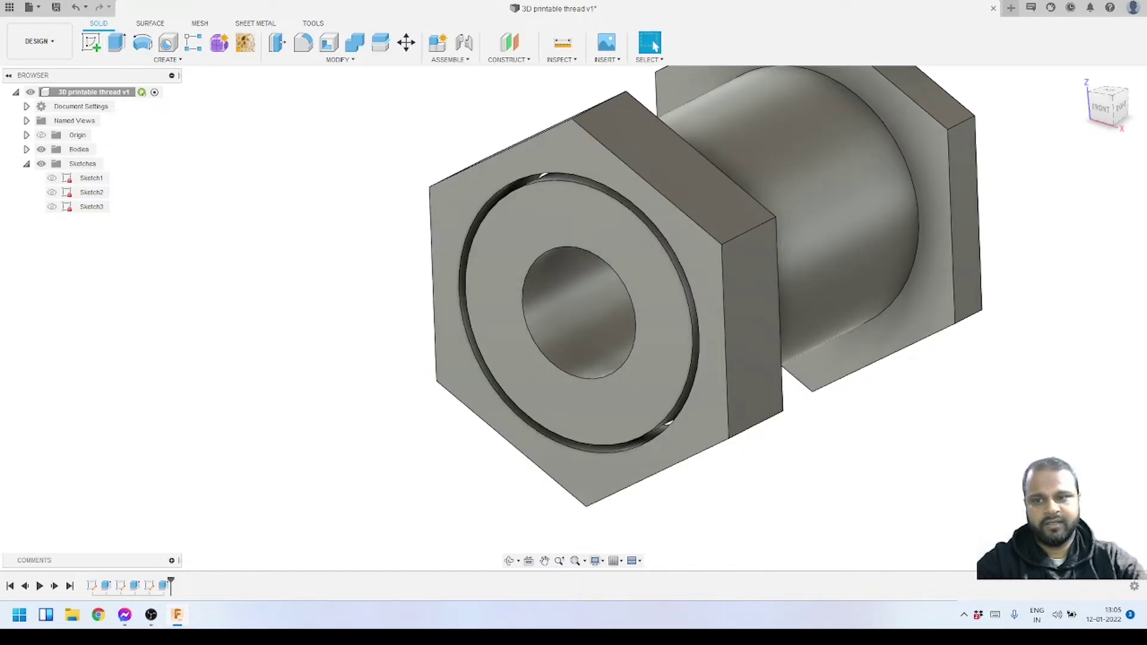
# Step: List the model's bodies and view the bolt and nut from an angled view
pyautogui.click(27, 149)
pyautogui.click(89, 164)
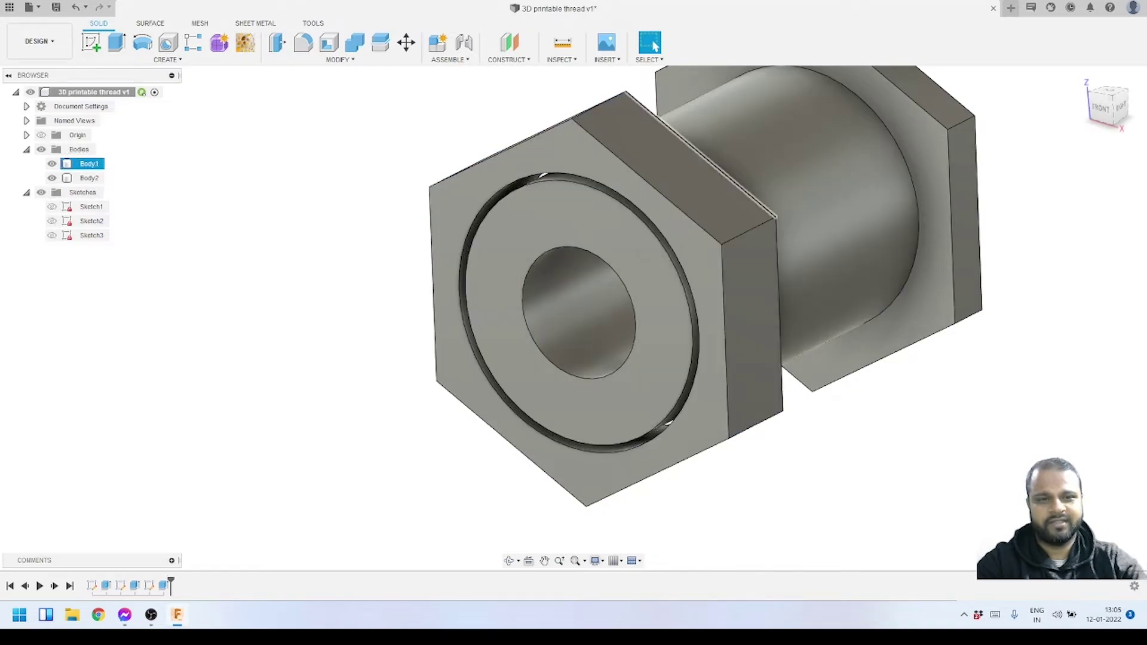
pyautogui.click(510, 561)
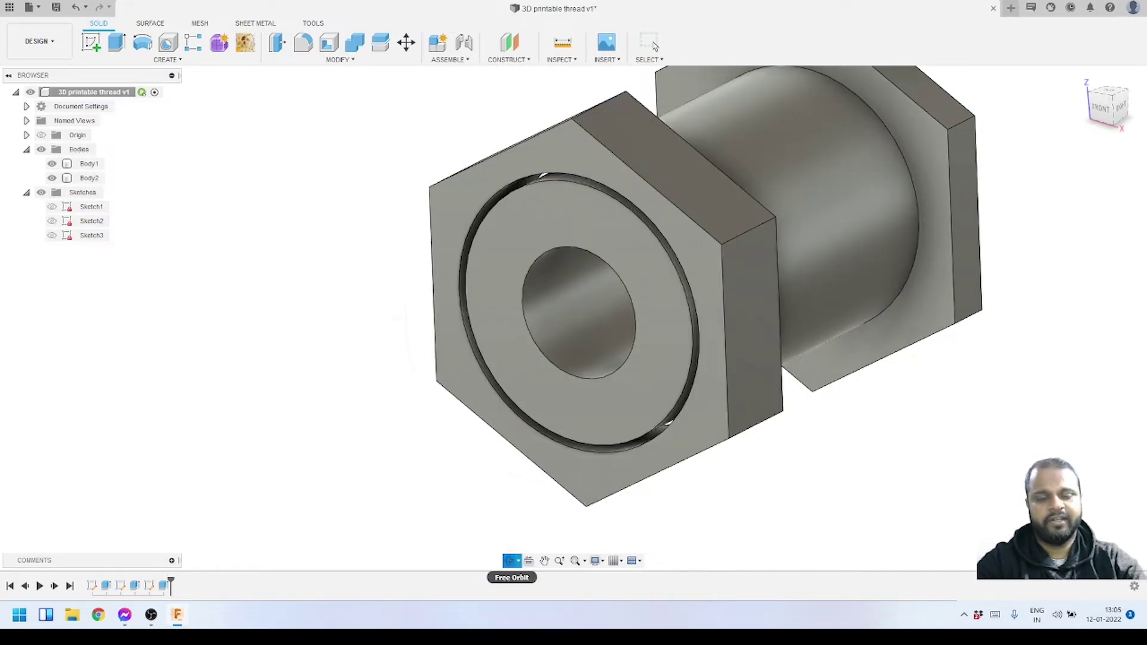
pyautogui.scroll(-3, 538, 431)
pyautogui.moveTo(537, 430); pyautogui.dragTo(540, 392)
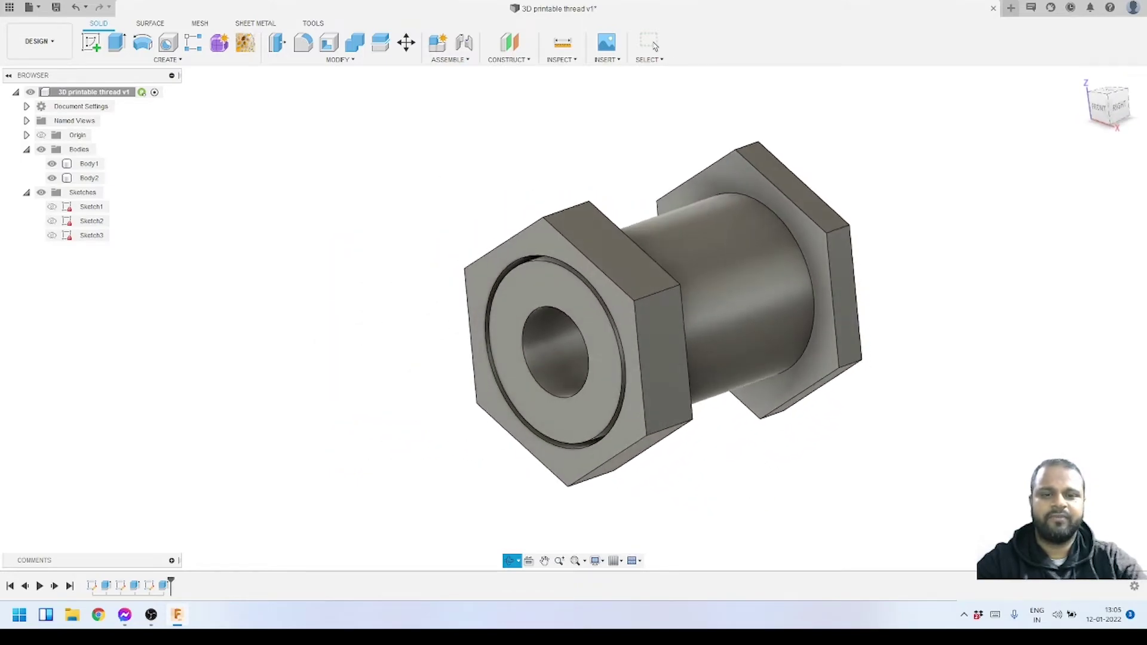
pyautogui.click(655, 46)
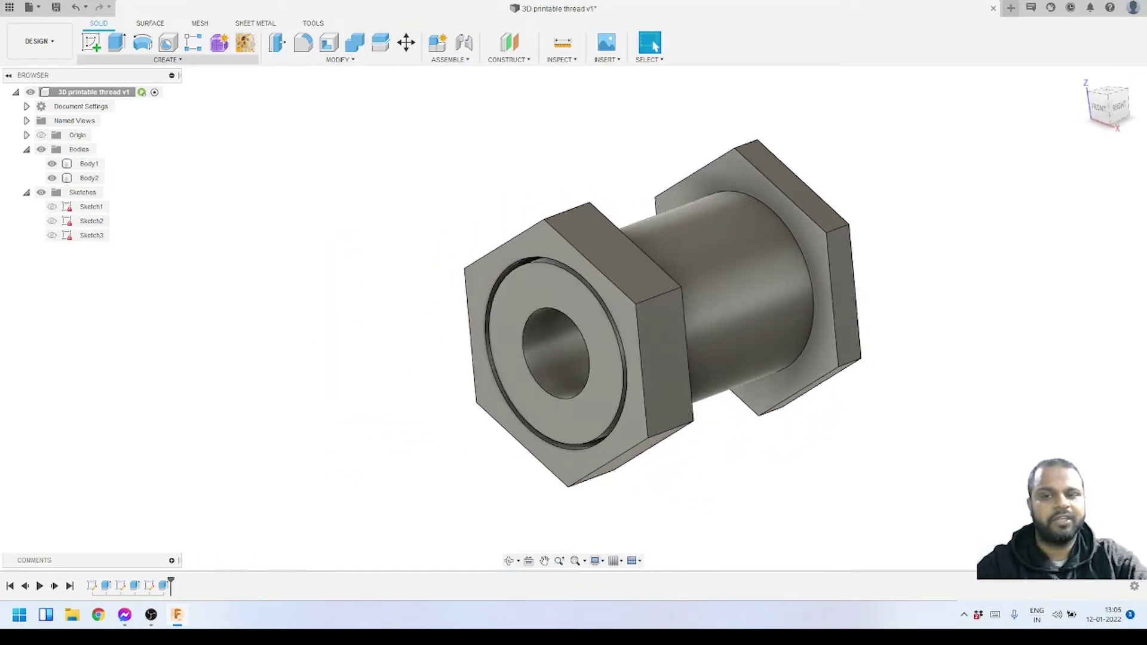
pyautogui.click(168, 59)
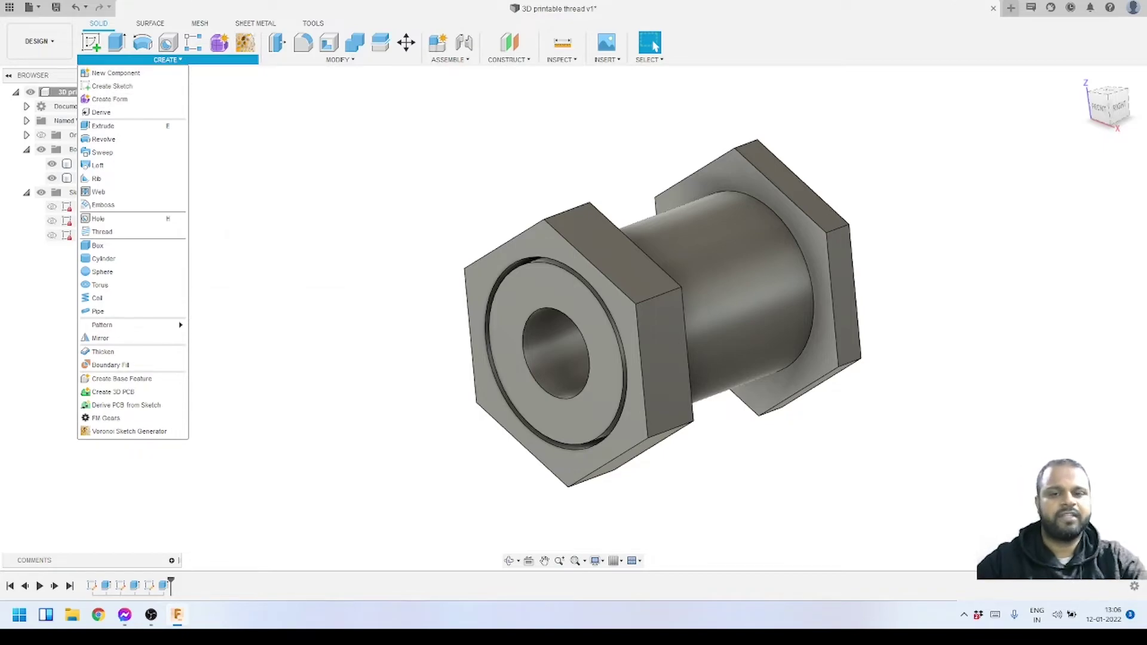
pyautogui.press('Escape')
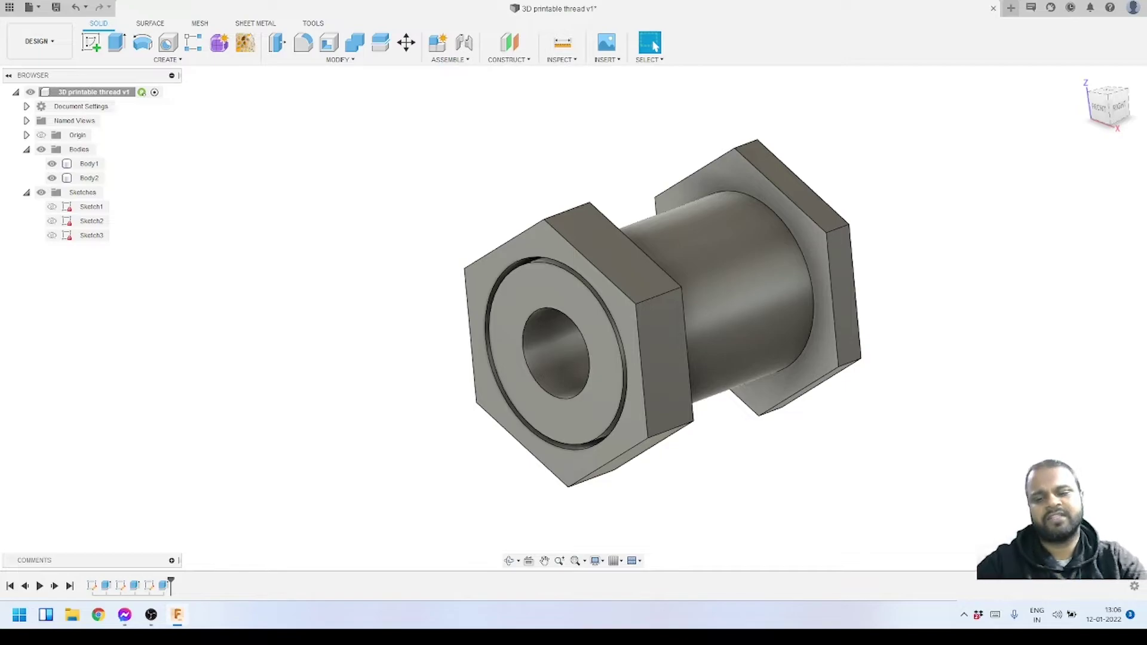
# Step: Examine the clearance gap between the bolt's shank and the nut from several angles, close up and from farther away
pyautogui.click(510, 560)
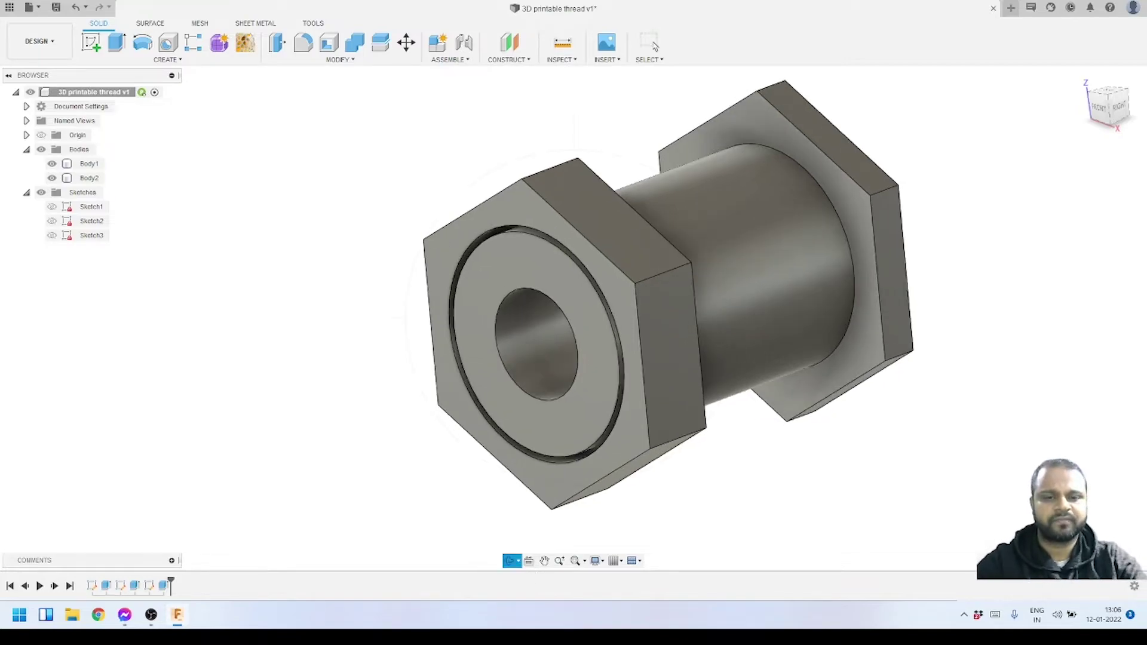
pyautogui.moveTo(598, 323)
pyautogui.mouseDown()
pyautogui.moveTo(675, 311)
pyautogui.moveTo(556, 323)
pyautogui.moveTo(615, 340)
pyautogui.moveTo(603, 335)
pyautogui.mouseUp()
pyautogui.click(652, 43)
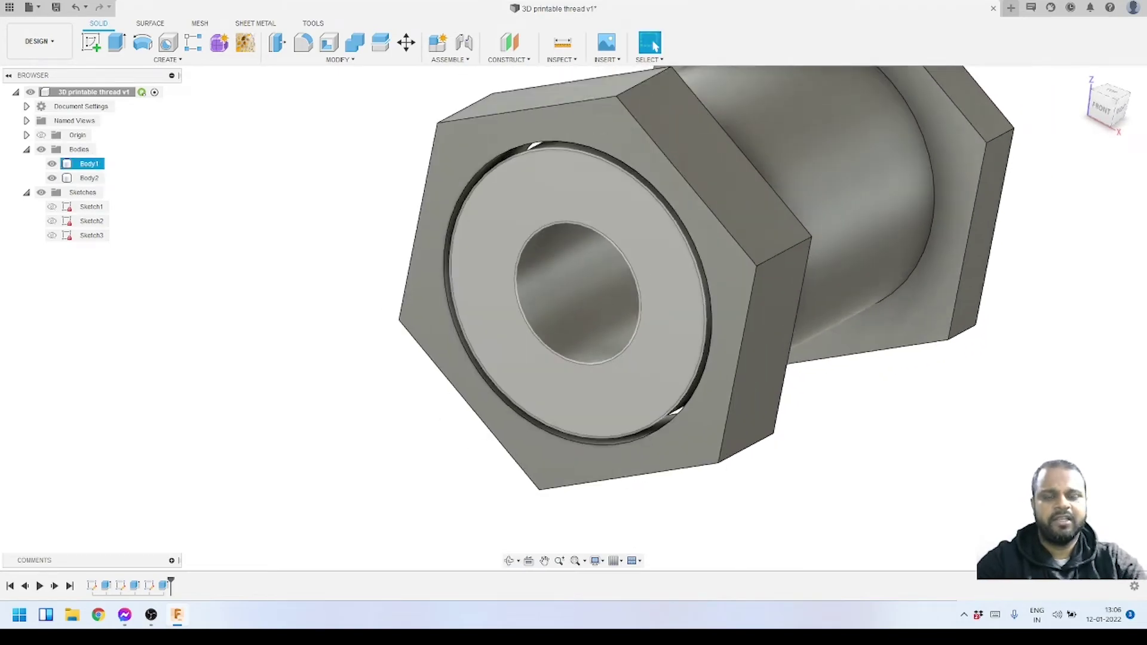
pyautogui.scroll(3, 740, 264)
pyautogui.scroll(-3, 564, 333)
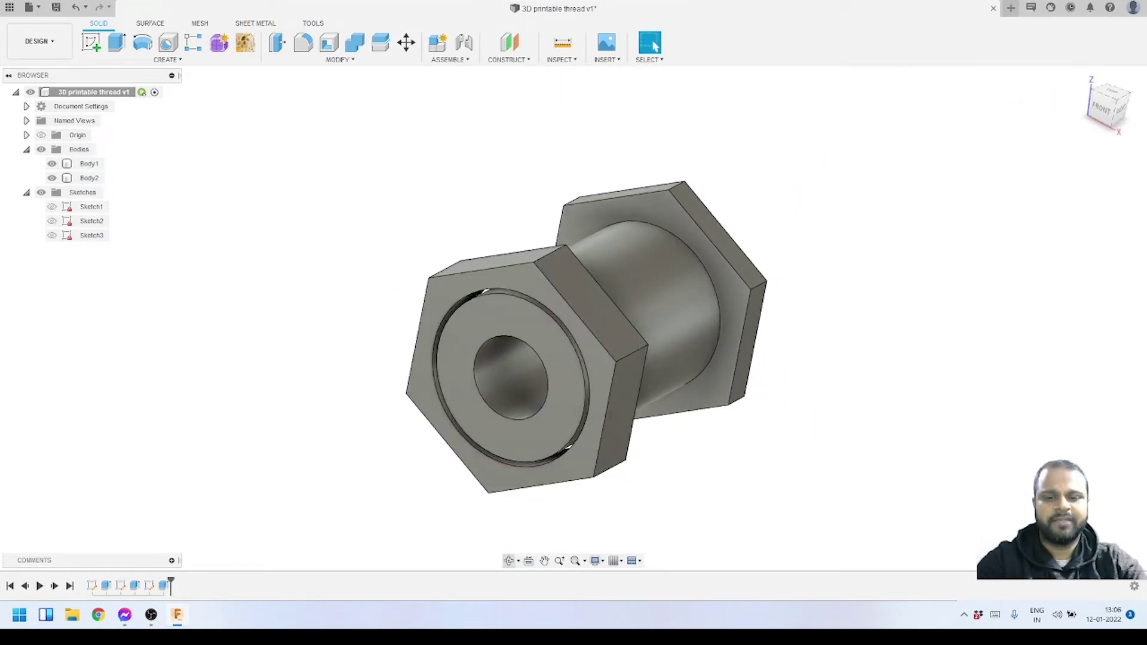
pyautogui.click(510, 560)
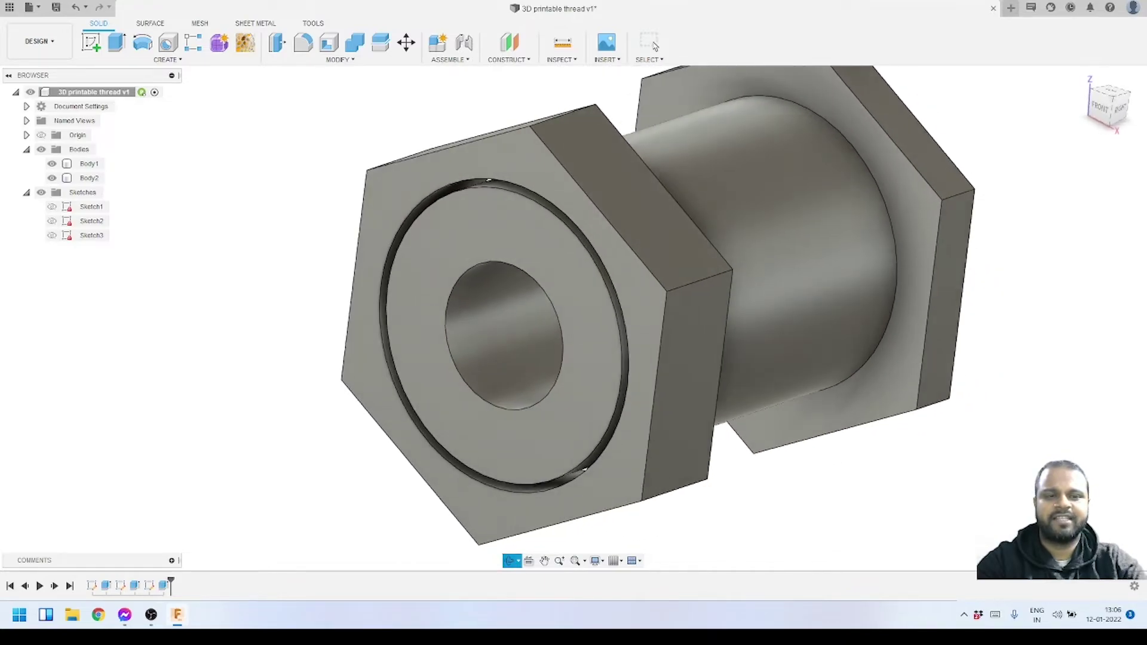
pyautogui.click(653, 43)
pyautogui.scroll(-1, 515, 385)
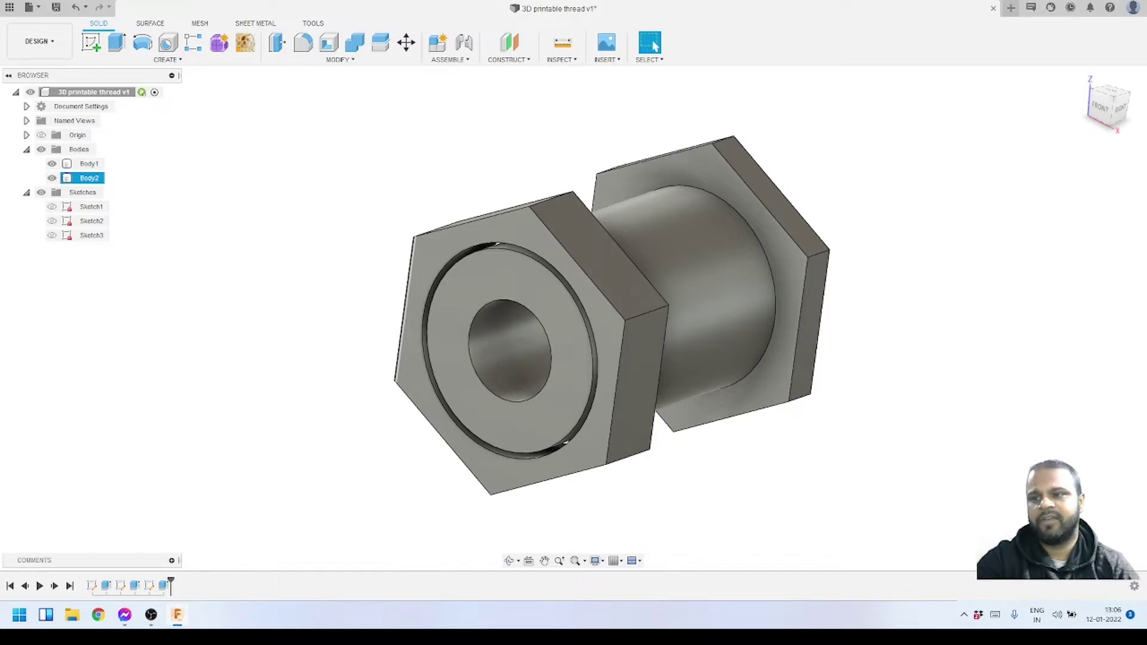
pyautogui.press('Escape')
# Step: Start a Thread on the outer cylindrical face of the bolt's shank and turn on modeled thread geometry
pyautogui.click(339, 59)
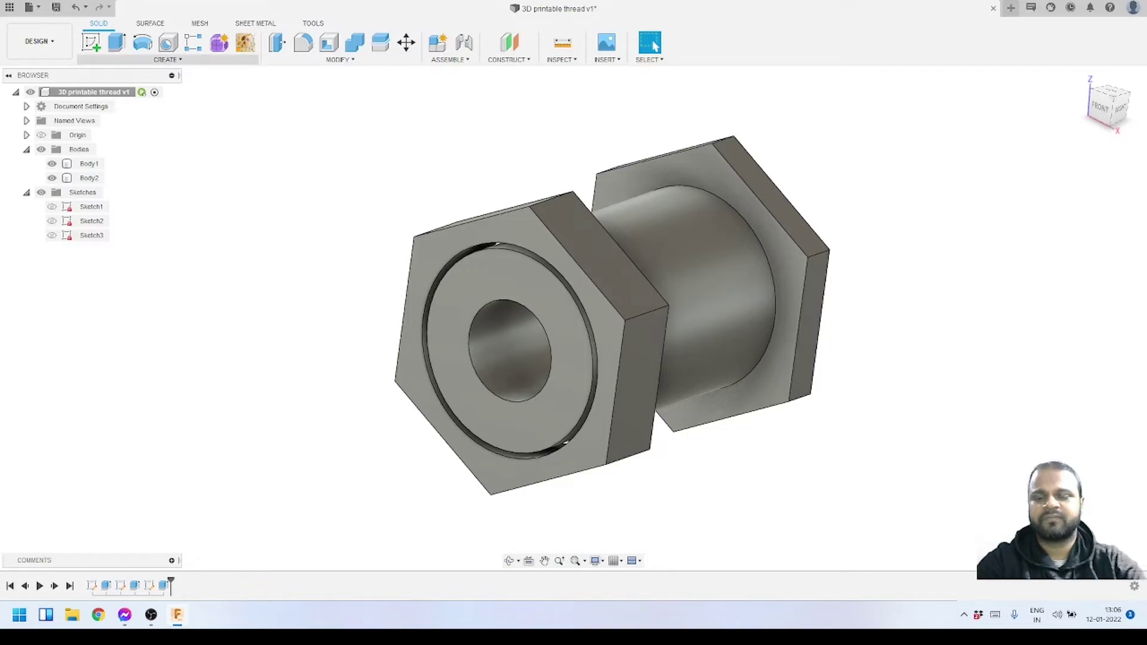
pyautogui.click(167, 59)
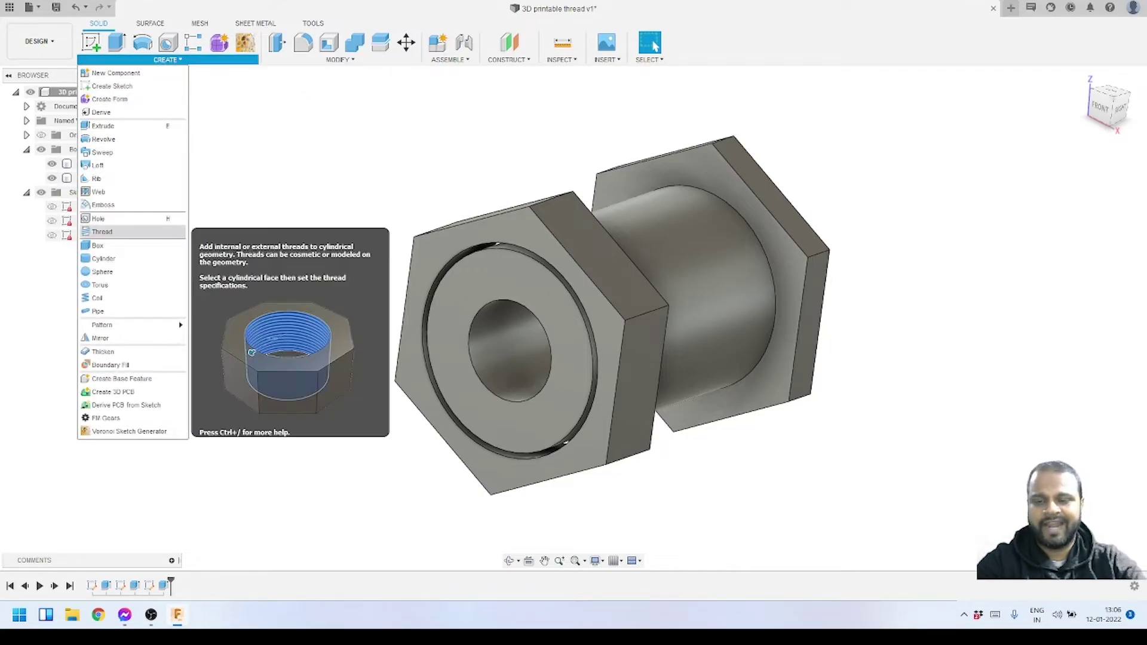
pyautogui.click(114, 231)
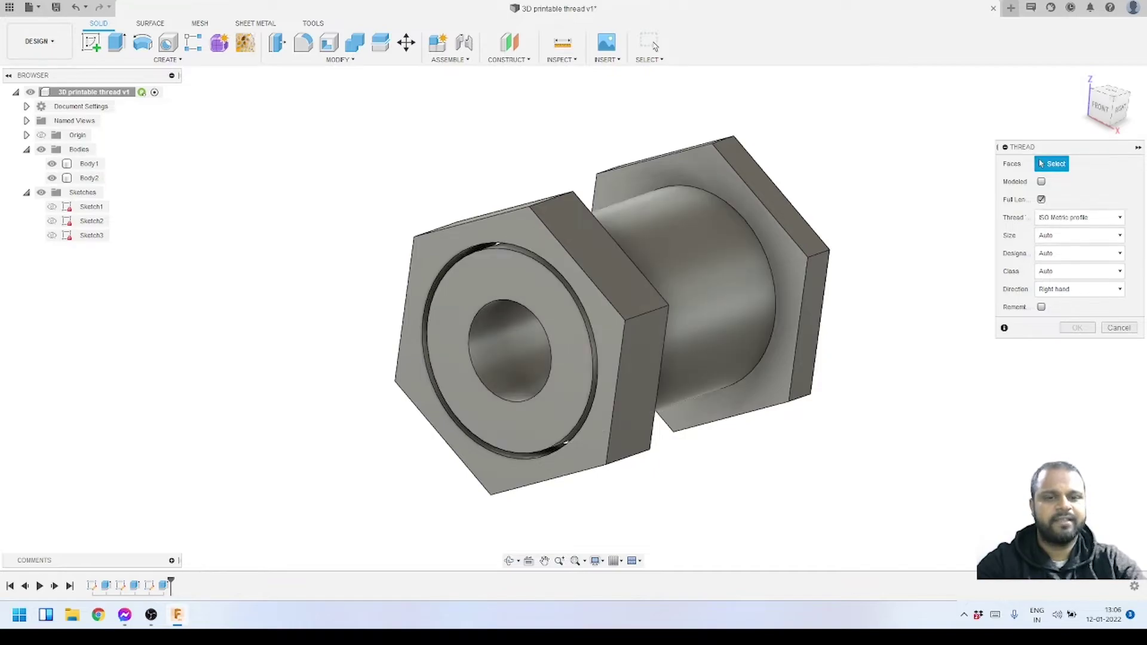
pyautogui.click(782, 323)
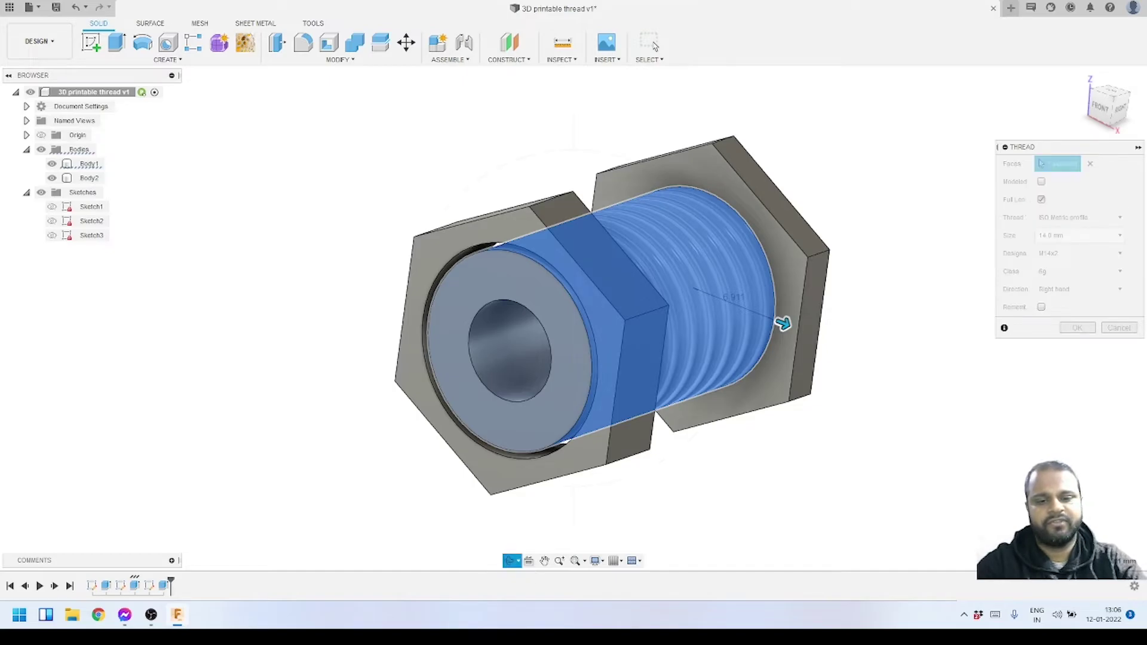
pyautogui.scroll(3, 595, 332)
pyautogui.keyDown('shift'); pyautogui.moveTo(595, 332); pyautogui.dragTo(466, 406, button='middle'); pyautogui.keyUp('shift')
pyautogui.keyDown('shift'); pyautogui.moveTo(904, 373); pyautogui.dragTo(773, 290, button='middle'); pyautogui.keyUp('shift')
pyautogui.scroll(3, 773, 289)
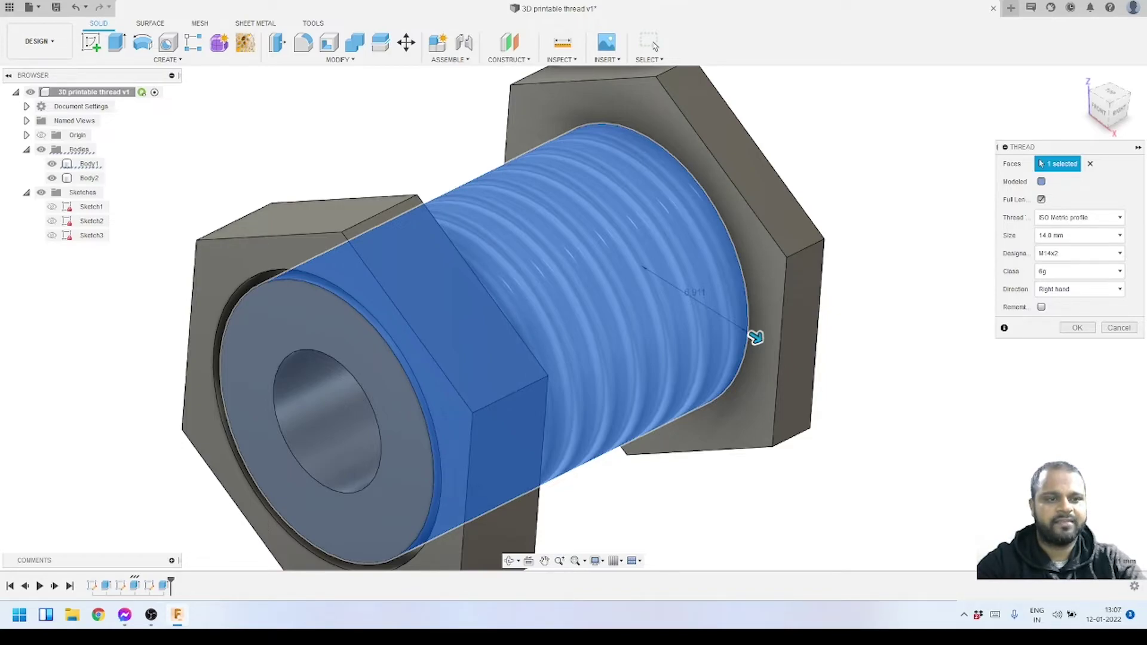
pyautogui.click(1041, 181)
pyautogui.moveTo(755, 337); pyautogui.dragTo(808, 310, button='middle')
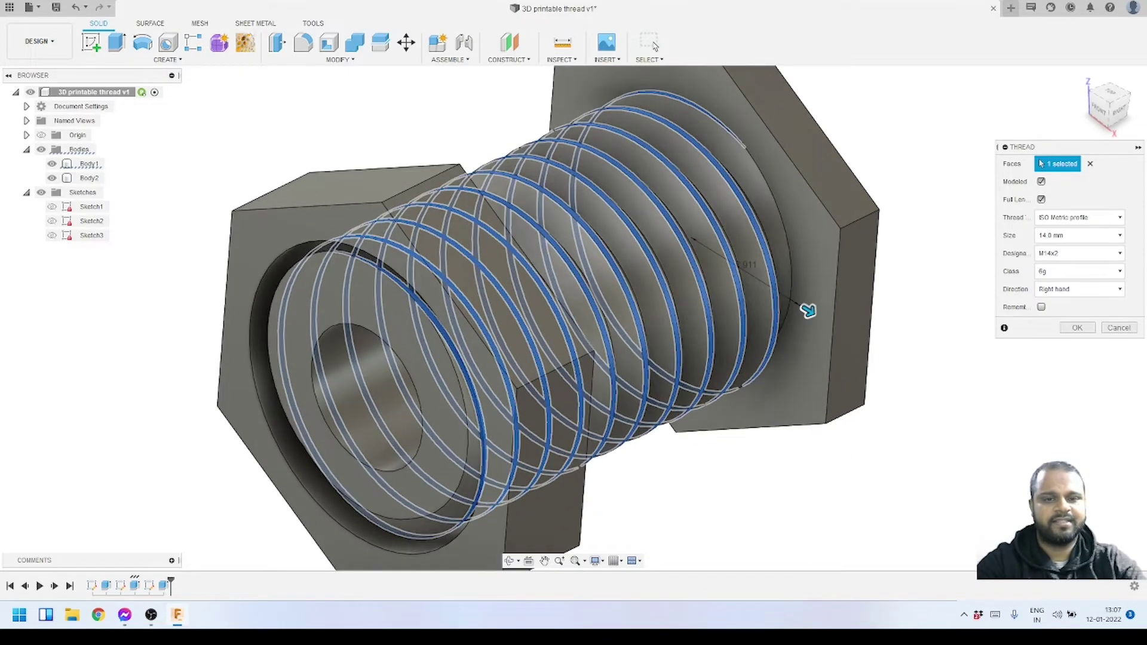
pyautogui.keyDown('shift'); pyautogui.moveTo(735, 309); pyautogui.dragTo(749, 429, button='middle'); pyautogui.keyUp('shift')
pyautogui.scroll(3, 753, 376)
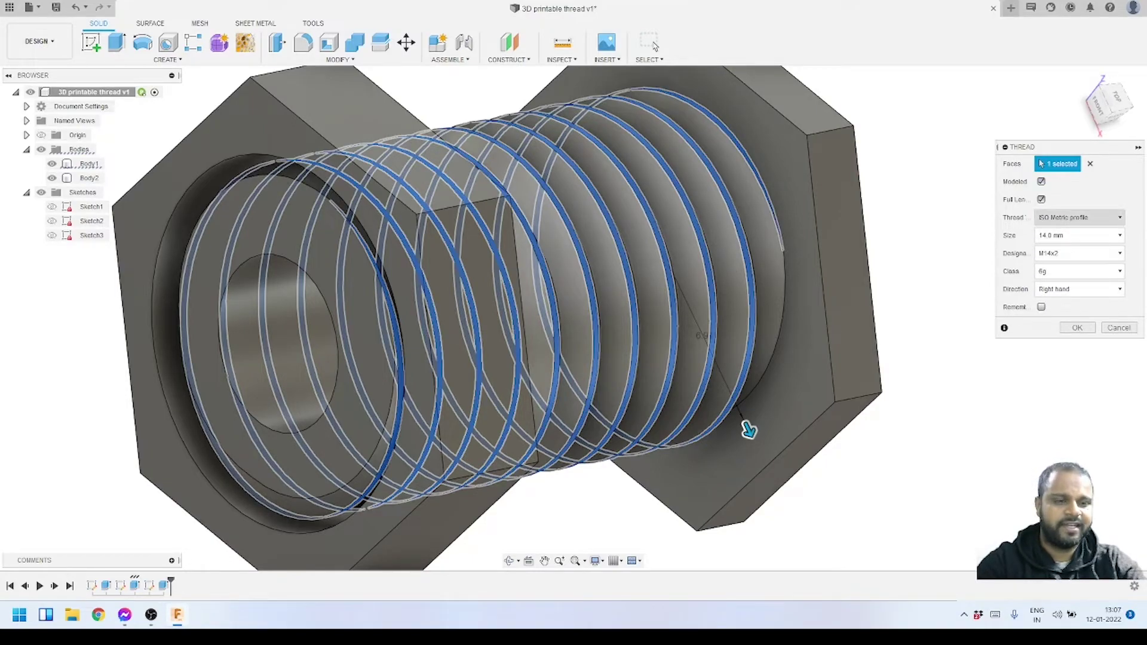
# Step: Choose ISO Metric profile as the thread type for the shank
pyautogui.click(1078, 217)
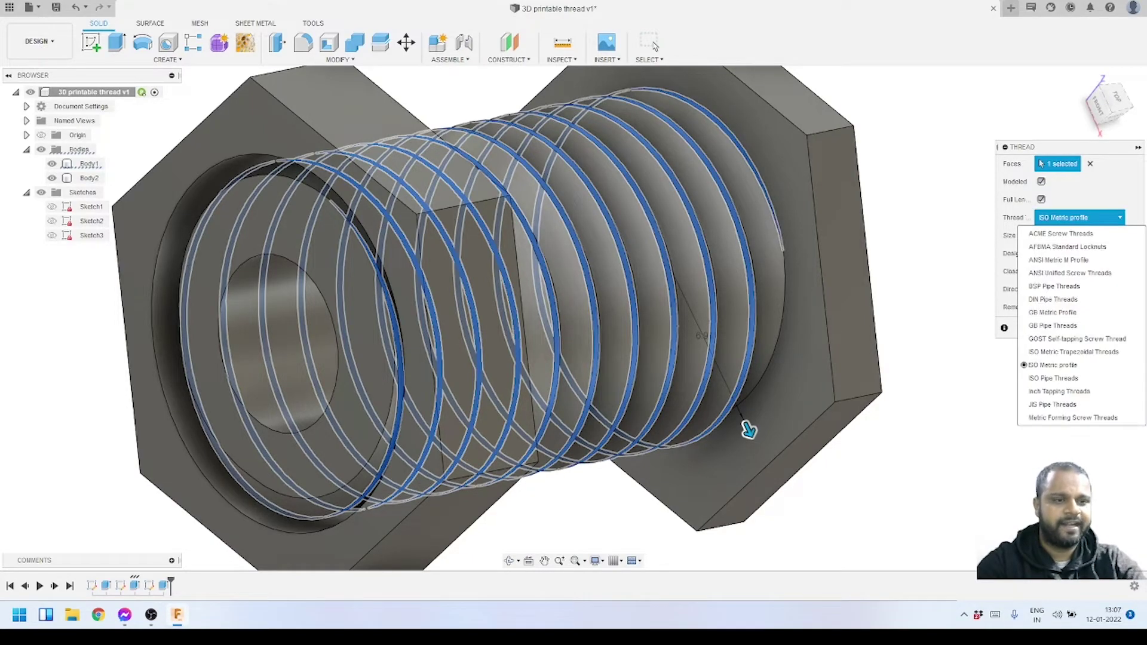
pyautogui.click(1080, 365)
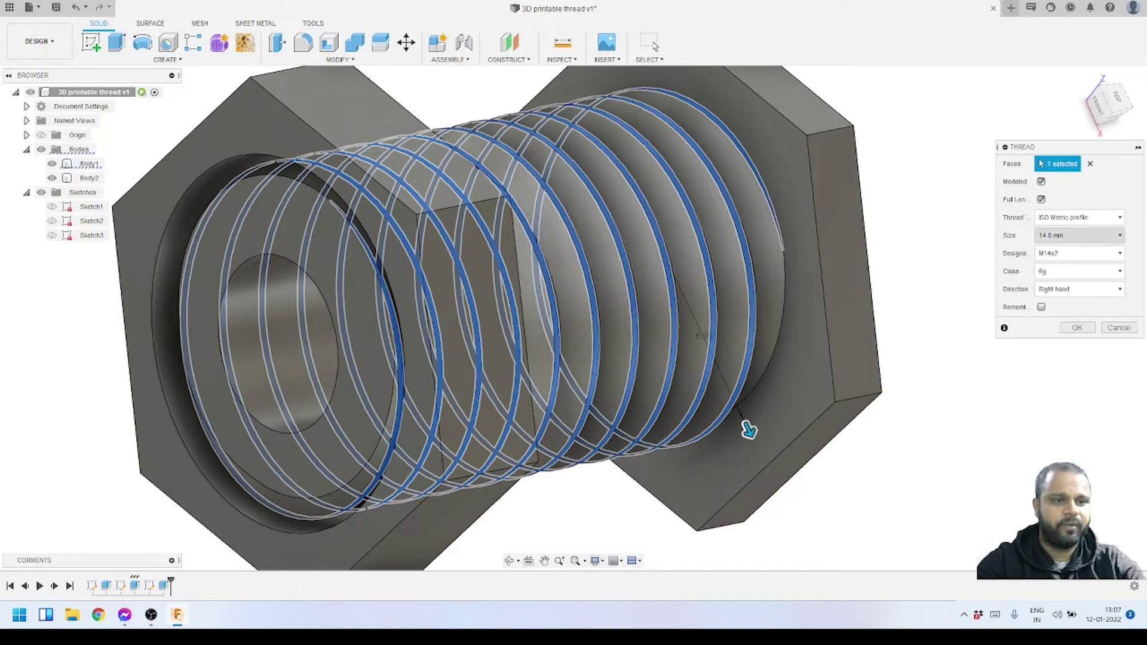
pyautogui.scroll(-3, 749, 429)
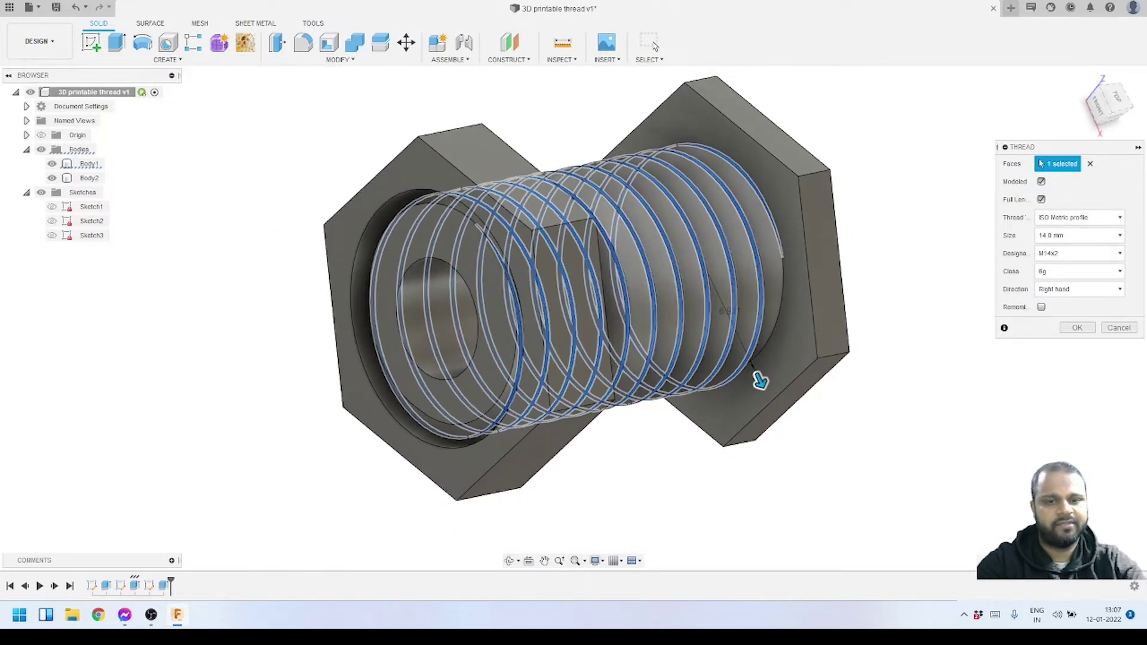
pyautogui.press('Tab')
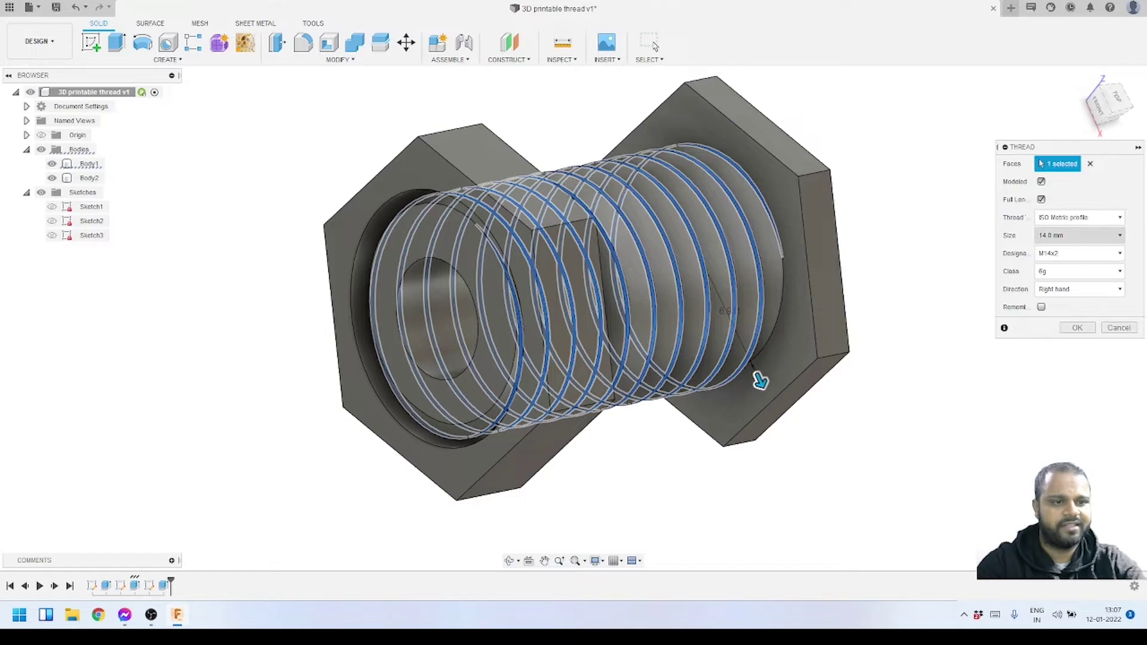
# Step: Try the M14x1.5 designation for the shank's thread, and return it to M14x2
pyautogui.click(1079, 253)
pyautogui.click(1064, 268)
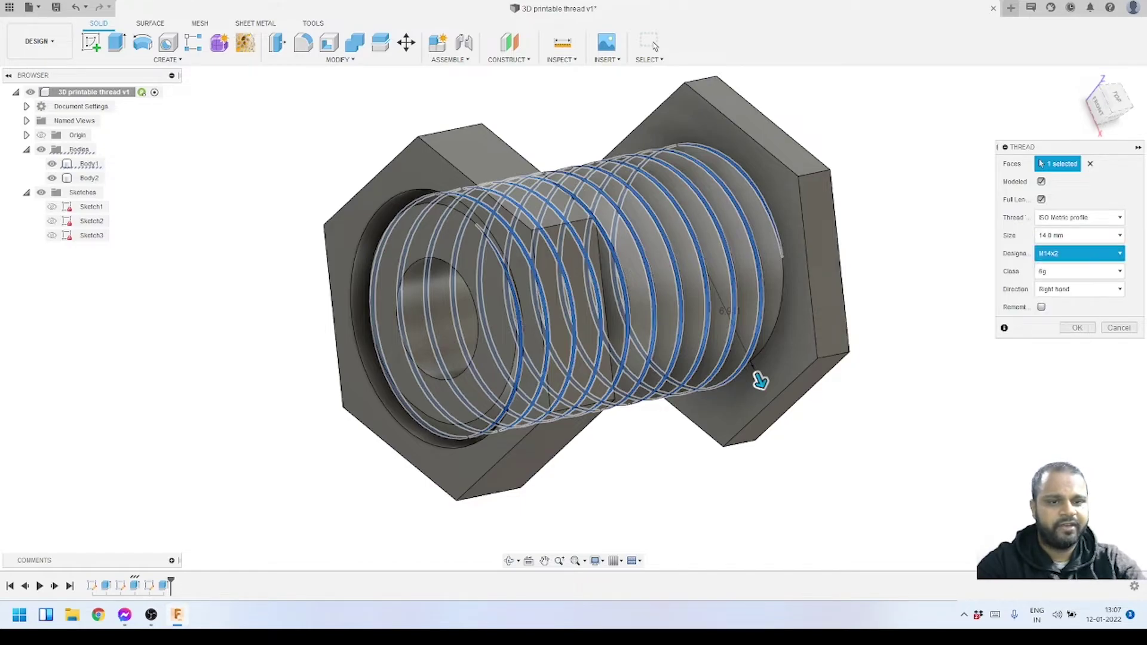
pyautogui.press('Down')
pyautogui.hotkey('alt', 'Down')
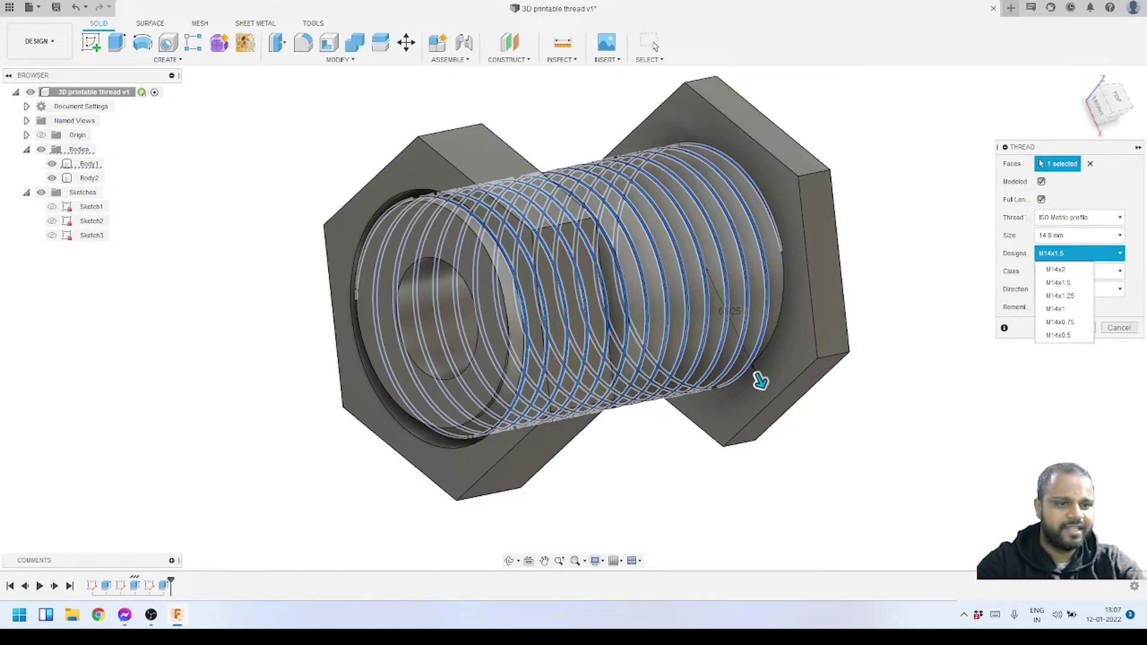
pyautogui.press('Return')
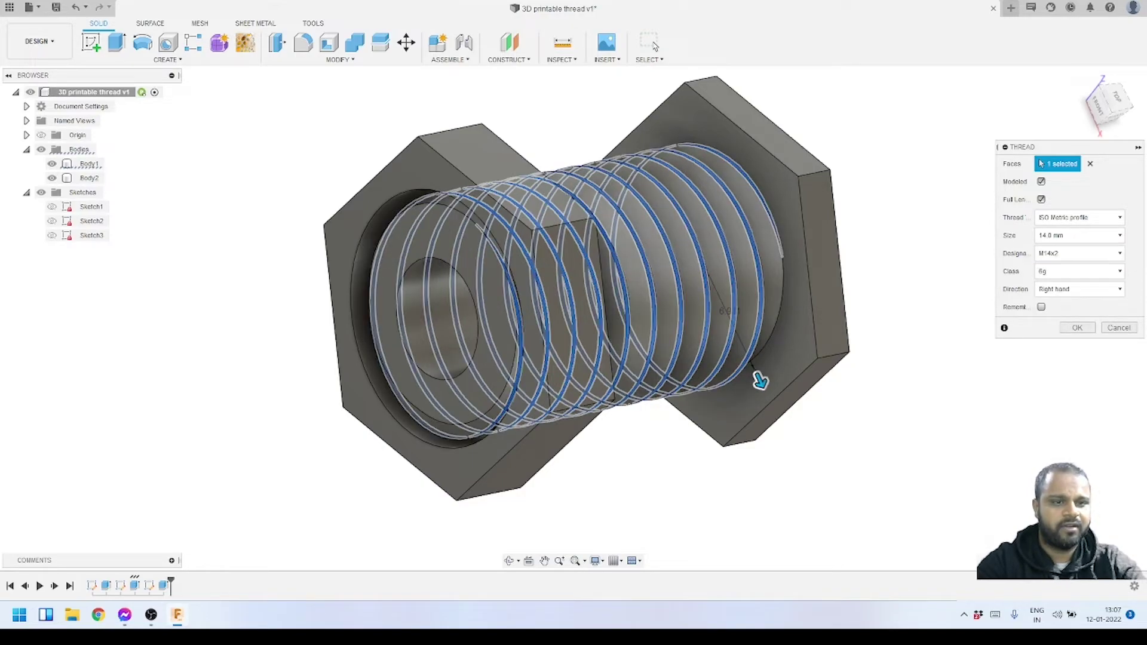
pyautogui.hotkey('alt', 'Down')
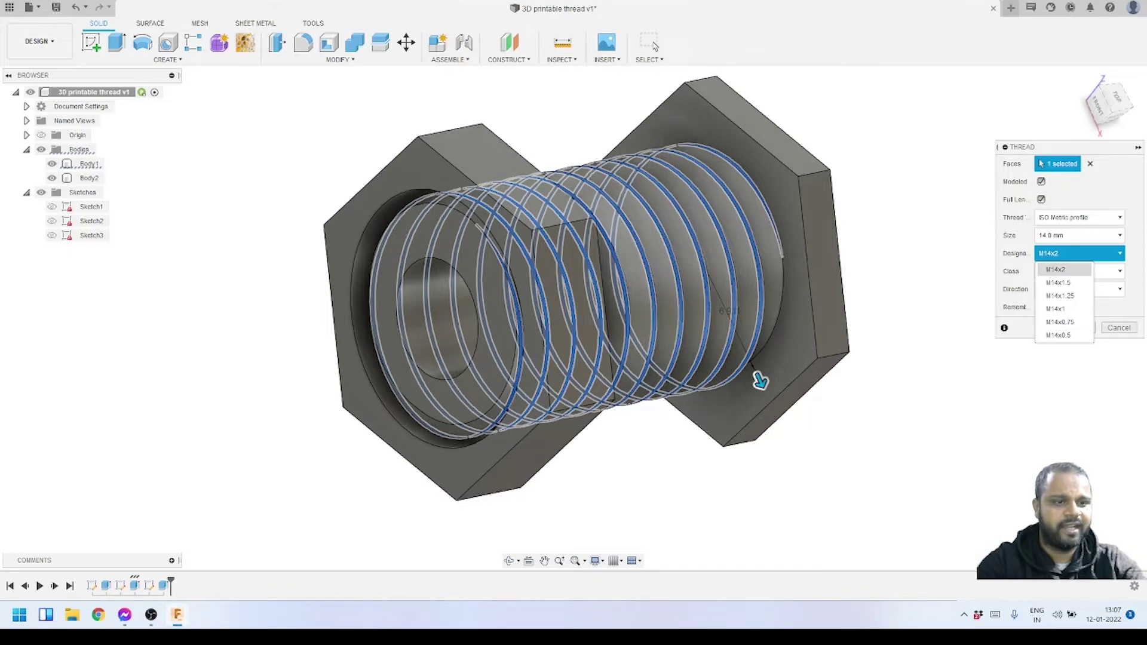
pyautogui.press('Return')
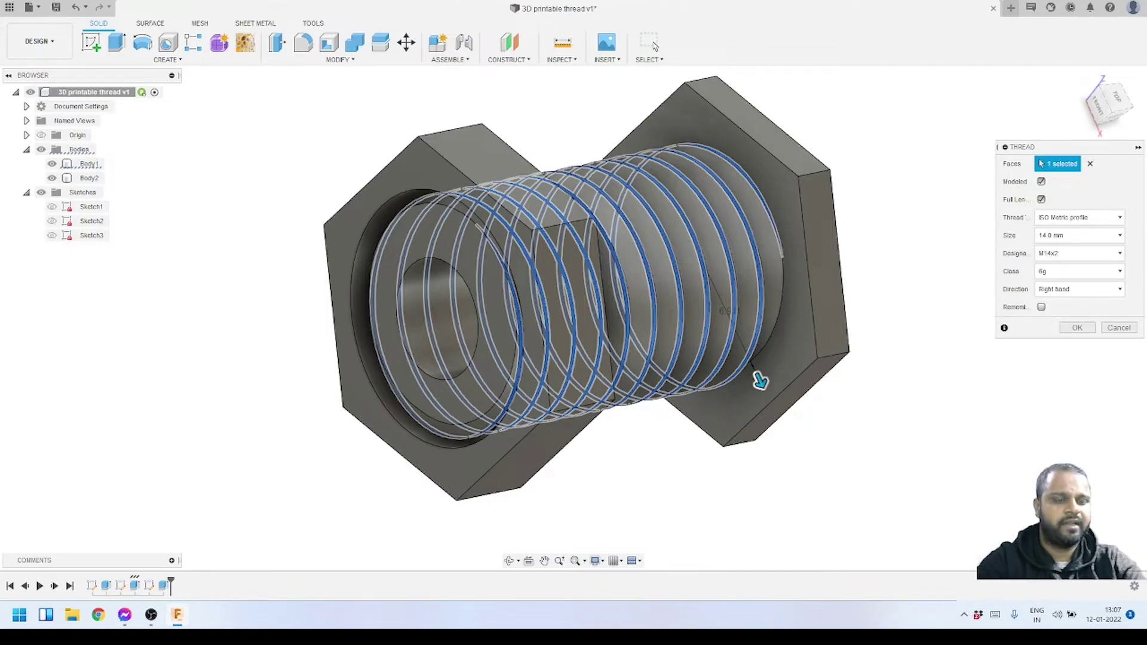
# Step: Keep the thread direction at right hand and create the full-length M14x2 thread with class 6g on the shank
pyautogui.press('Tab')
pyautogui.press('Tab')
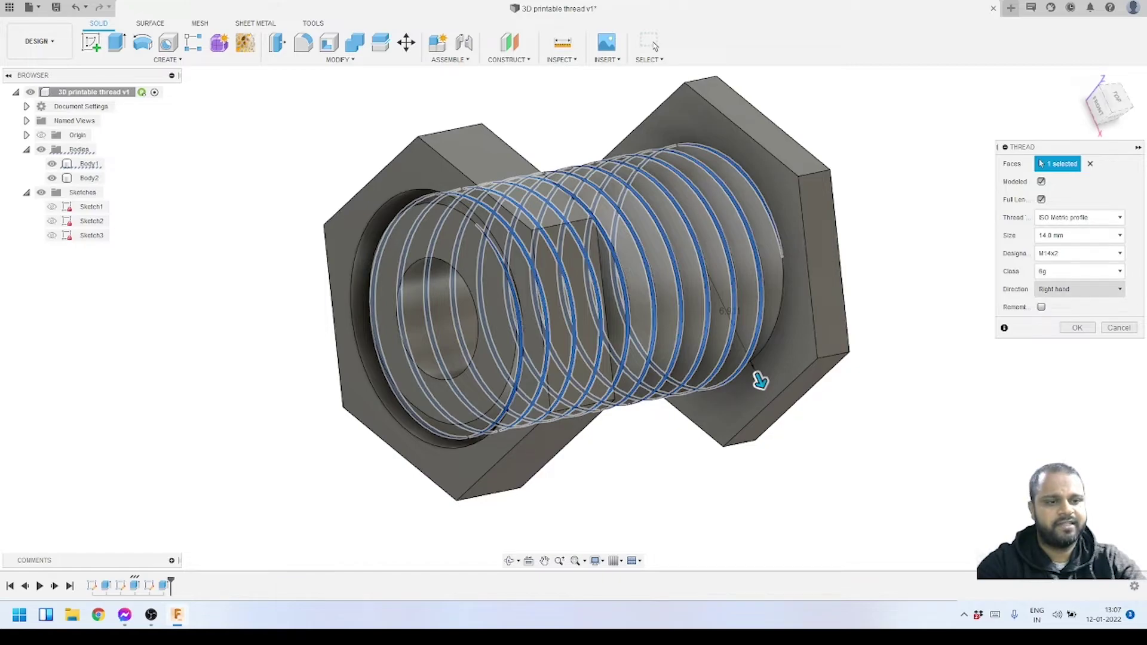
pyautogui.click(1079, 290)
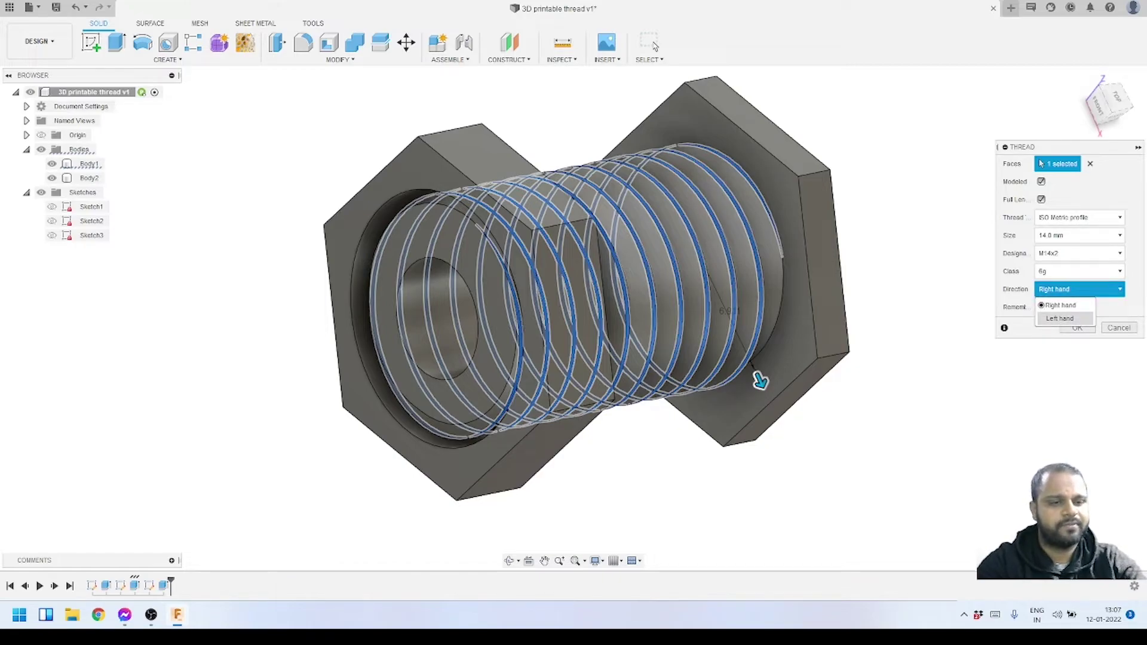
pyautogui.press('Escape')
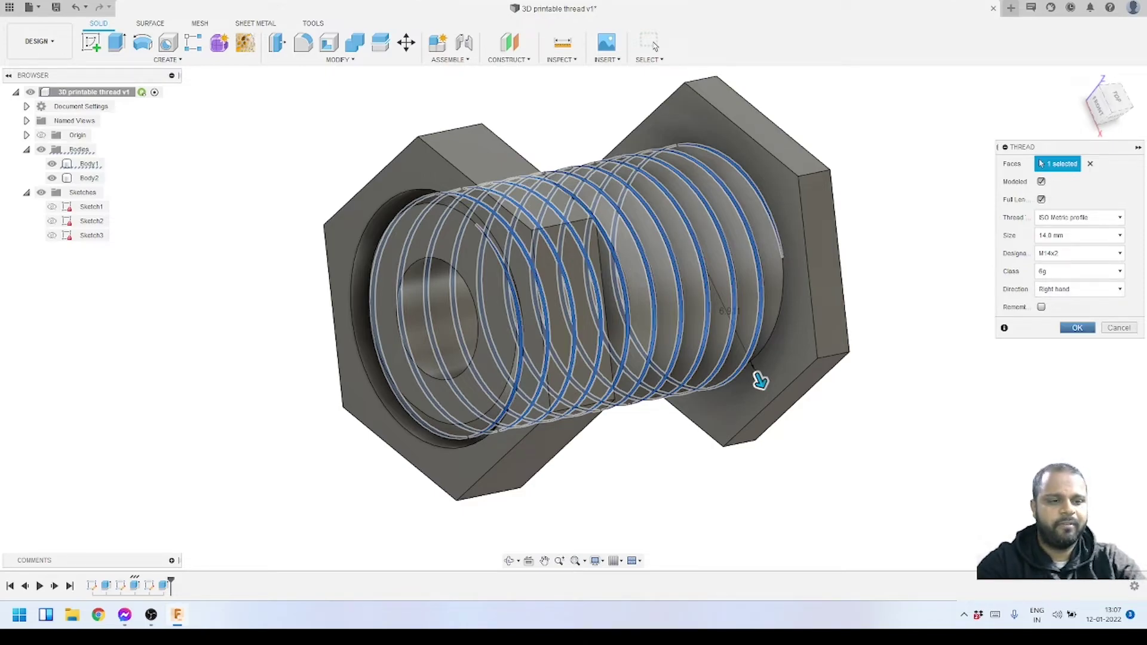
pyautogui.press('Return')
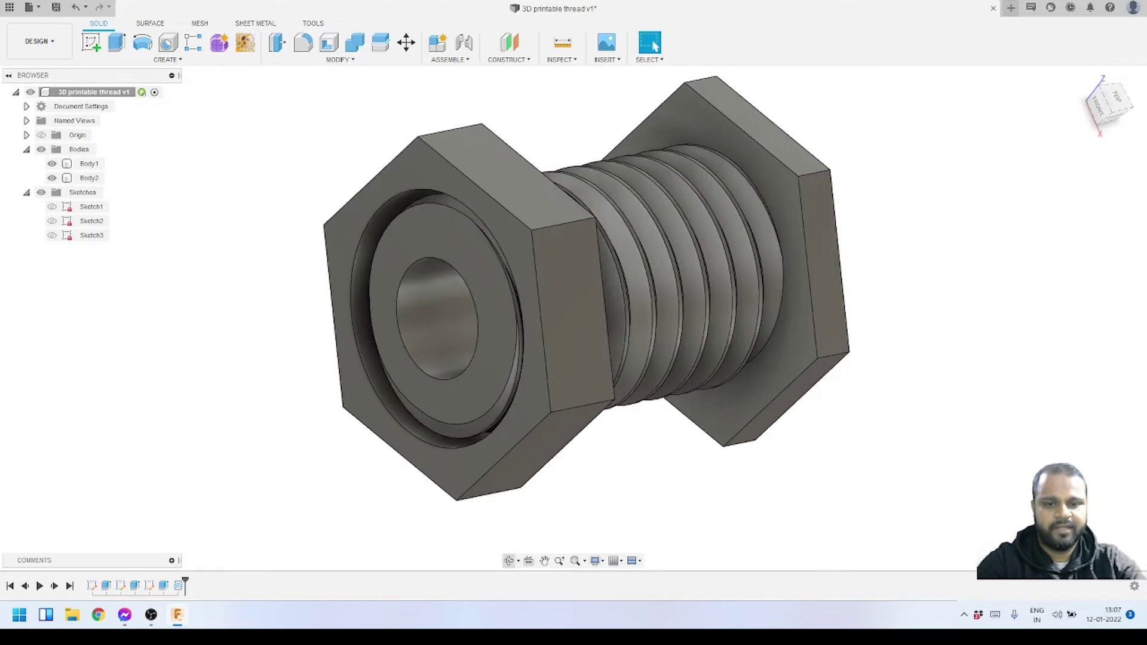
# Step: Create a section analysis of the bolt and nut on the XY origin plane at 0.00 mm distance
pyautogui.keyDown('shift'); pyautogui.moveTo(508, 293); pyautogui.dragTo(406, 275, button='middle'); pyautogui.keyUp('shift')
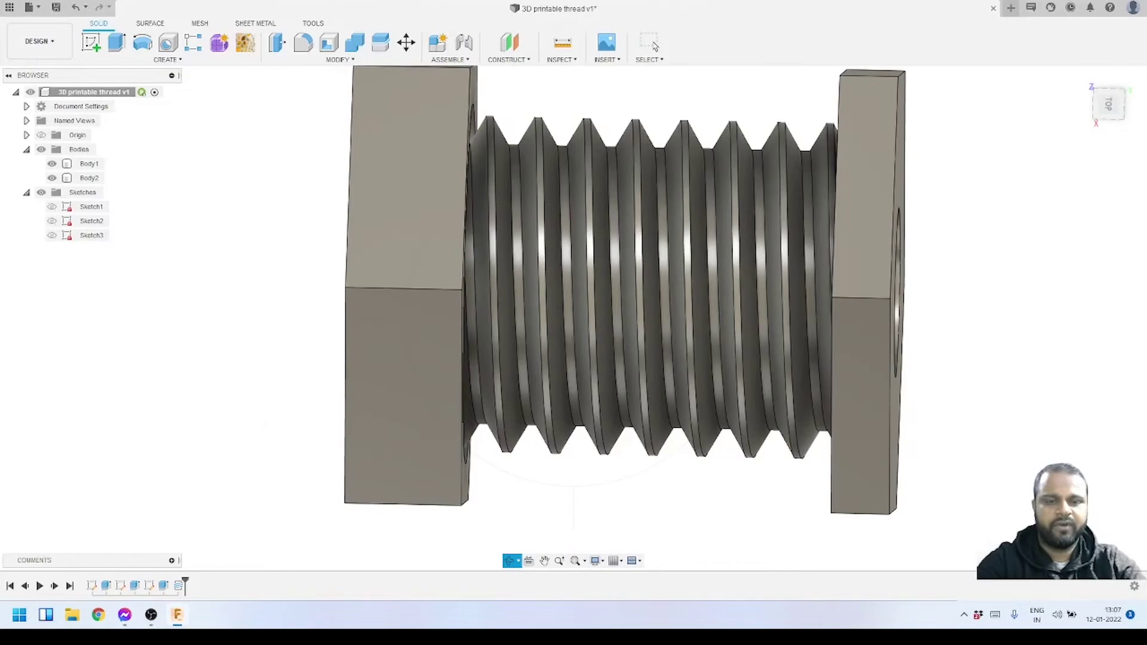
pyautogui.scroll(-3, 744, 307)
pyautogui.keyDown('shift'); pyautogui.moveTo(744, 307); pyautogui.dragTo(828, 311, button='middle'); pyautogui.keyUp('shift')
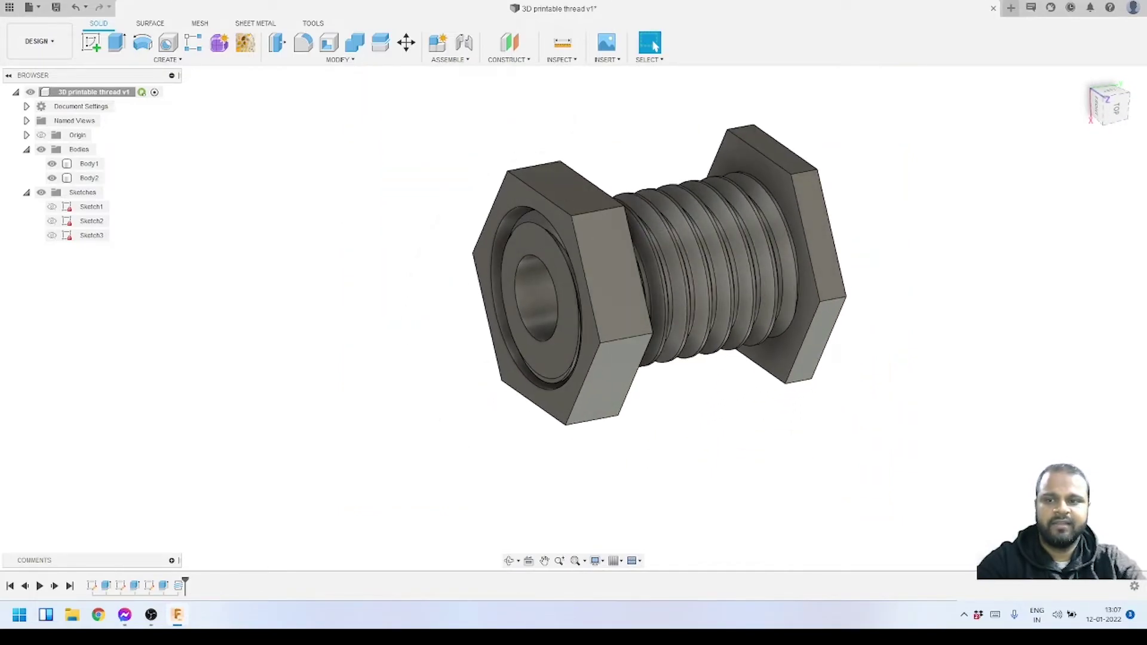
pyautogui.click(26, 135)
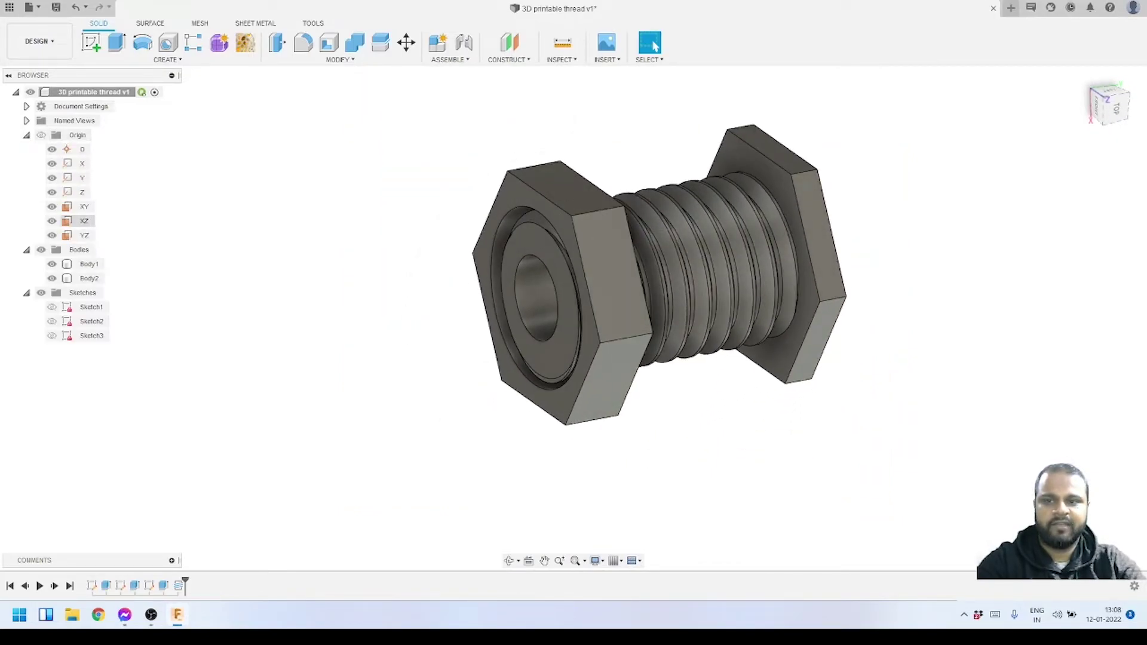
pyautogui.click(84, 206)
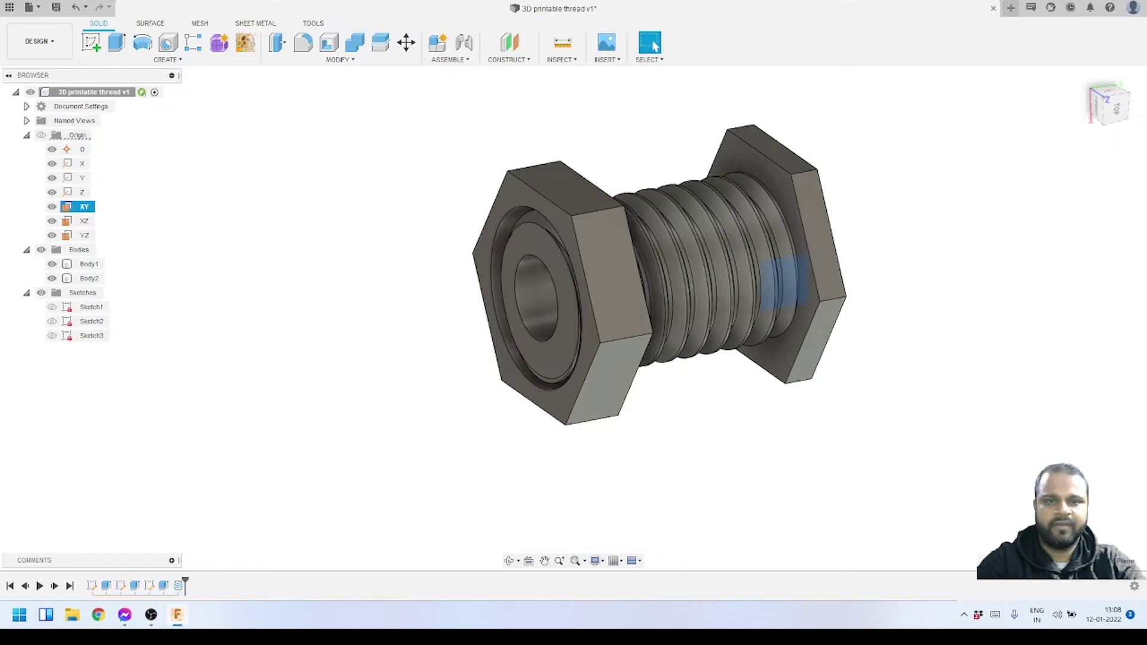
pyautogui.click(561, 59)
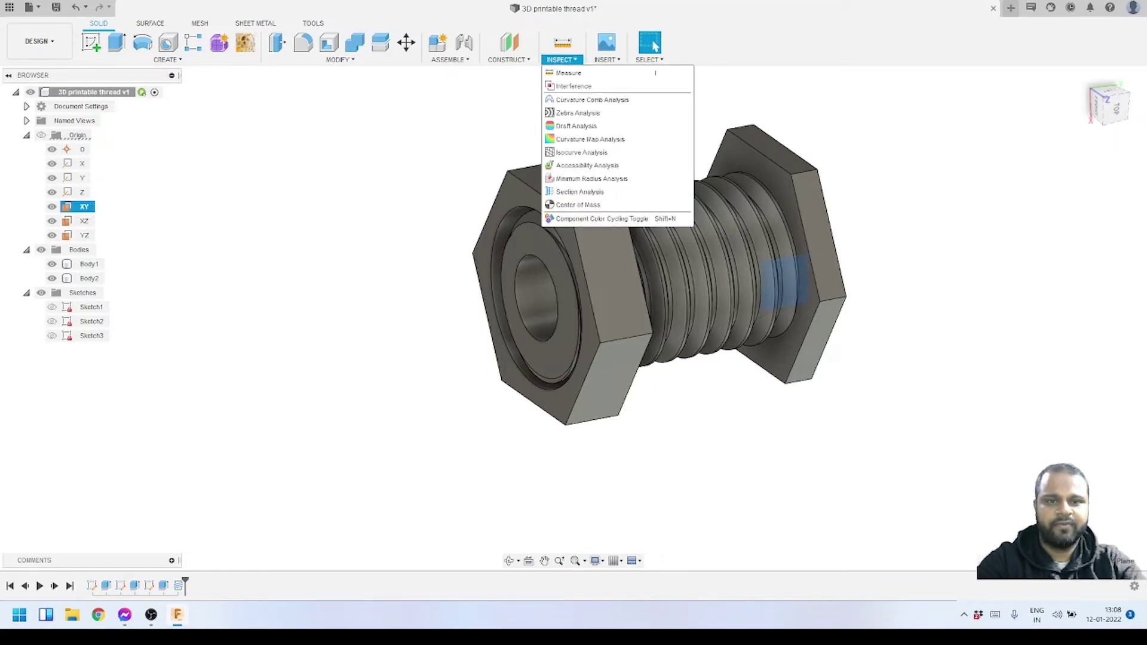
pyautogui.click(580, 192)
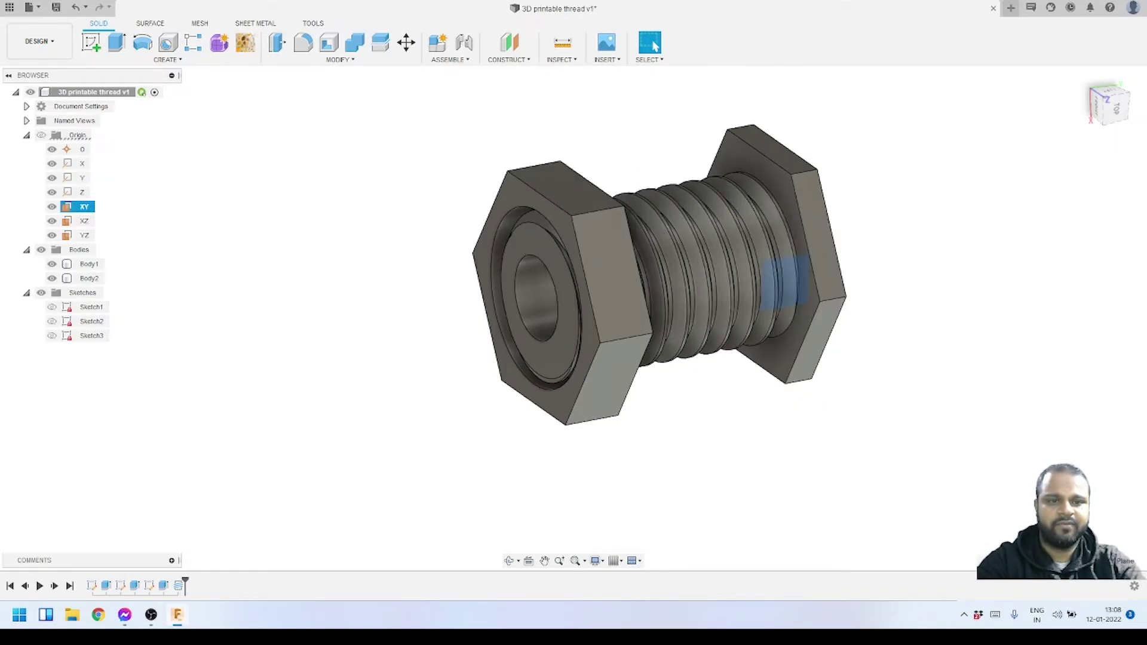
pyautogui.click(1112, 108)
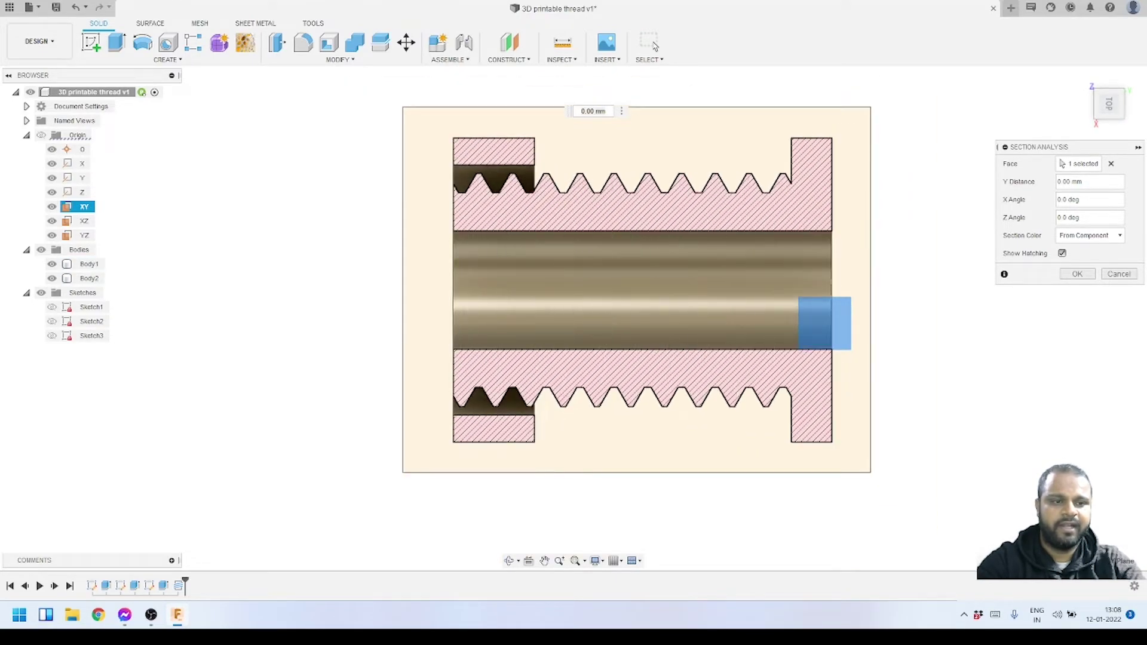
pyautogui.click(1077, 273)
# Step: Hide the section analysis and the bolt body, leaving only the nut body shown
pyautogui.scroll(-2, 637, 191)
pyautogui.keyDown('shift'); pyautogui.moveTo(637, 192); pyautogui.dragTo(678, 230, button='middle'); pyautogui.keyUp('shift')
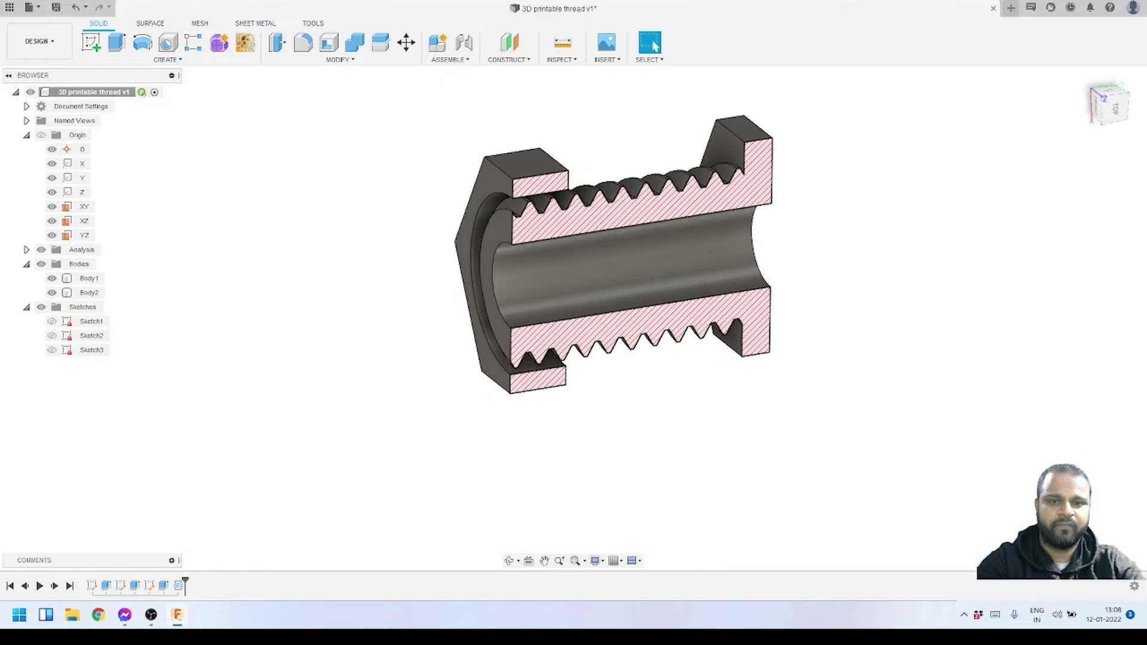
pyautogui.scroll(4, 554, 224)
pyautogui.scroll(-2, 526, 233)
pyautogui.keyDown('shift'); pyautogui.moveTo(598, 275); pyautogui.dragTo(484, 257, button='middle'); pyautogui.keyUp('shift')
pyautogui.scroll(2, 484, 257)
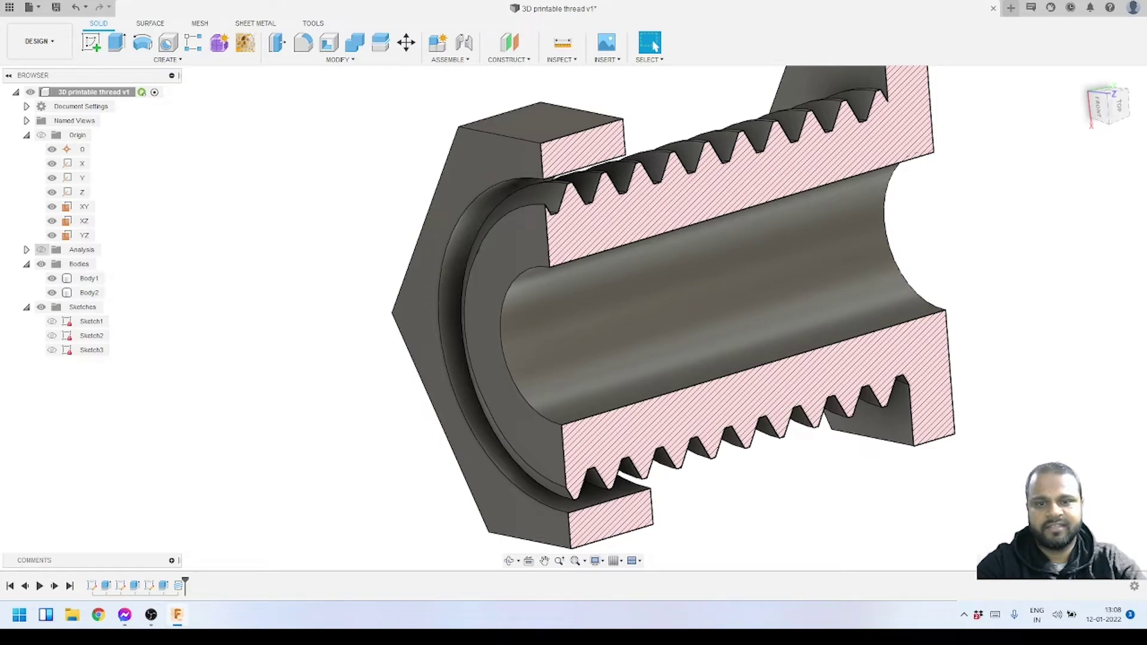
pyautogui.click(41, 249)
pyautogui.click(87, 278)
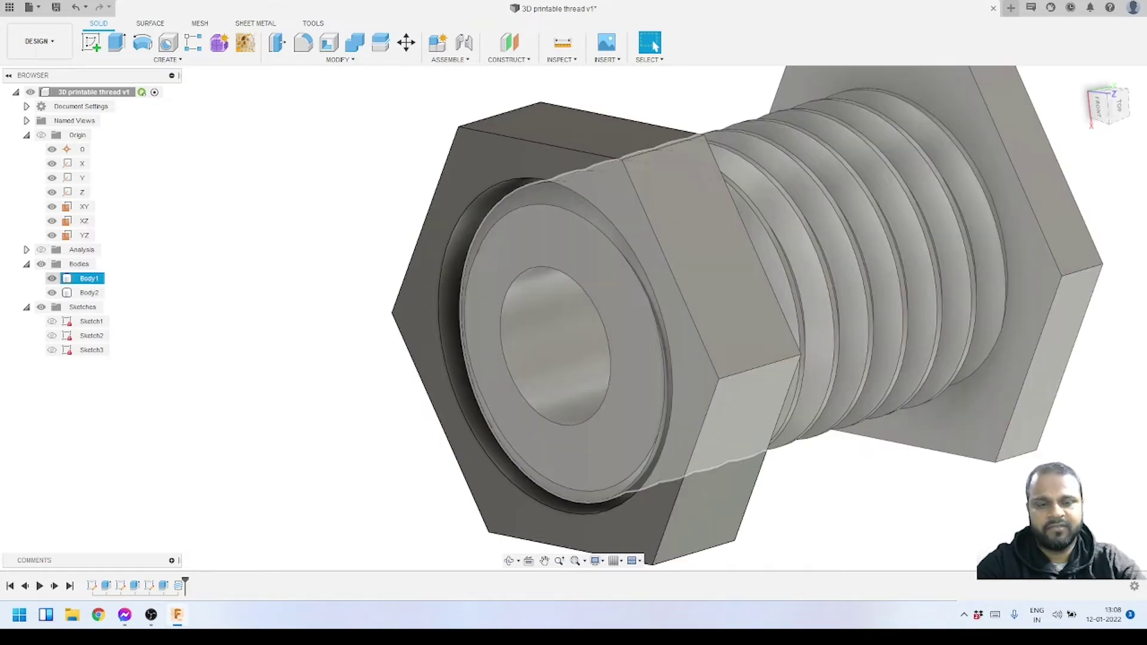
pyautogui.click(52, 278)
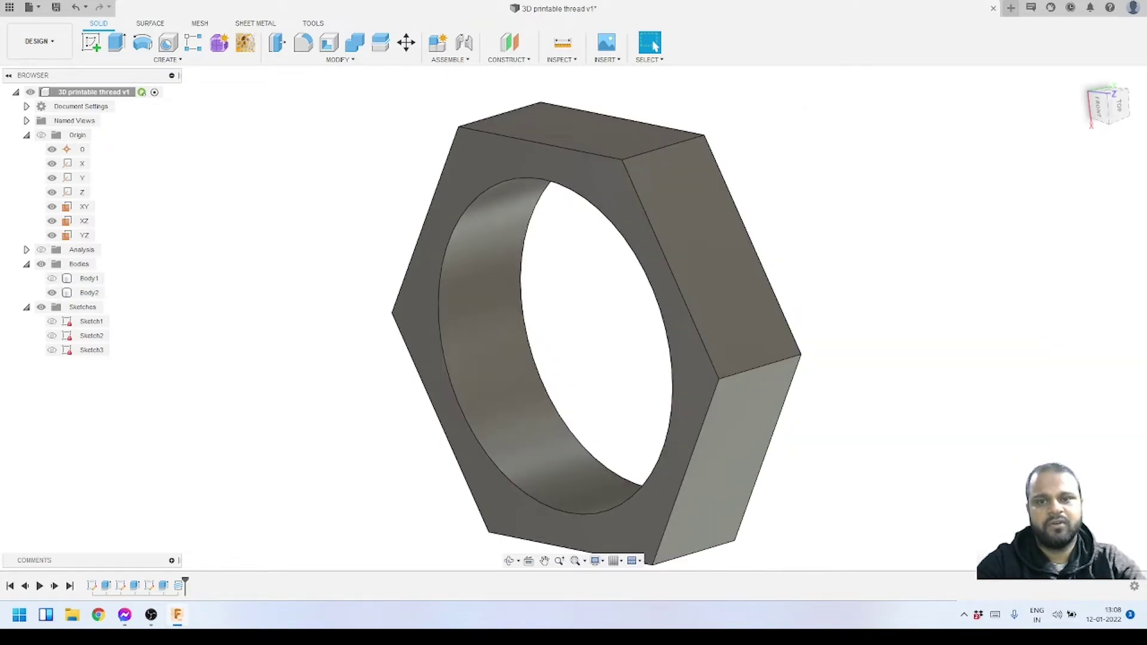
# Step: Start a Thread on the nut's inner cylindrical face and turn on modeled thread geometry
pyautogui.scroll(-2, 608, 135)
pyautogui.scroll(2, 601, 254)
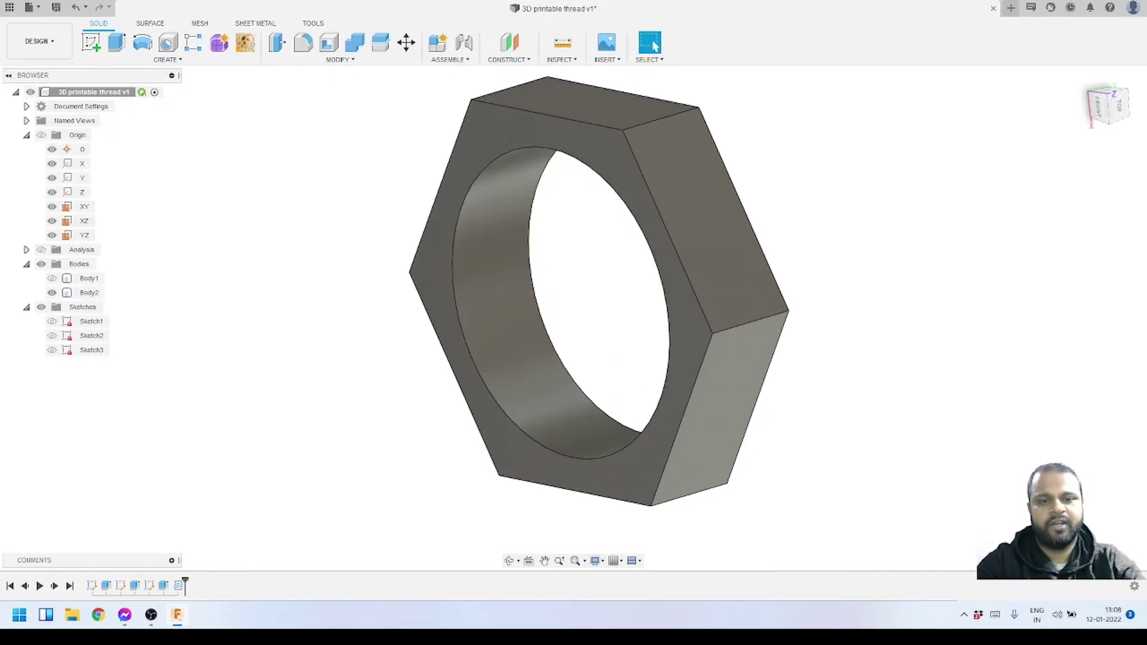
pyautogui.click(167, 59)
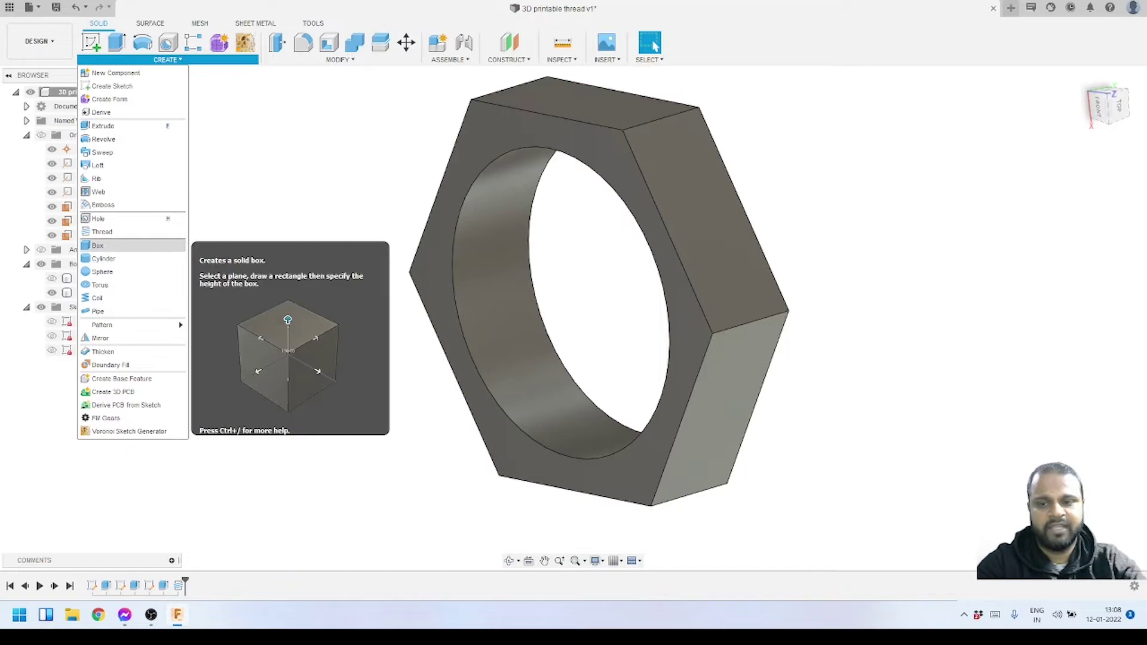
pyautogui.click(103, 231)
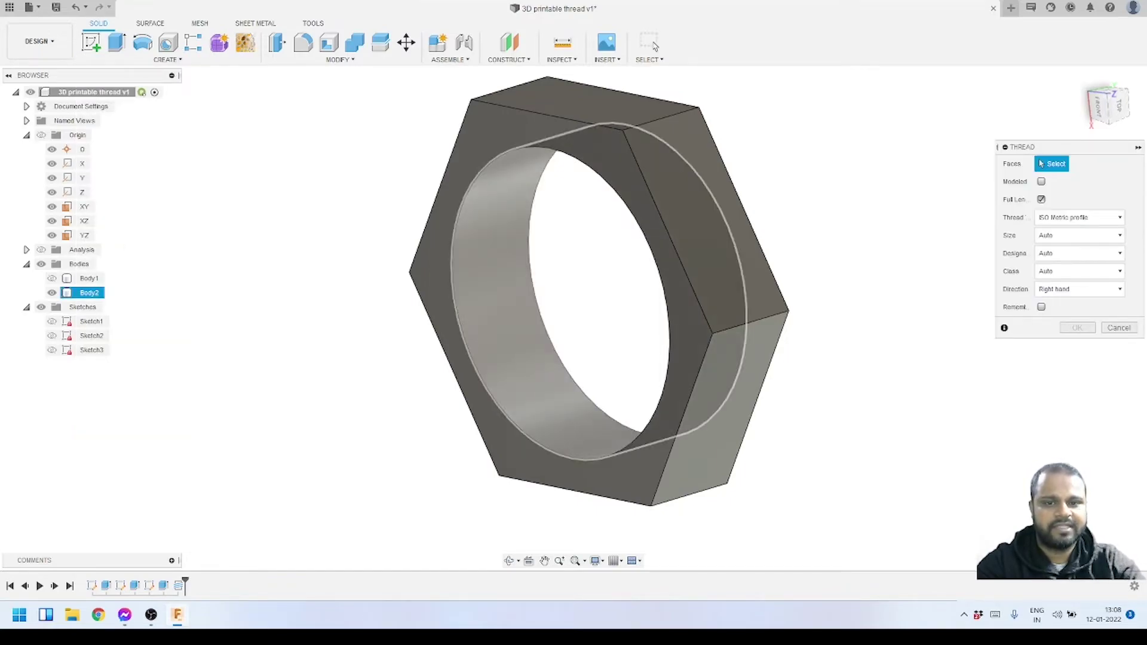
pyautogui.click(502, 299)
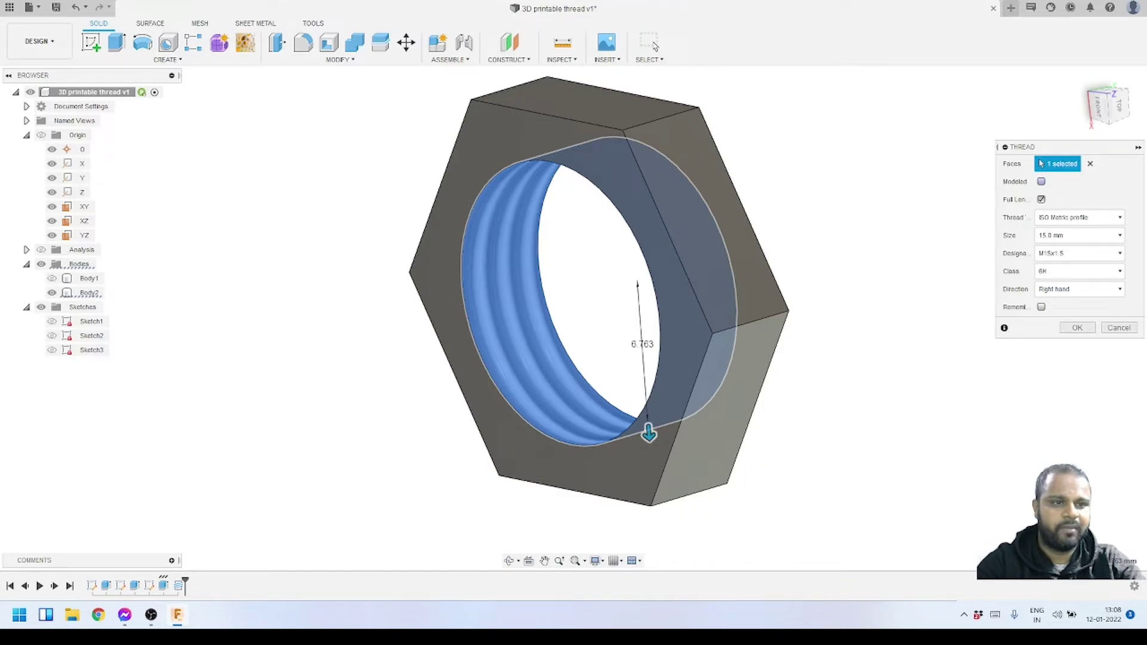
pyautogui.click(1041, 181)
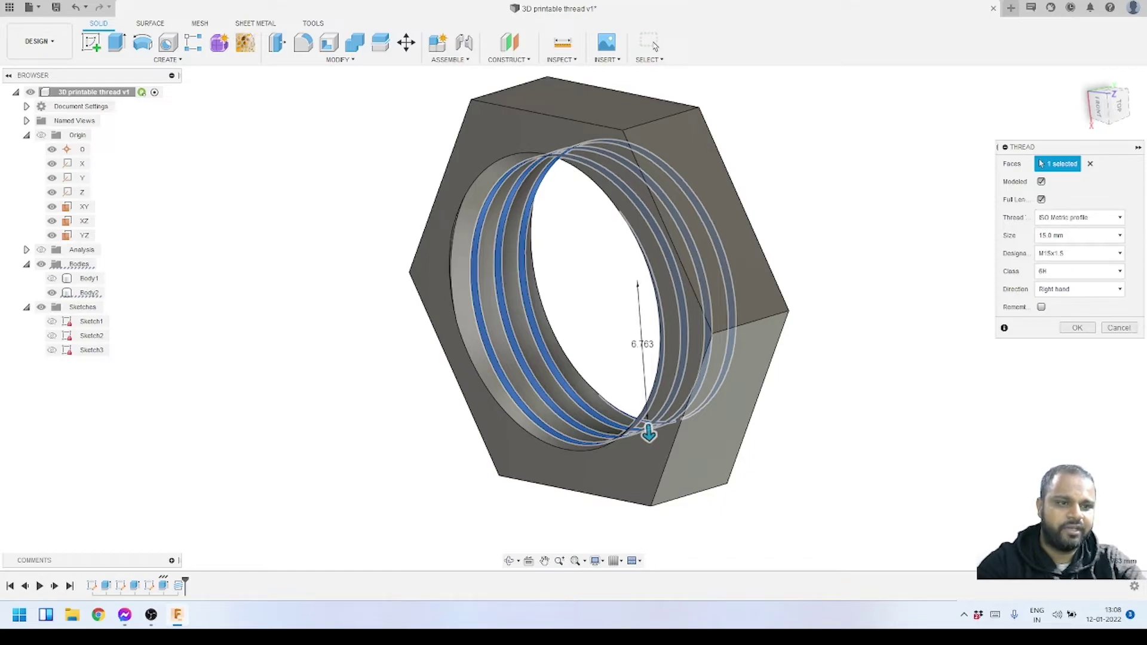
# Step: Check the available designations, keep M15x1.5, and create the full-length right-hand thread with class 6H in the nut
pyautogui.click(1079, 254)
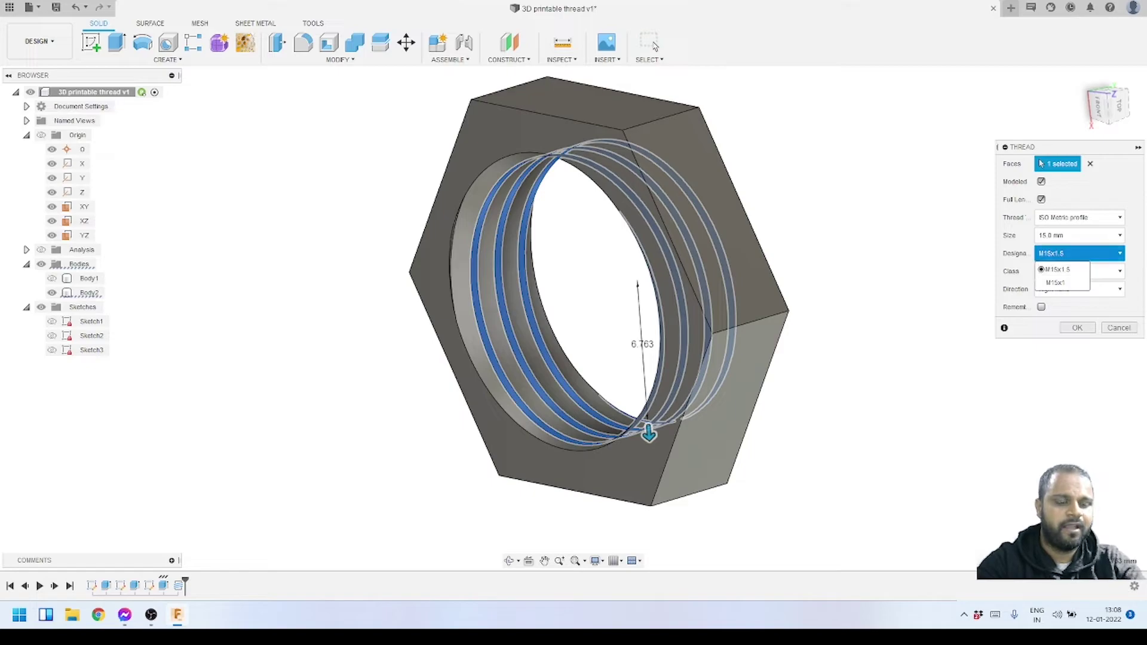
pyautogui.click(1079, 253)
pyautogui.click(1079, 253)
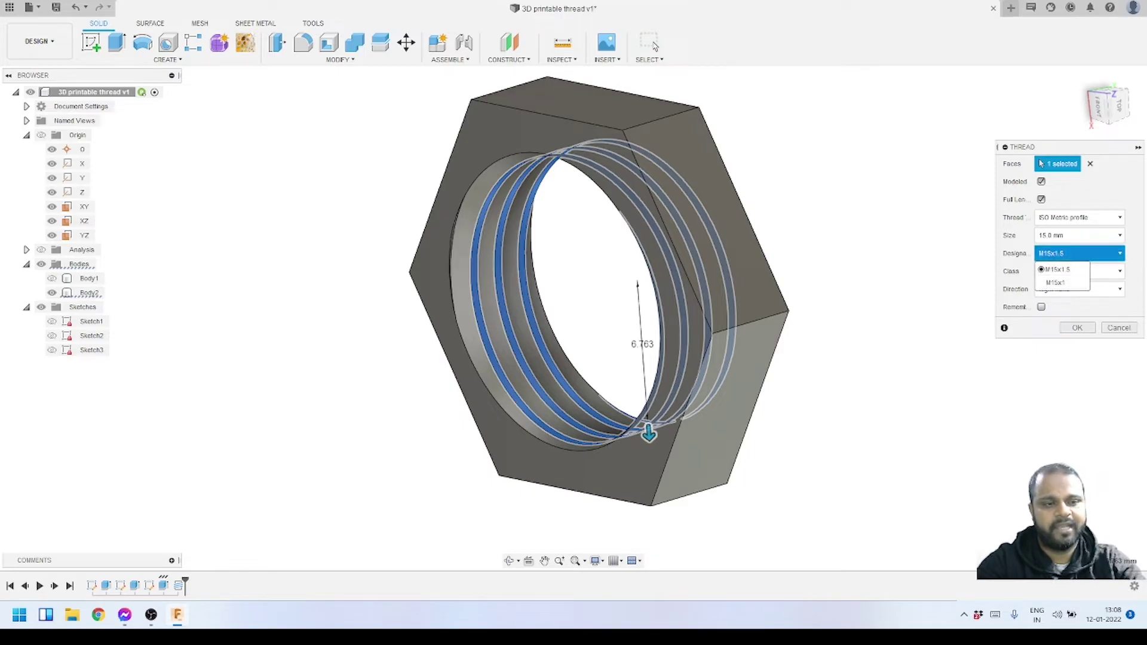
pyautogui.click(1079, 253)
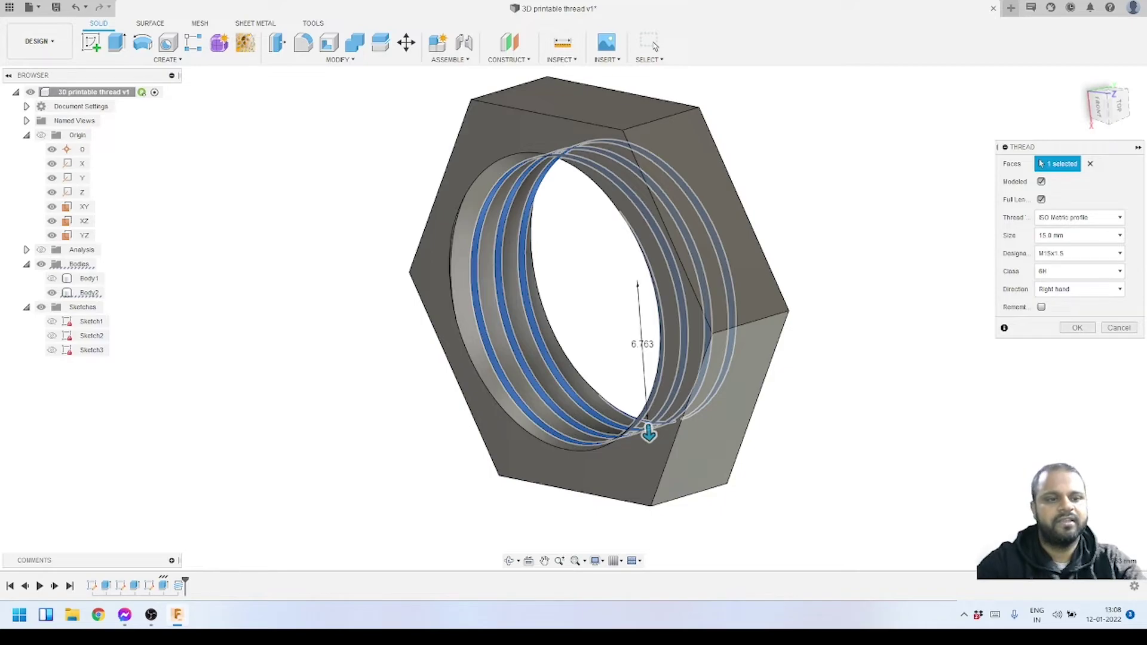
pyautogui.click(1079, 253)
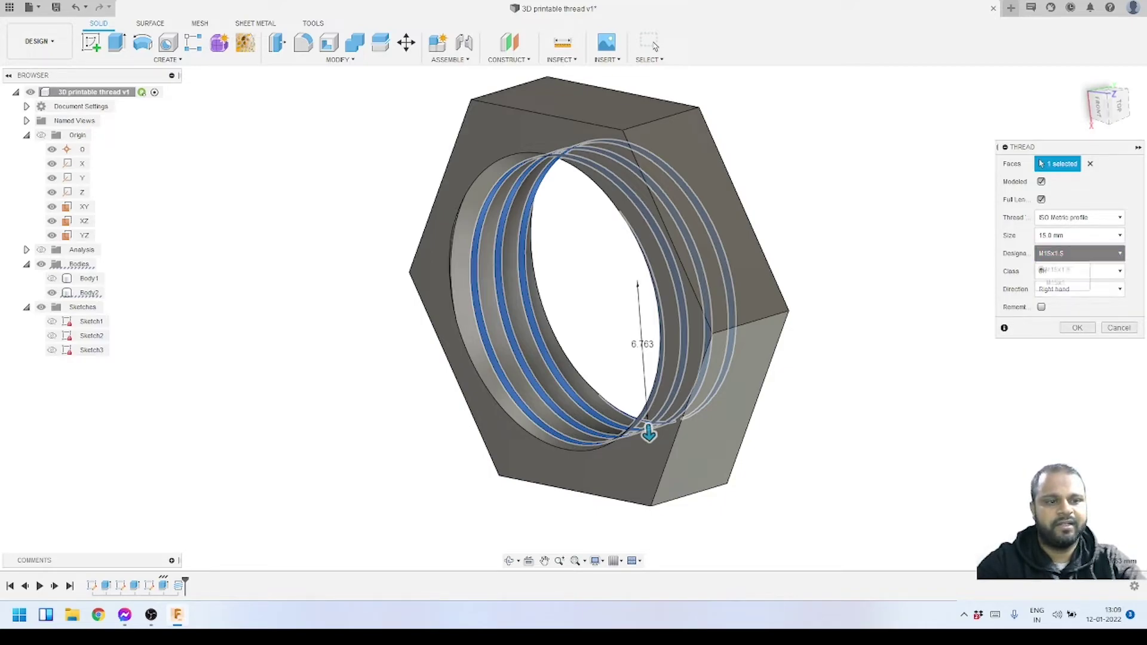
pyautogui.click(1063, 269)
pyautogui.press('Return')
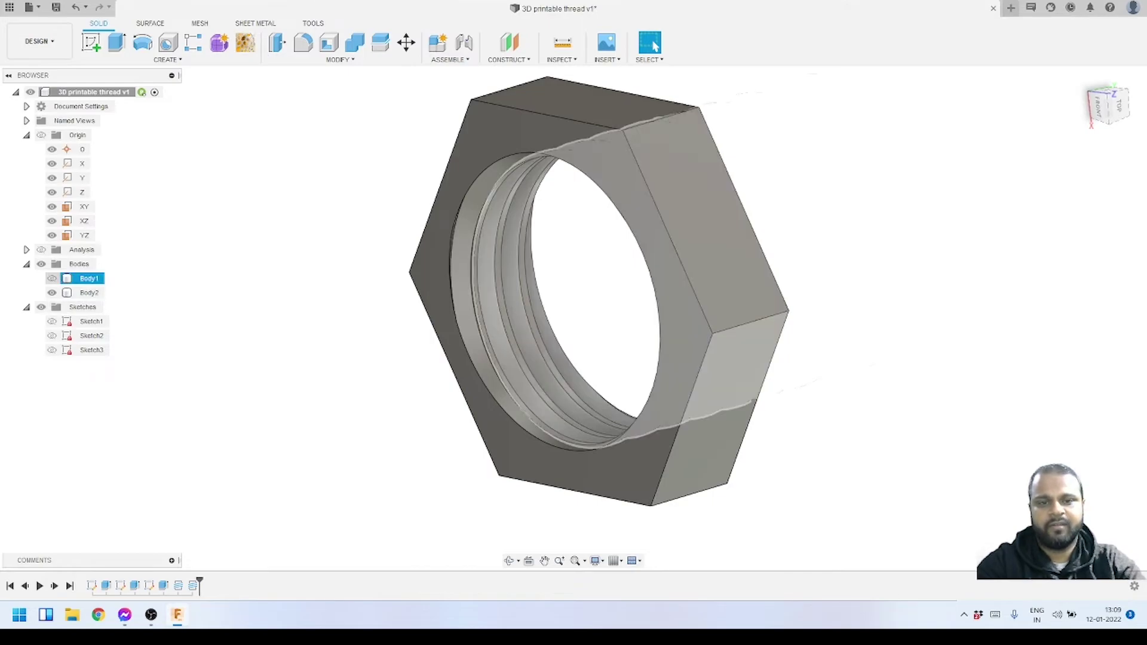
# Step: Show the bolt body and the section analysis again, viewing the section from the top
pyautogui.click(52, 279)
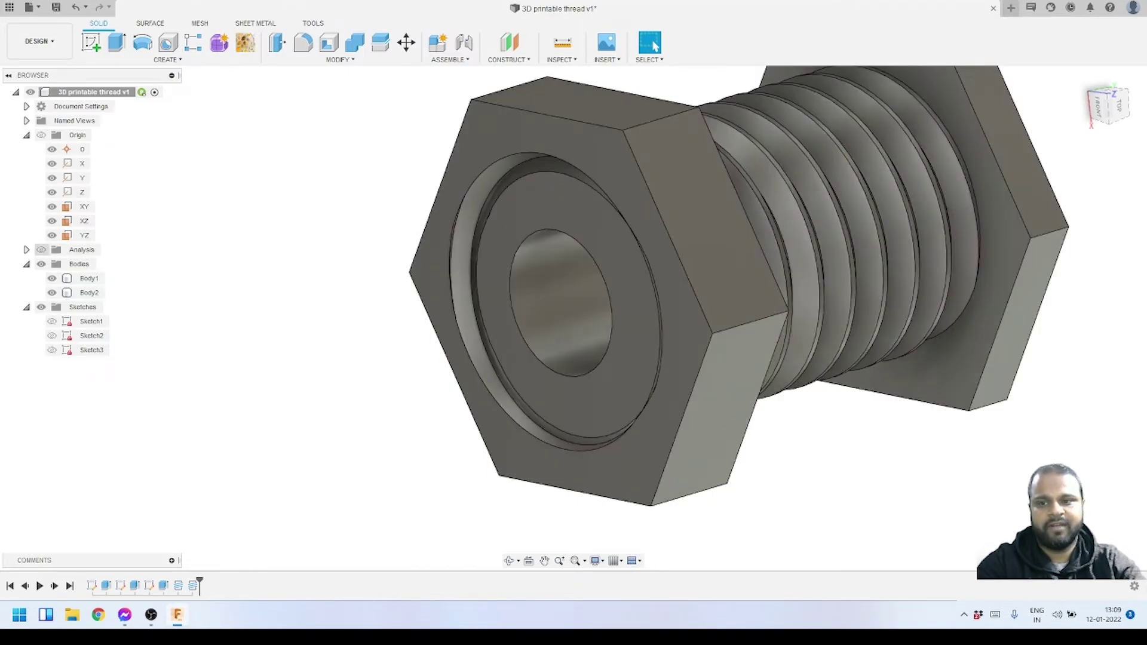
pyautogui.click(42, 250)
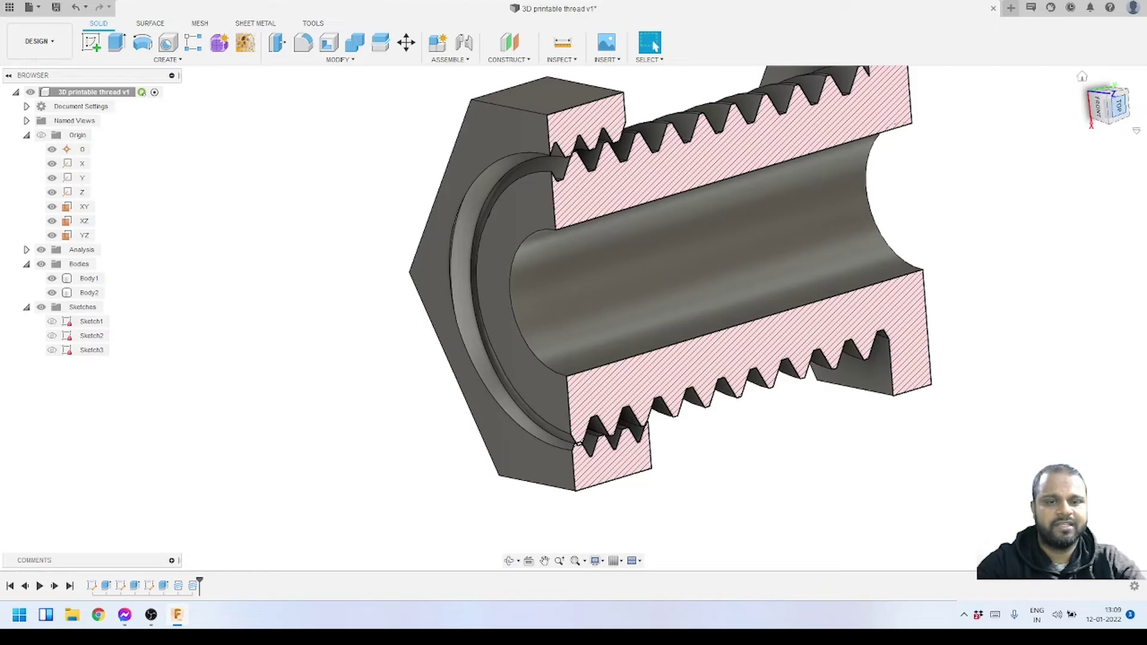
pyautogui.click(1118, 106)
# Step: Examine how the nut's thread profile lines up with the bolt's thread in the section
pyautogui.click(89, 292)
pyautogui.scroll(5, 502, 150)
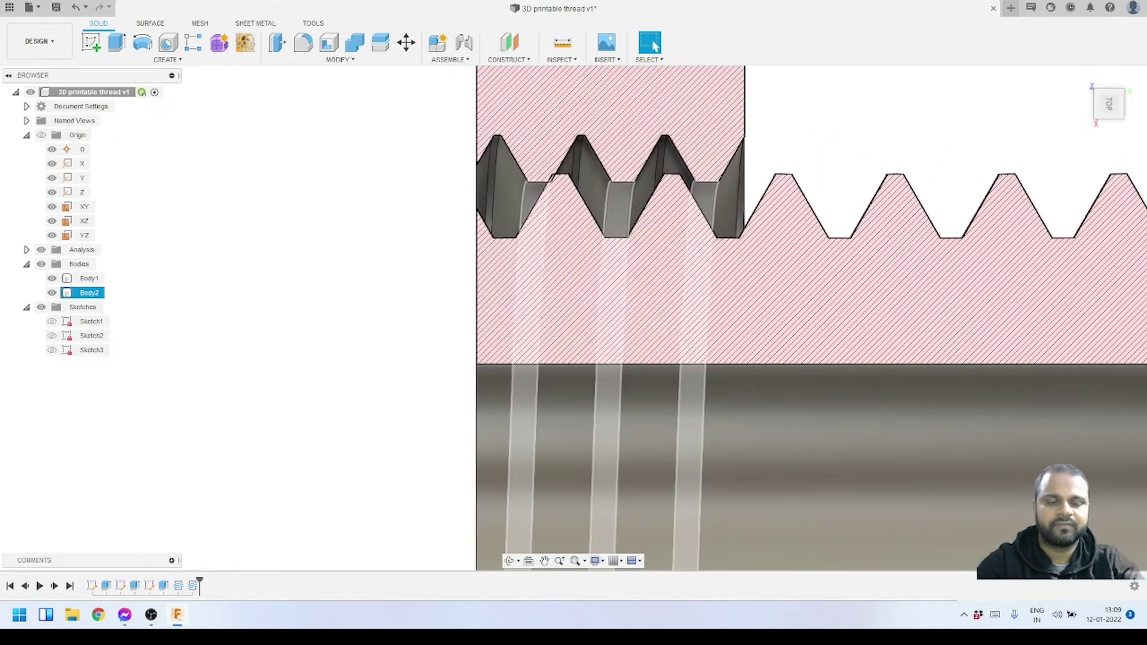
pyautogui.scroll(-4, 526, 172)
pyautogui.scroll(1, 549, 212)
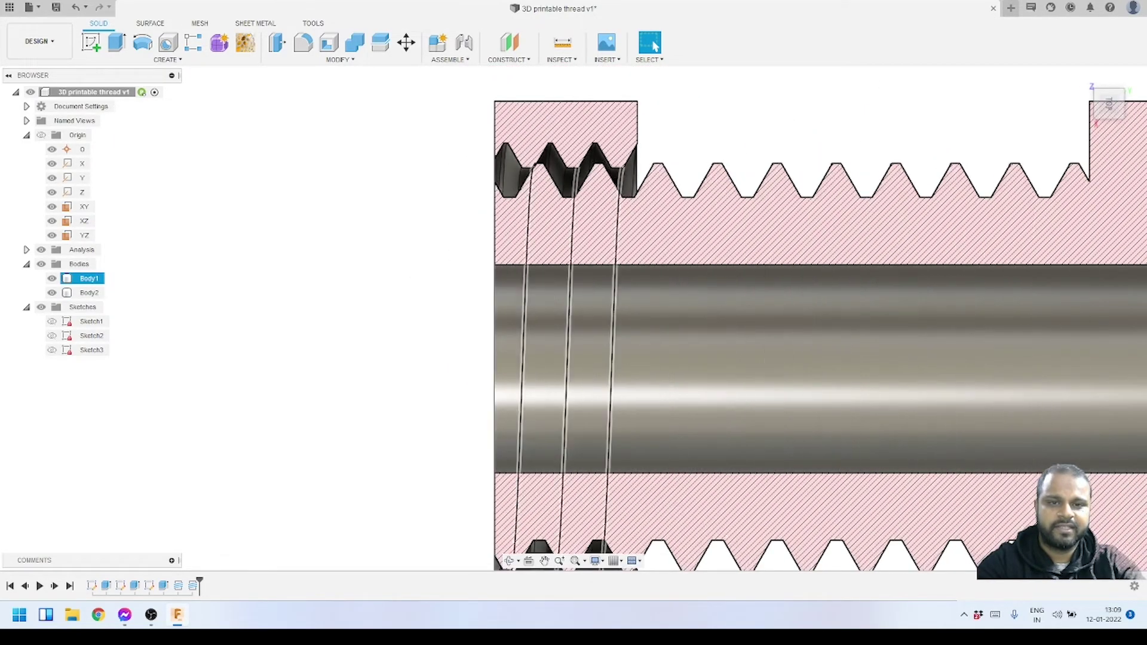
pyautogui.scroll(-3, 532, 178)
pyautogui.scroll(2, 559, 323)
pyautogui.press('Escape')
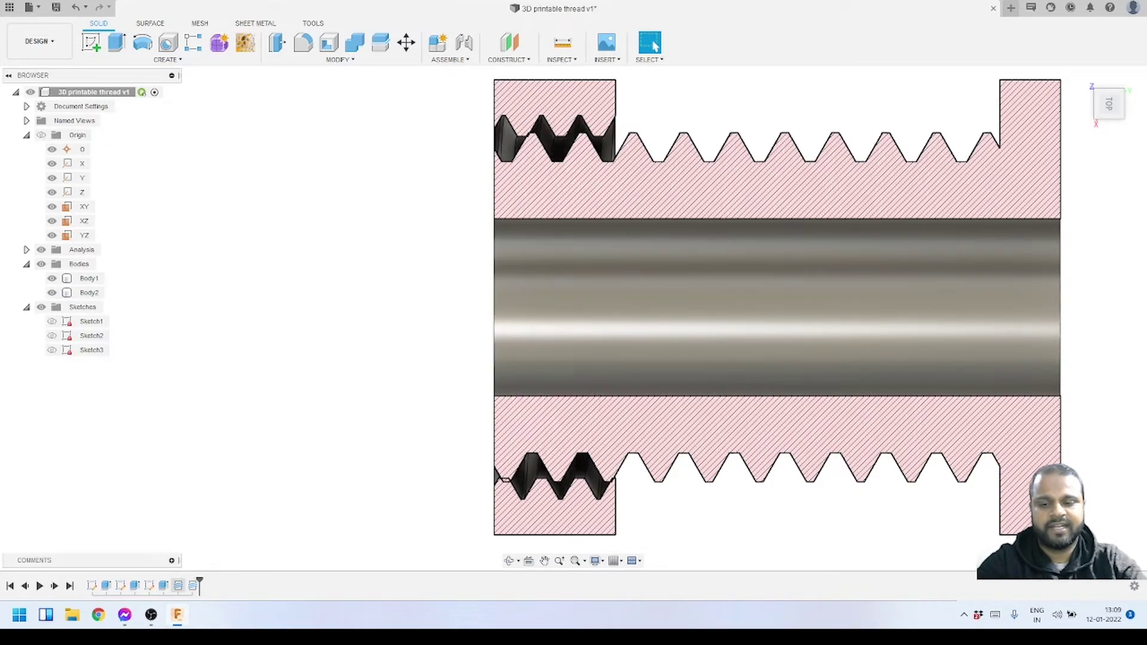
# Step: Check the bolt thread's settings, and edit the nut's thread to a size of 14.0 mm
pyautogui.click(178, 586)
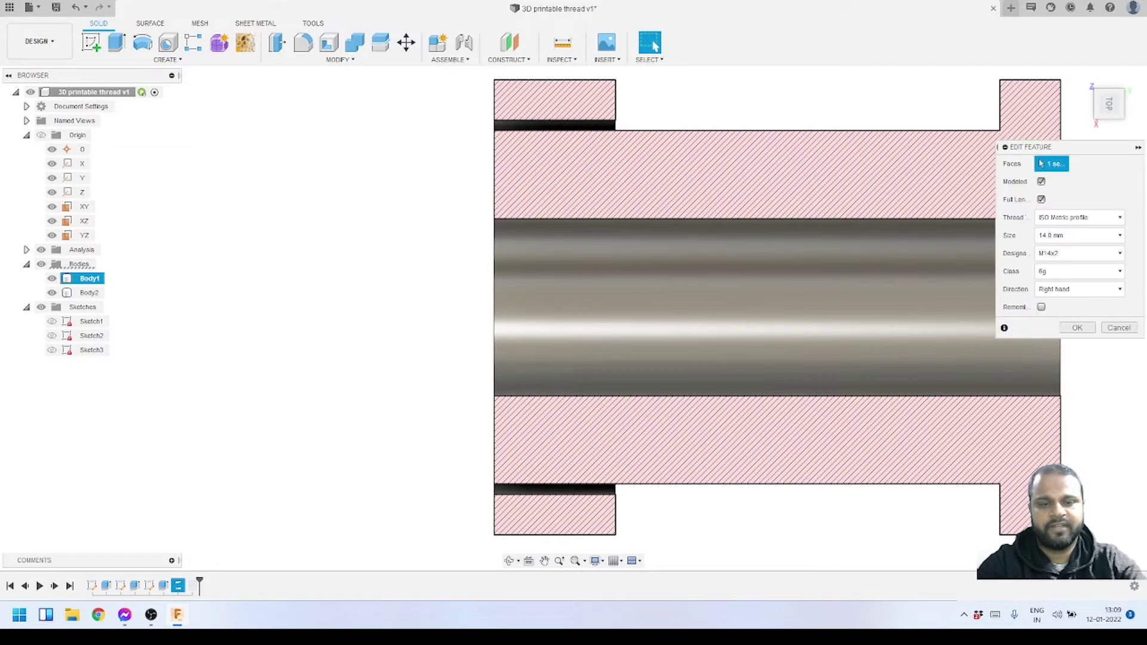
pyautogui.click(1076, 327)
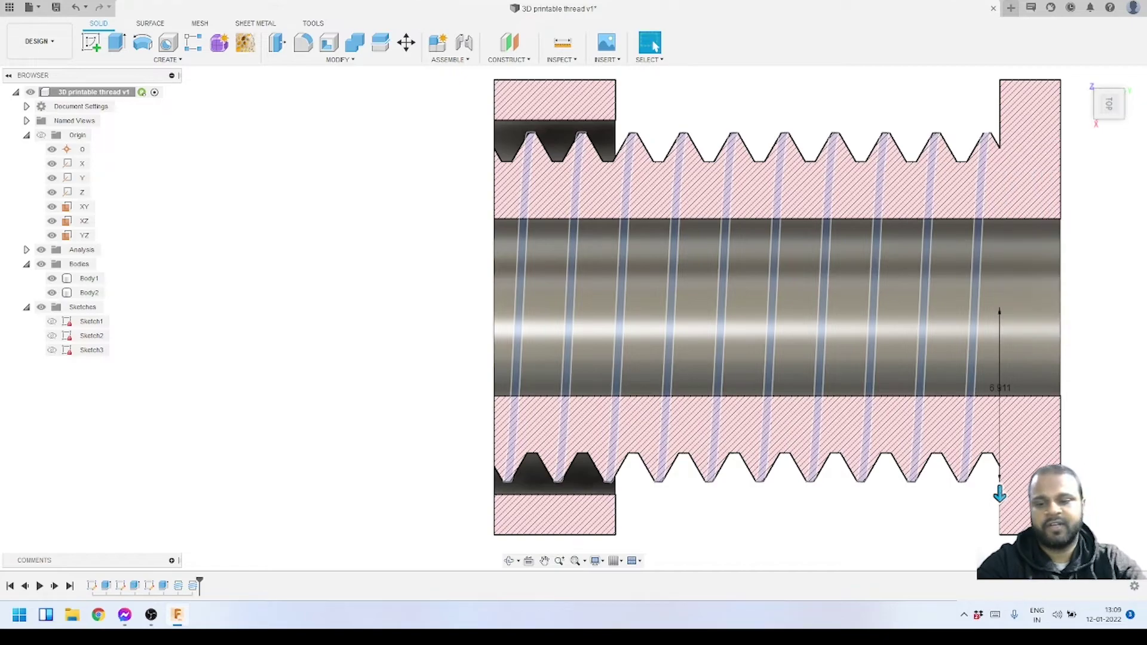
pyautogui.click(192, 586)
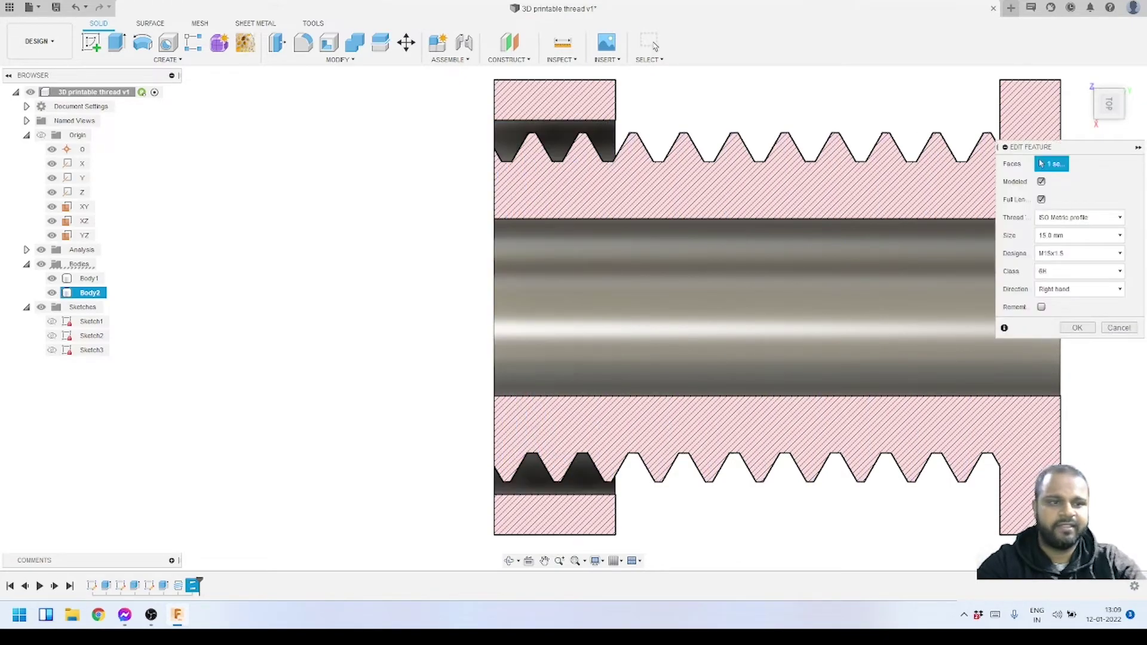
pyautogui.click(1078, 234)
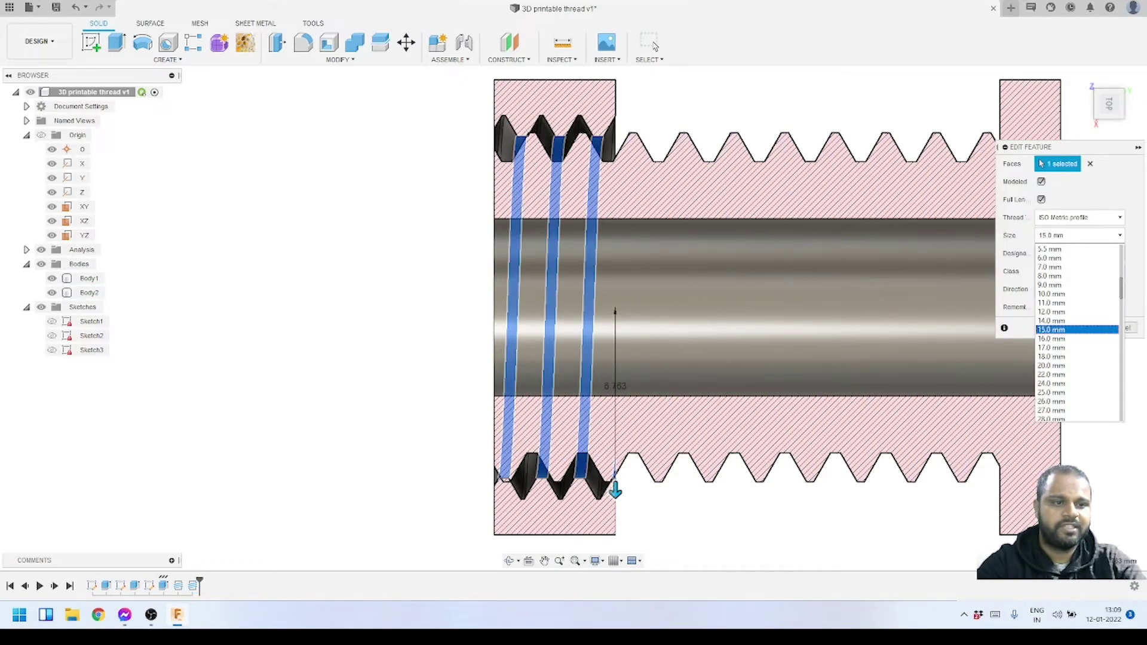
pyautogui.click(1052, 320)
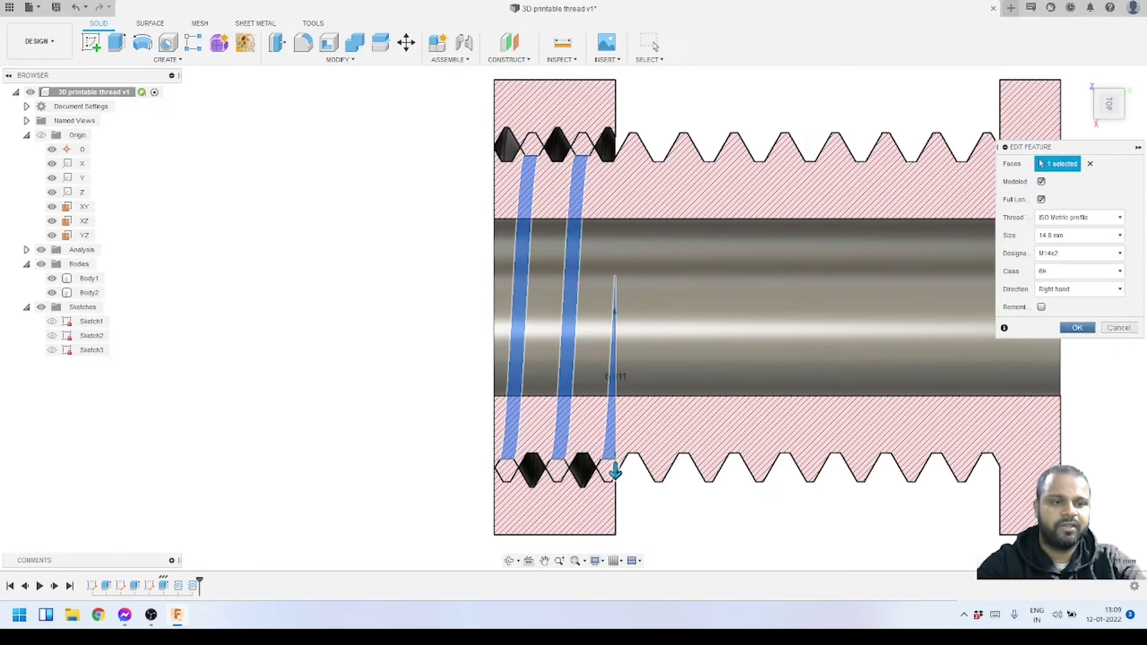
# Step: Keep the M14x2 designation and class 6H for the nut's thread and apply the edited feature
pyautogui.scroll(3, 558, 154)
pyautogui.scroll(-2, 696, 179)
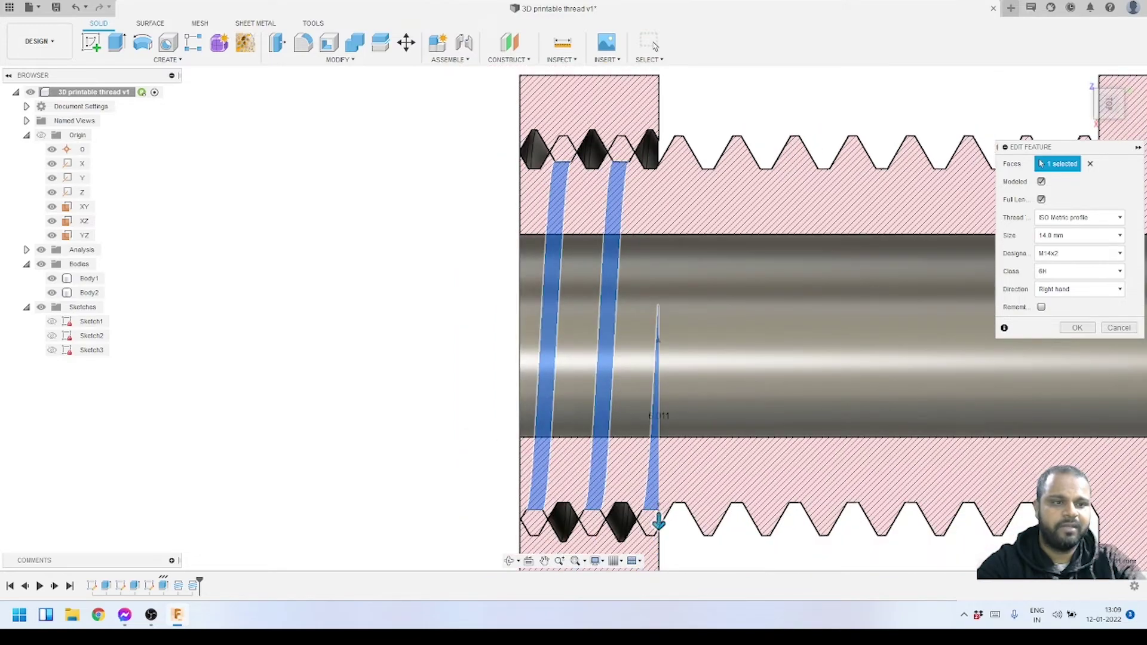
pyautogui.click(1078, 253)
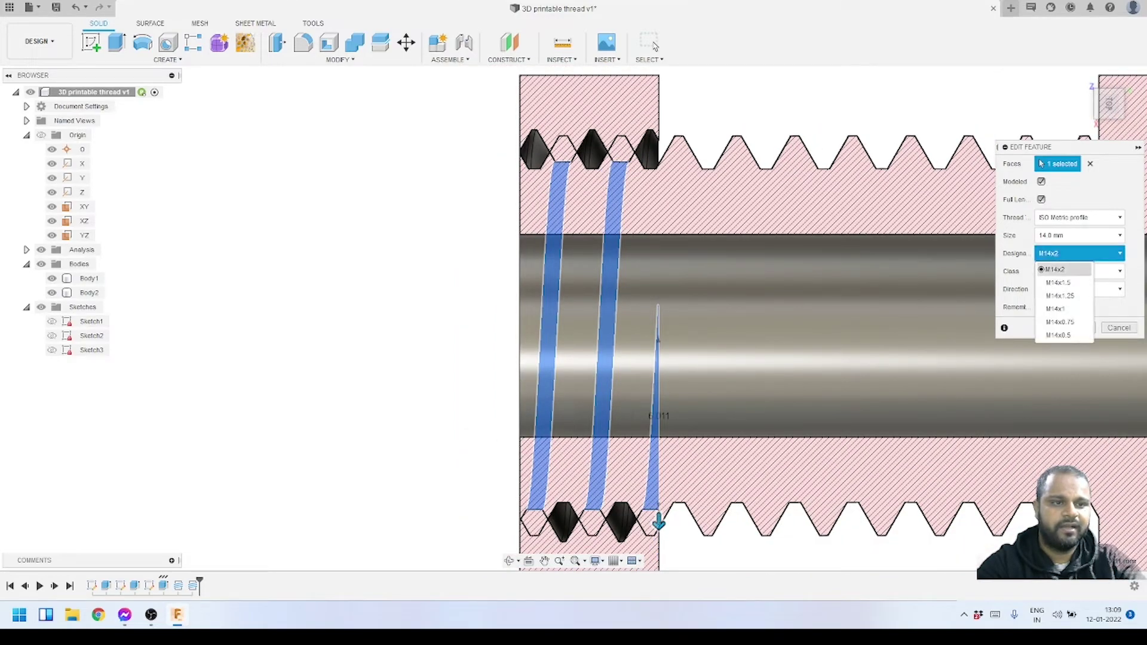
pyautogui.click(1062, 268)
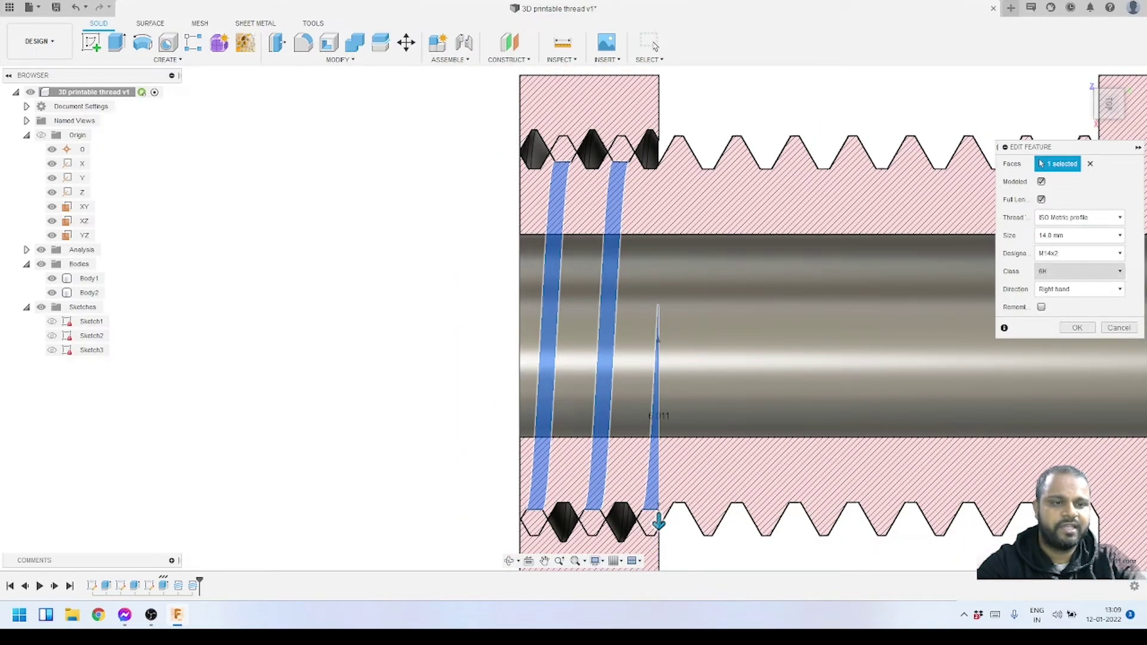
pyautogui.click(1078, 272)
pyautogui.click(1051, 289)
pyautogui.click(1076, 327)
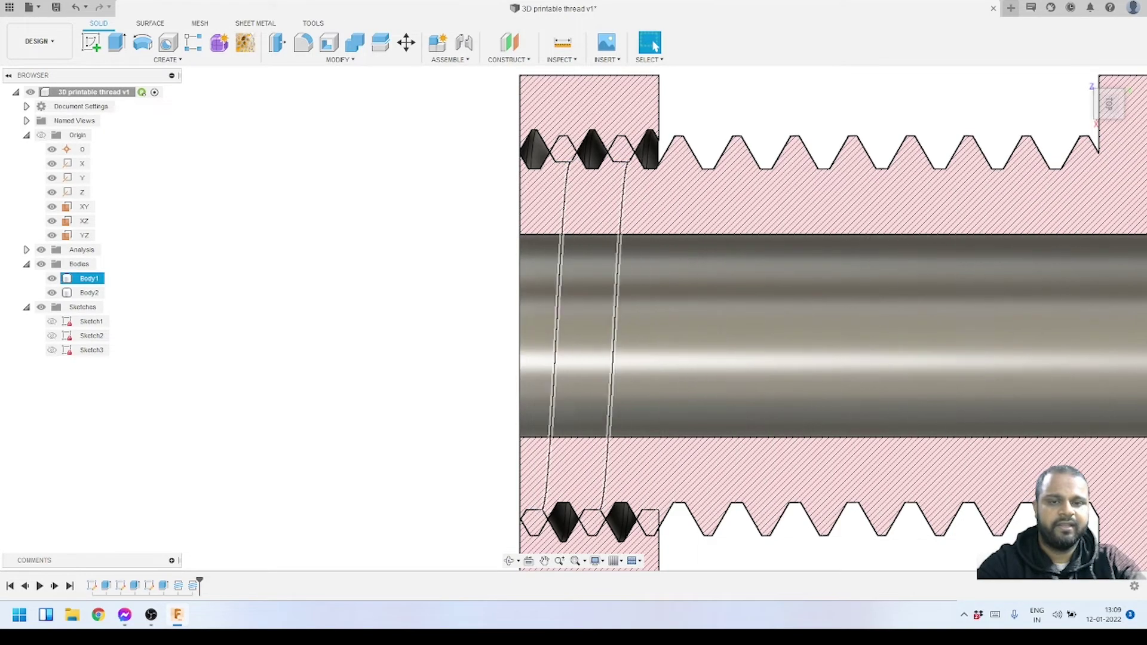
# Step: Examine the fit between the nut's and bolt's thread profiles in the section, from an angle and from the top
pyautogui.scroll(-2, 576, 190)
pyautogui.keyDown('shift'); pyautogui.moveTo(576, 190); pyautogui.dragTo(628, 215, button='middle'); pyautogui.keyUp('shift')
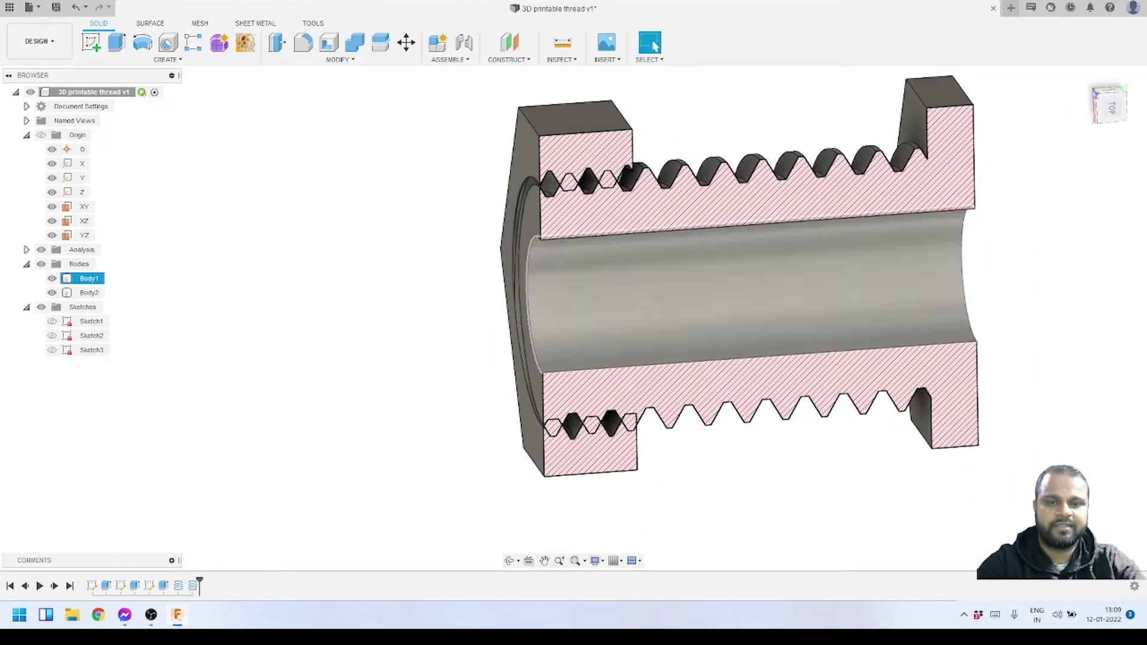
pyautogui.scroll(3, 627, 212)
pyautogui.scroll(-2, 741, 179)
pyautogui.keyDown('shift'); pyautogui.moveTo(741, 179); pyautogui.dragTo(678, 146, button='middle'); pyautogui.keyUp('shift')
pyautogui.scroll(-2, 536, 246)
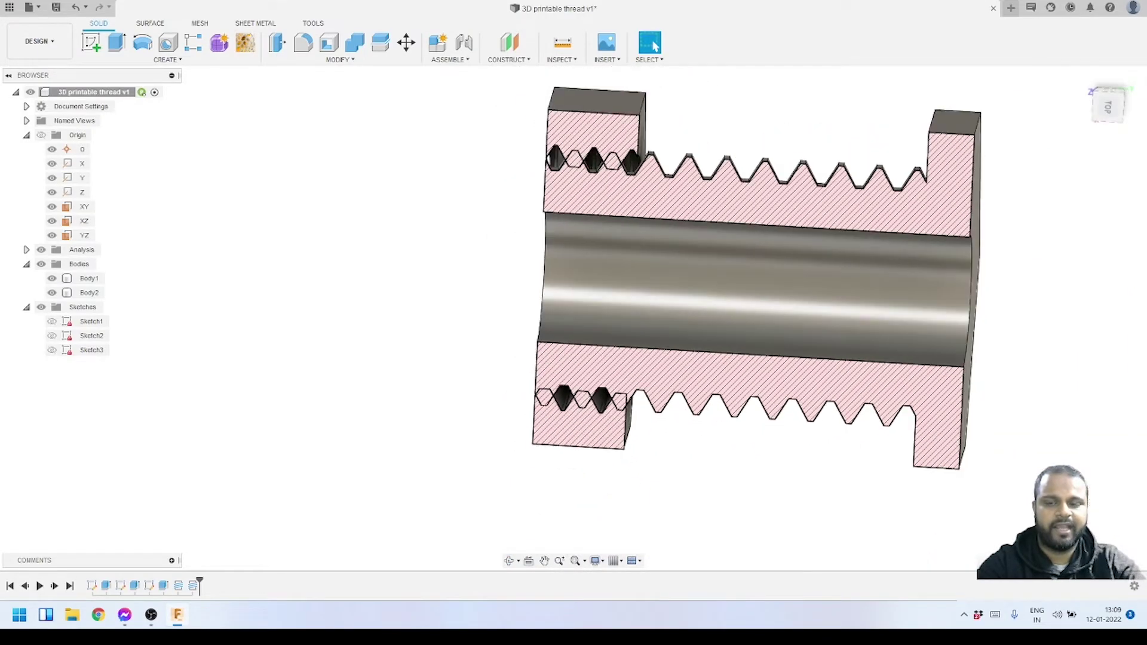
pyautogui.click(1108, 107)
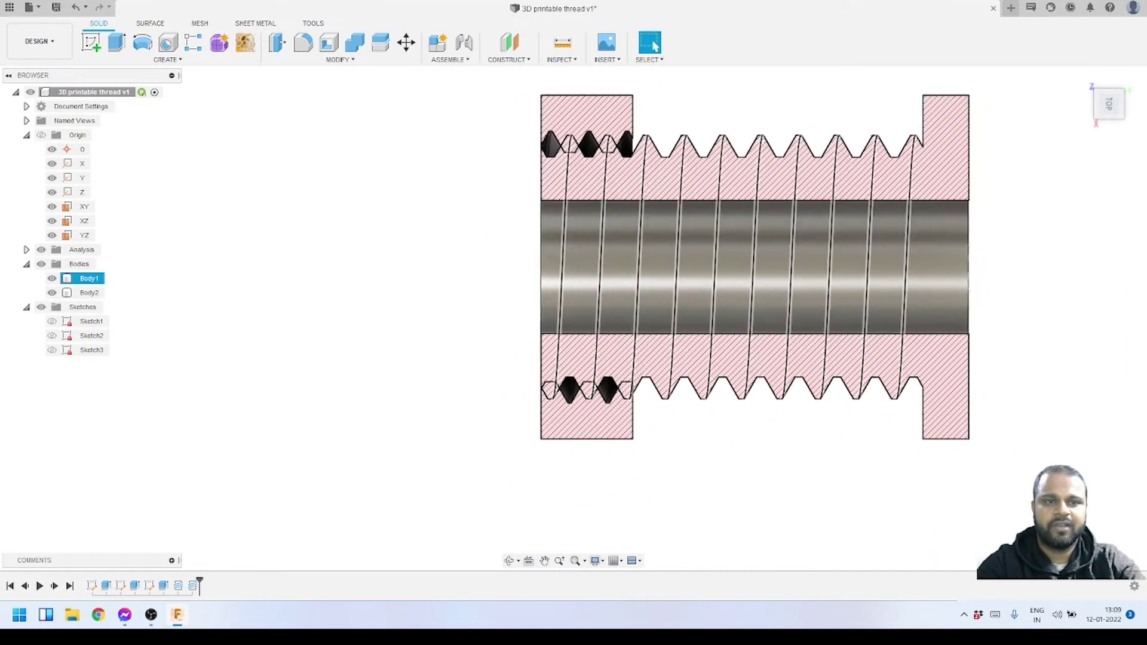
pyautogui.scroll(-3, 581, 318)
pyautogui.scroll(2, 575, 248)
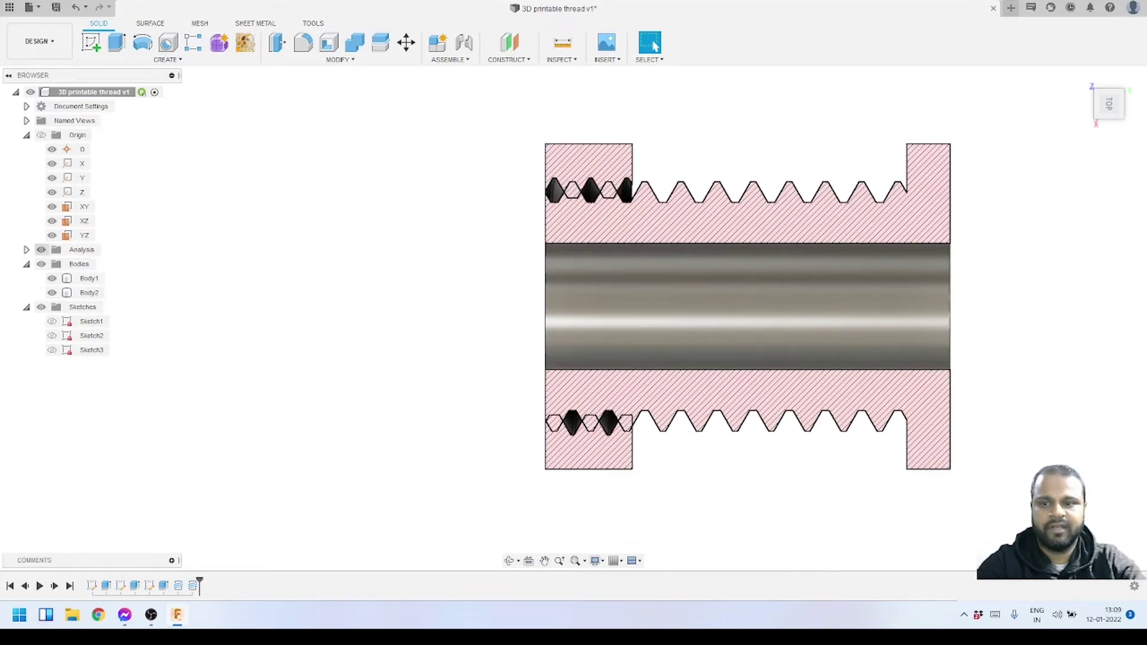
# Step: Move the nut body 1 mm along Y so its thread profile lines up with the bolt's thread
pyautogui.scroll(1, 630, 152)
pyautogui.click(89, 292)
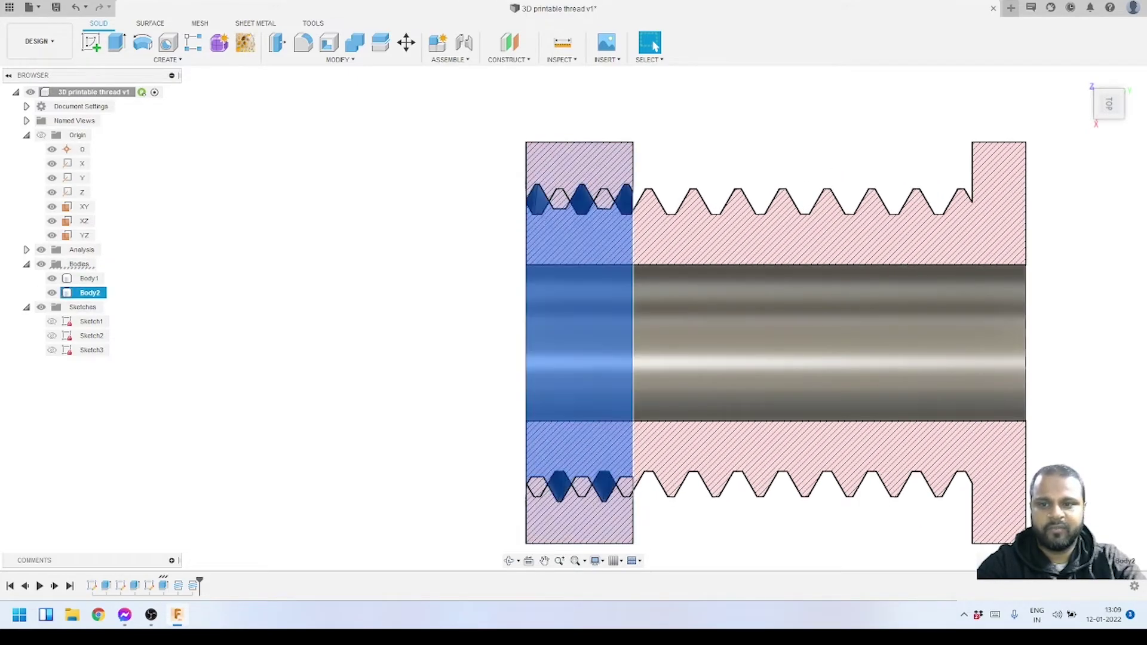
pyautogui.press('m')
pyautogui.scroll(5, 571, 139)
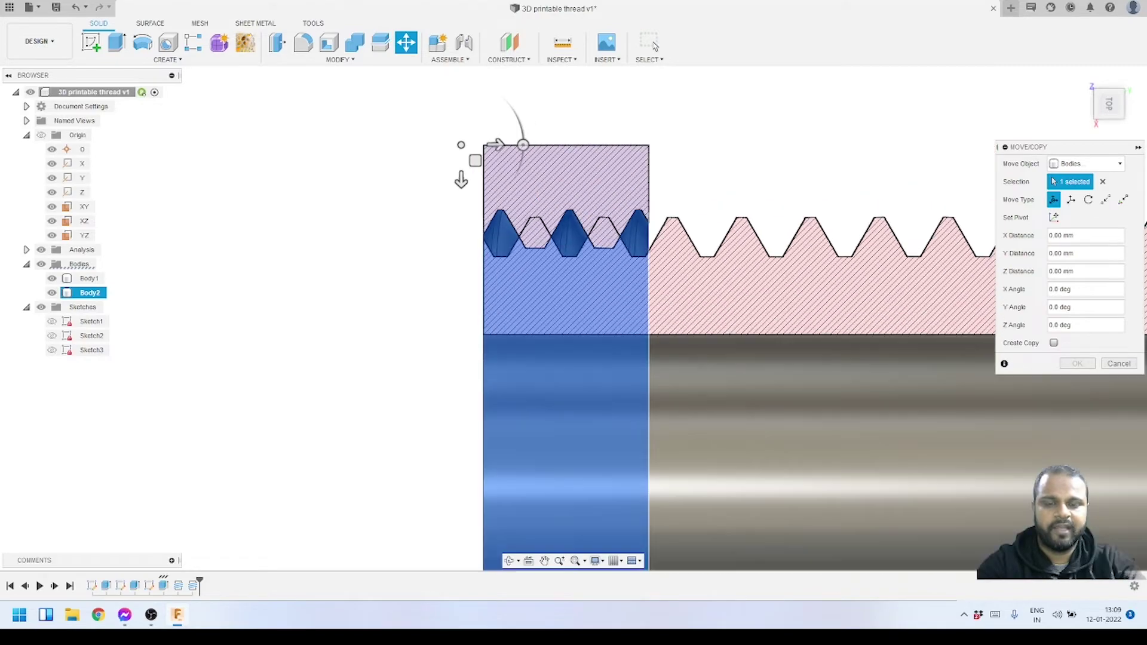
pyautogui.moveTo(463, 145); pyautogui.dragTo(516, 145)
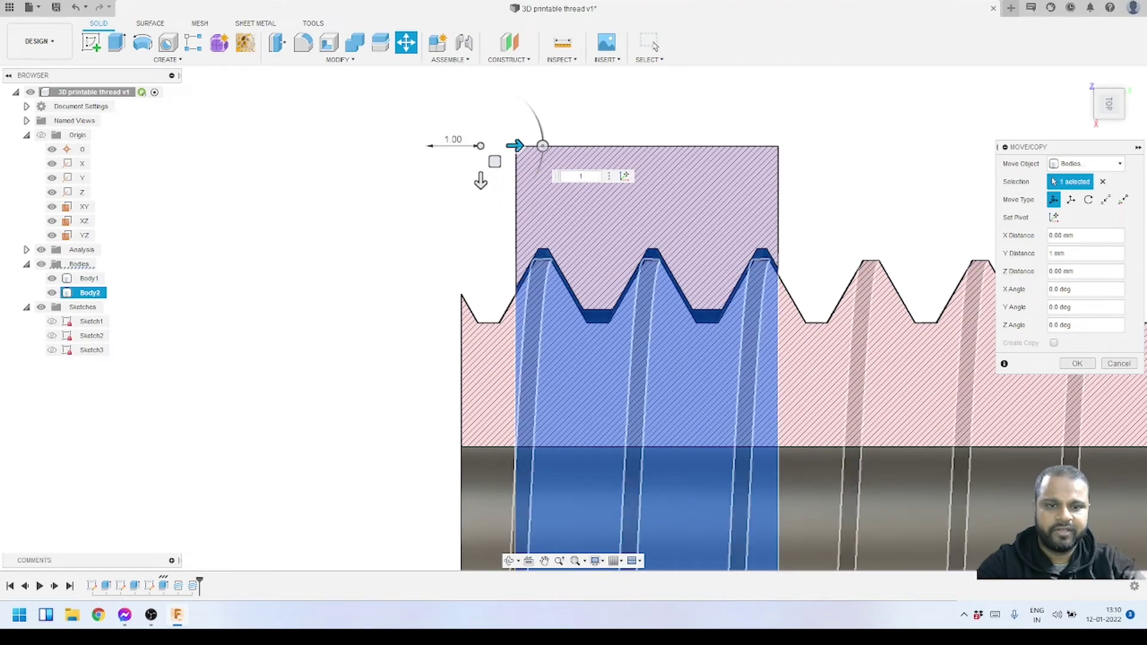
pyautogui.click(654, 44)
pyautogui.scroll(-5, 618, 149)
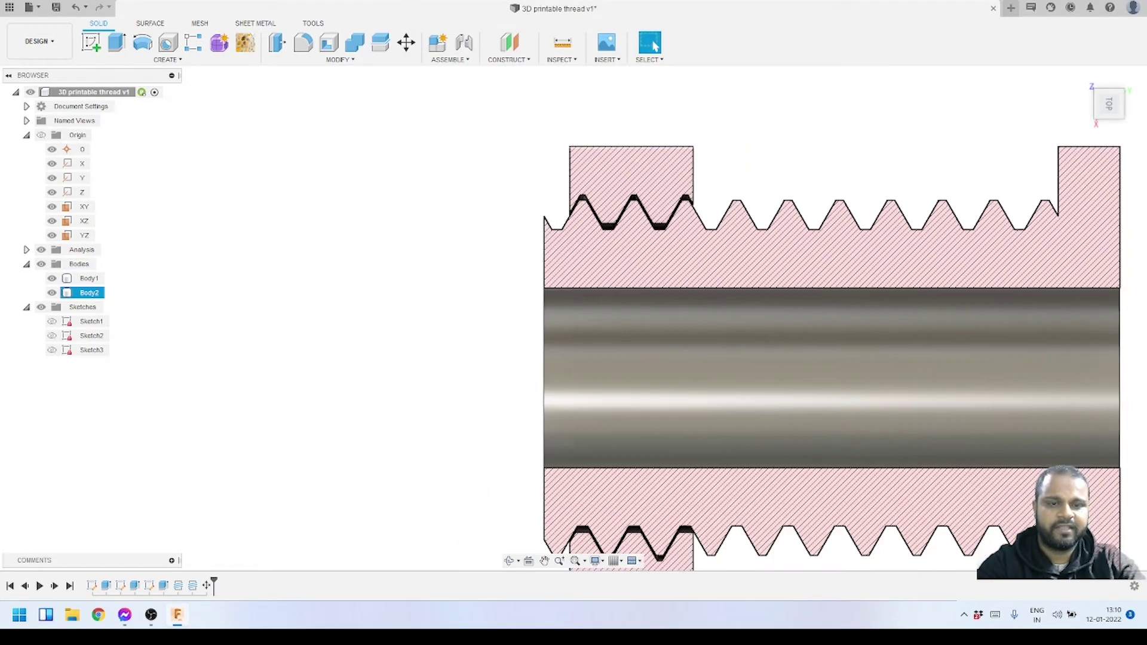
# Step: Examine the gap between the nut's and bolt's thread flanks in the section
pyautogui.scroll(5, 626, 506)
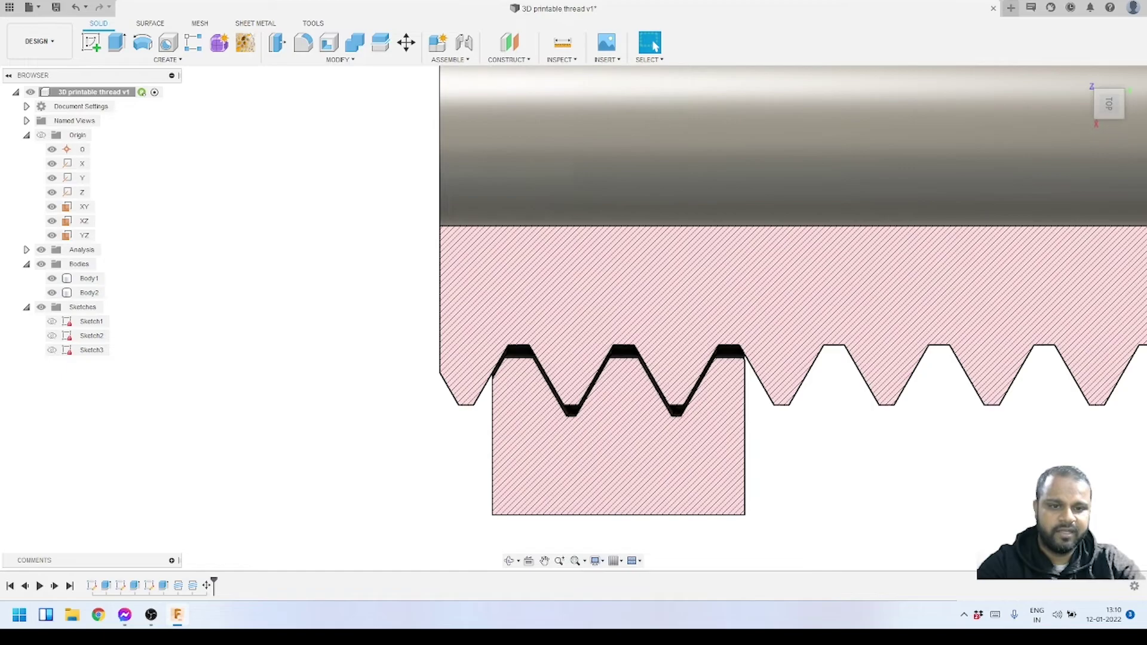
pyautogui.scroll(-2, 704, 426)
pyautogui.press('Escape')
pyautogui.click(509, 561)
pyautogui.scroll(5, 597, 416)
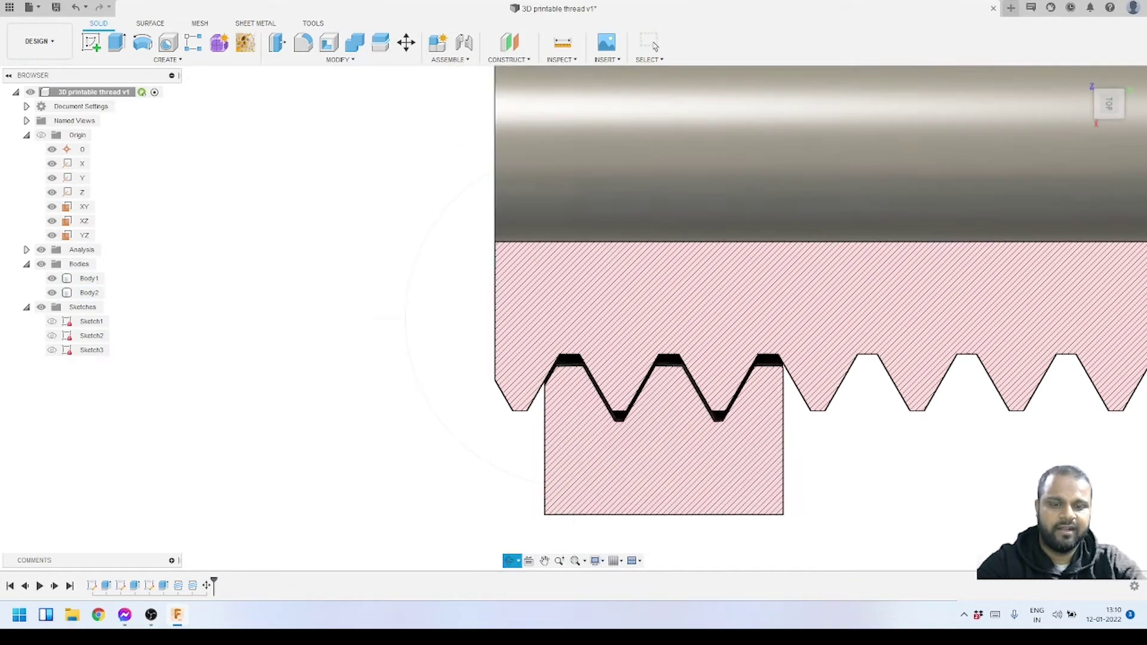
pyautogui.moveTo(597, 416); pyautogui.dragTo(568, 454)
pyautogui.scroll(-6, 551, 424)
pyautogui.keyDown('shift'); pyautogui.moveTo(655, 46); pyautogui.dragTo(655, 46, button='middle'); pyautogui.keyUp('shift')
# Step: Turn off the section analysis and hide the nut body, leaving the bolt visible
pyautogui.click(41, 250)
pyautogui.click(89, 279)
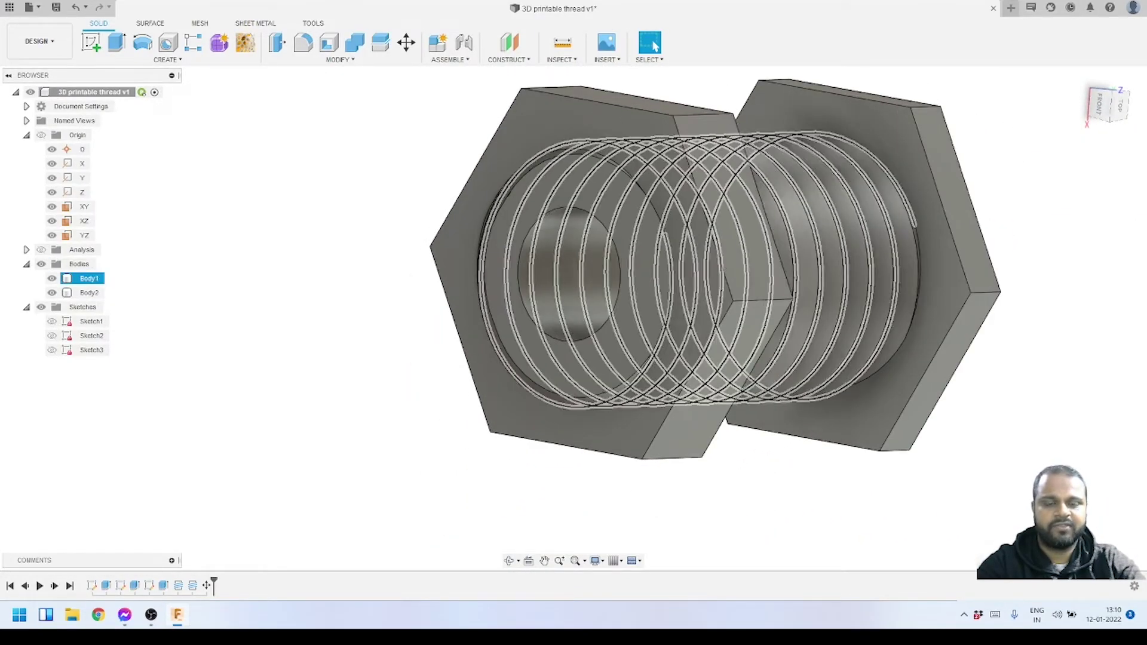
pyautogui.scroll(1, 550, 358)
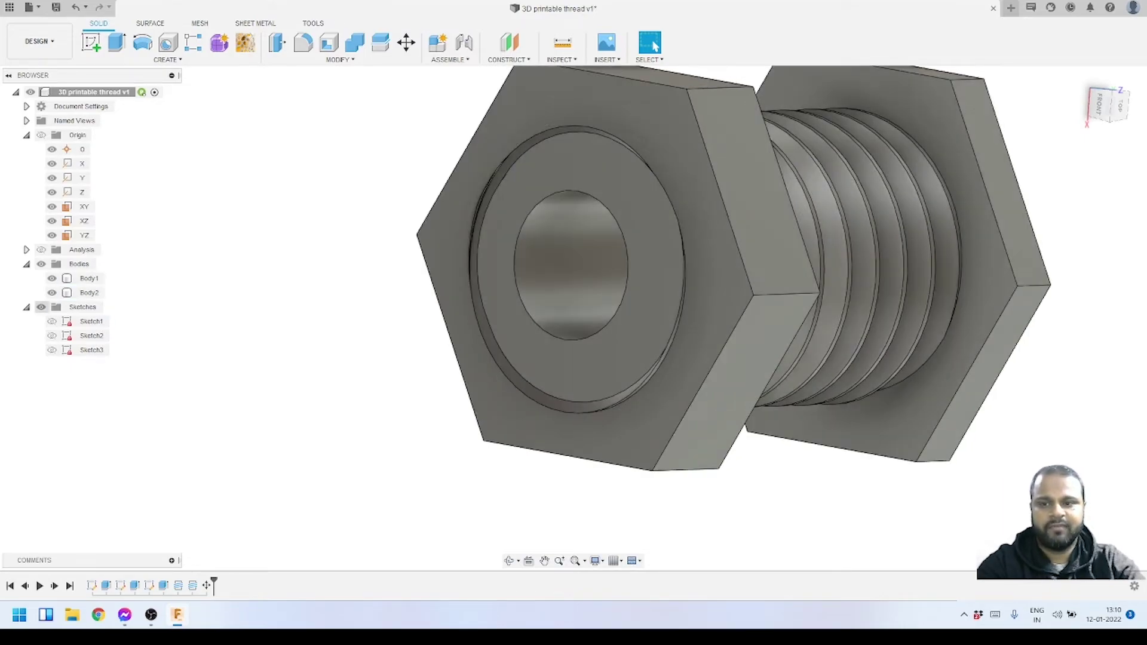
pyautogui.click(89, 292)
pyautogui.click(51, 292)
pyautogui.click(89, 279)
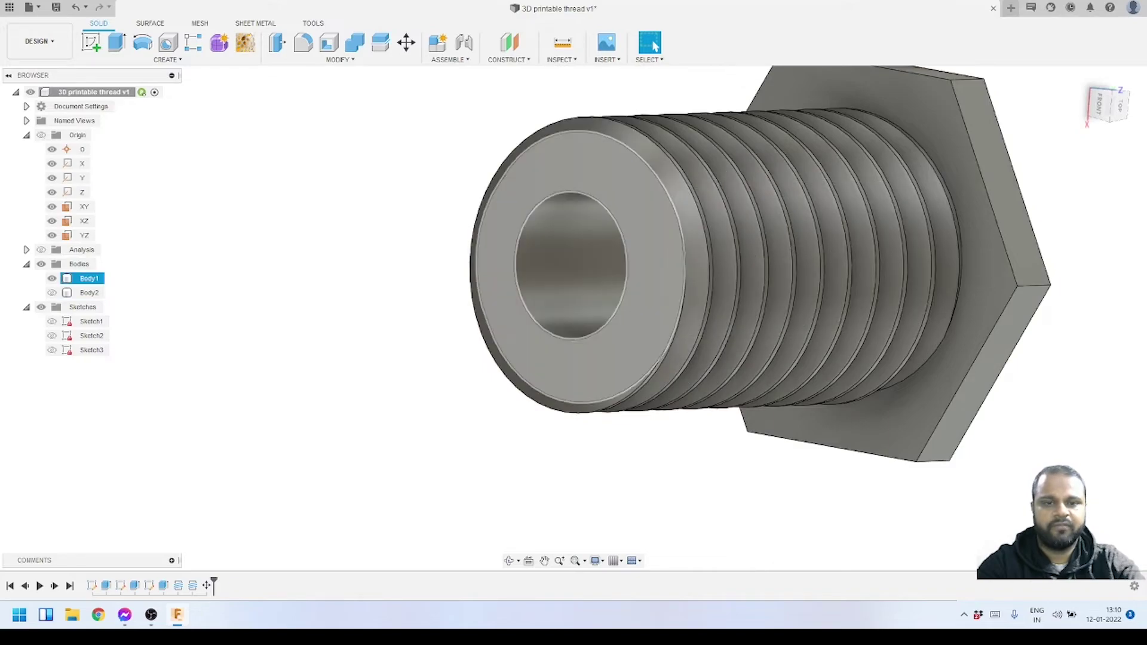
# Step: Examine the bolt's thread flanks near the free end from several angles
pyautogui.scroll(-4, 568, 155)
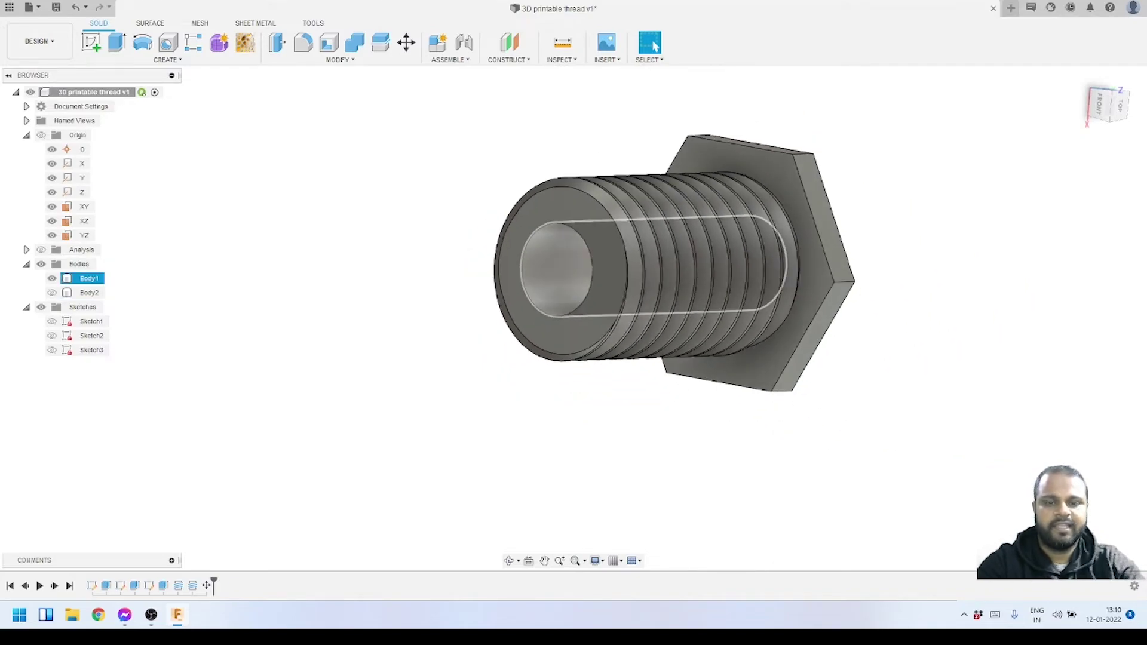
pyautogui.click(510, 560)
pyautogui.scroll(3, 696, 243)
pyautogui.moveTo(697, 243); pyautogui.dragTo(746, 239)
pyautogui.scroll(-3, 746, 245)
pyautogui.scroll(4, 633, 313)
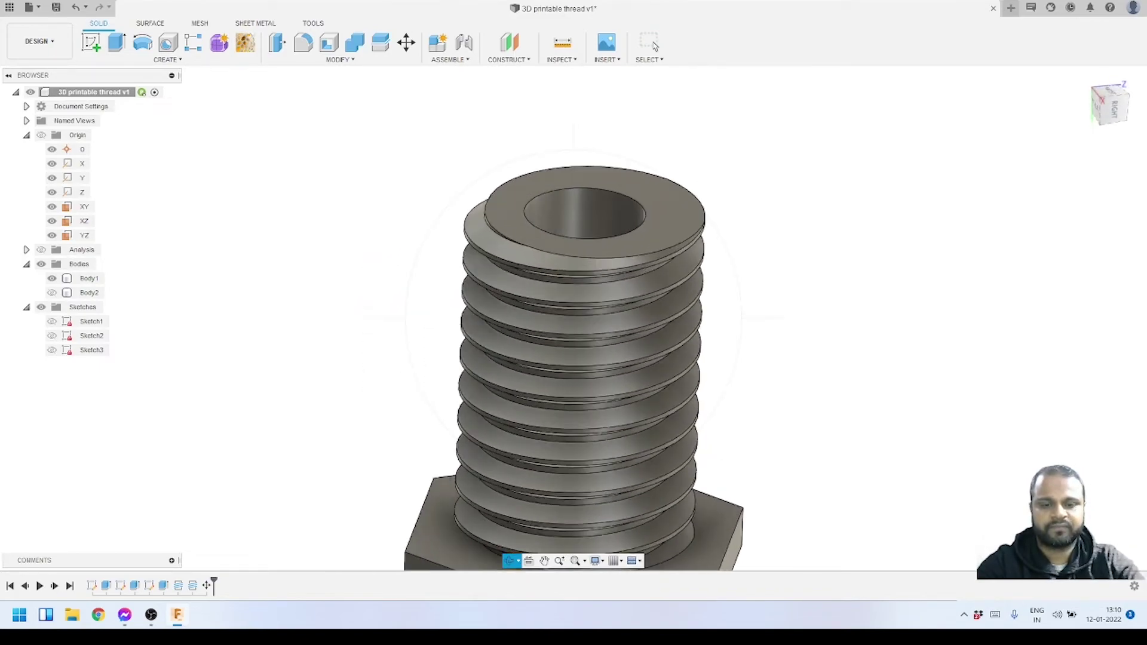
pyautogui.moveTo(633, 314); pyautogui.dragTo(737, 263)
pyautogui.scroll(4, 382, 212)
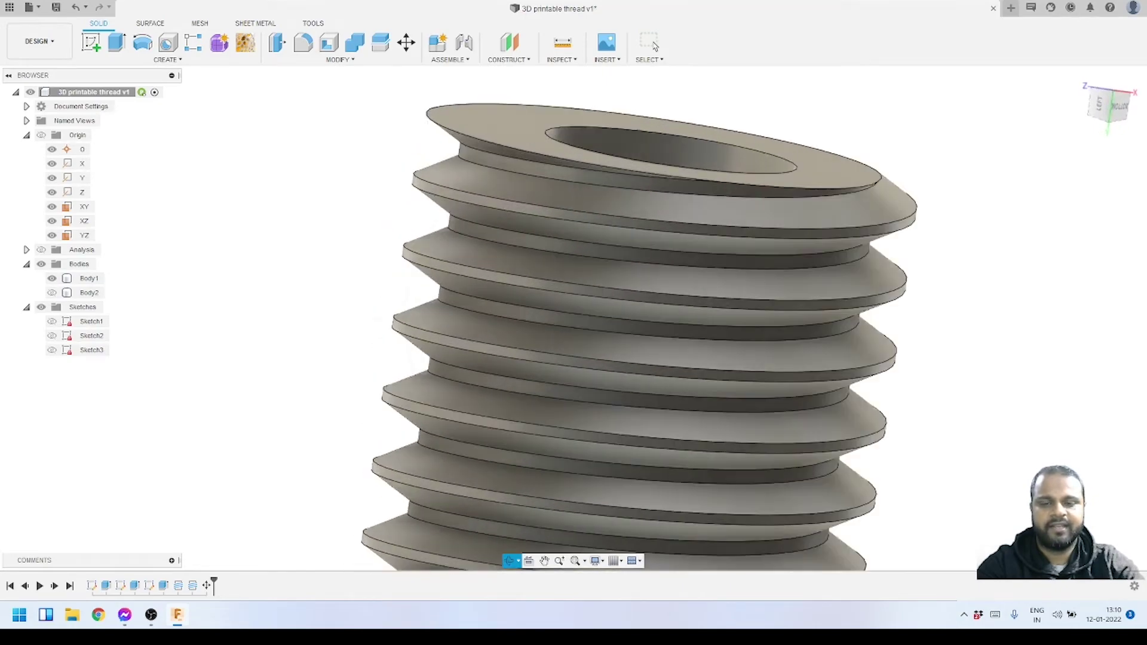
pyautogui.scroll(-2, 470, 262)
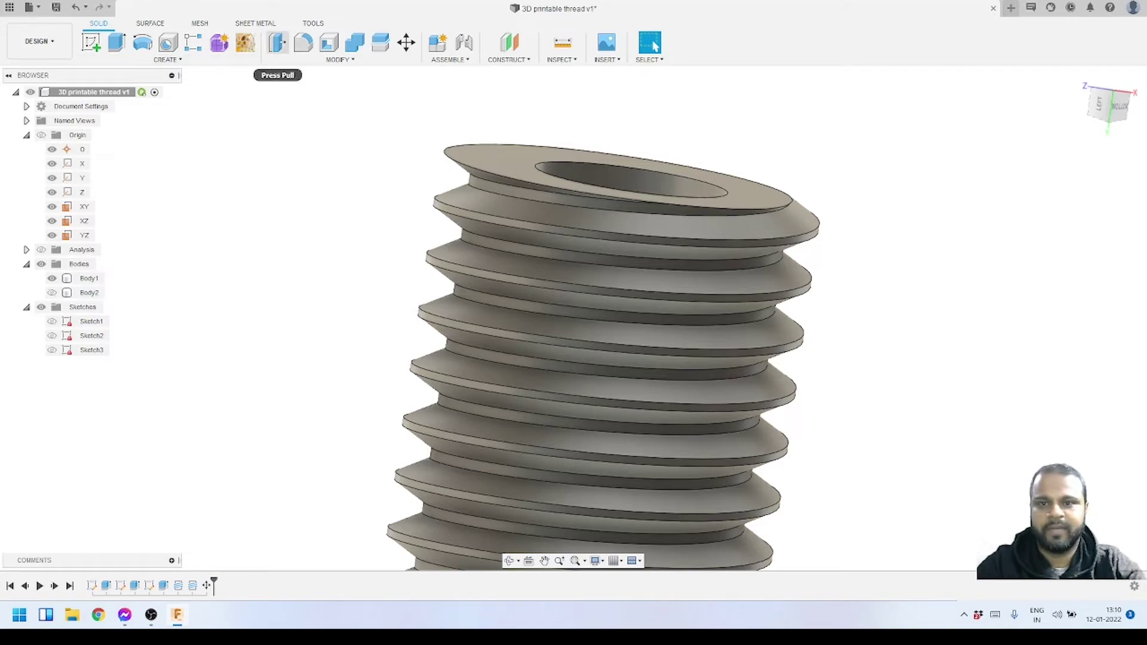
# Step: Offset the bolt thread's flank that faces the free end by -0.1 mm using Press Pull
pyautogui.click(277, 44)
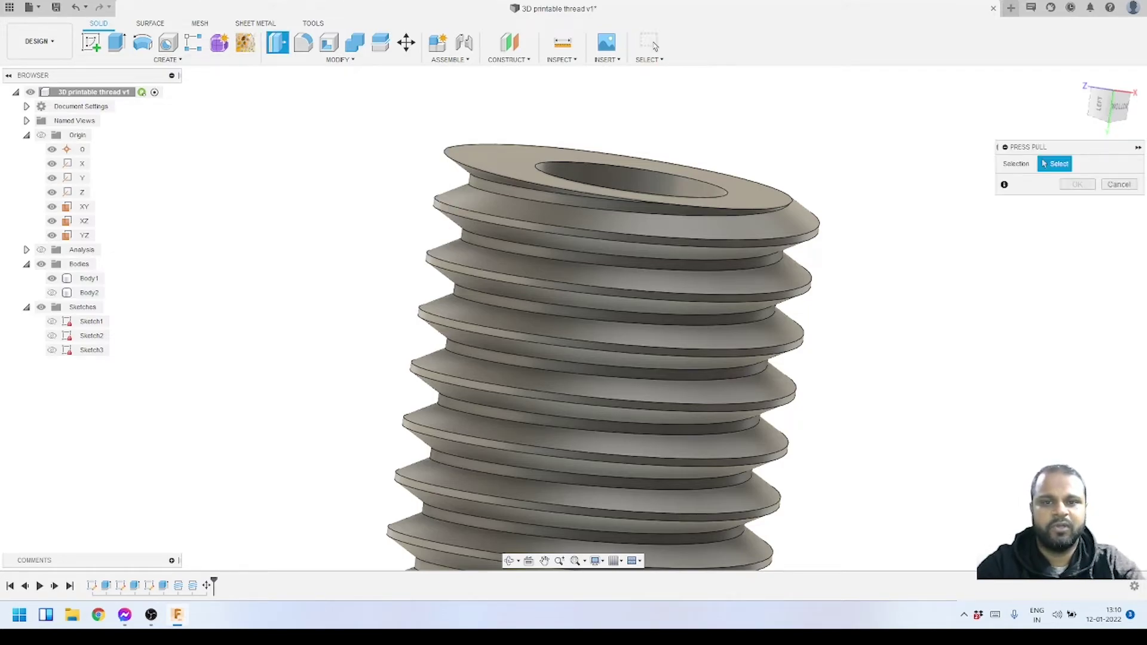
pyautogui.scroll(2, 445, 166)
pyautogui.click(464, 199)
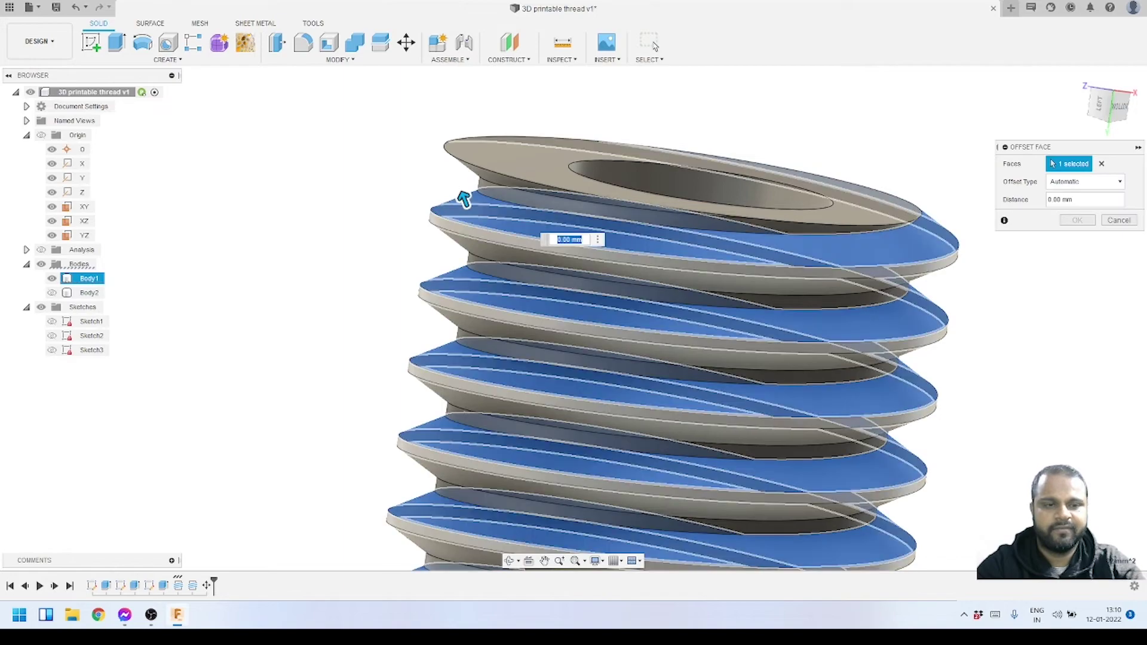
pyautogui.scroll(3, 464, 199)
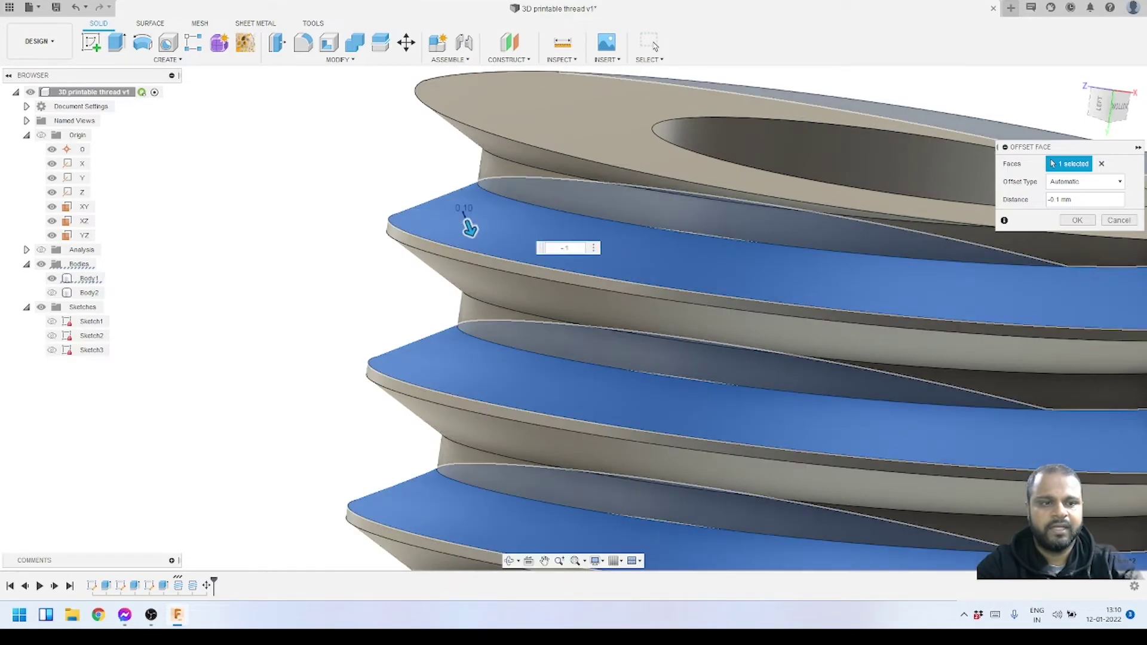
pyautogui.press('Return')
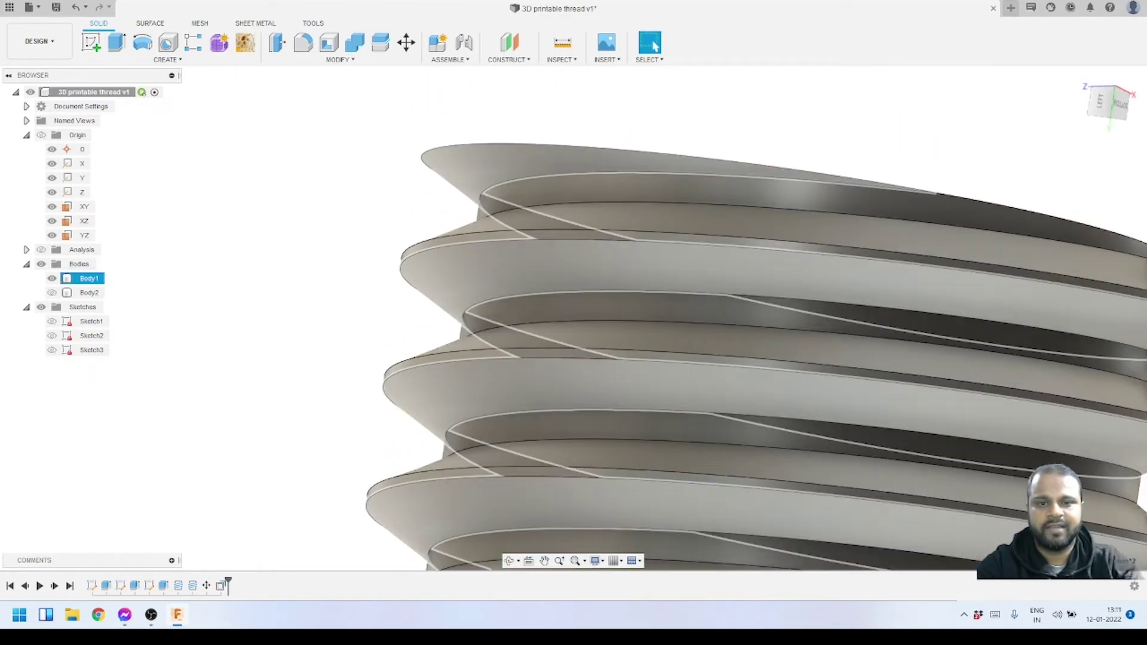
# Step: Offset the bolt thread's opposite flank, facing the head, by -0.1 mm
pyautogui.click(757, 388)
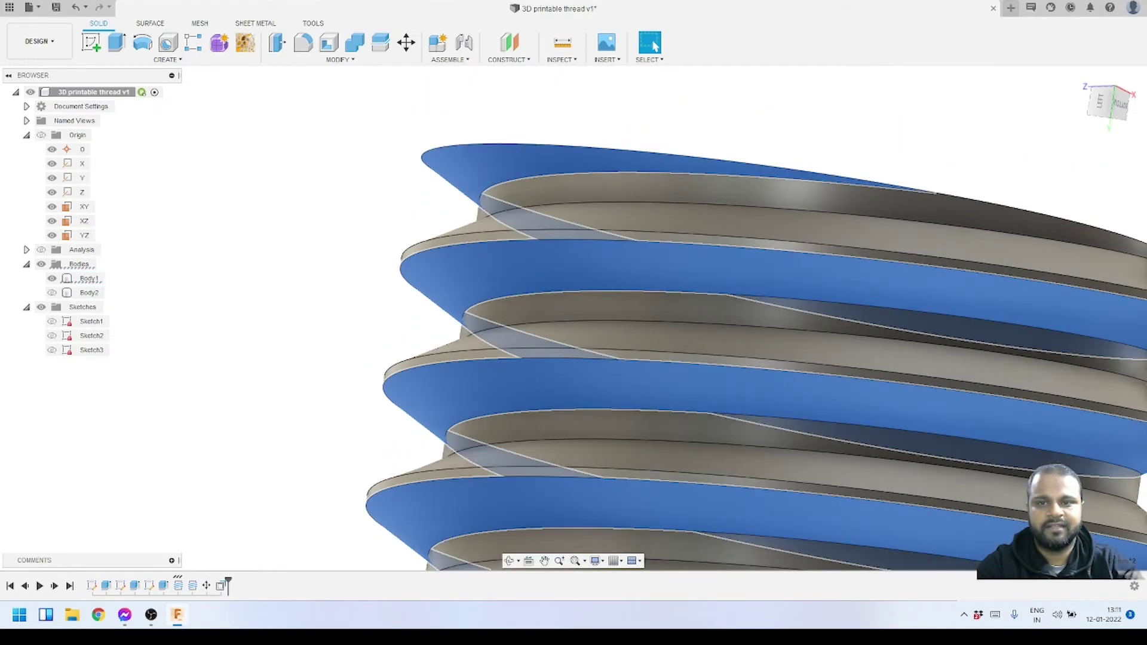
pyautogui.press('q')
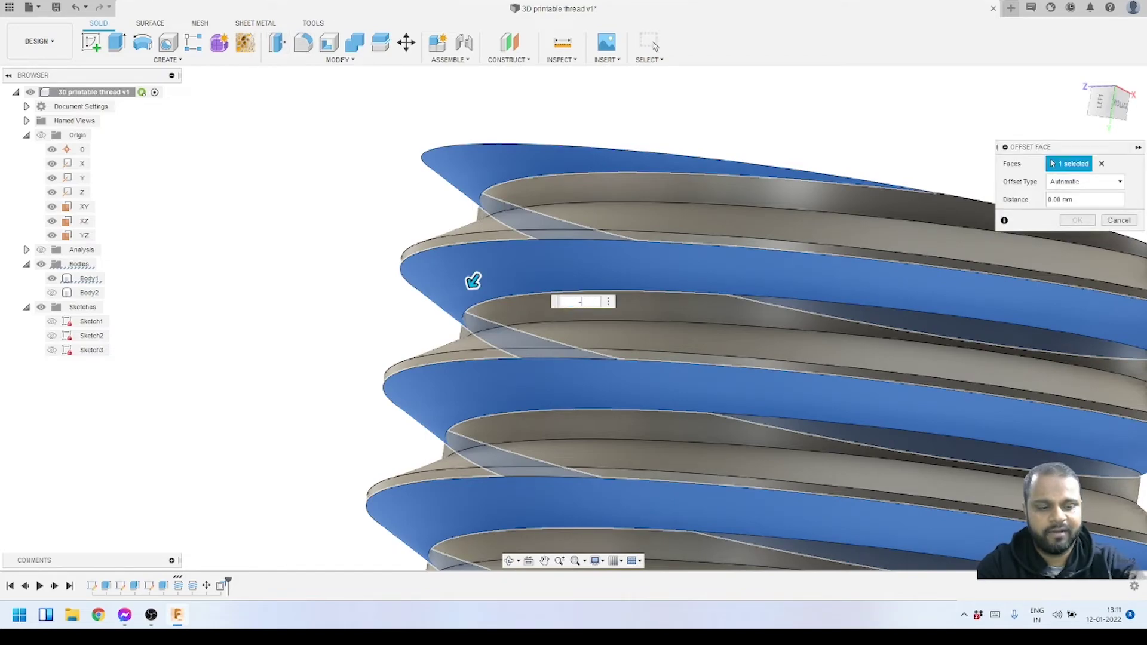
pyautogui.write('-.1')
pyautogui.press('Return')
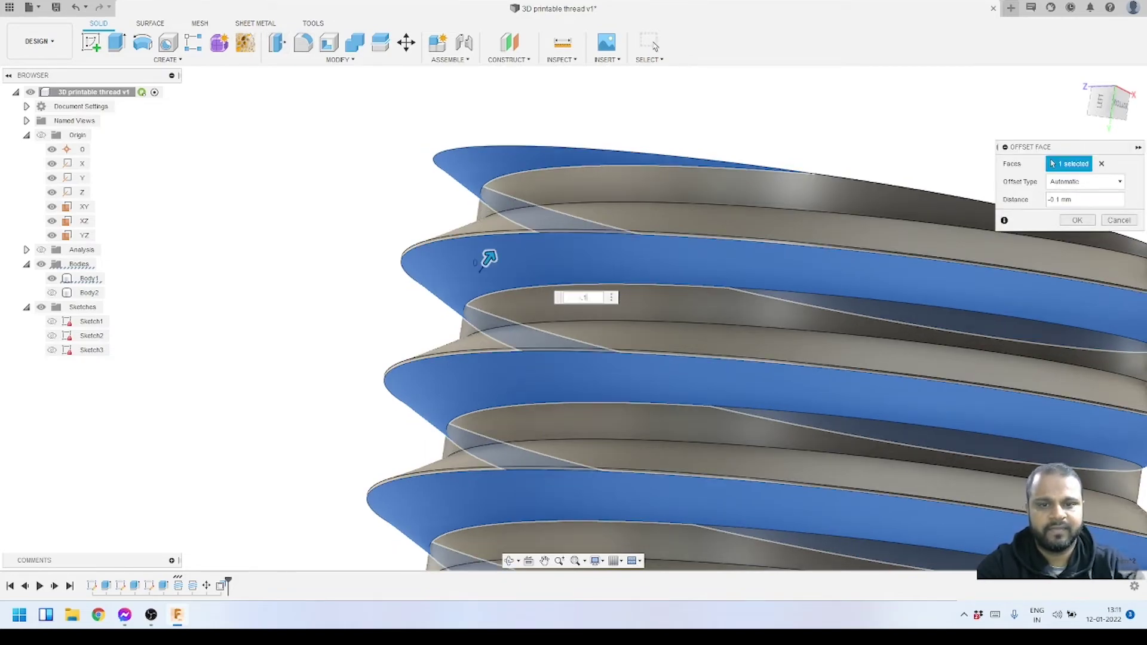
# Step: Turn the section analysis back on and view the bolt's cut profile from the top
pyautogui.scroll(-7, 565, 101)
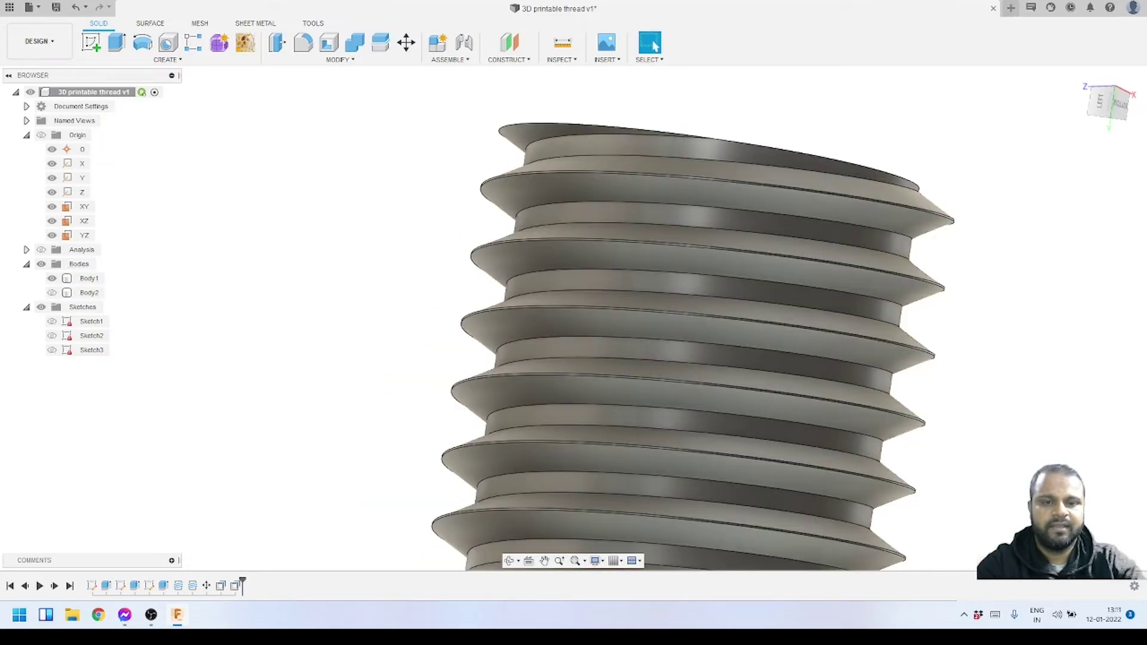
pyautogui.moveTo(589, 197); pyautogui.dragTo(556, 237, button='middle')
pyautogui.click(652, 43)
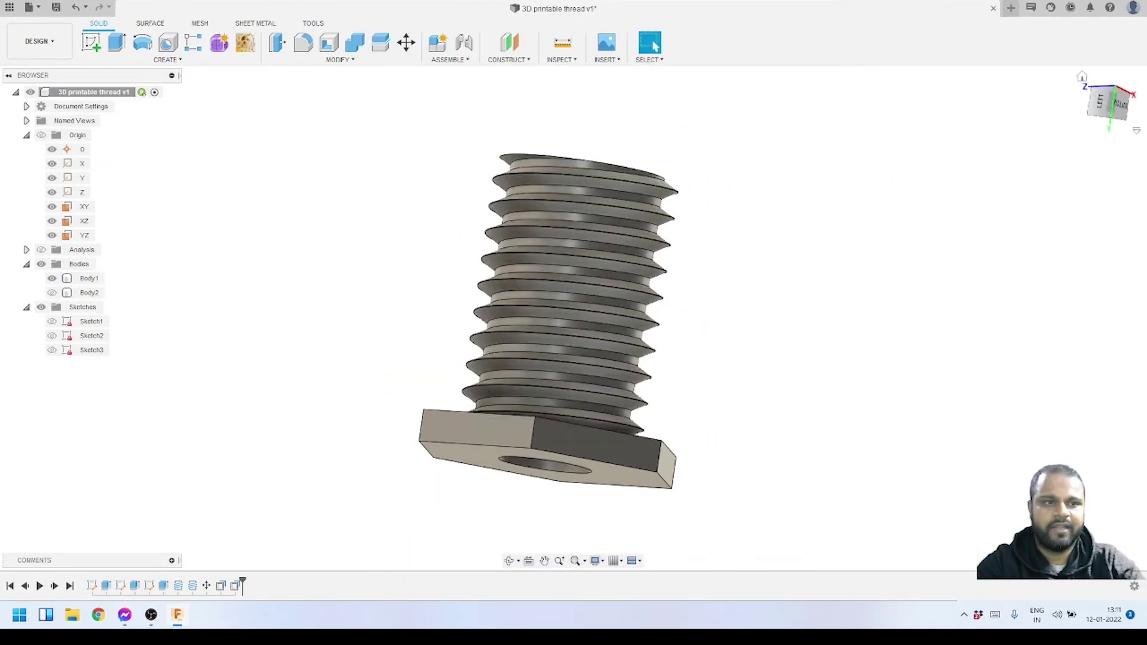
pyautogui.click(1121, 106)
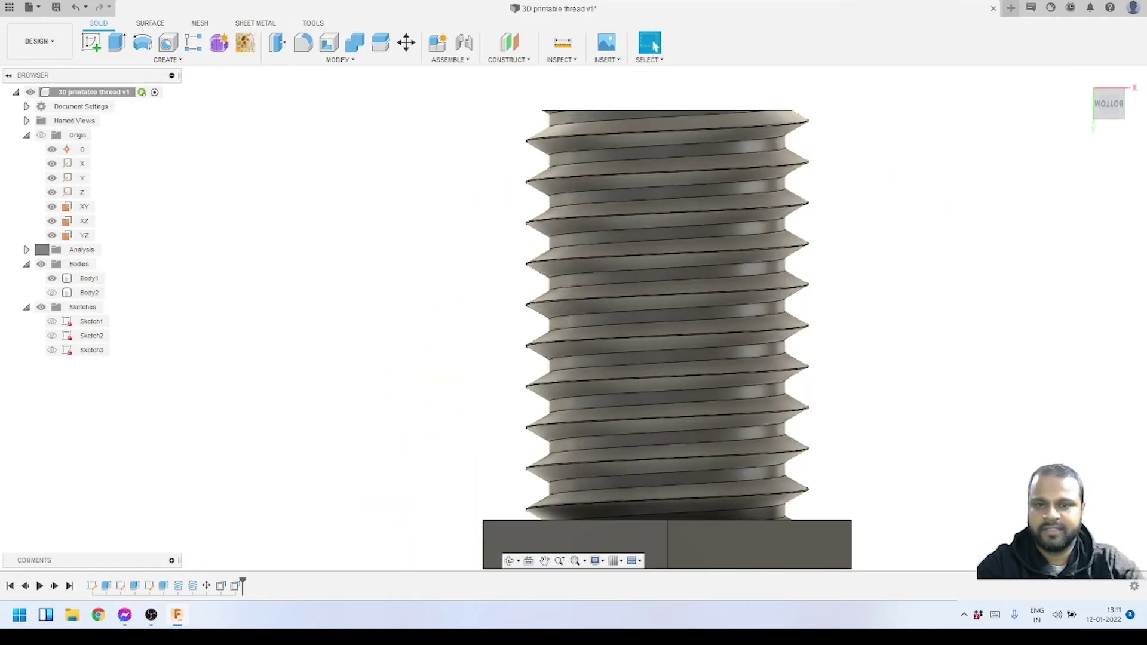
pyautogui.scroll(-3, 698, 219)
pyautogui.keyDown('shift'); pyautogui.moveTo(698, 219); pyautogui.dragTo(874, 255, button='middle'); pyautogui.keyUp('shift')
pyautogui.click(1110, 106)
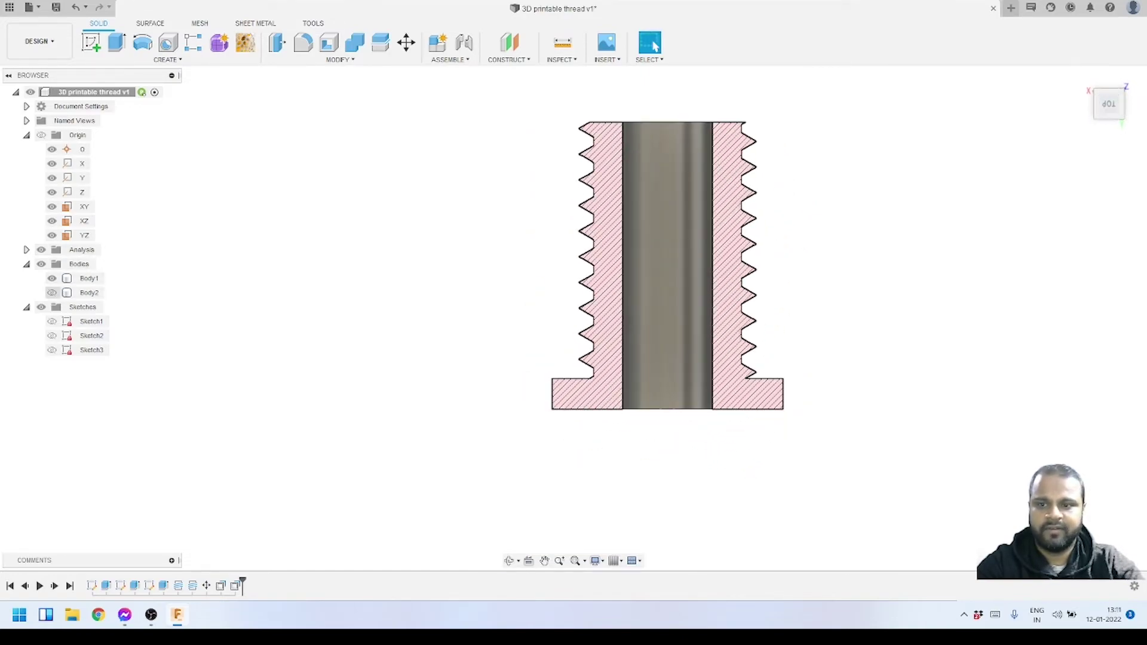
# Step: Show the nut body again and examine the clearance between both threads on either side of the bore
pyautogui.scroll(8, 608, 145)
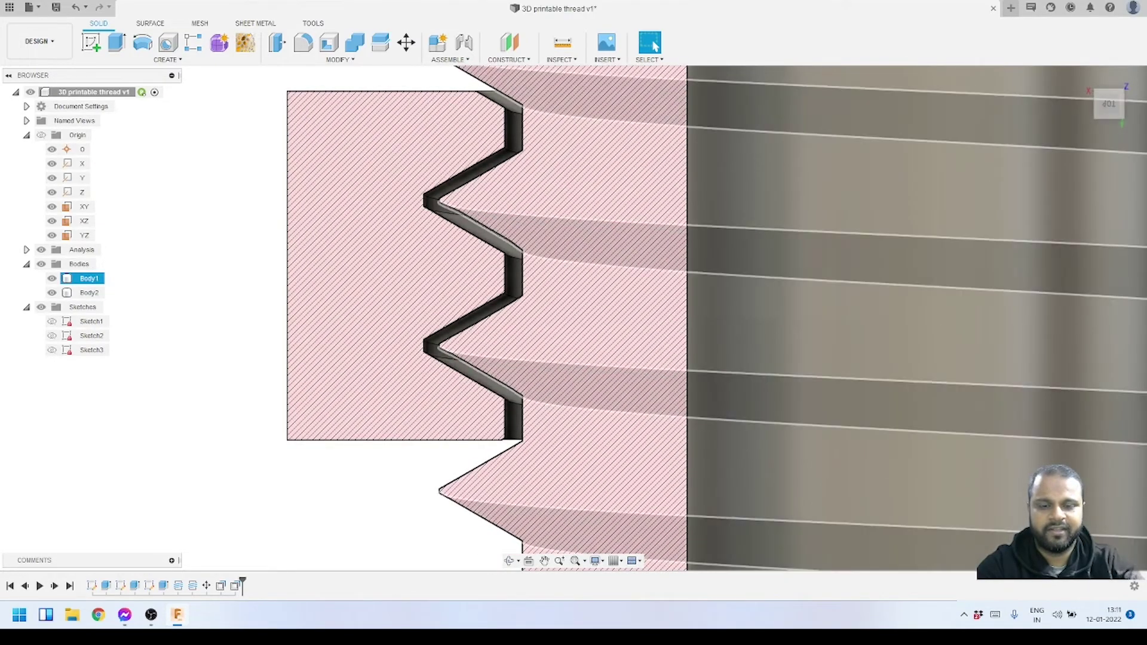
pyautogui.scroll(-5, 509, 280)
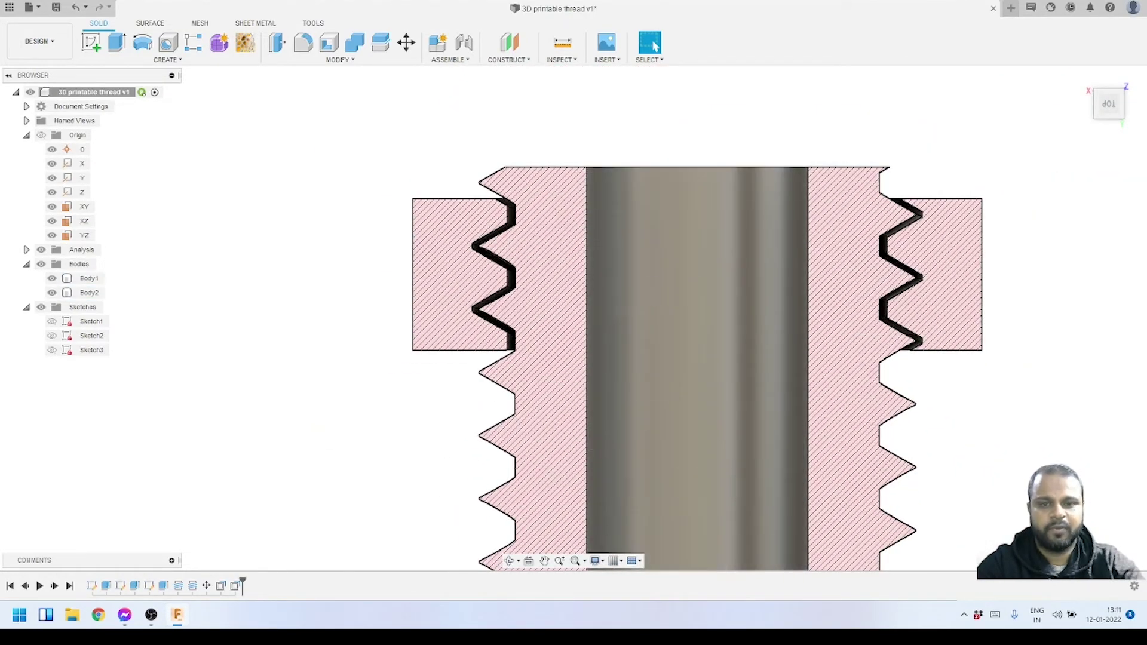
pyautogui.scroll(4, 503, 227)
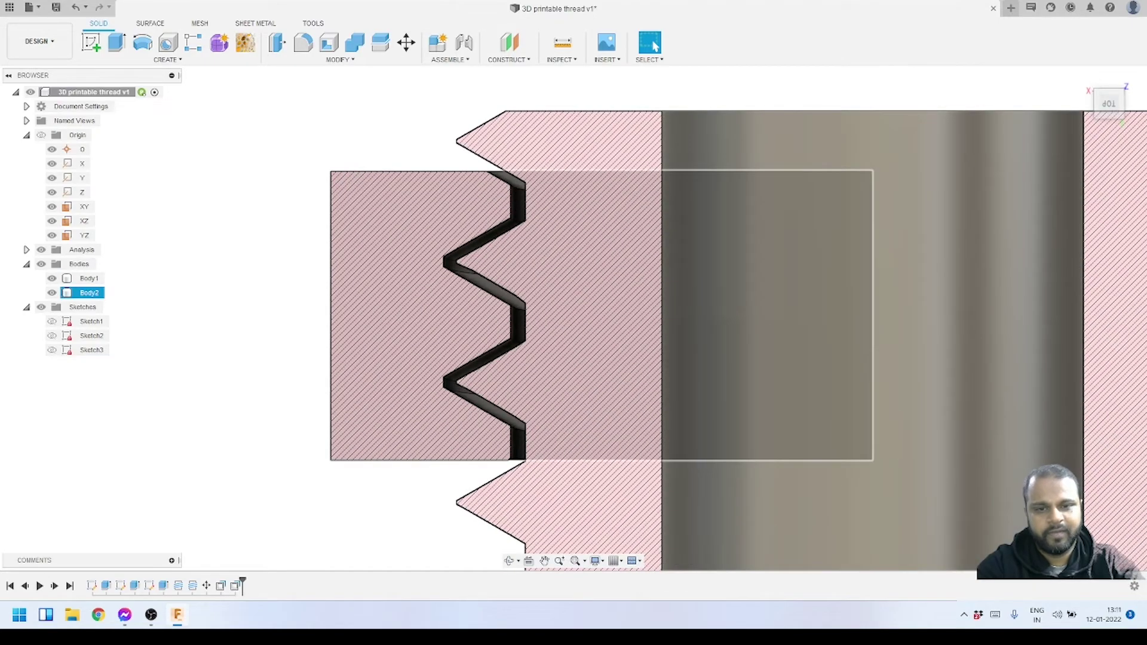
pyautogui.scroll(-4, 544, 217)
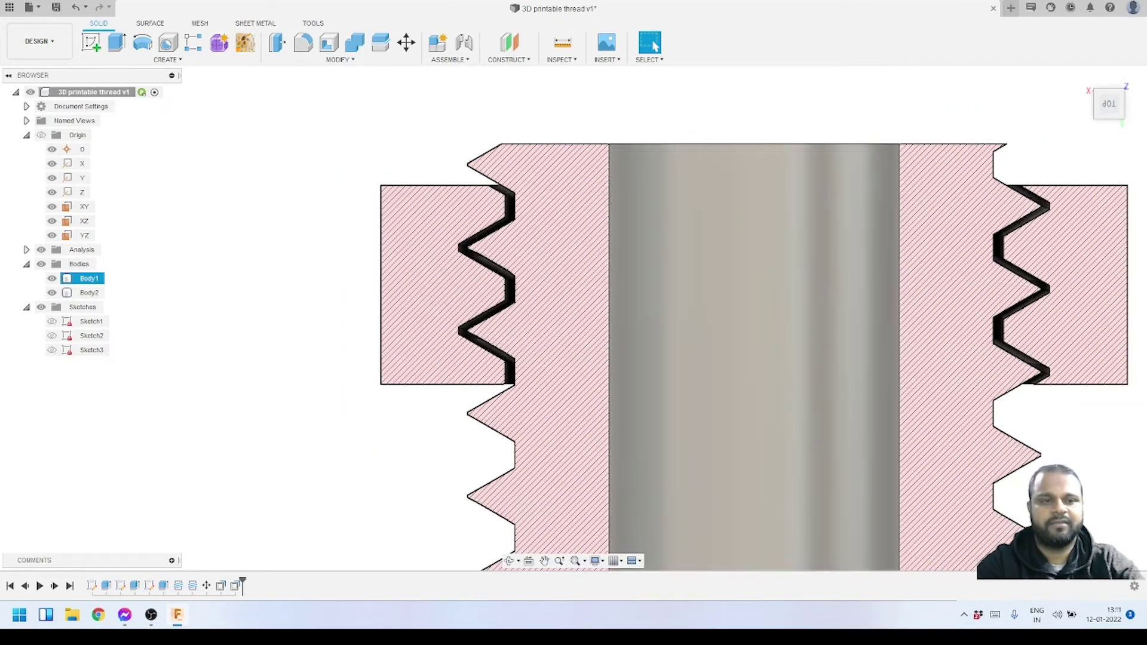
pyautogui.keyDown('shift'); pyautogui.moveTo(541, 299); pyautogui.dragTo(605, 387, button='middle'); pyautogui.keyUp('shift')
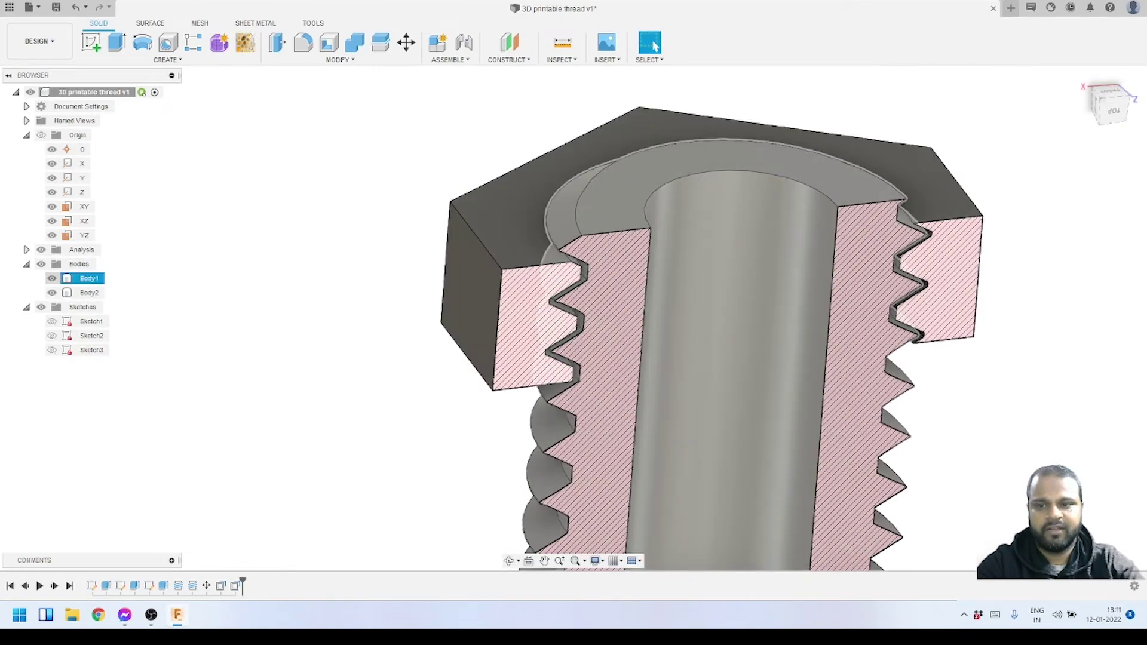
# Step: Hide the nut body and turn off the section analysis to display the whole bolt
pyautogui.click(52, 293)
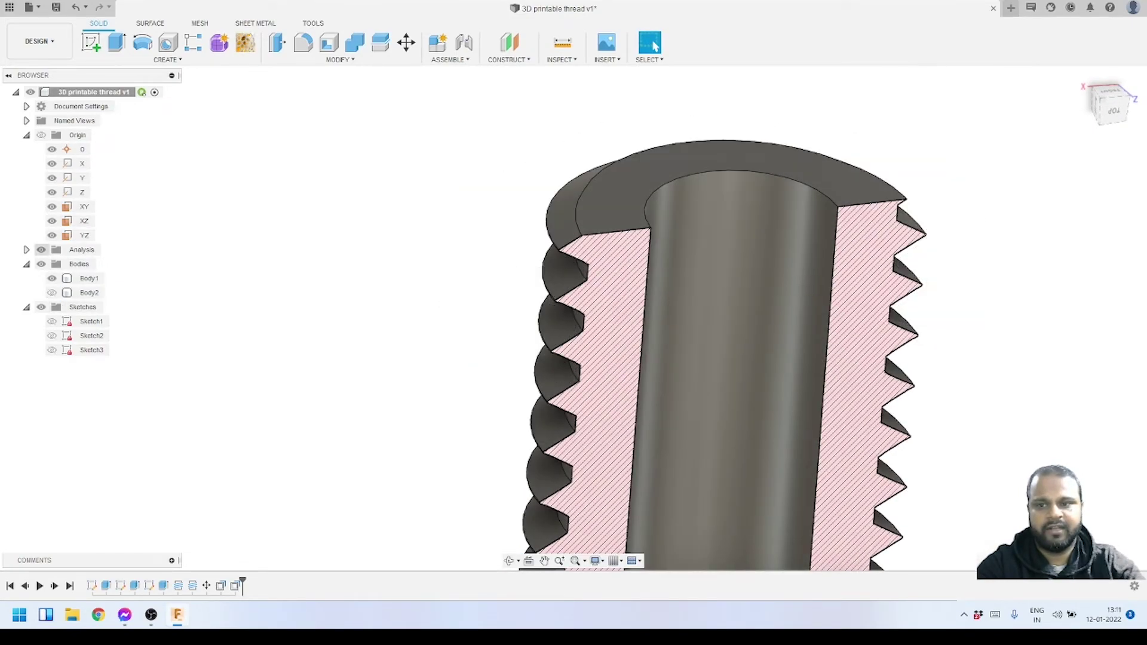
pyautogui.scroll(-1, 616, 215)
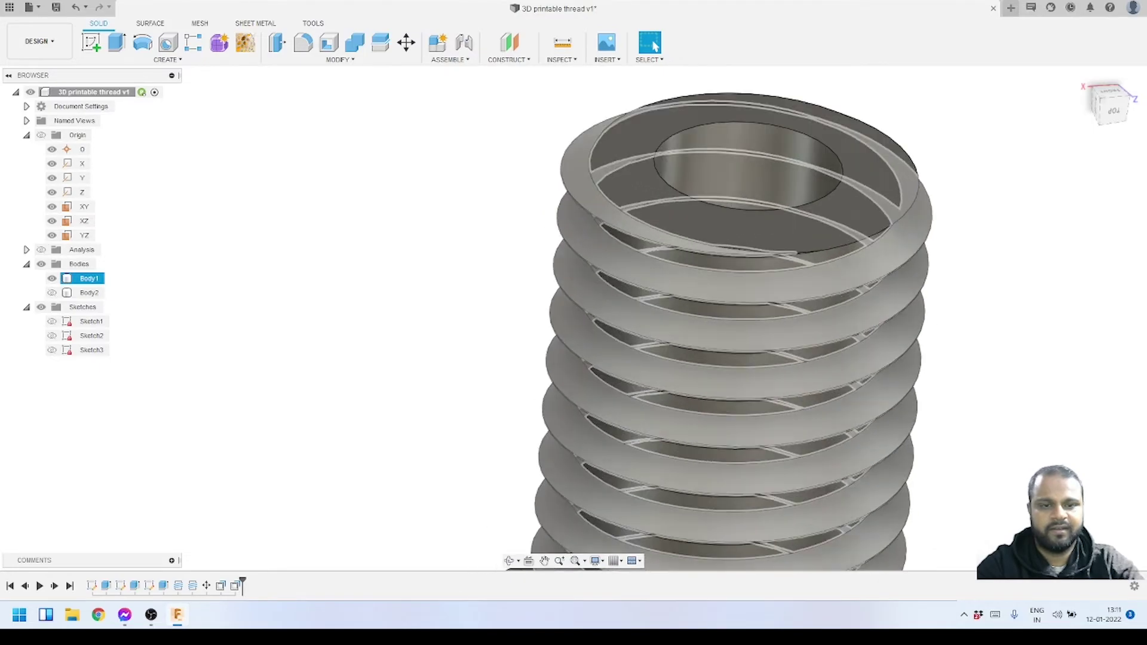
# Step: Fillet both helical edges at the root of the bolt's thread with a 0.4 mm radius
pyautogui.scroll(5, 616, 215)
pyautogui.keyDown('shift'); pyautogui.moveTo(615, 215); pyautogui.dragTo(549, 349, button='middle'); pyautogui.keyUp('shift')
pyautogui.scroll(4, 549, 350)
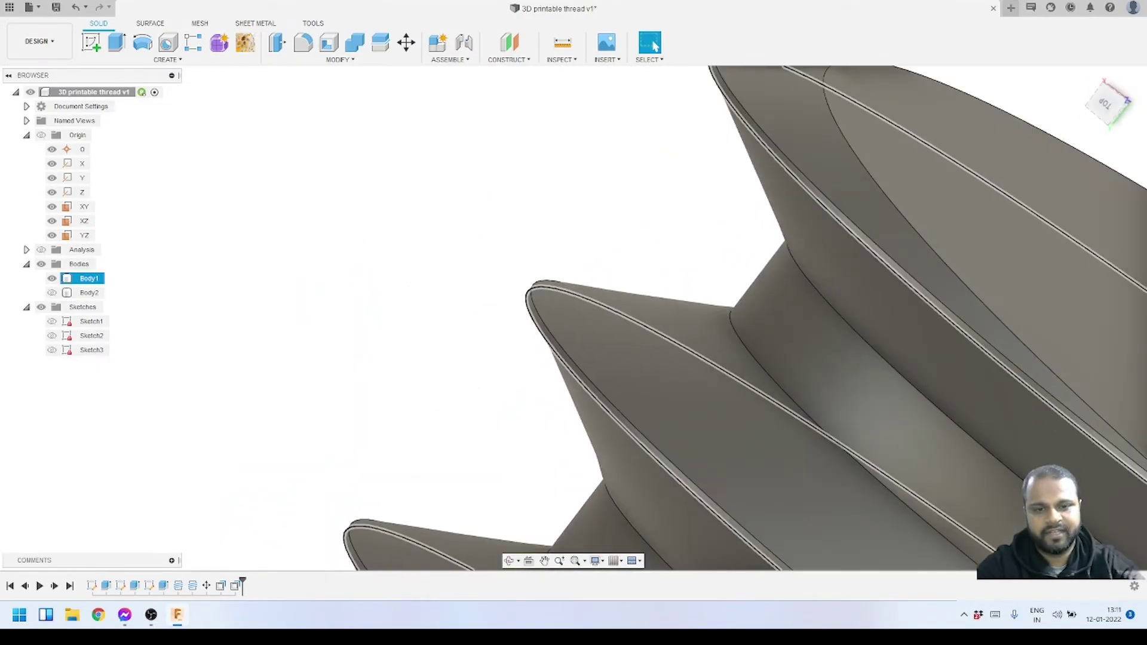
pyautogui.press('Escape')
pyautogui.scroll(-4, 621, 180)
pyautogui.click(89, 278)
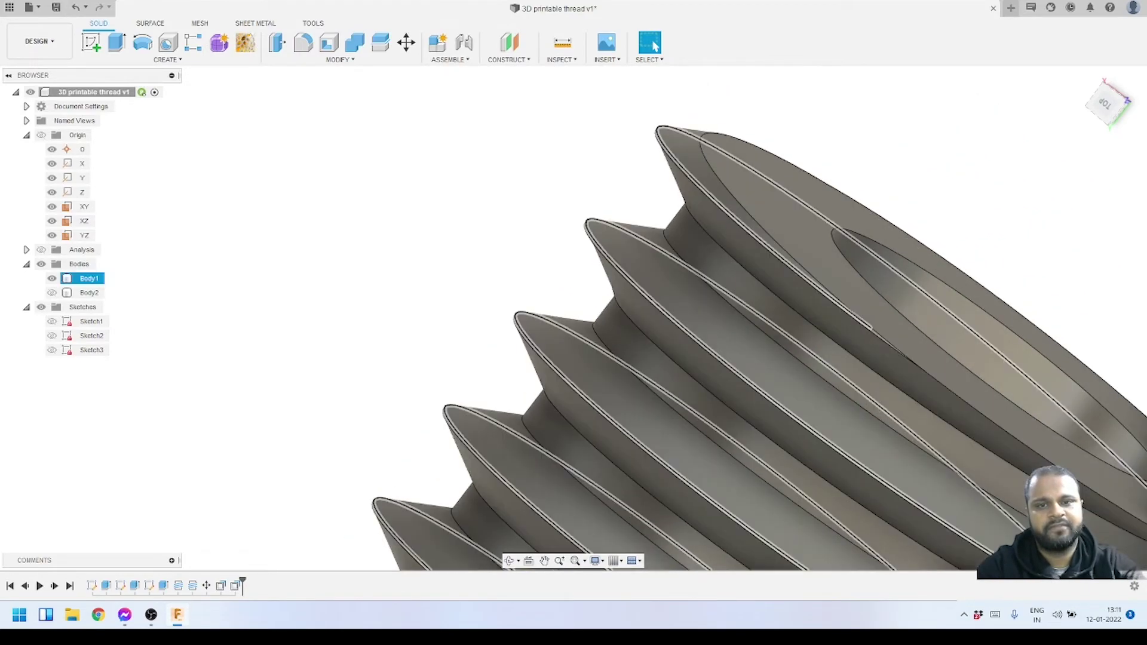
pyautogui.press('Escape')
pyautogui.click(303, 43)
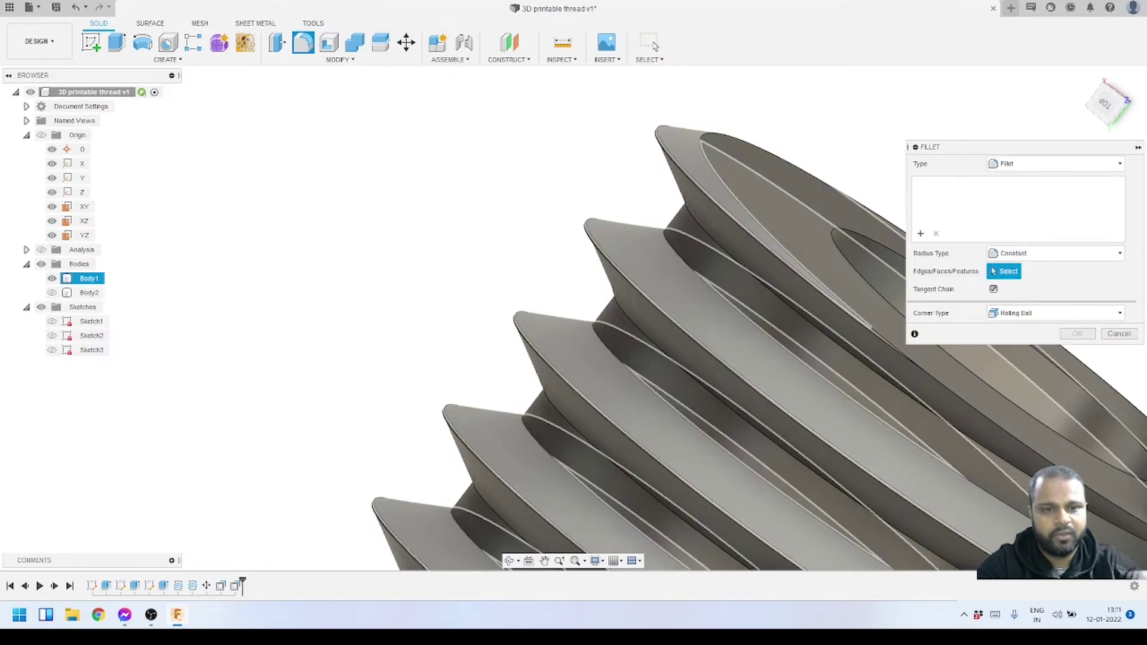
pyautogui.click(700, 273)
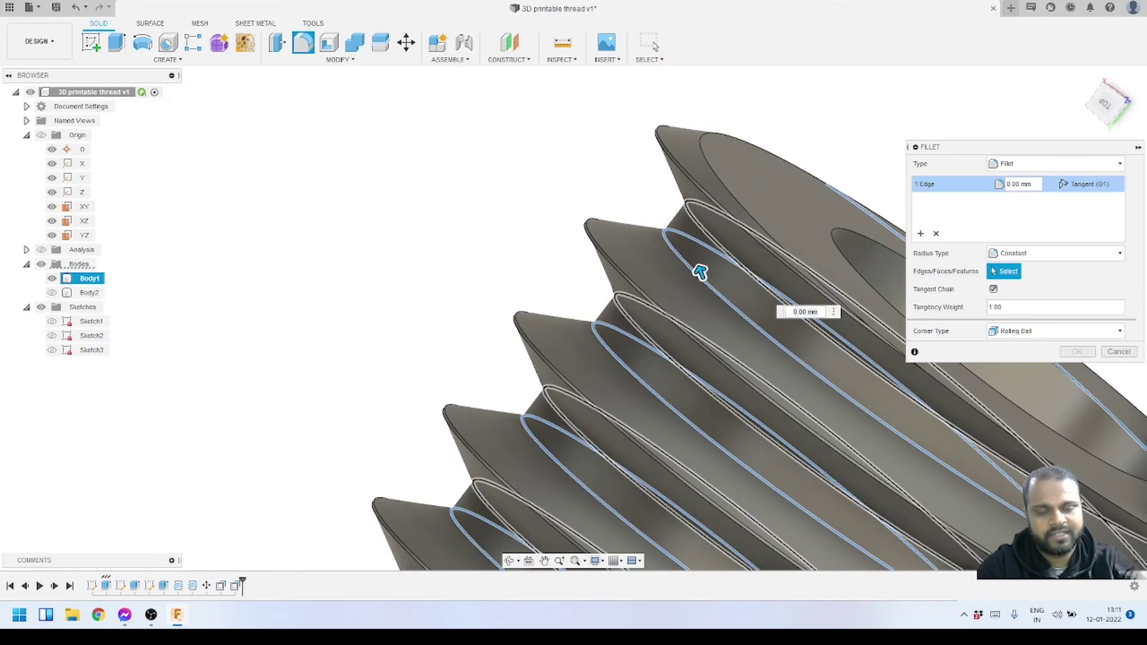
pyautogui.click(717, 253)
pyautogui.scroll(-2, 717, 253)
pyautogui.moveTo(716, 254); pyautogui.dragTo(627, 238, button='middle')
pyautogui.scroll(2, 628, 238)
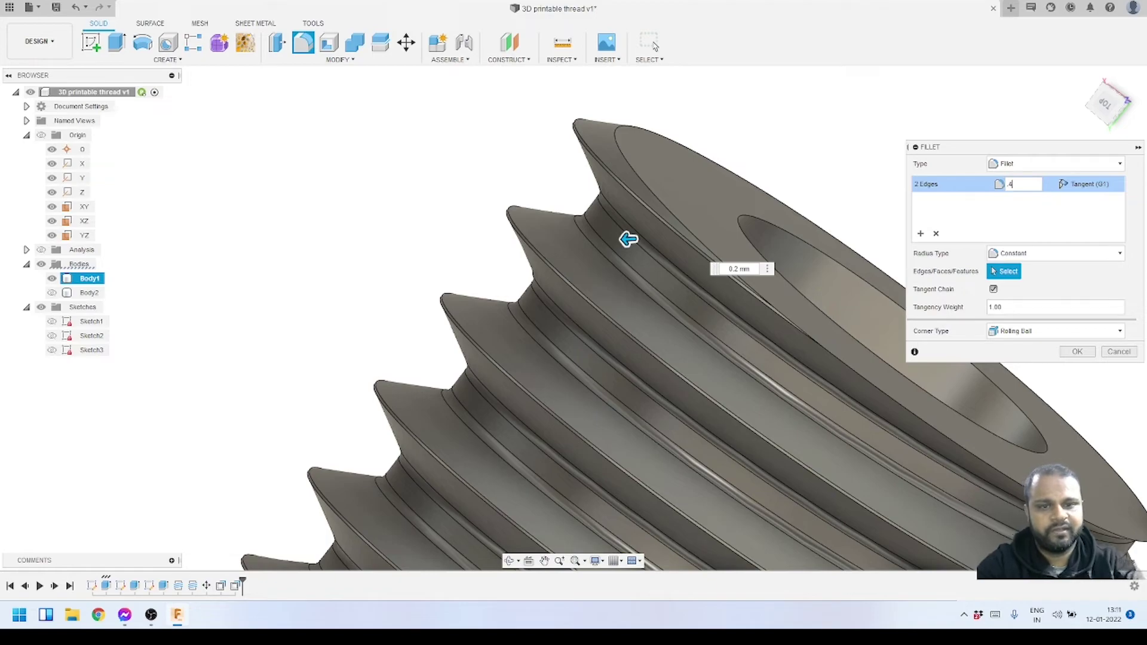
pyautogui.press('Return')
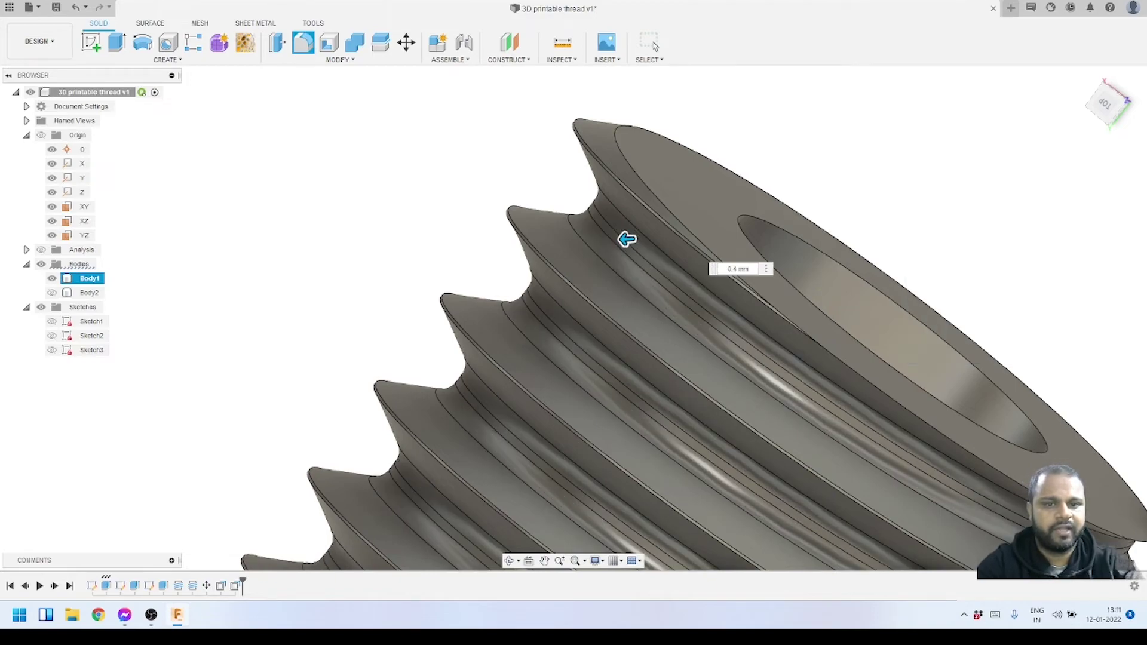
# Step: Fillet both helical edges along the crest of the bolt's thread with a 0.2 mm radius
pyautogui.press('f')
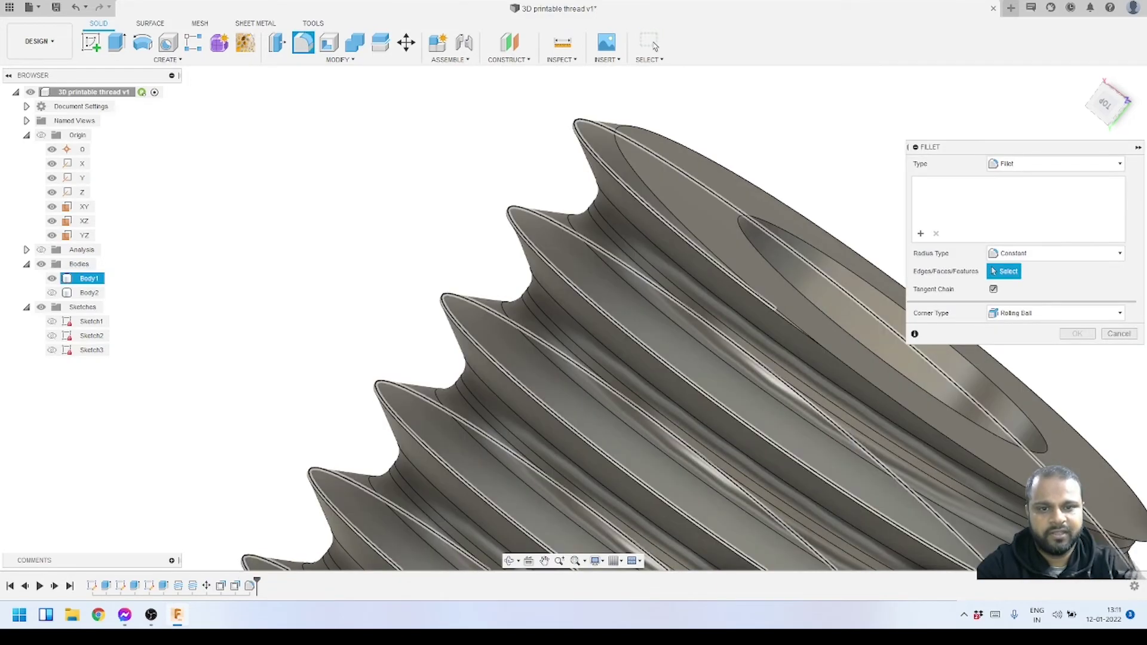
pyautogui.scroll(5, 518, 203)
pyautogui.click(517, 196)
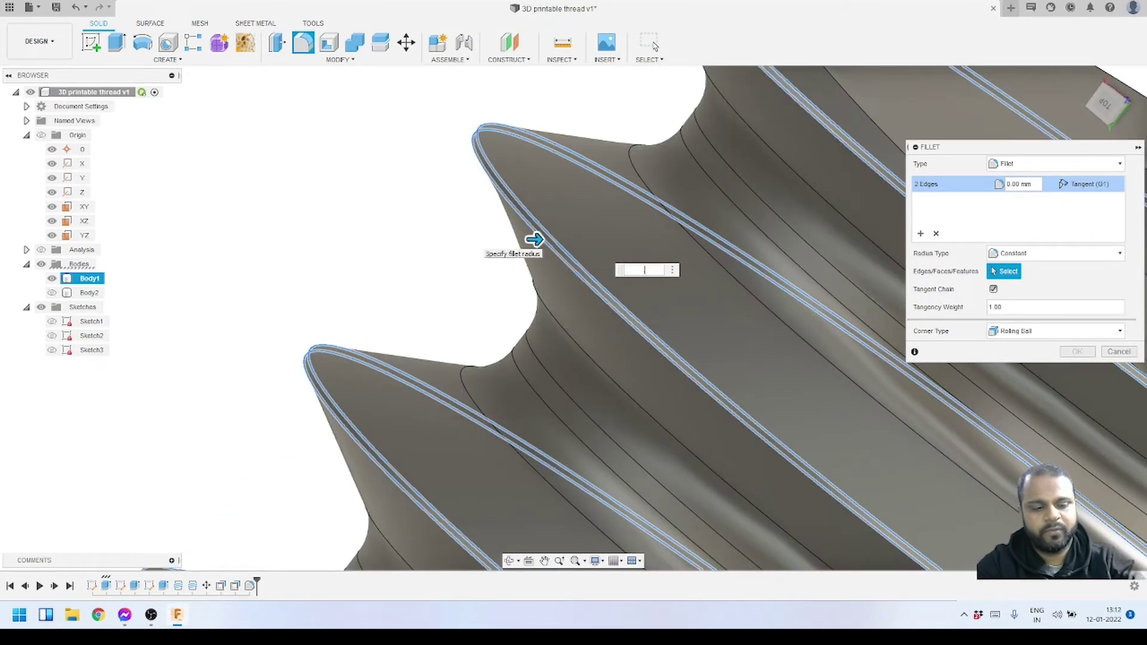
pyautogui.write('.2')
pyautogui.scroll(-5, 533, 239)
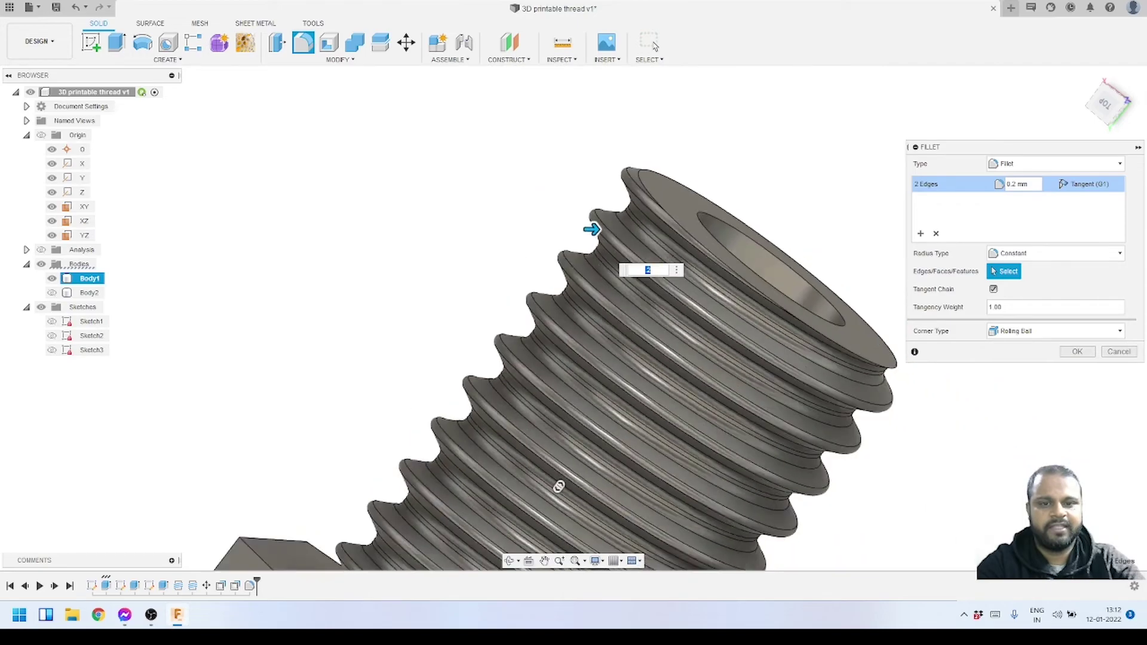
pyautogui.scroll(3, 548, 445)
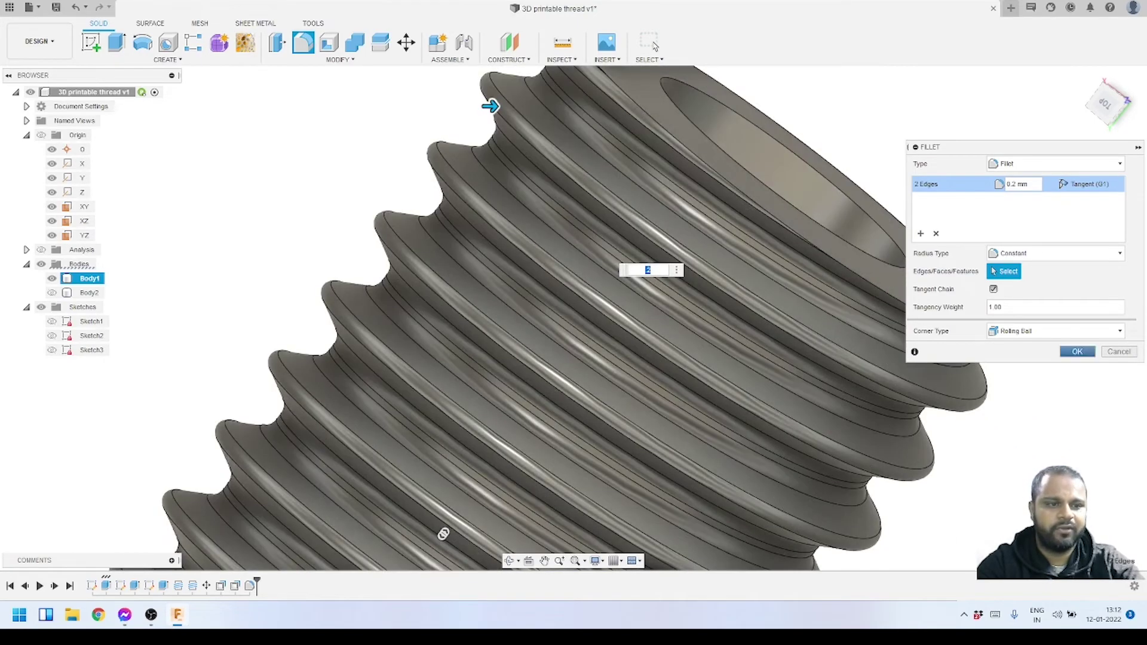
pyautogui.press('Return')
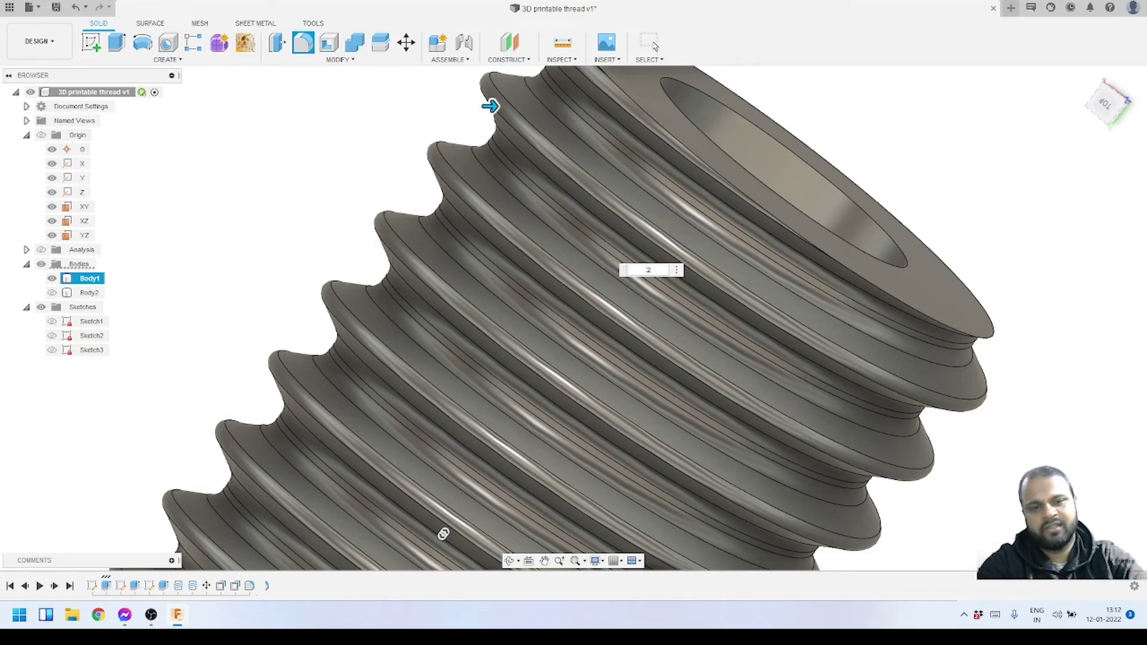
# Step: Try to chamfer the outer edge of the bolt's threaded end face by about 0.167 mm
pyautogui.click(651, 43)
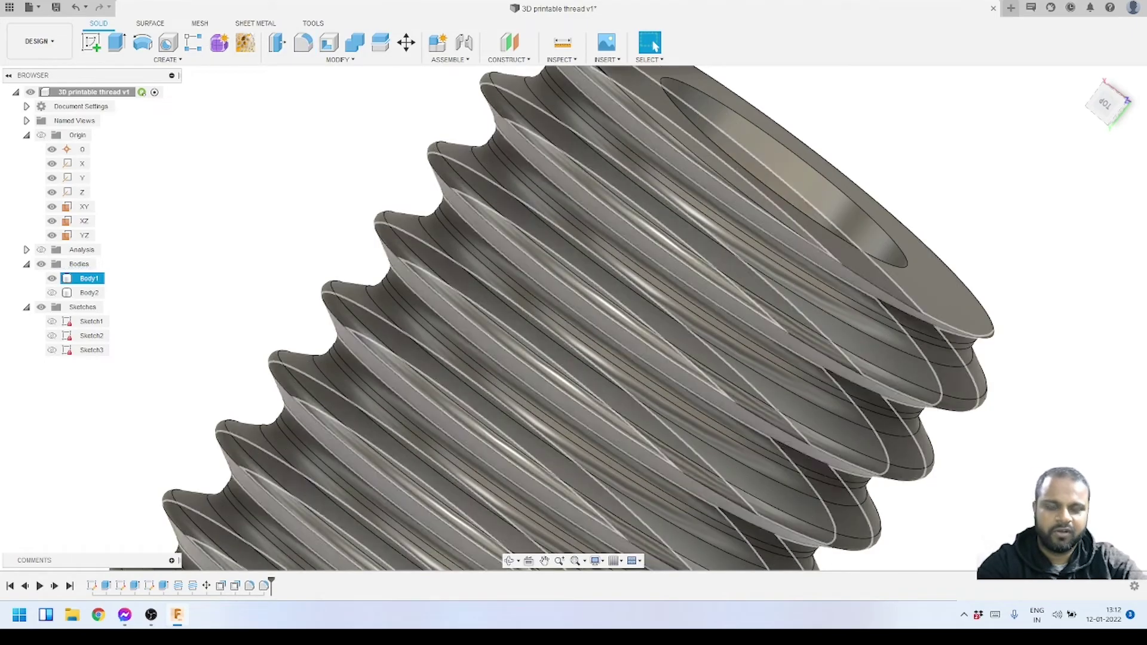
pyautogui.click(510, 560)
pyautogui.scroll(-3, 621, 299)
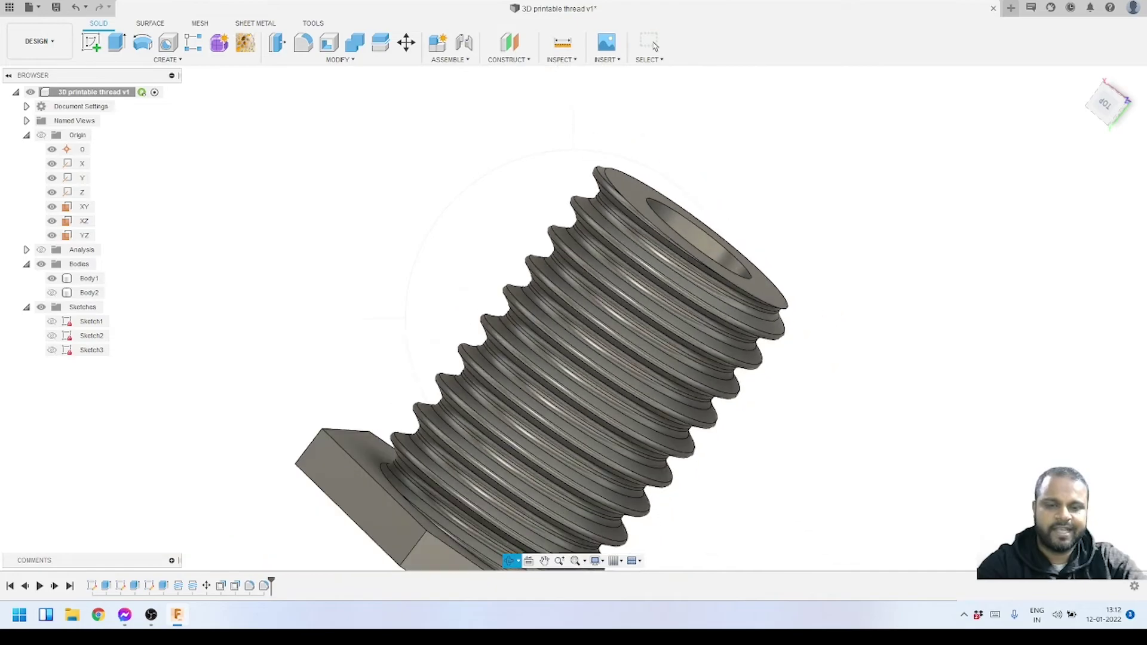
pyautogui.moveTo(621, 299); pyautogui.dragTo(550, 334)
pyautogui.scroll(4, 593, 203)
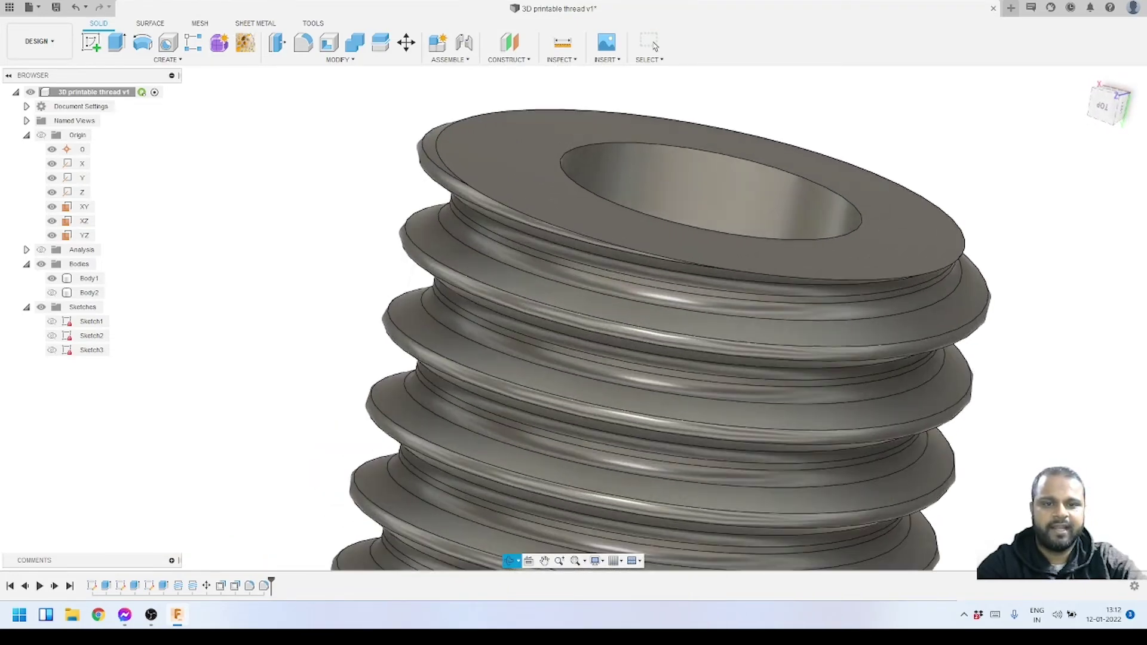
pyautogui.moveTo(592, 286)
pyautogui.mouseDown()
pyautogui.moveTo(591, 197)
pyautogui.moveTo(562, 186)
pyautogui.moveTo(579, 281)
pyautogui.mouseUp()
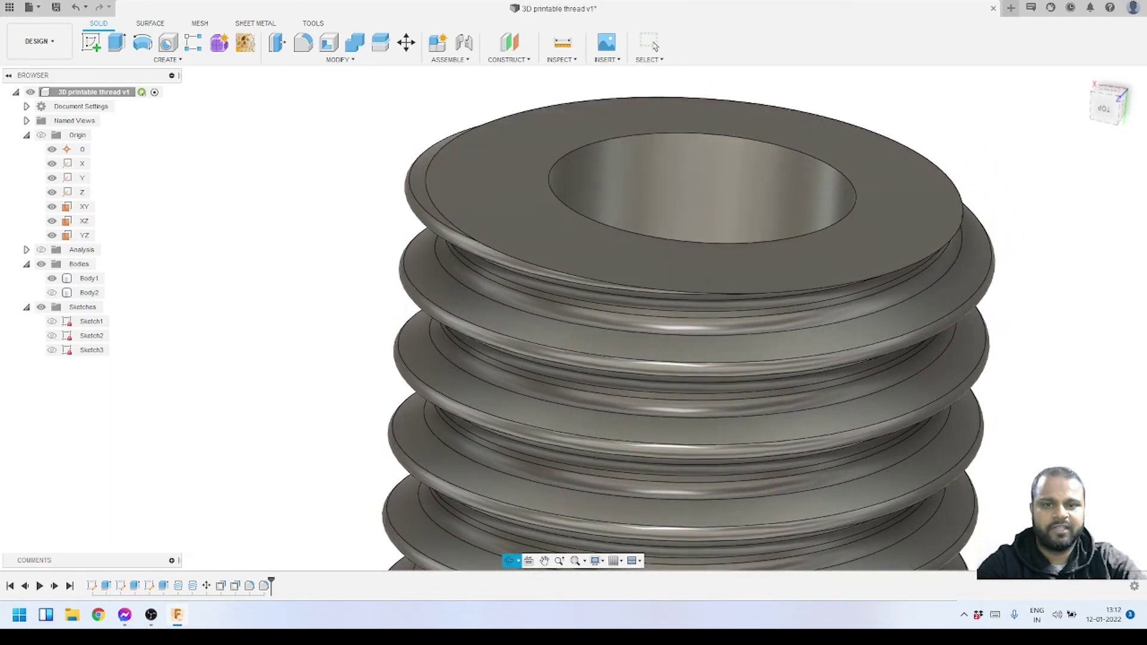
pyautogui.click(653, 43)
pyautogui.click(340, 60)
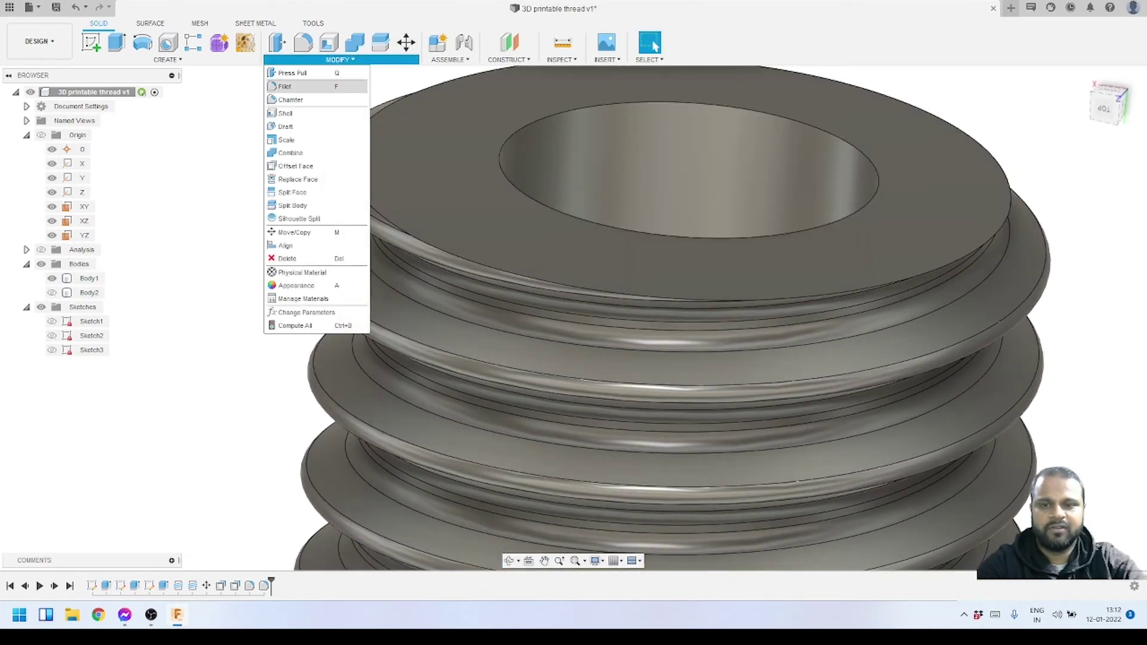
pyautogui.press('Return')
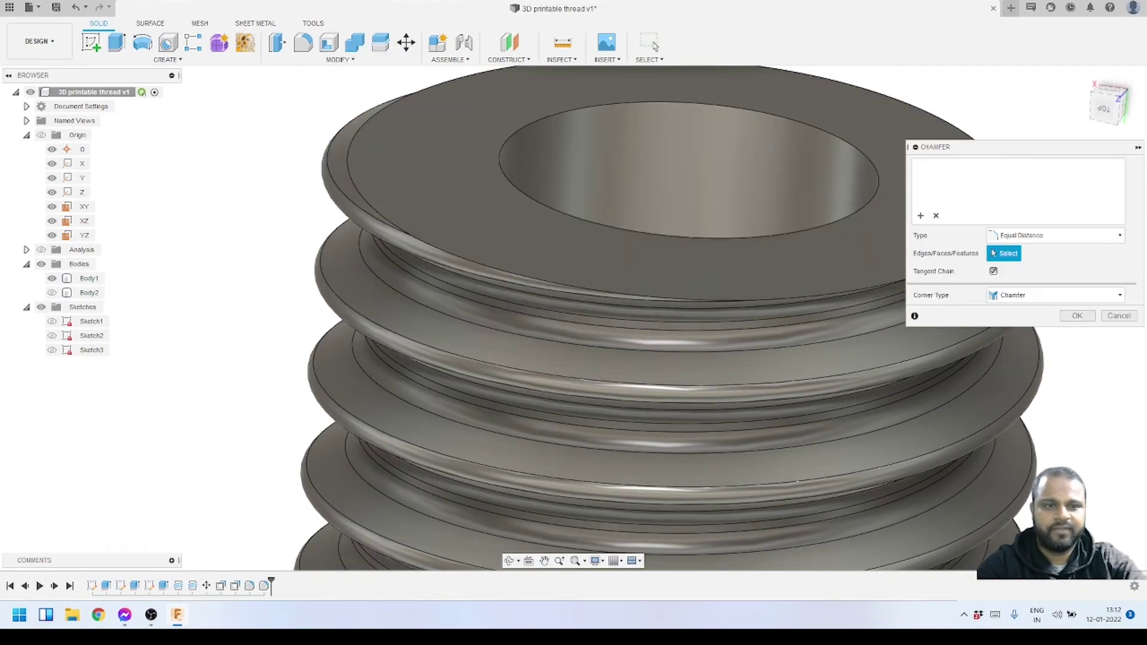
pyautogui.click(825, 296)
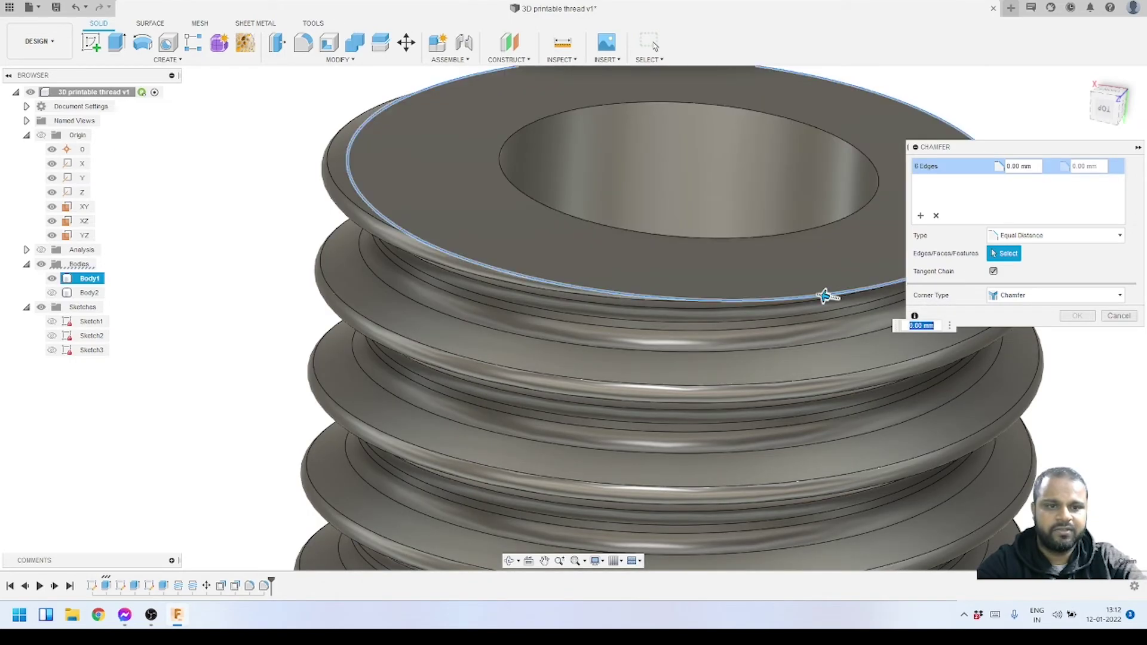
pyautogui.moveTo(825, 296)
pyautogui.mouseDown()
pyautogui.moveTo(775, 287)
pyautogui.moveTo(821, 295)
pyautogui.mouseUp()
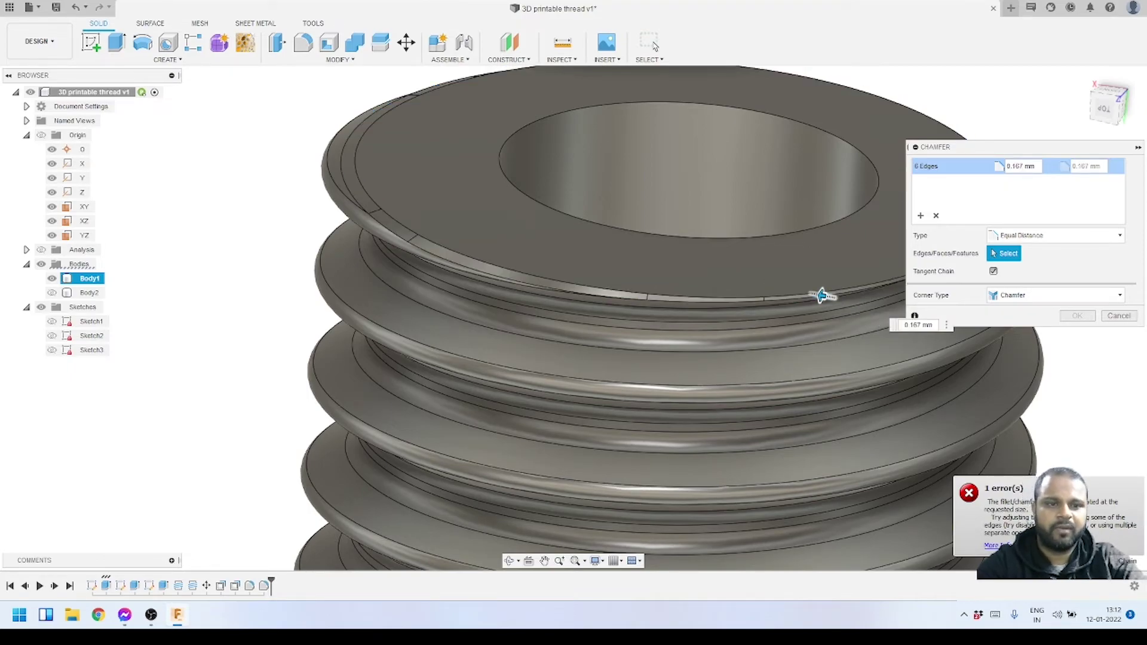
pyautogui.press('Escape')
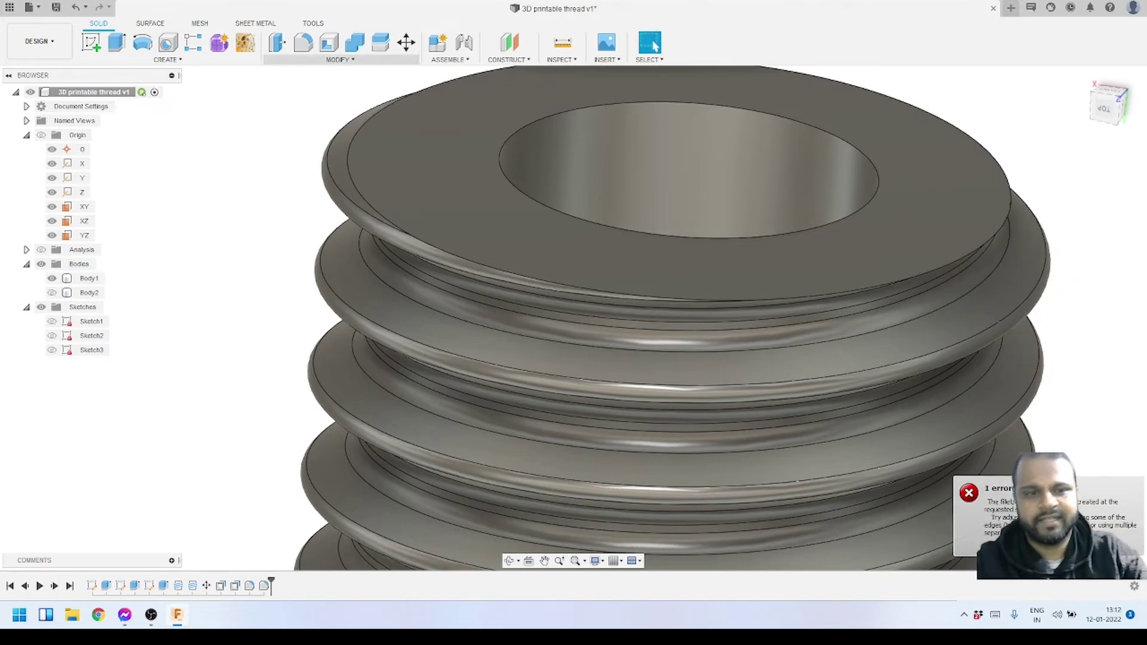
# Step: Fillet the outer edge of the bolt's threaded end face with a 0.4 mm radius
pyautogui.click(340, 59)
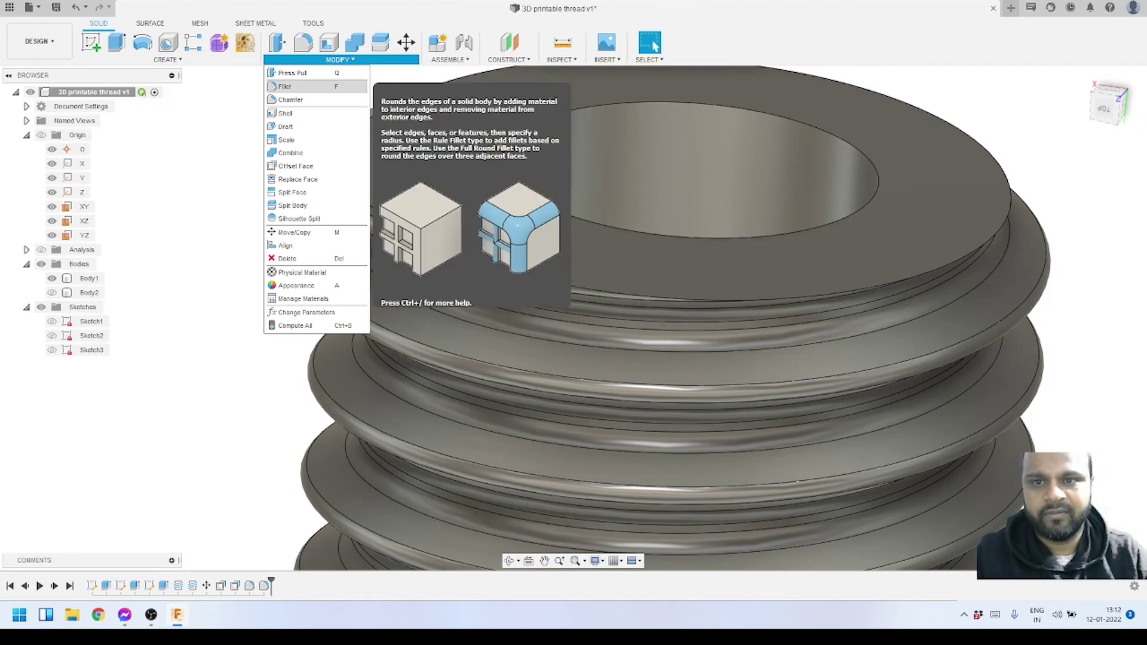
pyautogui.click(317, 101)
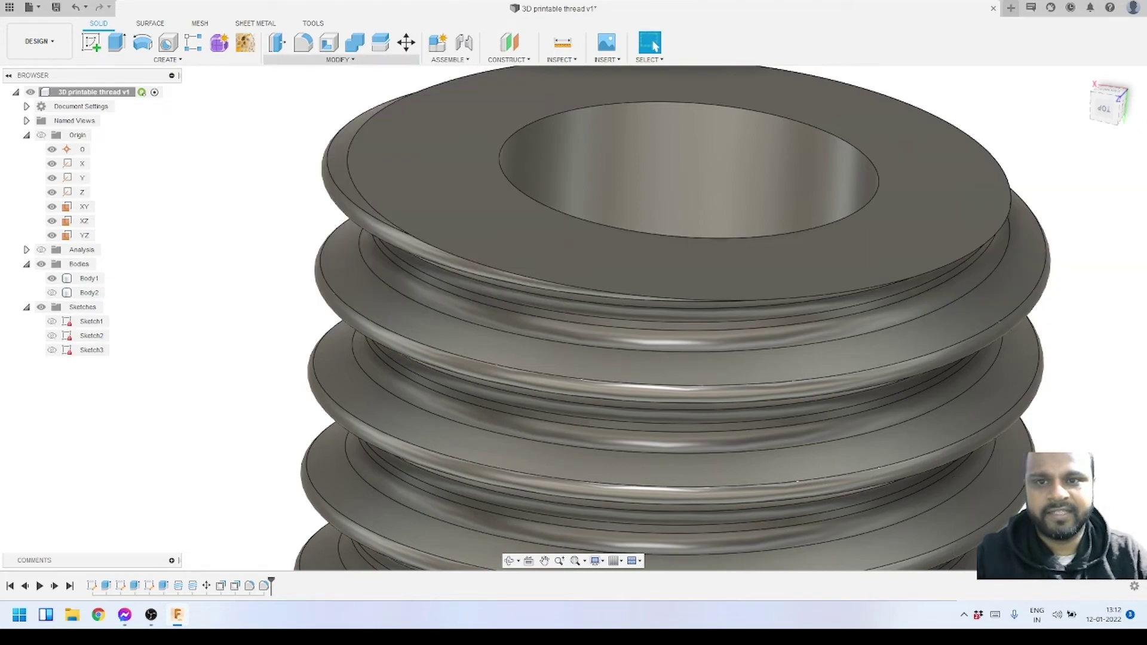
pyautogui.click(338, 59)
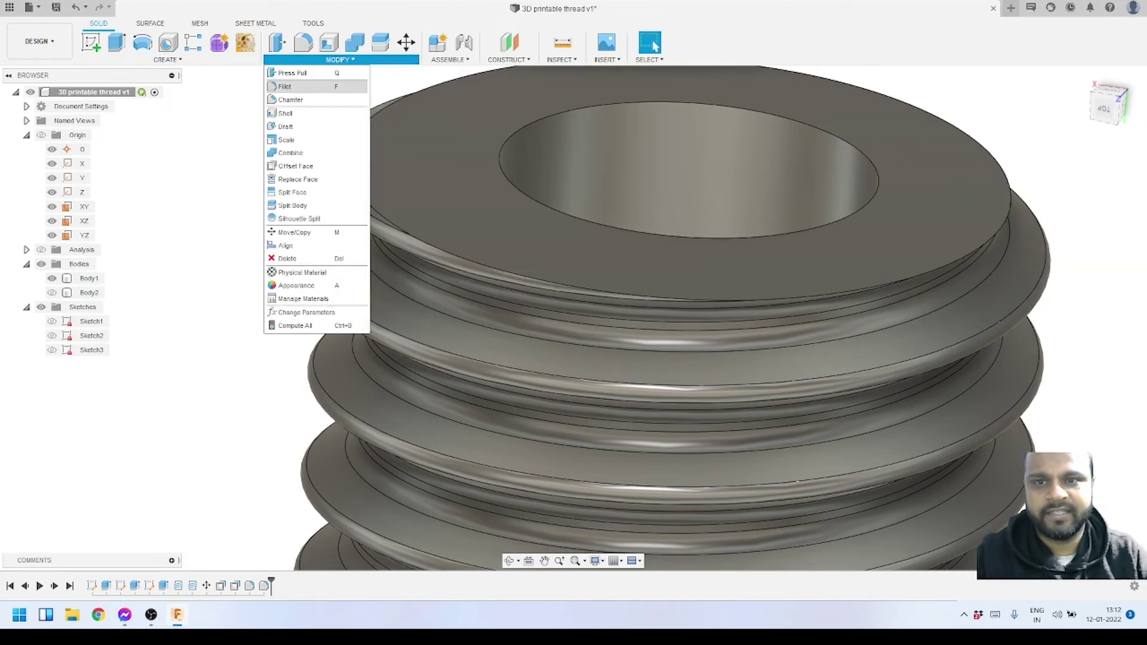
pyautogui.click(293, 86)
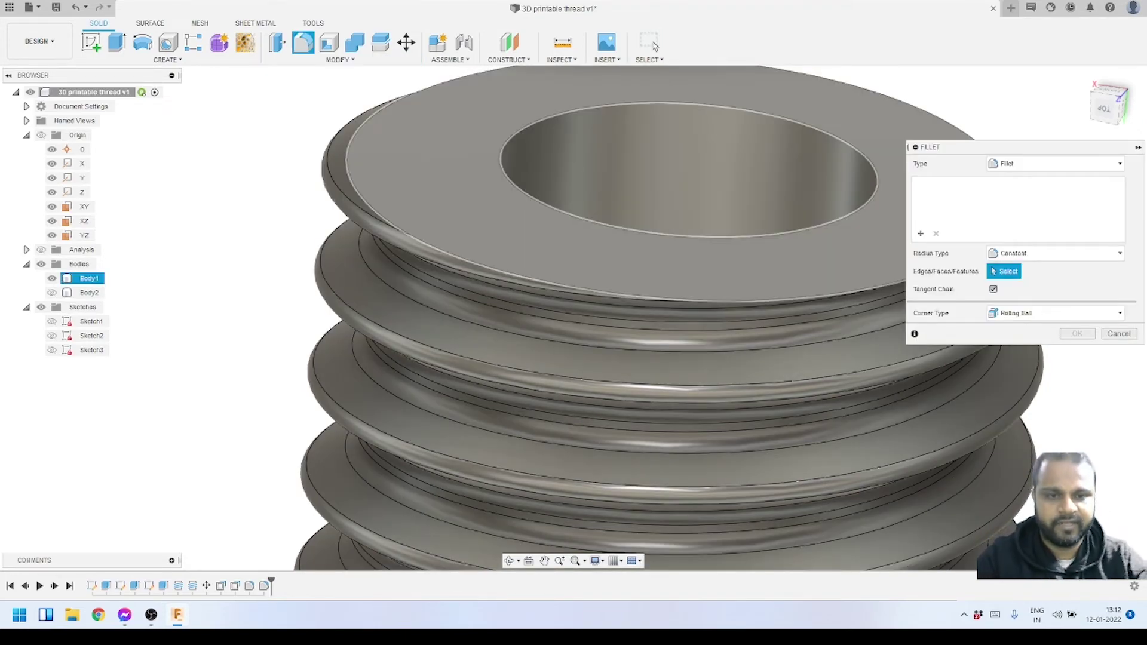
pyautogui.click(653, 294)
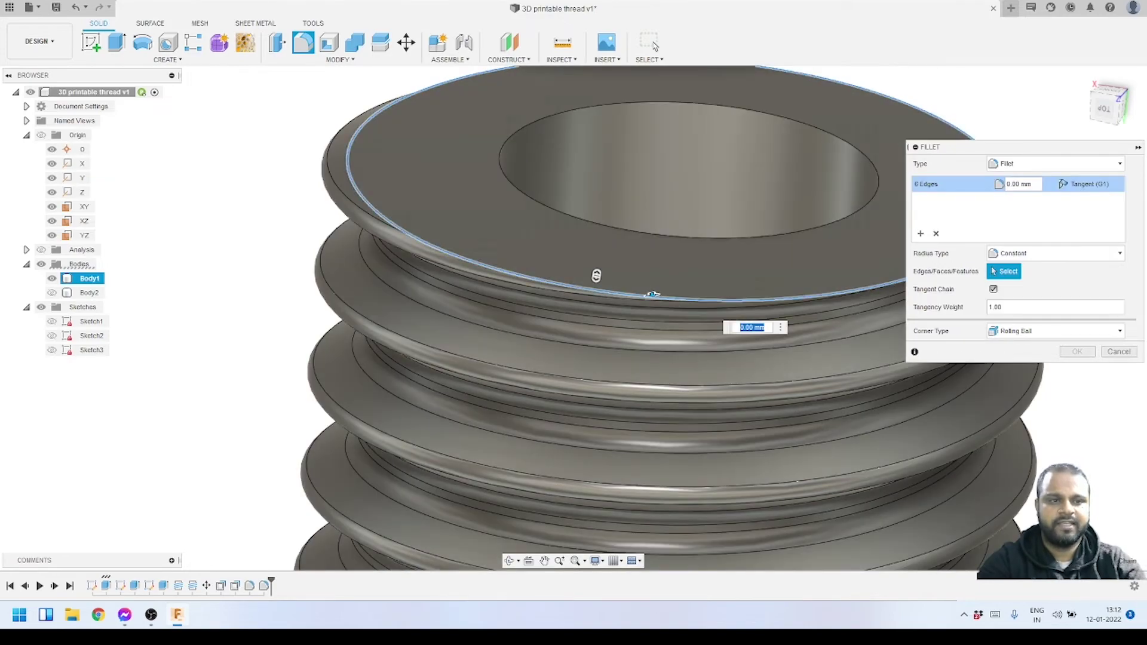
pyautogui.write('1')
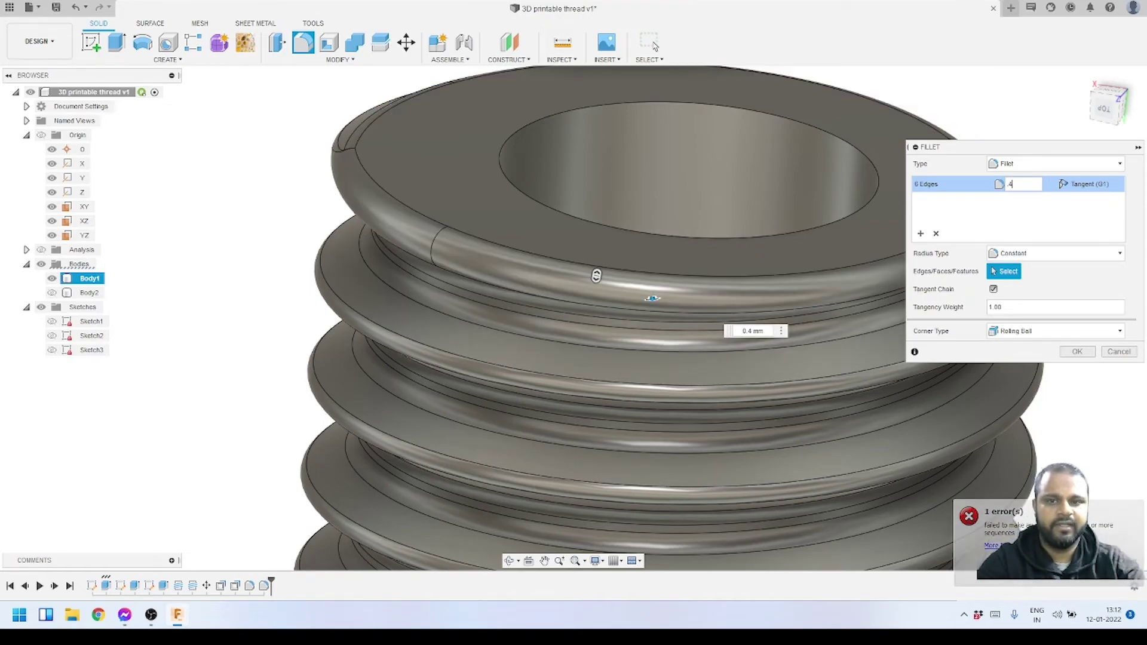
pyautogui.keyDown('shift'); pyautogui.moveTo(596, 276); pyautogui.dragTo(641, 266, button='middle'); pyautogui.keyUp('shift')
pyautogui.click(1076, 351)
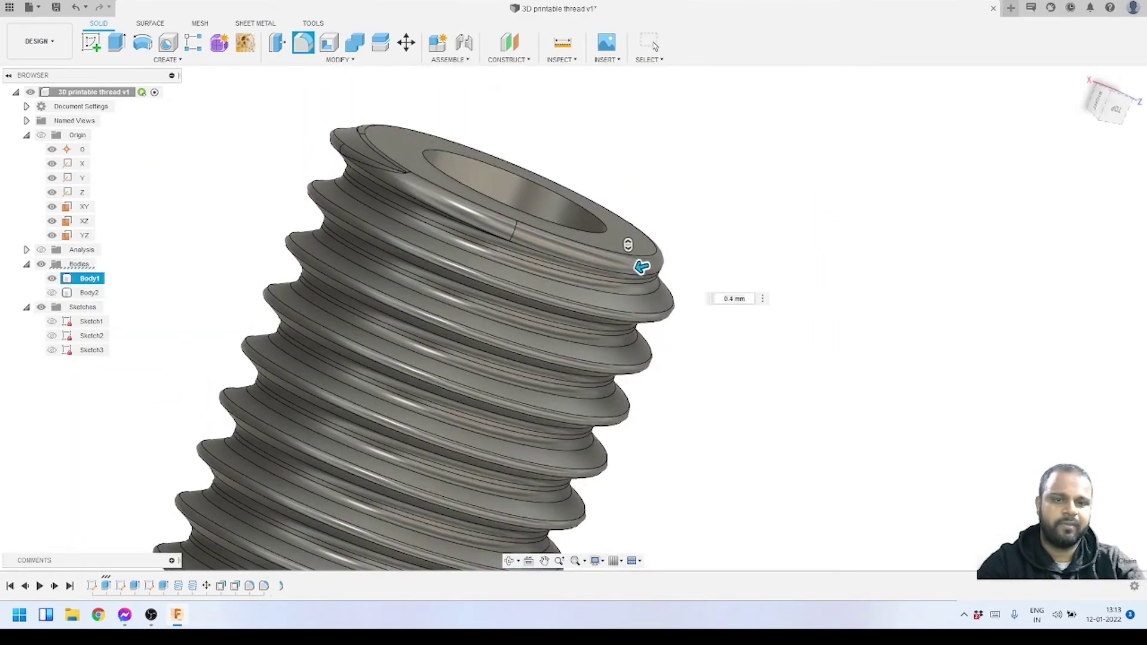
# Step: Hide the bolt body and show the nut body on its own
pyautogui.scroll(-3, 673, 258)
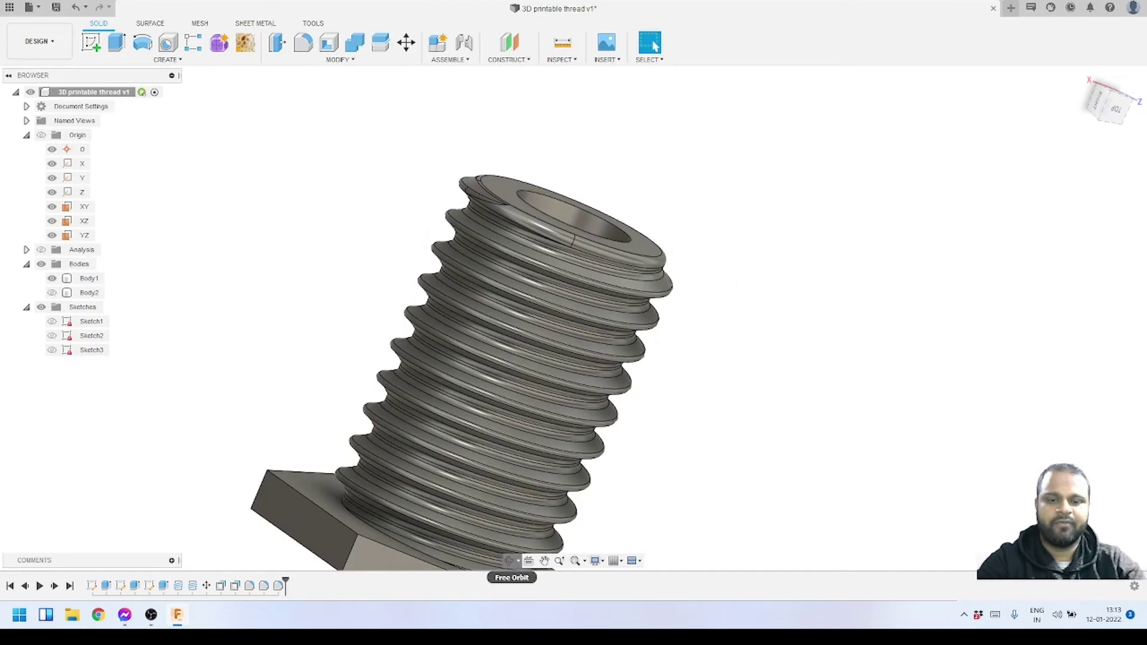
pyautogui.keyDown('shift'); pyautogui.moveTo(673, 258); pyautogui.dragTo(645, 290, button='middle'); pyautogui.keyUp('shift')
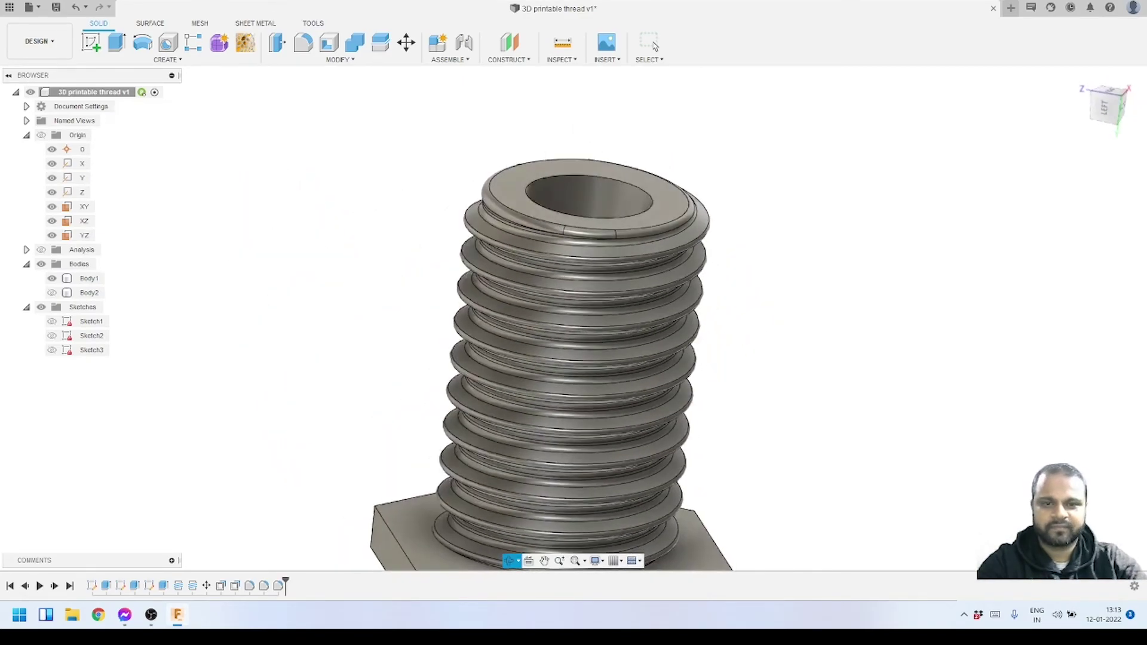
pyautogui.click(654, 46)
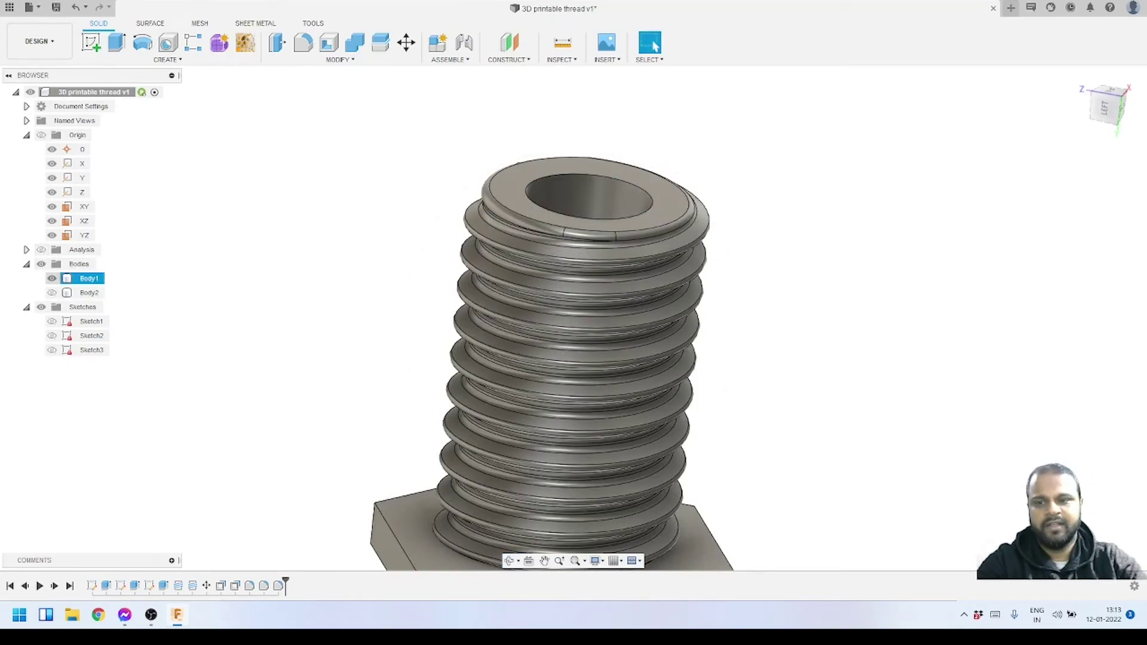
pyautogui.click(52, 279)
pyautogui.click(52, 293)
pyautogui.click(89, 293)
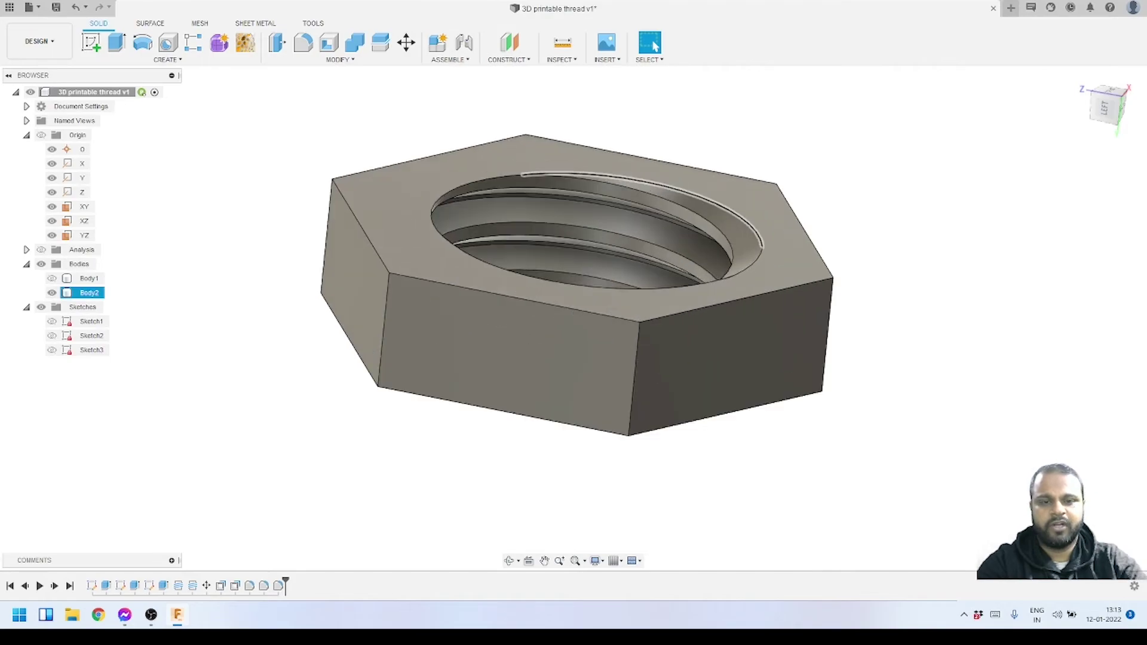
# Step: Fillet both helical edges along the root of the nut's internal thread with a 0.4 mm radius
pyautogui.scroll(5, 597, 175)
pyautogui.moveTo(597, 317); pyautogui.dragTo(564, 322, button='middle')
pyautogui.scroll(5, 508, 430)
pyautogui.press('f')
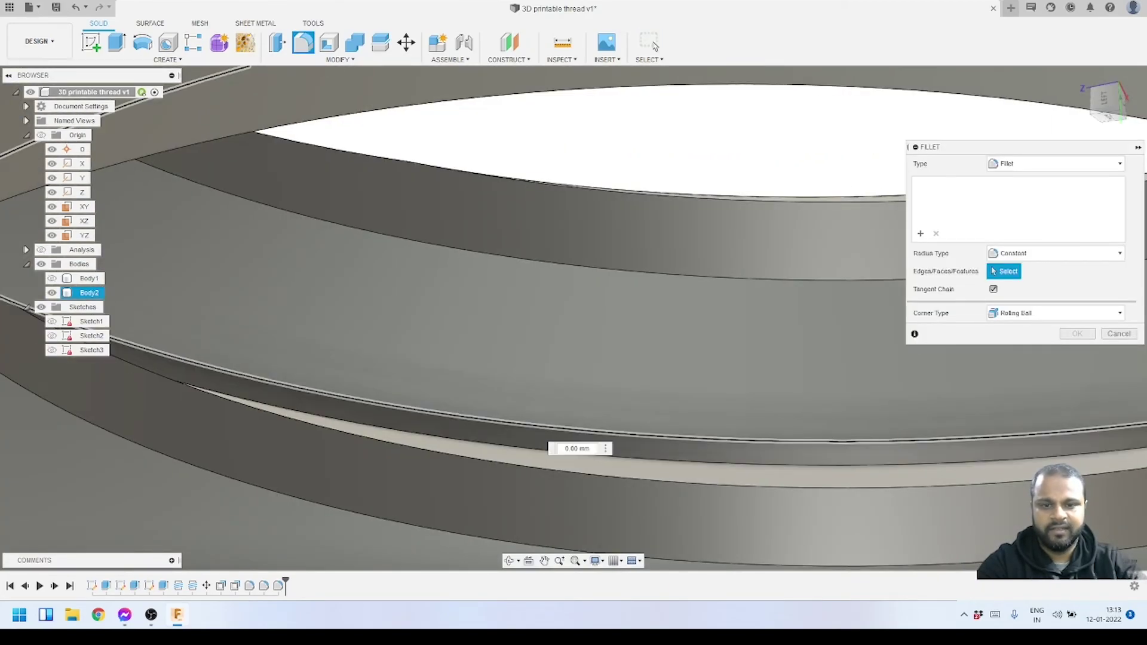
pyautogui.click(478, 417)
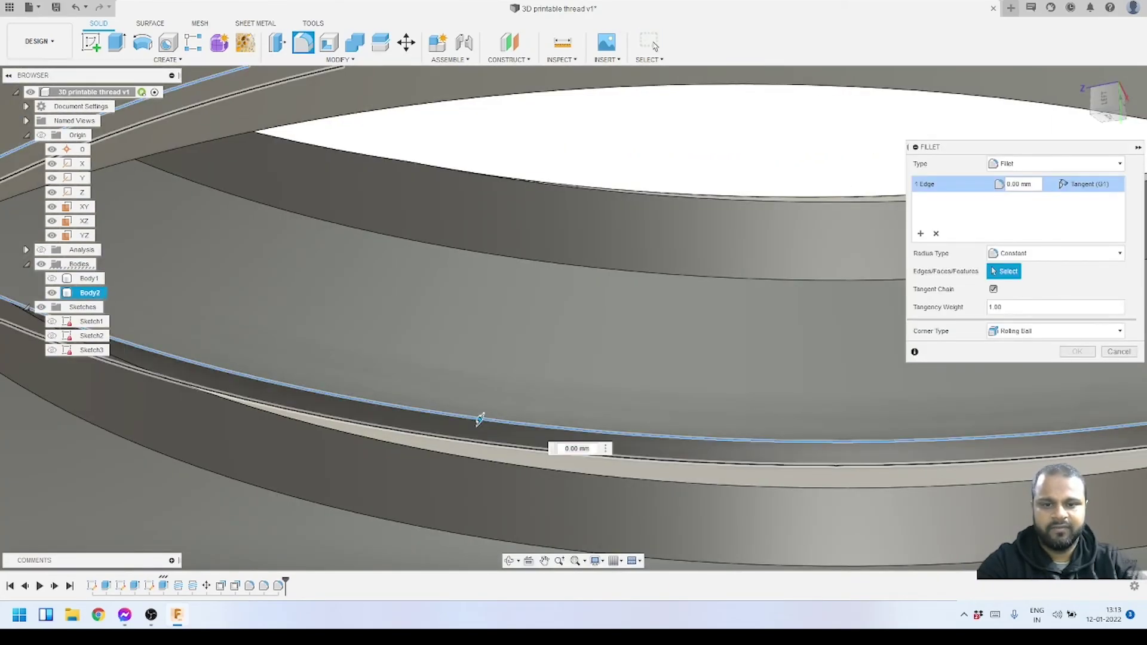
pyautogui.scroll(-6, 550, 402)
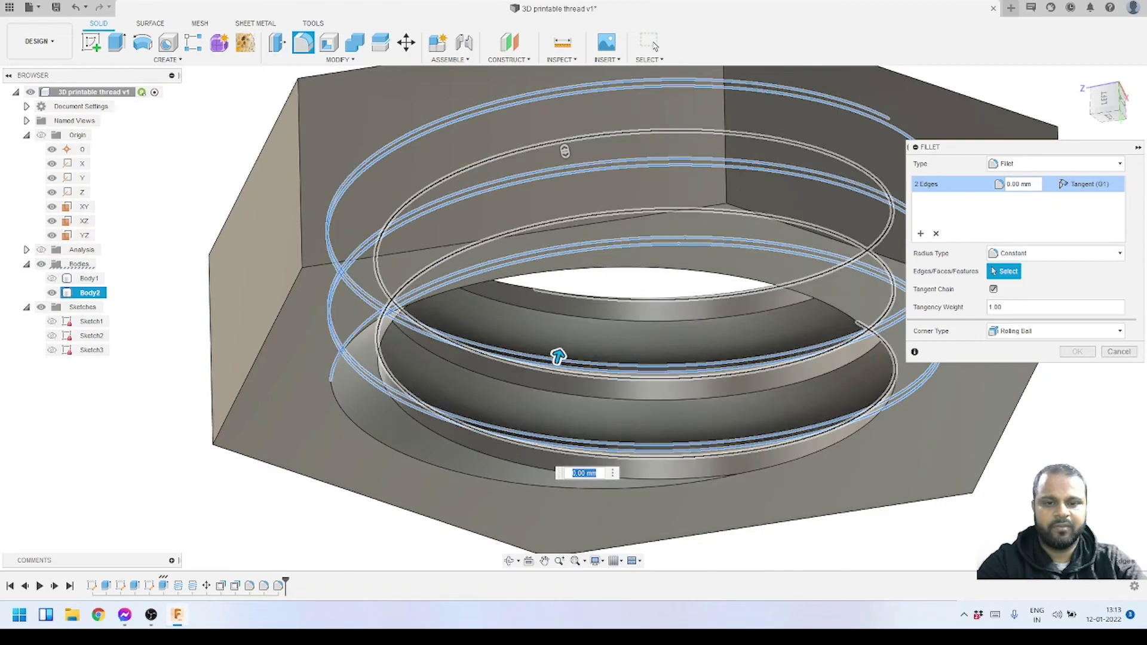
pyautogui.moveTo(1032, 184); pyautogui.dragTo(1006, 184)
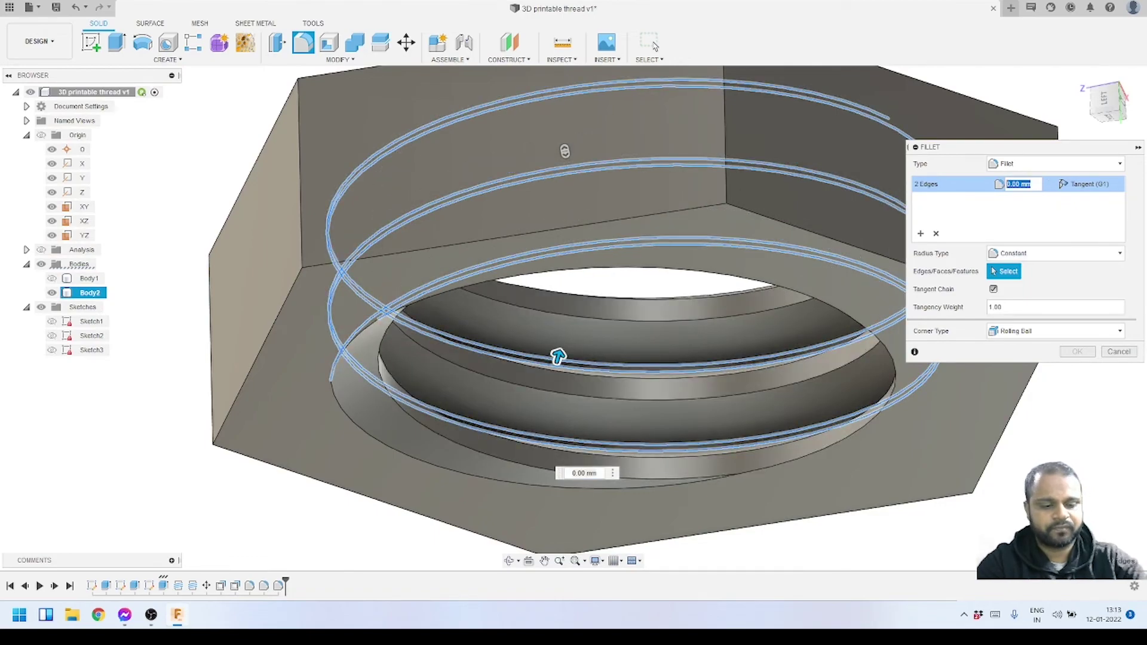
pyautogui.write('.24')
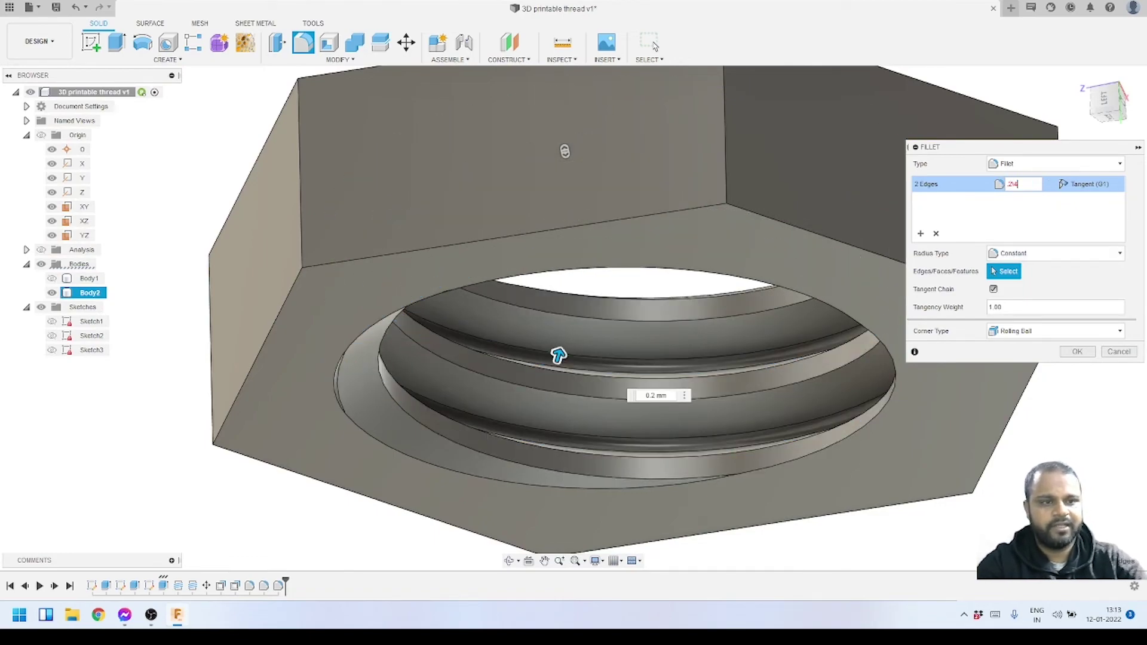
pyautogui.press('BackSpace')
pyautogui.write('4')
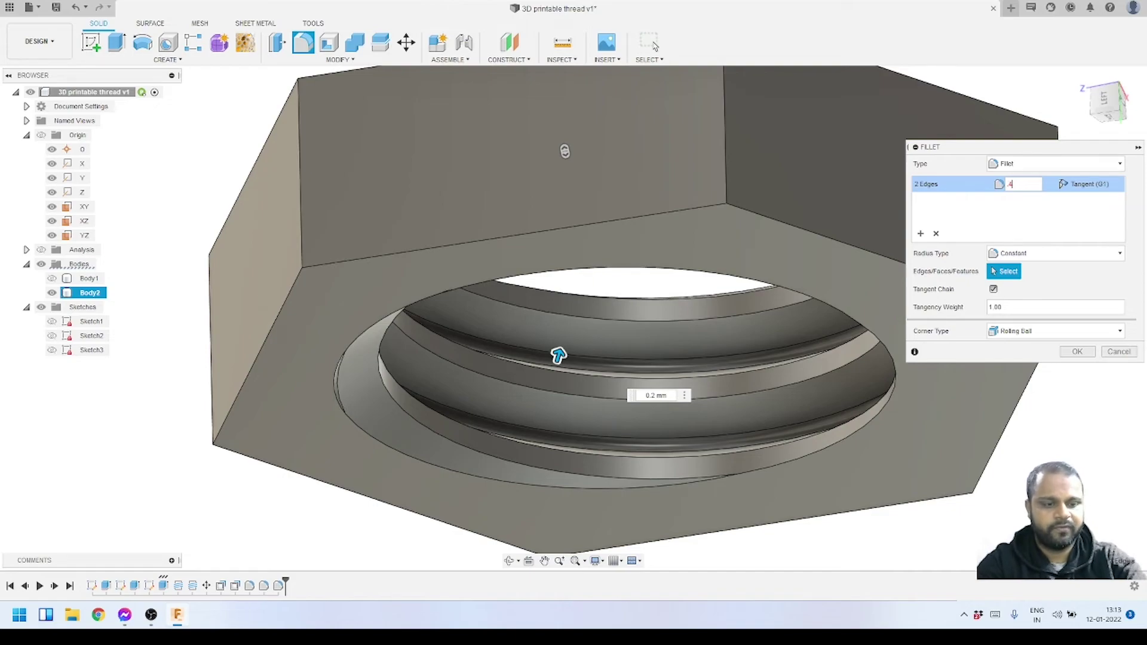
pyautogui.press('Return')
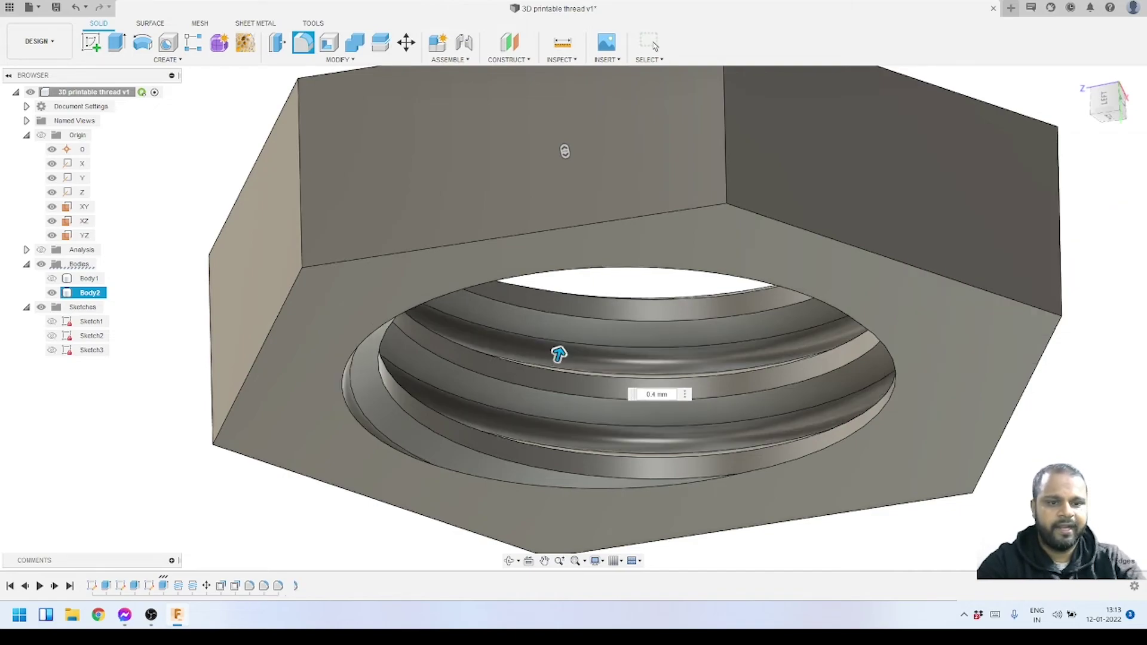
# Step: Fillet both helical edges along the crest of the nut's internal thread with a 0.2 mm radius
pyautogui.scroll(2, 477, 450)
pyautogui.click(302, 43)
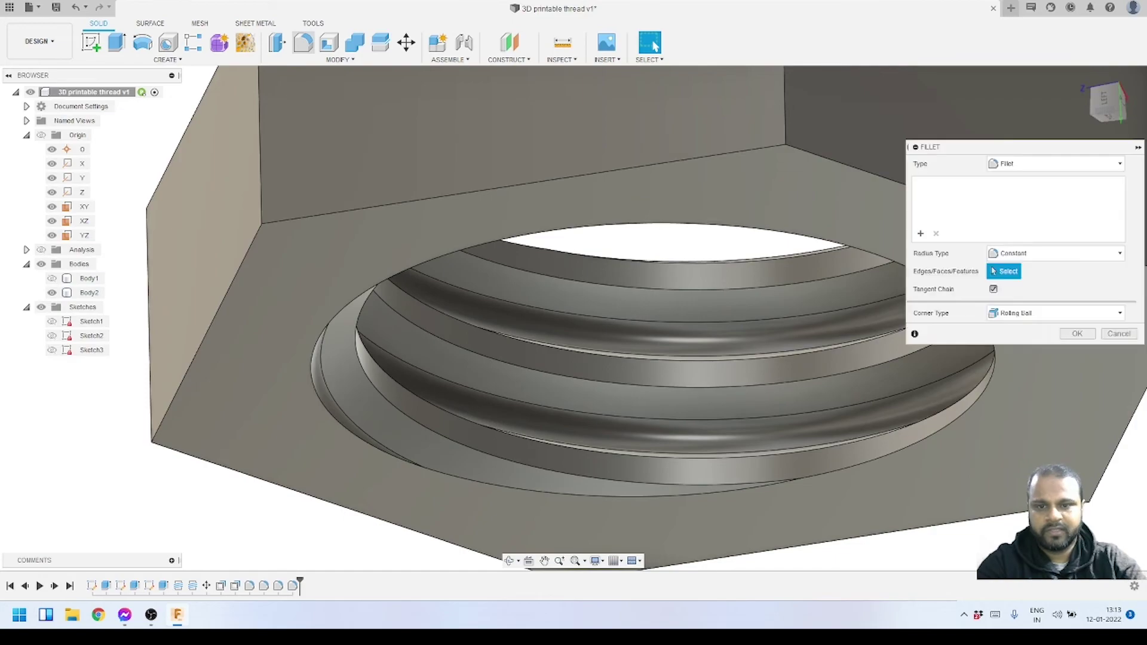
pyautogui.click(443, 435)
pyautogui.click(471, 412)
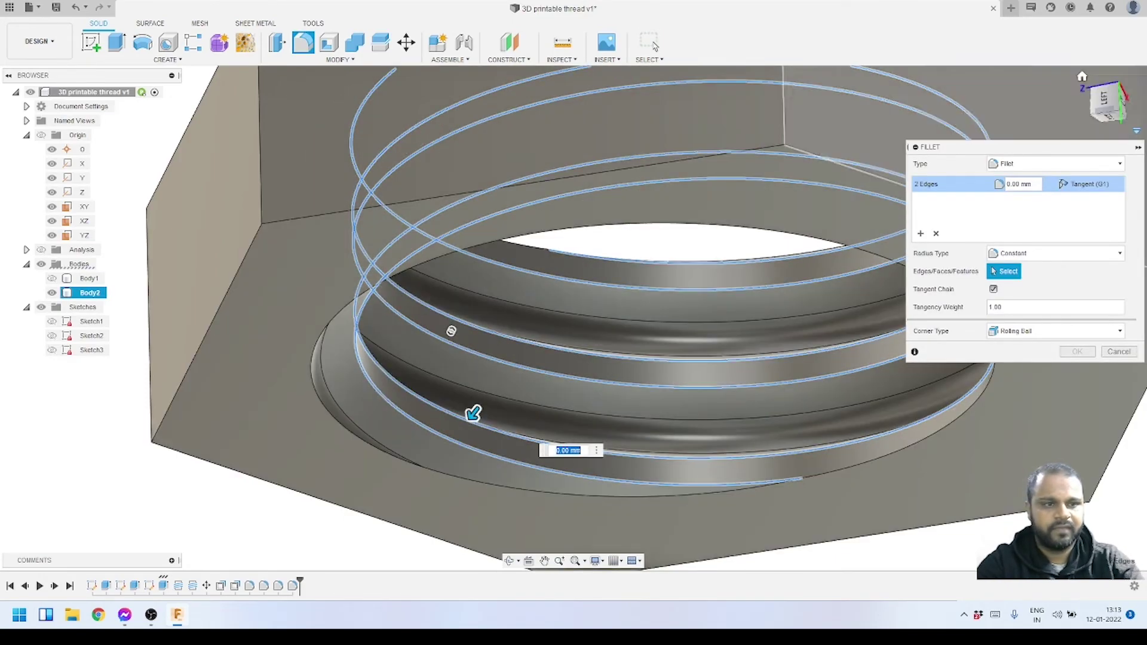
pyautogui.click(1019, 184)
pyautogui.press('BackSpace')
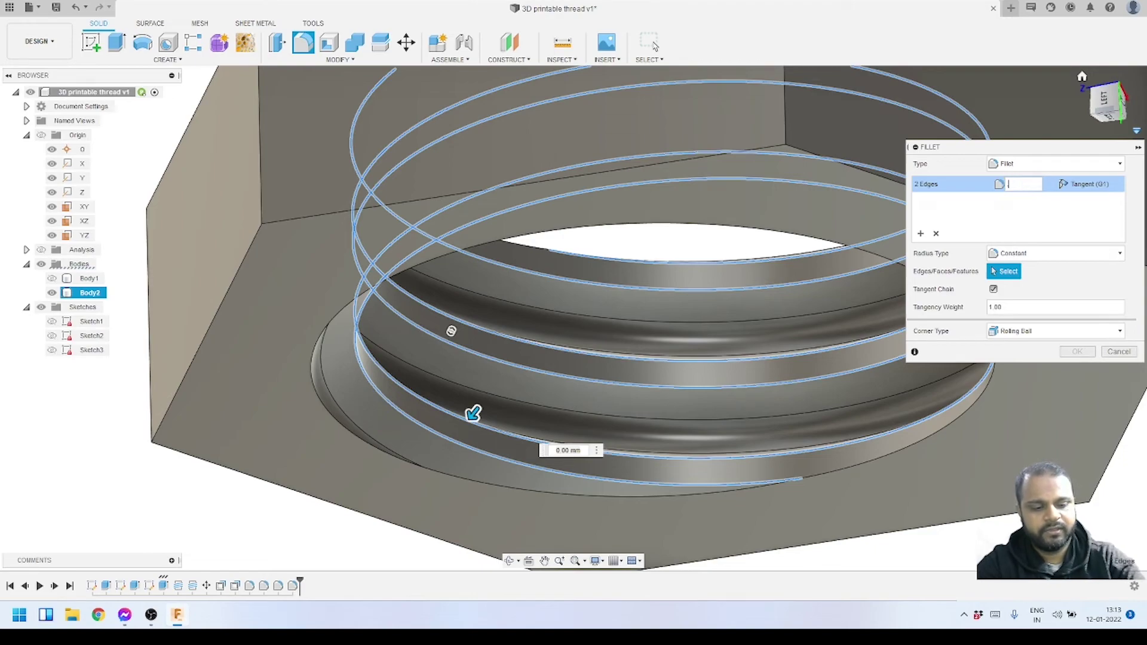
pyautogui.write('.2')
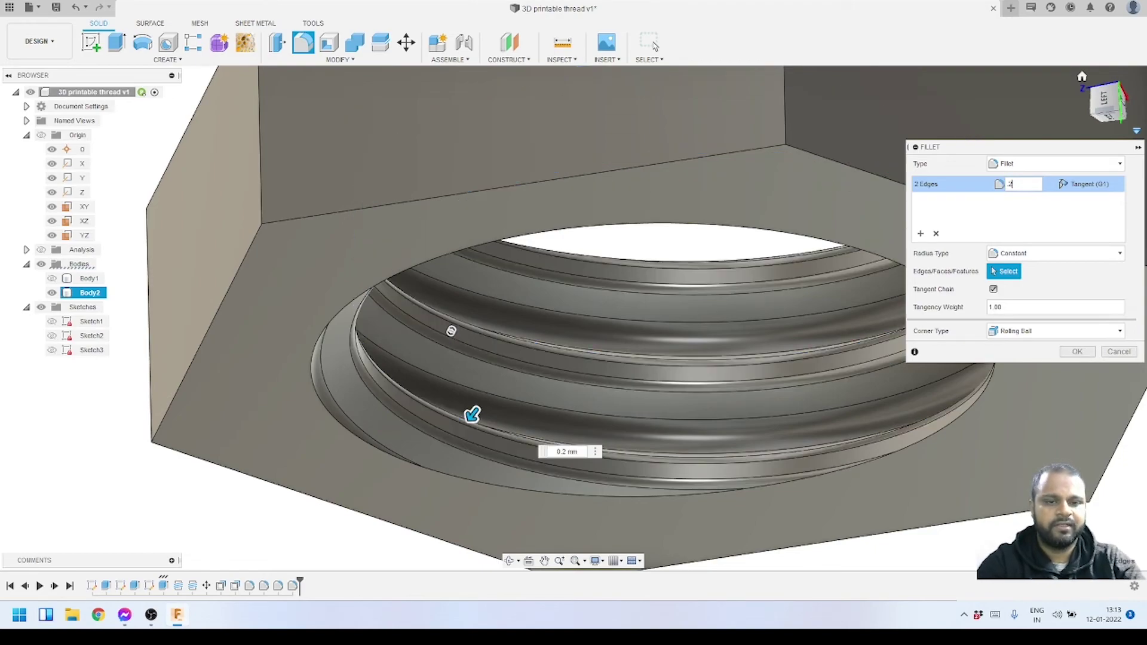
pyautogui.press('Return')
pyautogui.scroll(-5, 570, 362)
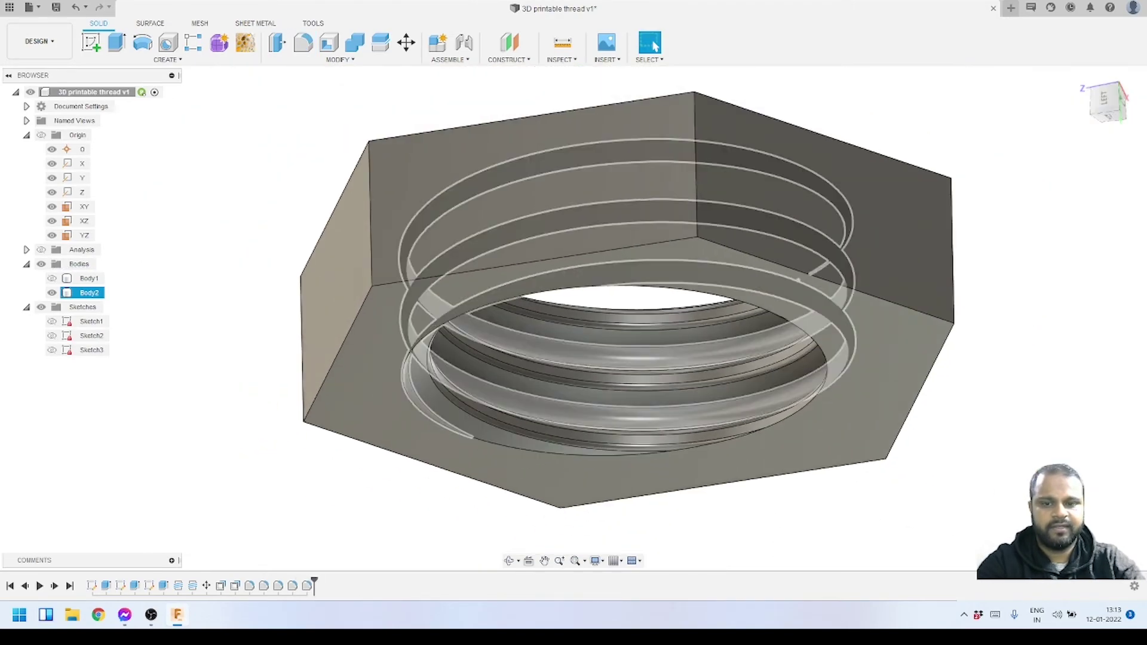
# Step: Chamfer the rim edges of the threaded hole on both faces of the nut by an equal distance of 0.2 mm
pyautogui.keyDown('shift'); pyautogui.moveTo(571, 362); pyautogui.dragTo(585, 245, button='middle'); pyautogui.keyUp('shift')
pyautogui.scroll(2, 586, 335)
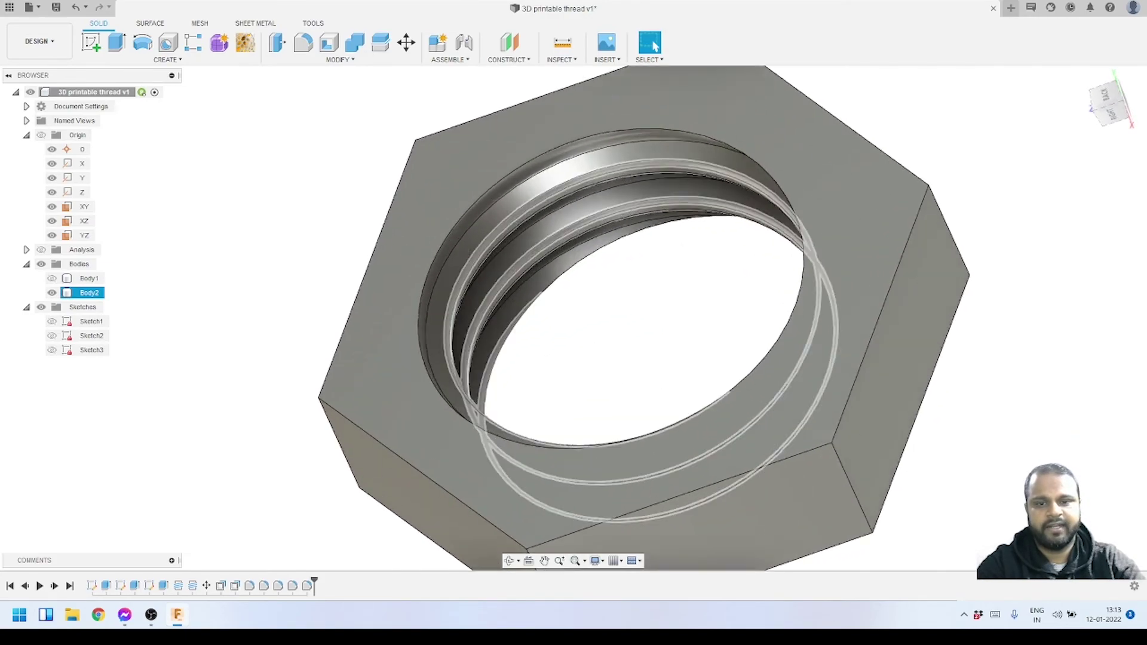
pyautogui.press('Escape')
pyautogui.click(338, 60)
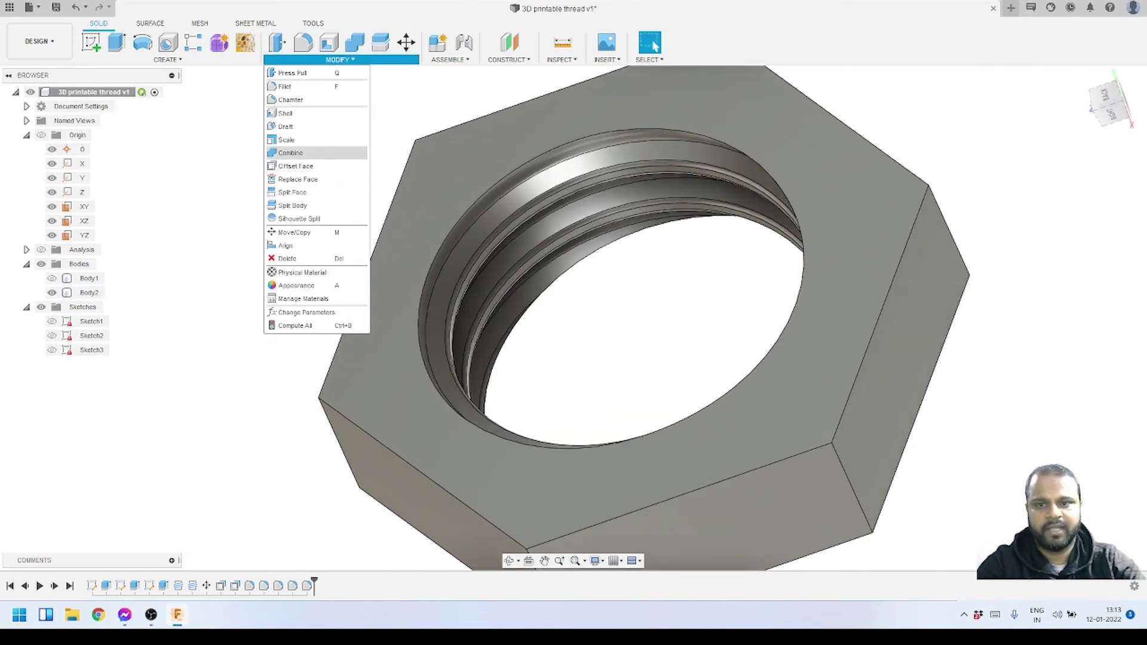
pyautogui.click(293, 100)
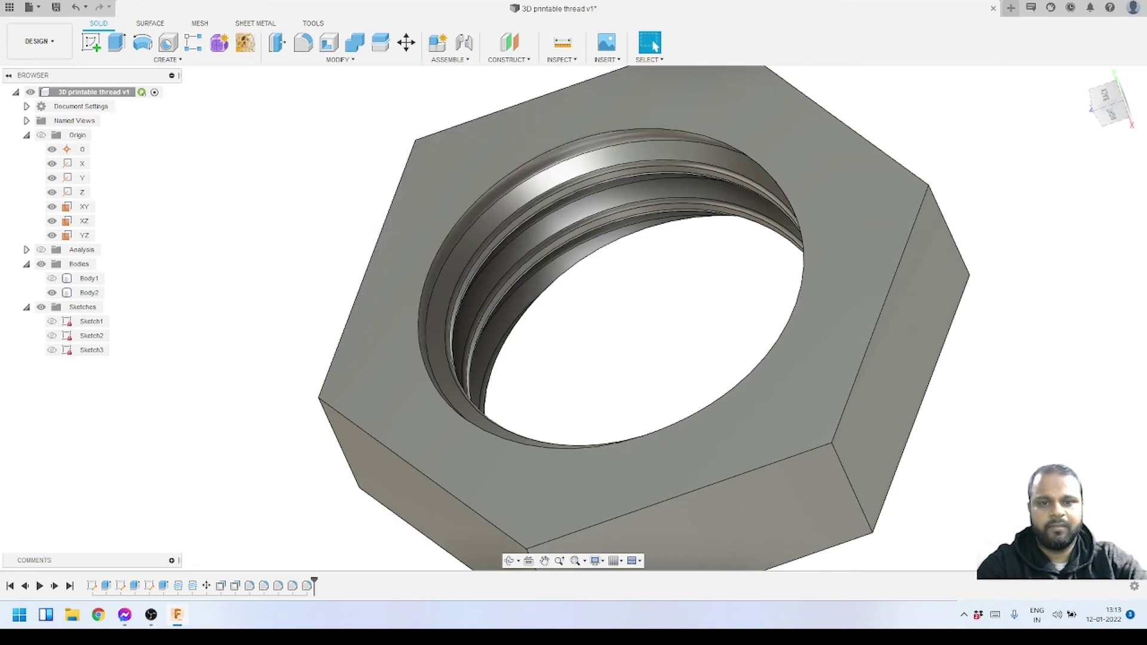
pyautogui.click(489, 274)
pyautogui.keyDown('shift'); pyautogui.moveTo(489, 273); pyautogui.dragTo(661, 400, button='middle'); pyautogui.keyUp('shift')
pyautogui.scroll(5, 661, 400)
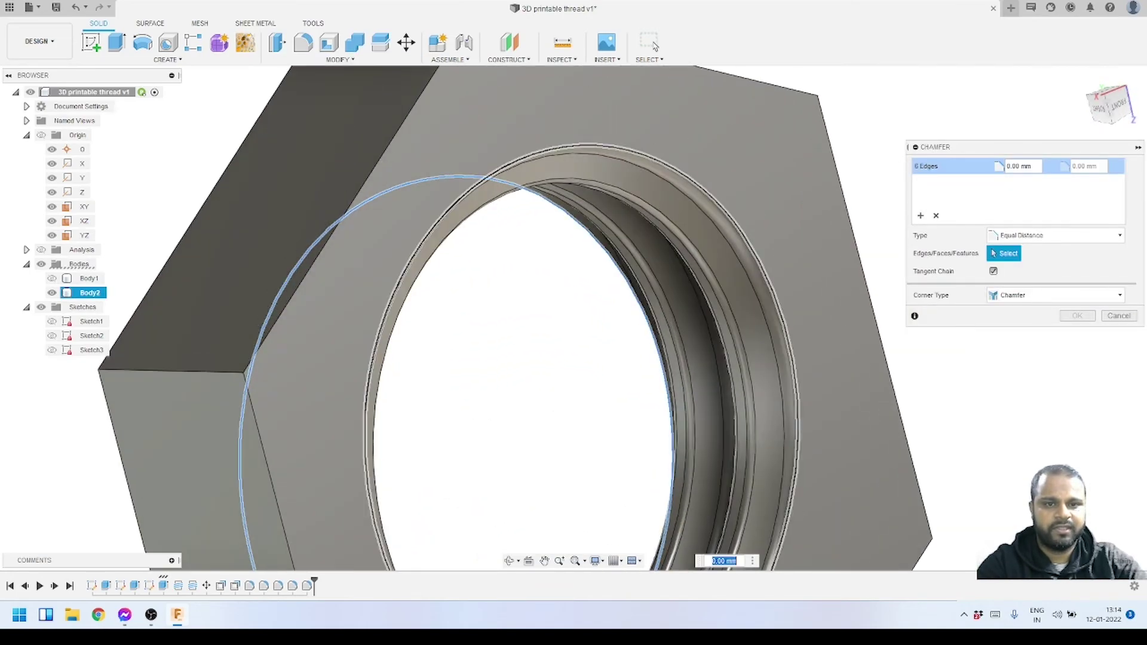
pyautogui.click(663, 162)
pyautogui.scroll(-4, 641, 238)
pyautogui.keyDown('shift'); pyautogui.moveTo(641, 238); pyautogui.dragTo(507, 251, button='middle'); pyautogui.keyUp('shift')
pyautogui.keyDown('shift'); pyautogui.moveTo(754, 347); pyautogui.dragTo(846, 348, button='middle'); pyautogui.keyUp('shift')
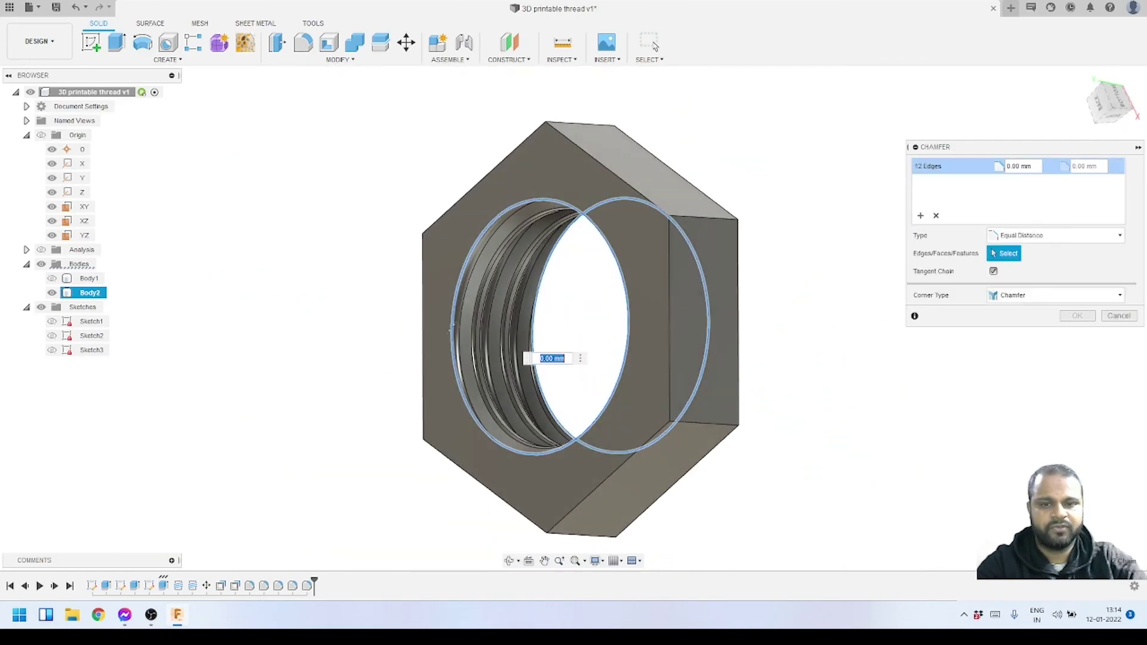
pyautogui.write('.4')
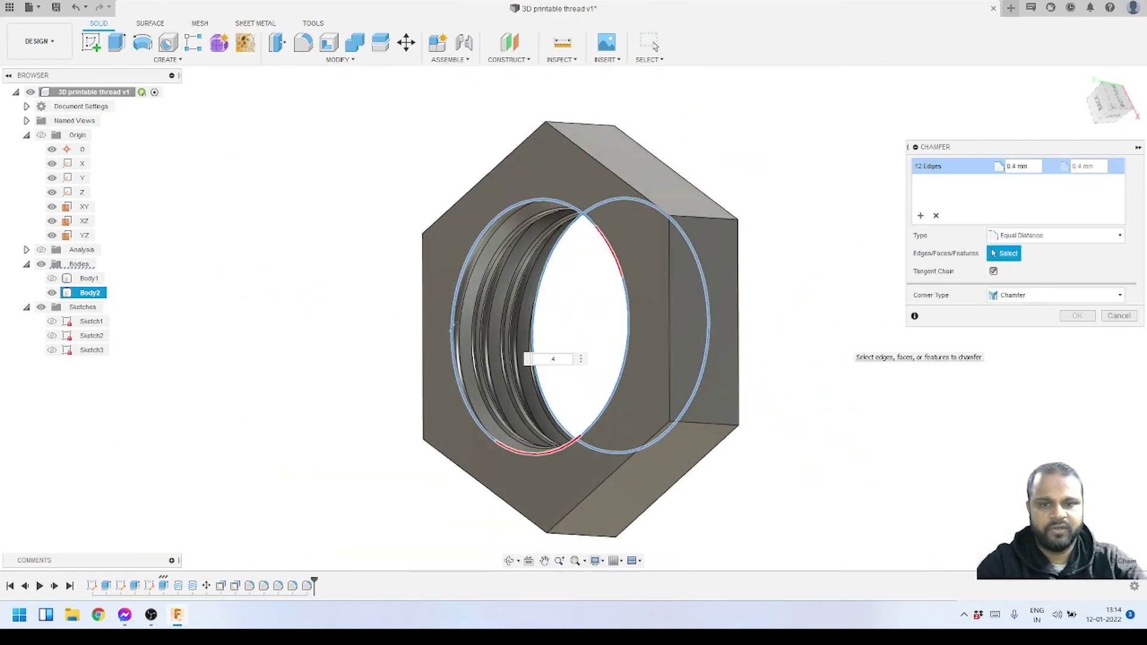
pyautogui.doubleClick(553, 359)
pyautogui.write('2')
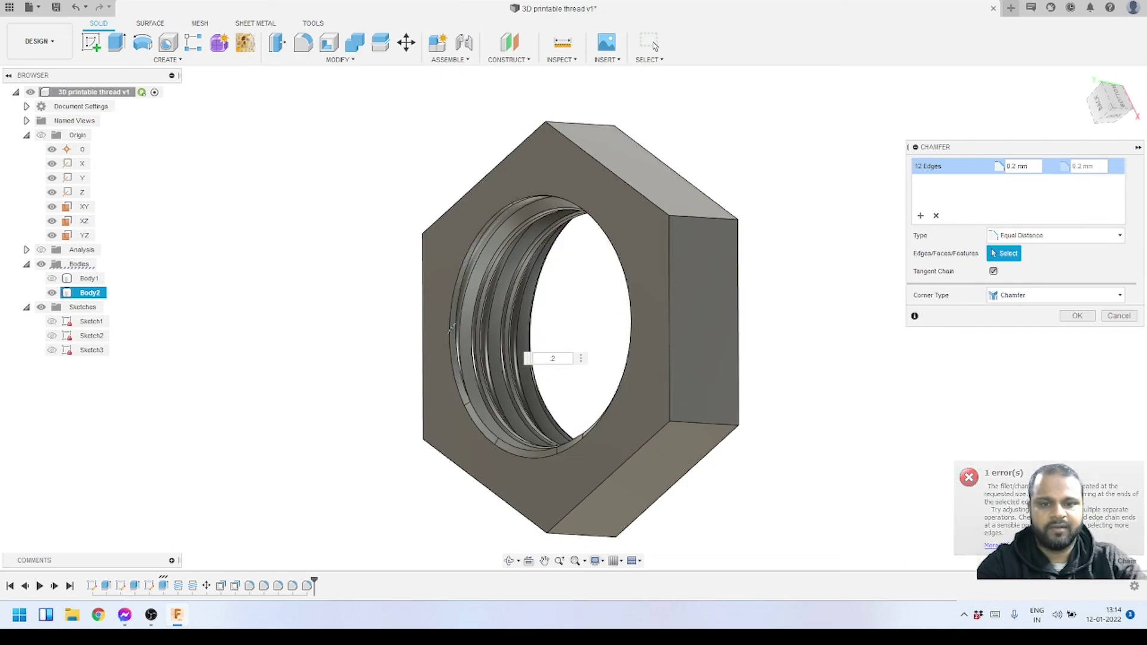
pyautogui.press('Return')
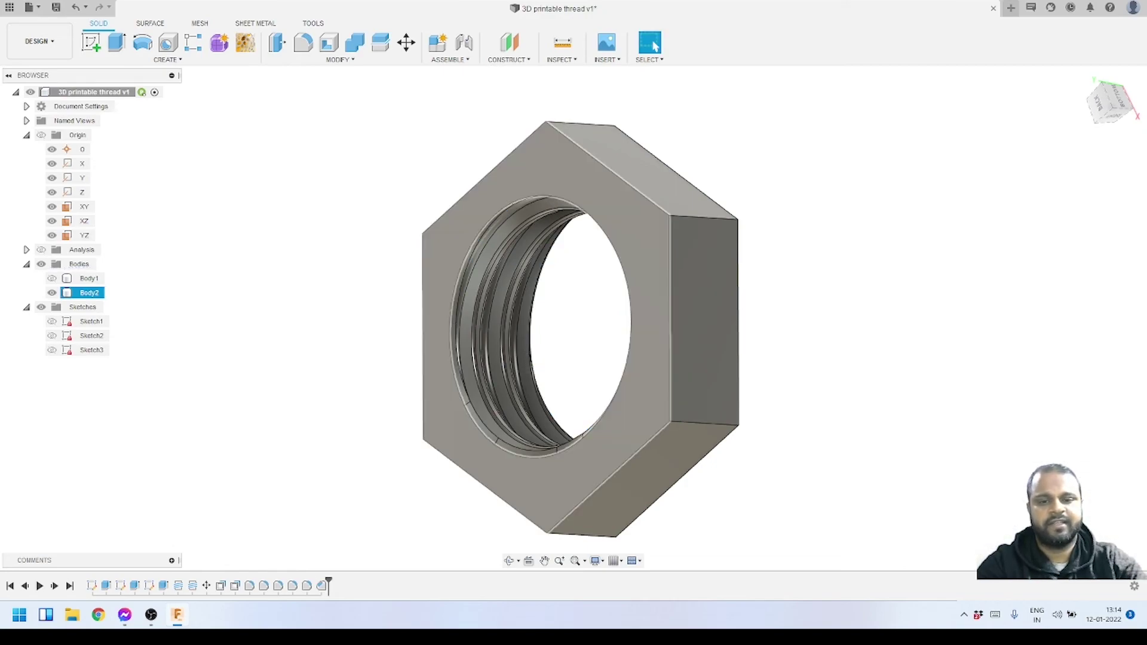
# Step: Show the bolt body together with the nut and turn on the section analysis
pyautogui.scroll(2, 548, 361)
pyautogui.scroll(-1, 548, 361)
pyautogui.keyDown('shift'); pyautogui.moveTo(547, 360); pyautogui.dragTo(574, 359, button='middle'); pyautogui.keyUp('shift')
pyautogui.click(52, 279)
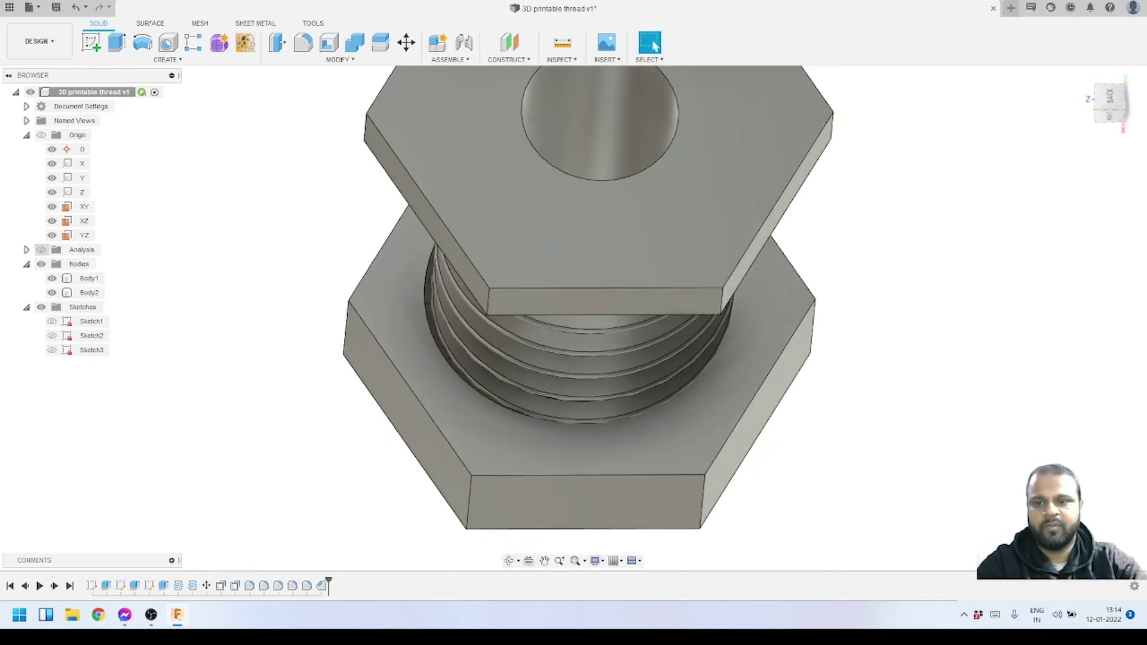
pyautogui.click(41, 250)
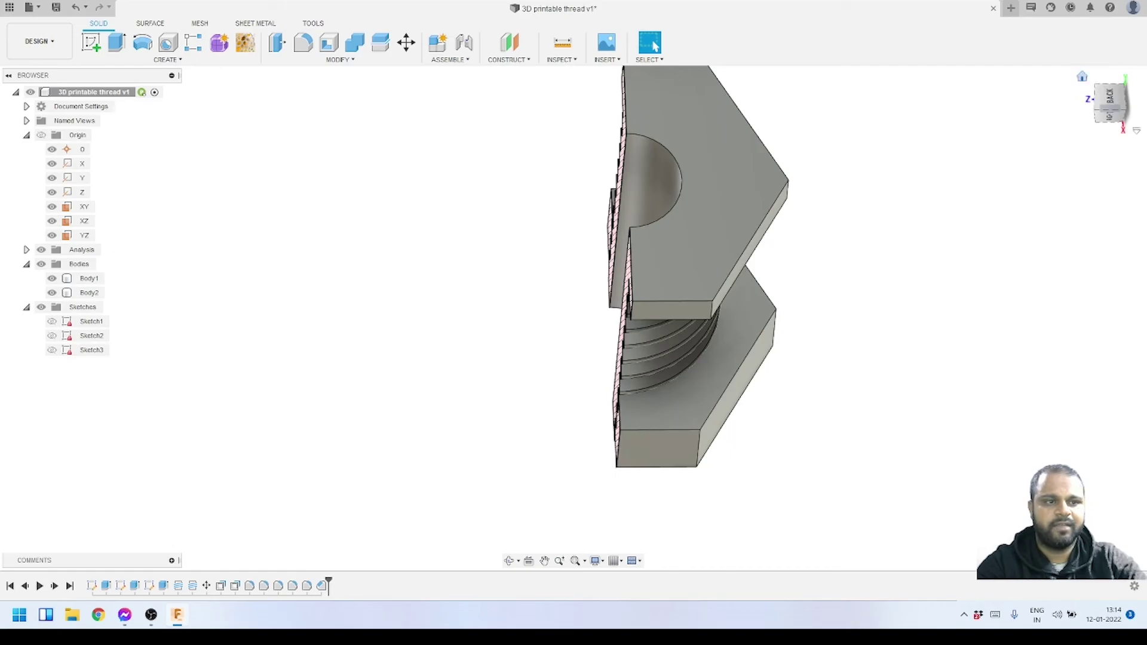
# Step: Examine the sectioned bolt and nut from the top view and at an angle, checking the clearance between the mating threads
pyautogui.click(1082, 77)
pyautogui.click(1107, 97)
pyautogui.scroll(8, 418, 310)
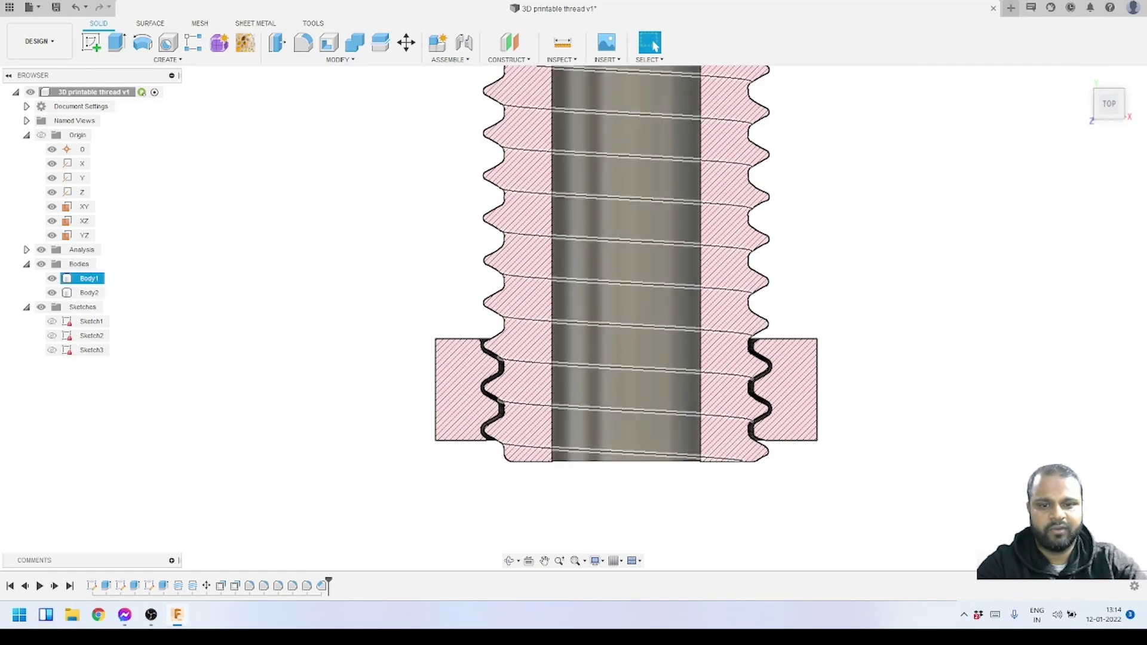
pyautogui.scroll(-10, 568, 350)
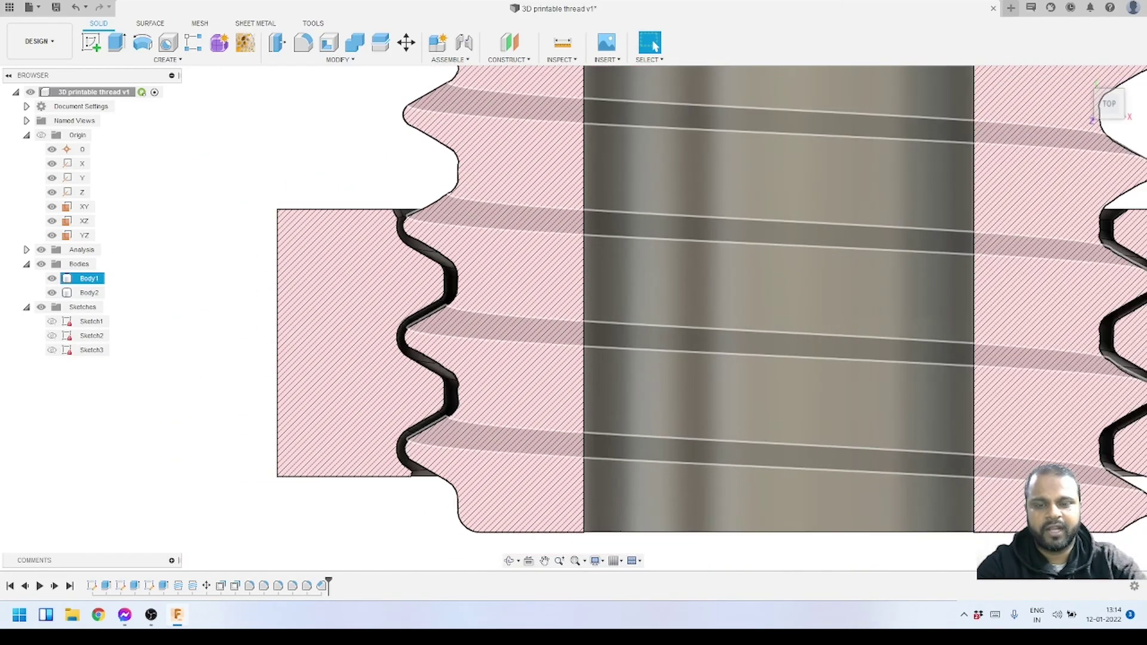
pyautogui.scroll(-2, 648, 394)
pyautogui.keyDown('shift'); pyautogui.moveTo(648, 395); pyautogui.dragTo(562, 305, button='middle'); pyautogui.keyUp('shift')
pyautogui.scroll(5, 659, 258)
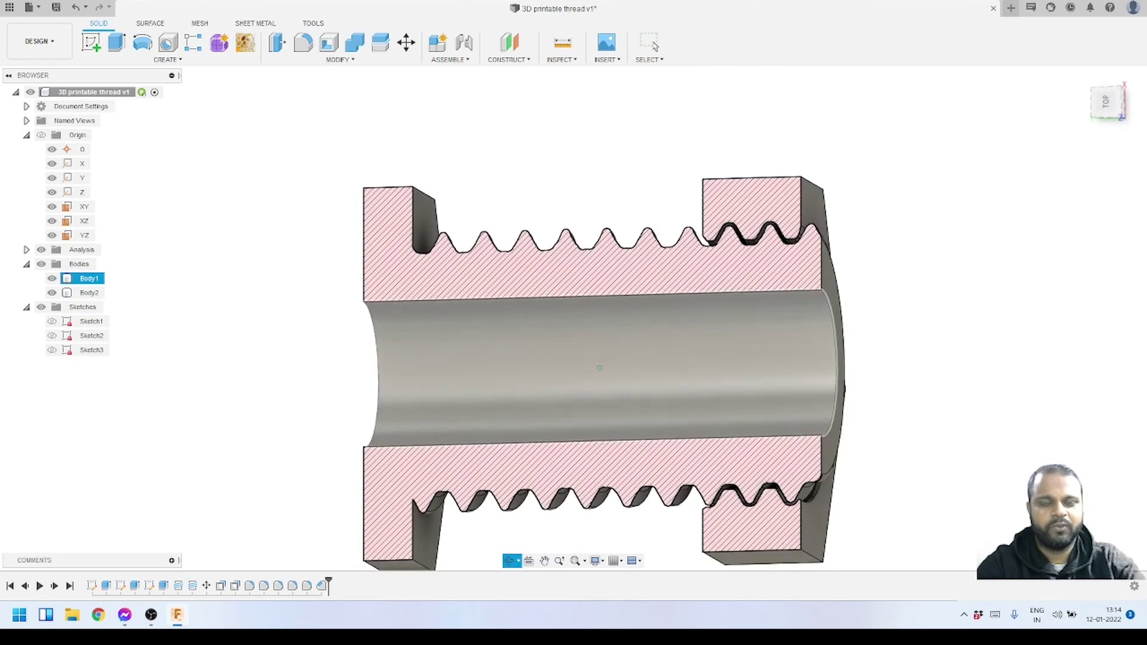
pyautogui.scroll(-2, 726, 286)
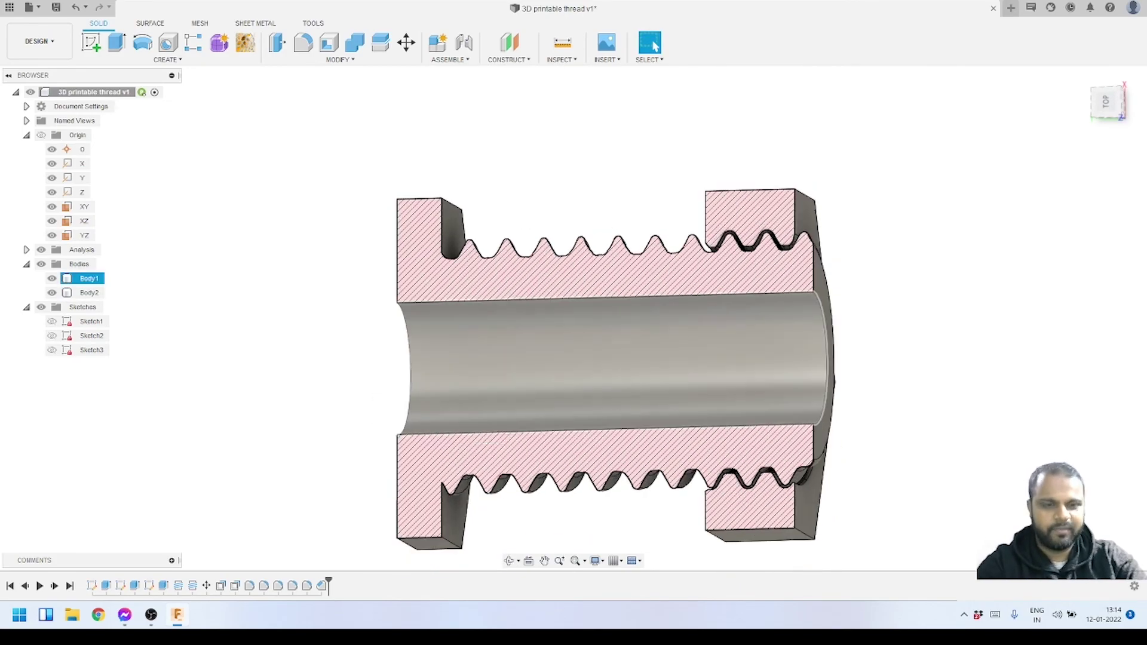
pyautogui.moveTo(726, 286)
pyautogui.keyDown('shift'); pyautogui.mouseDown(button='middle')
pyautogui.moveTo(747, 317)
pyautogui.moveTo(669, 287)
pyautogui.moveTo(741, 299)
pyautogui.moveTo(663, 251)
pyautogui.moveTo(735, 281)
pyautogui.moveTo(705, 310)
pyautogui.moveTo(705, 281)
pyautogui.mouseUp(button='middle'); pyautogui.keyUp('shift')
# Step: Turn off the section analysis and view the complete bolt and nut from an angle
pyautogui.click(42, 250)
pyautogui.scroll(-1, 729, 269)
pyautogui.scroll(2, 836, 350)
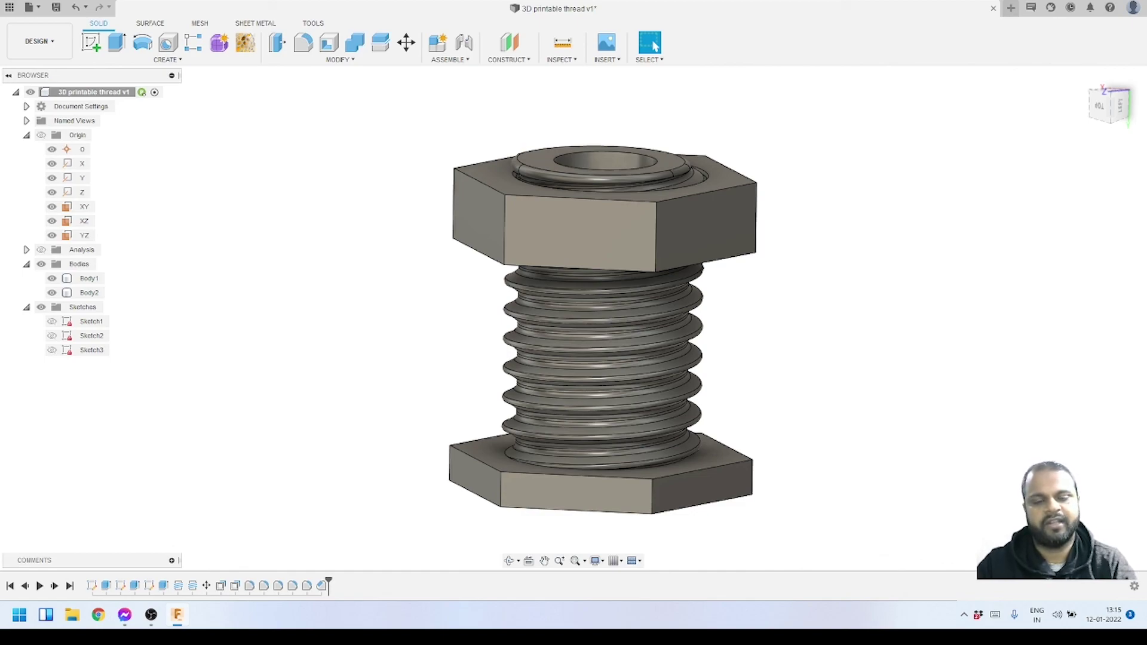
pyautogui.click(509, 560)
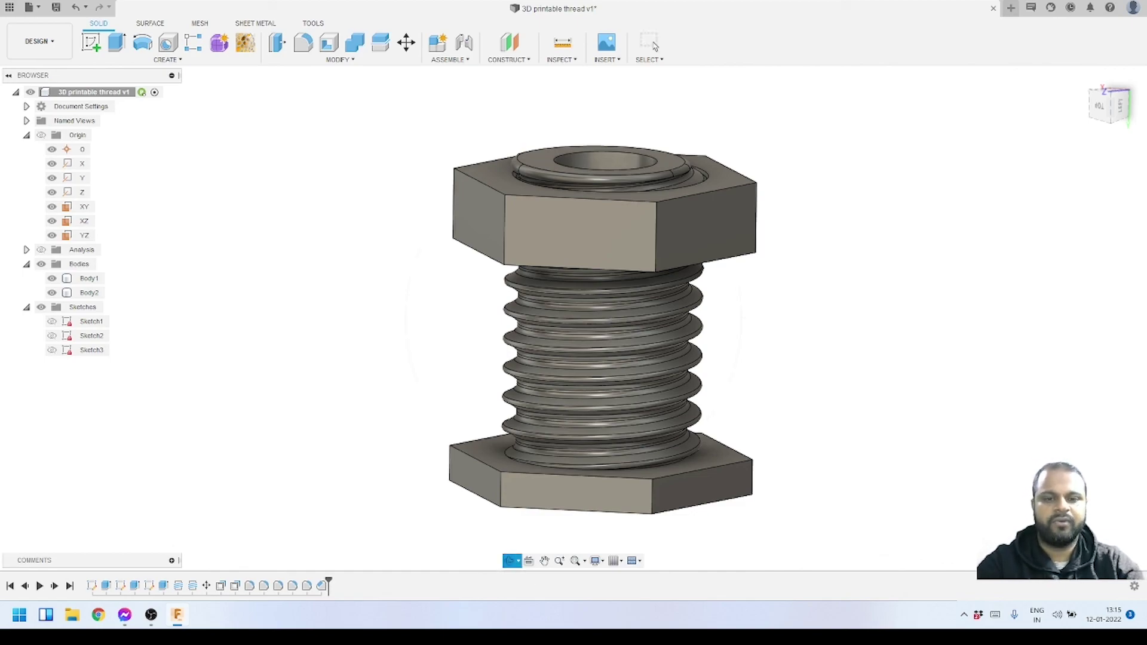
pyautogui.scroll(-1, 601, 375)
pyautogui.moveTo(600, 375); pyautogui.dragTo(610, 410)
pyautogui.click(654, 46)
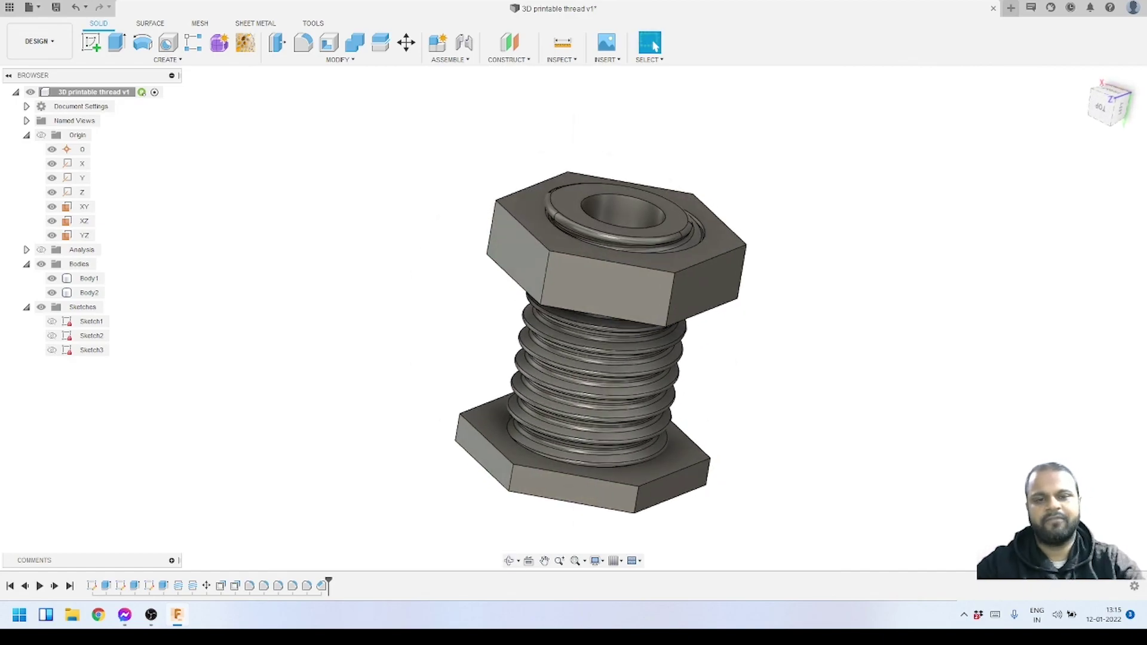